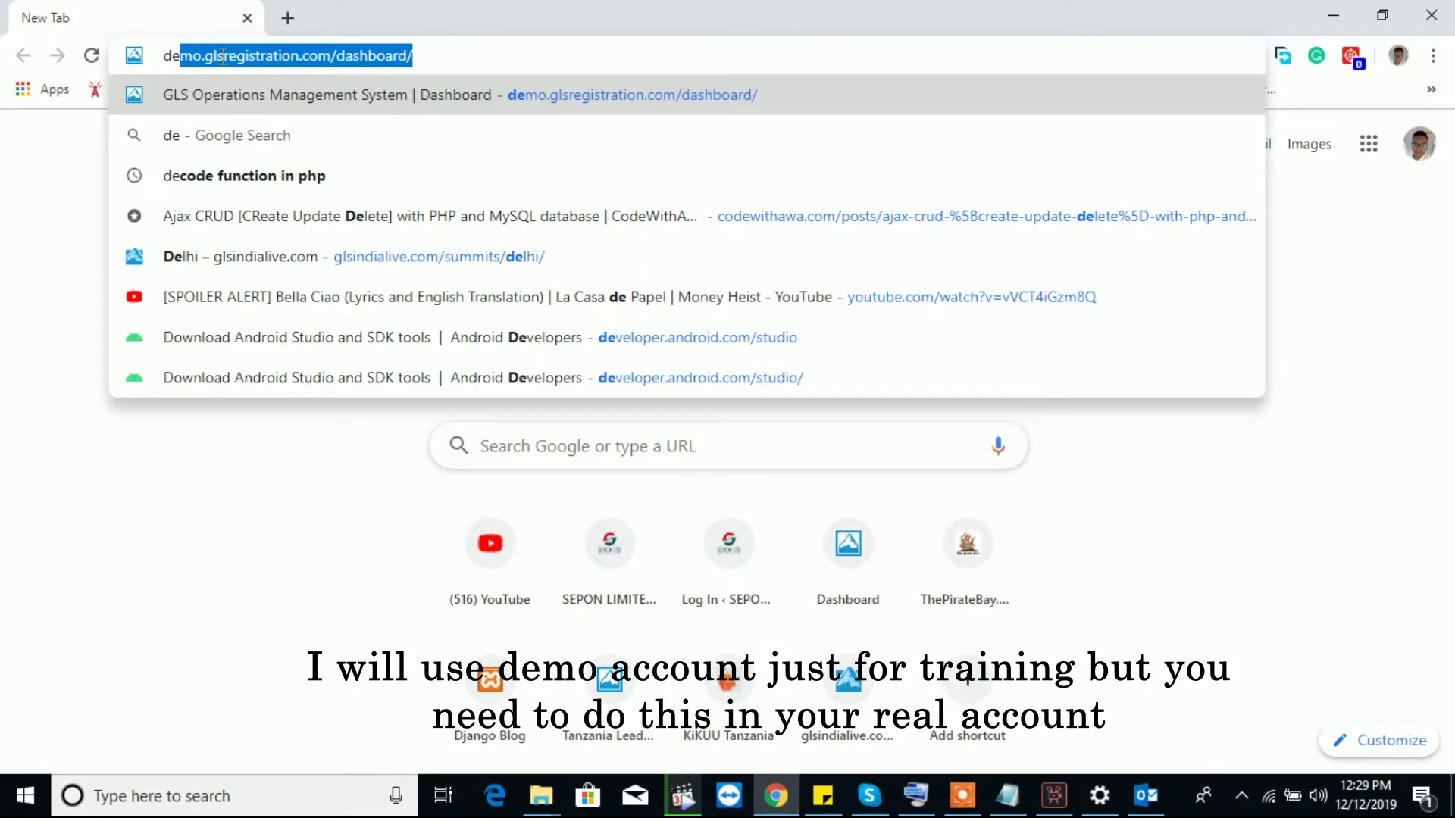
# - Open demo.glsregistration.com/dashboard/ and log in with the prefilled username and password
pyautogui.press('Return')
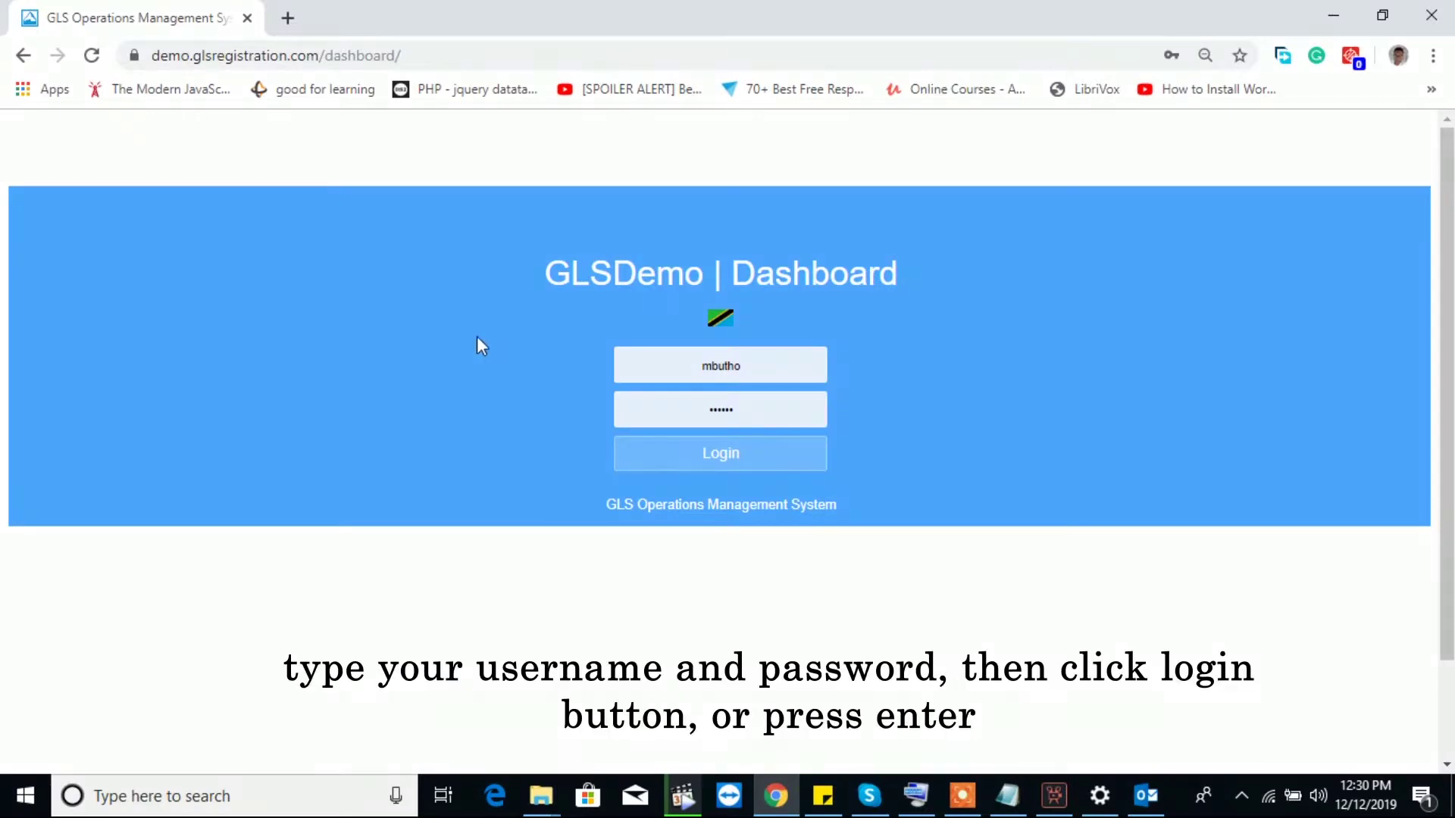
pyautogui.click(655, 368)
pyautogui.click(566, 411)
pyautogui.click(650, 410)
pyautogui.click(552, 438)
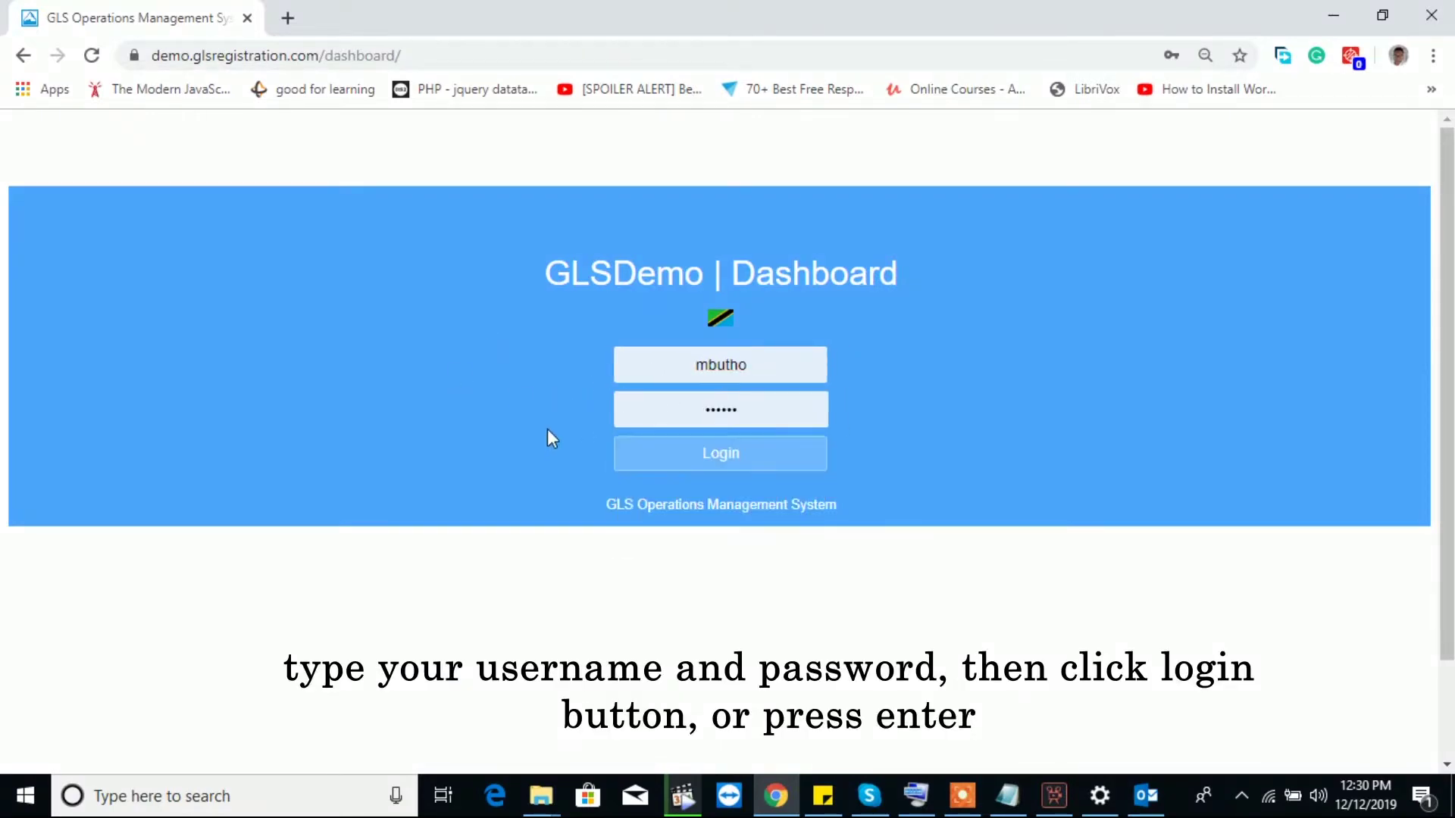
pyautogui.click(699, 447)
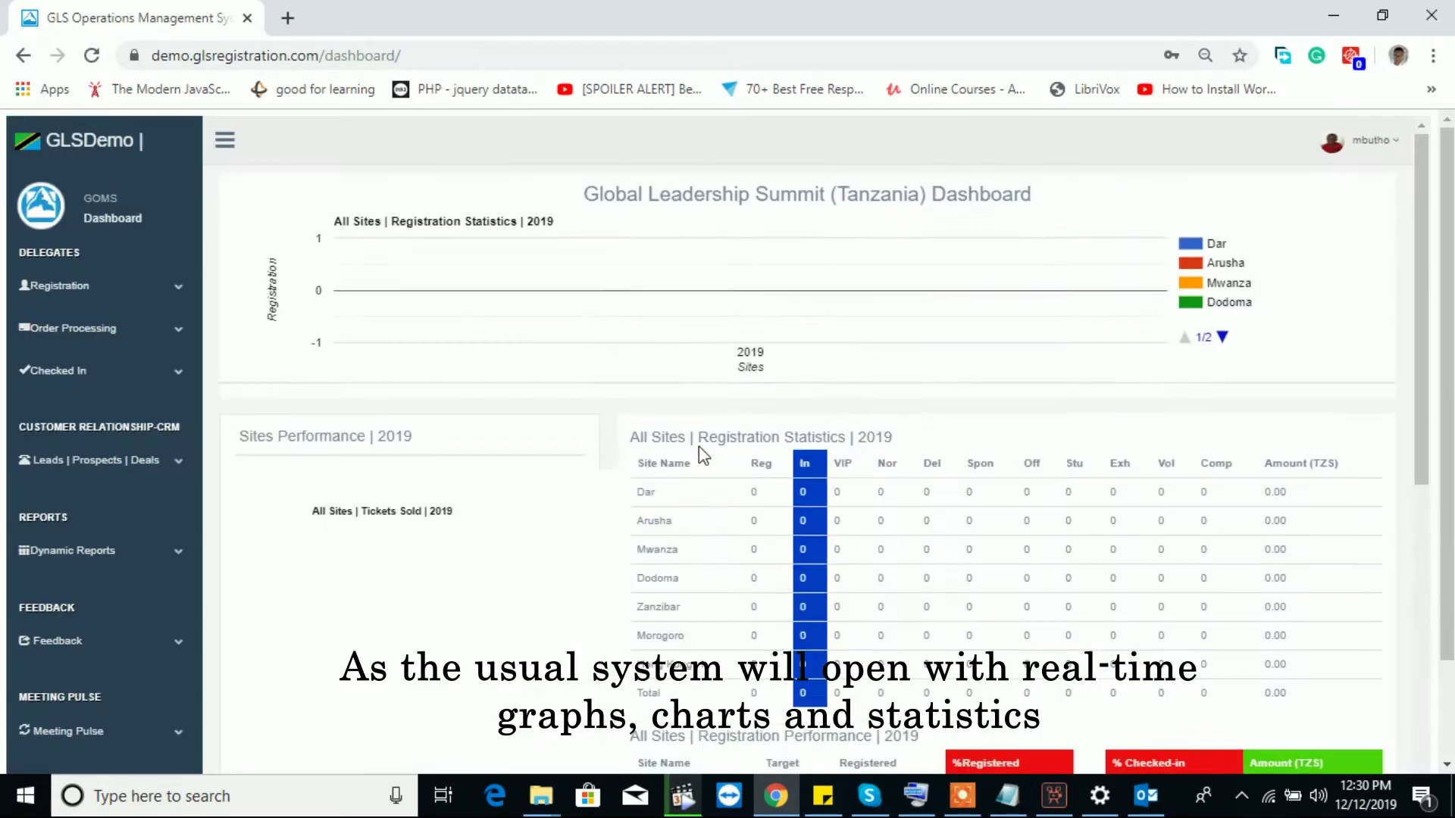
# - Review the dashboard's registration graphs, charts and statistics for all sites
pyautogui.scroll(-15, 606, 661)
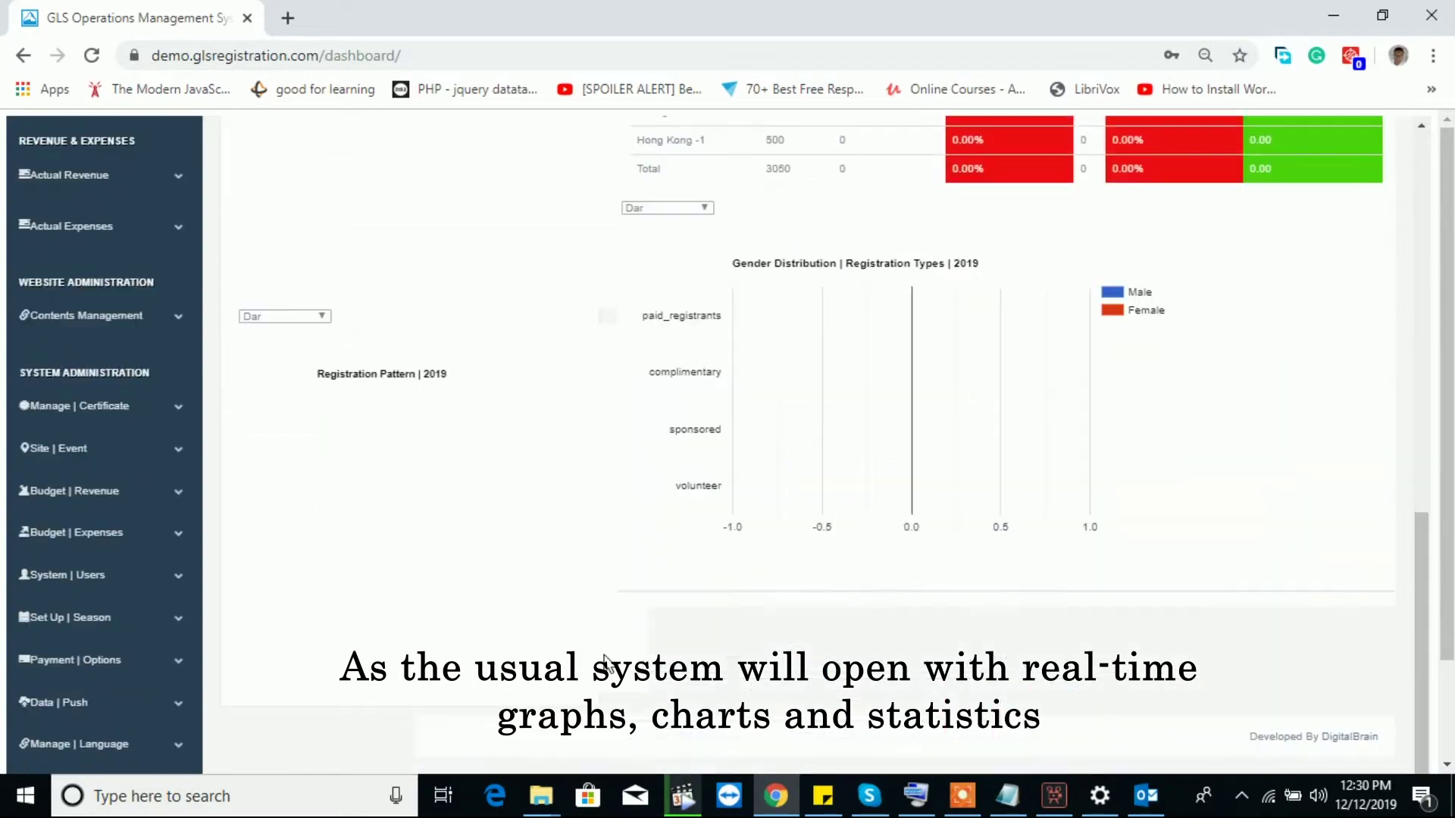
pyautogui.scroll(15, 604, 660)
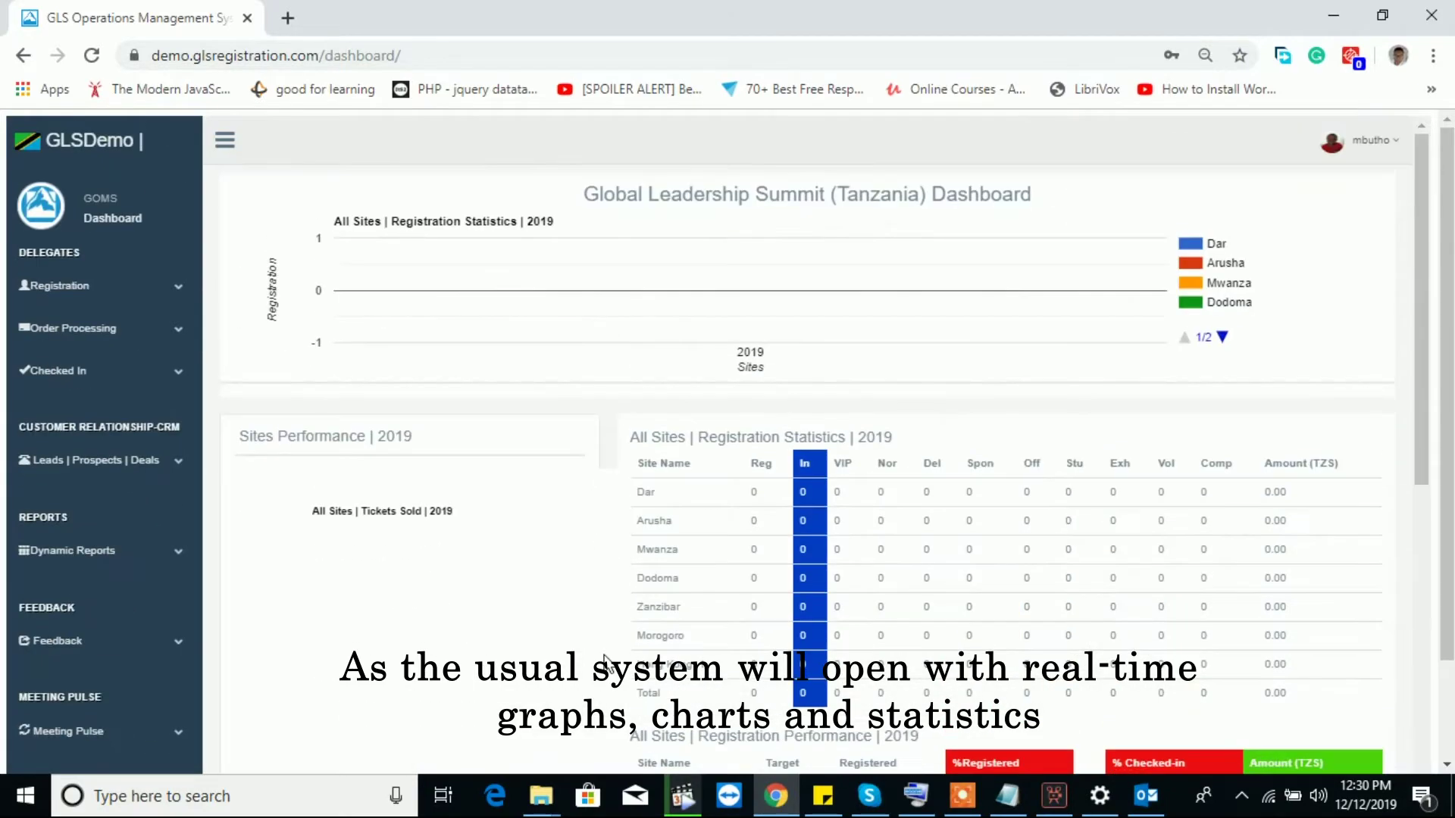
pyautogui.scroll(-15, 35, 620)
pyautogui.scroll(15, 35, 619)
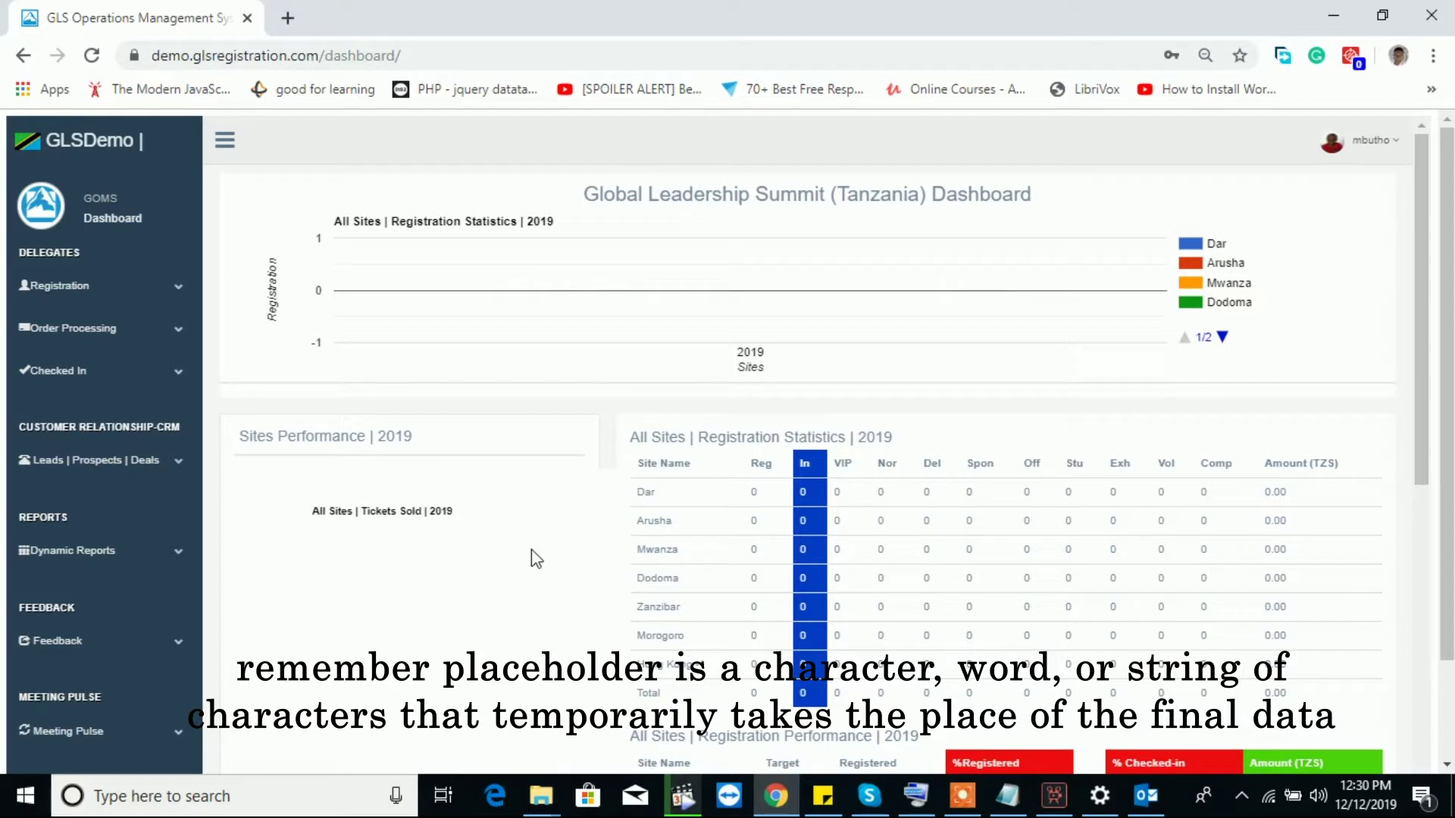
# - Open the Individual | Online Payment and Group | Offline Payment registration forms in separate new browser tabs
pyautogui.click(67, 295)
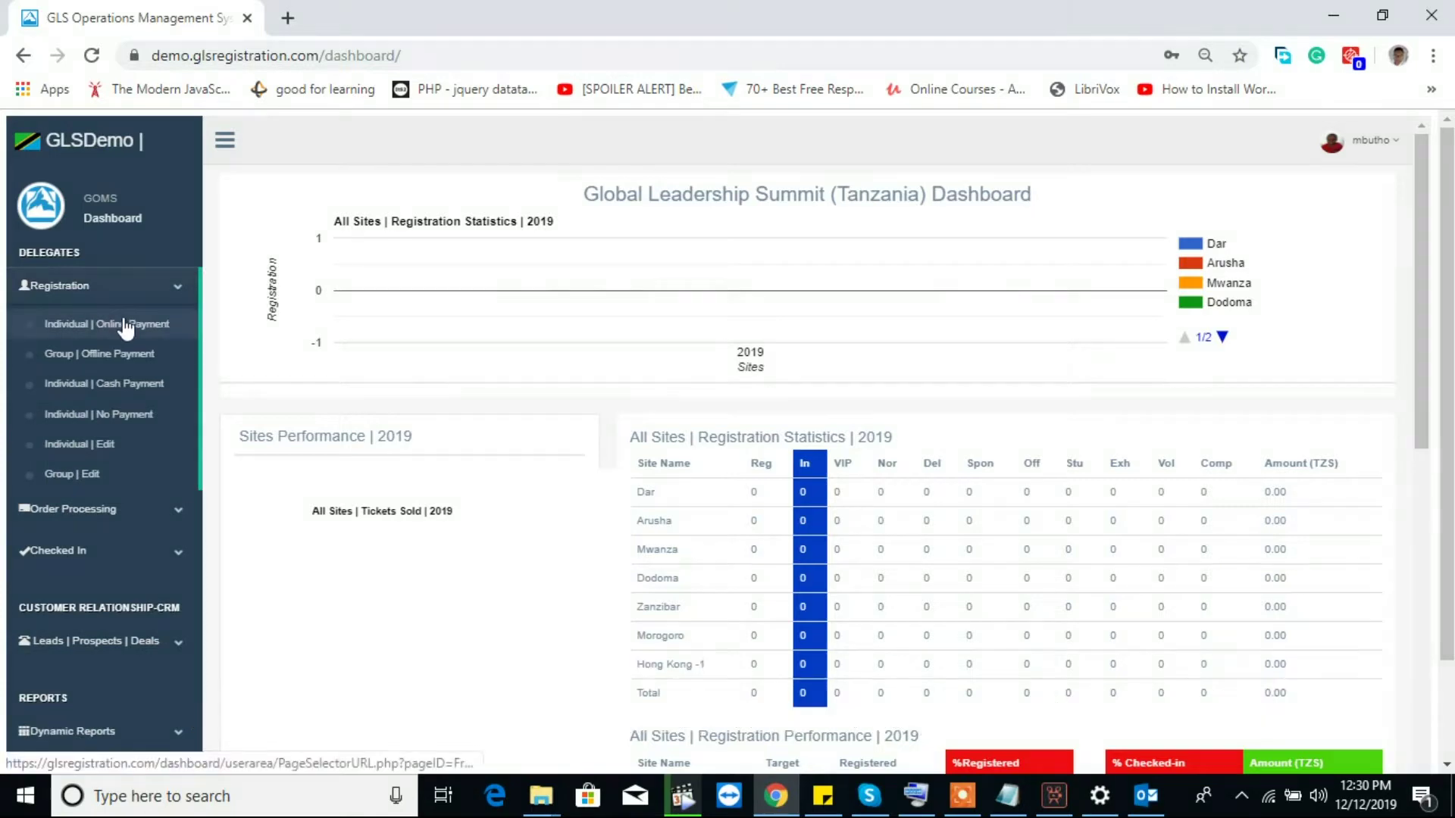
pyautogui.rightClick(124, 322)
pyautogui.click(162, 334)
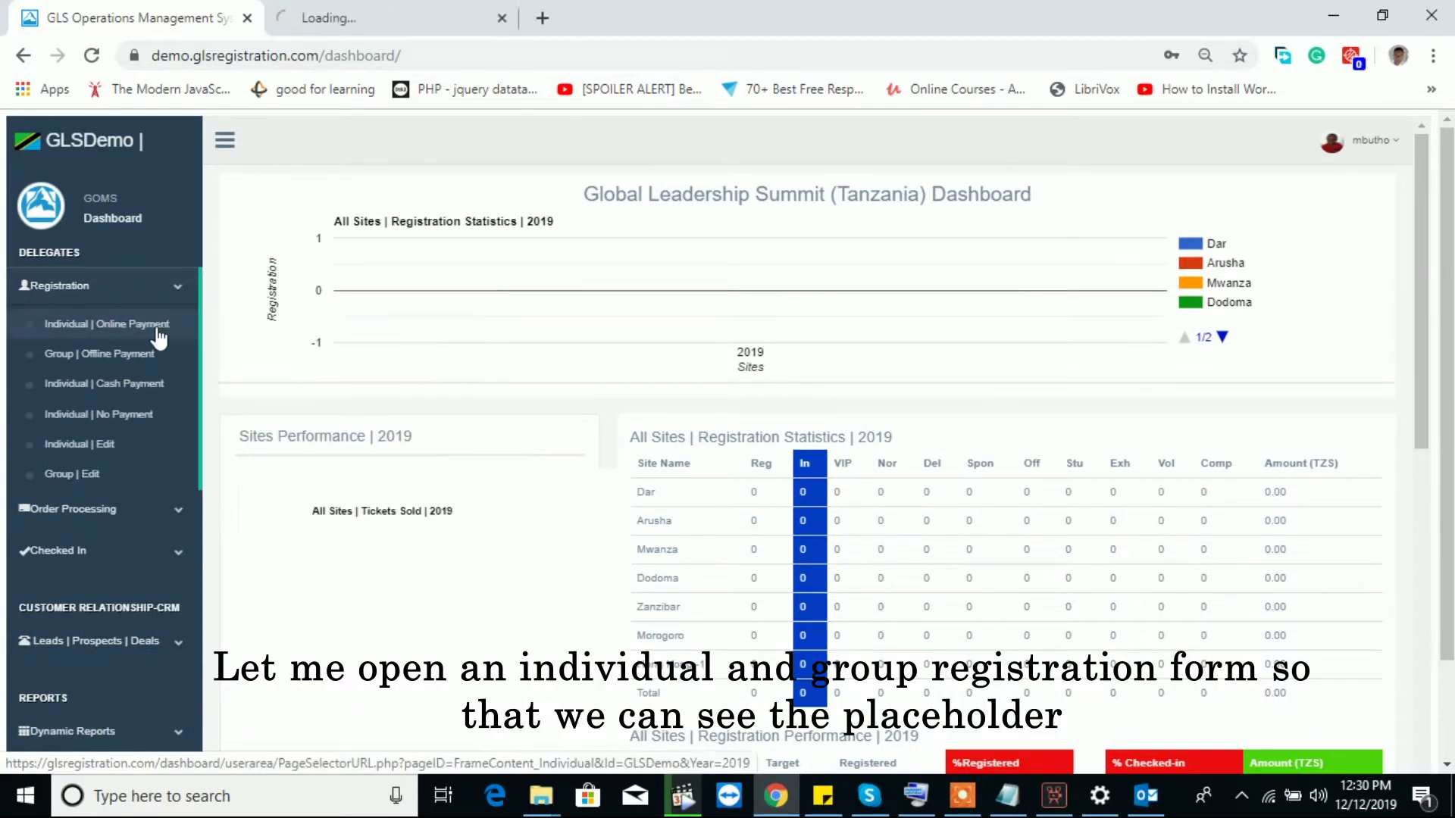
pyautogui.rightClick(124, 356)
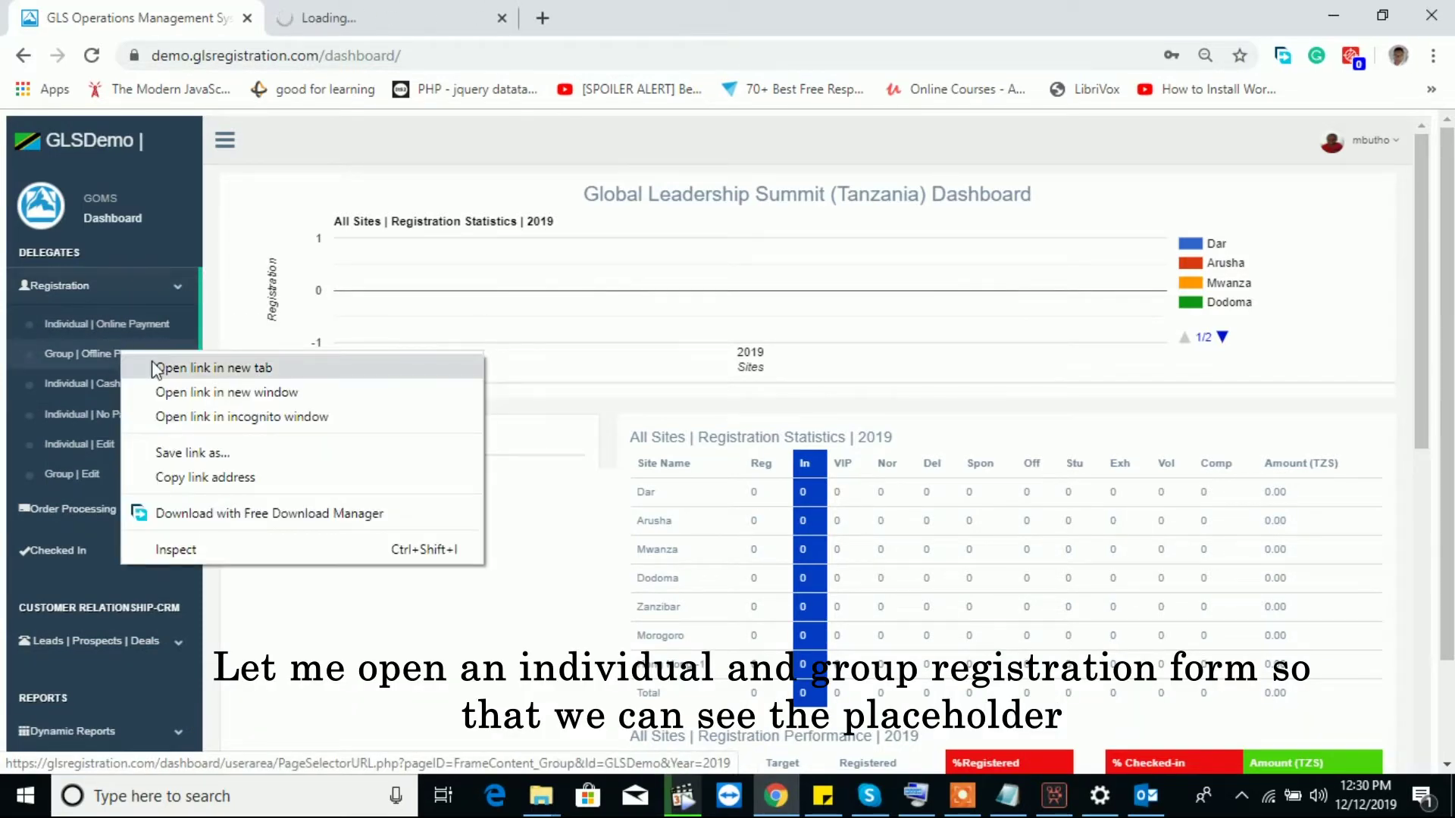
pyautogui.click(154, 368)
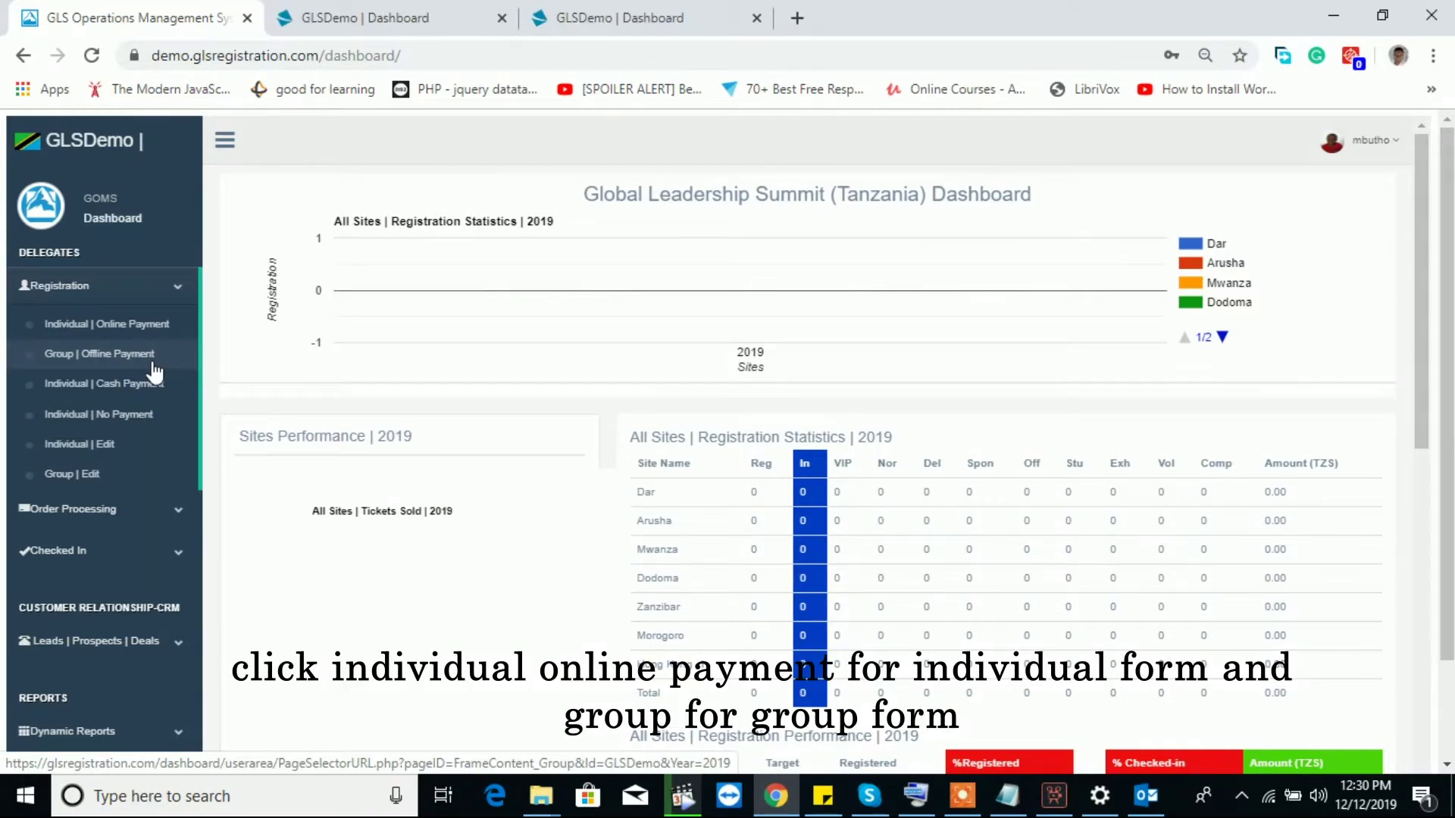
# - Examine the field placeholders in the individual and group registration forms, such as name, organization, mobile and email
pyautogui.click(374, 17)
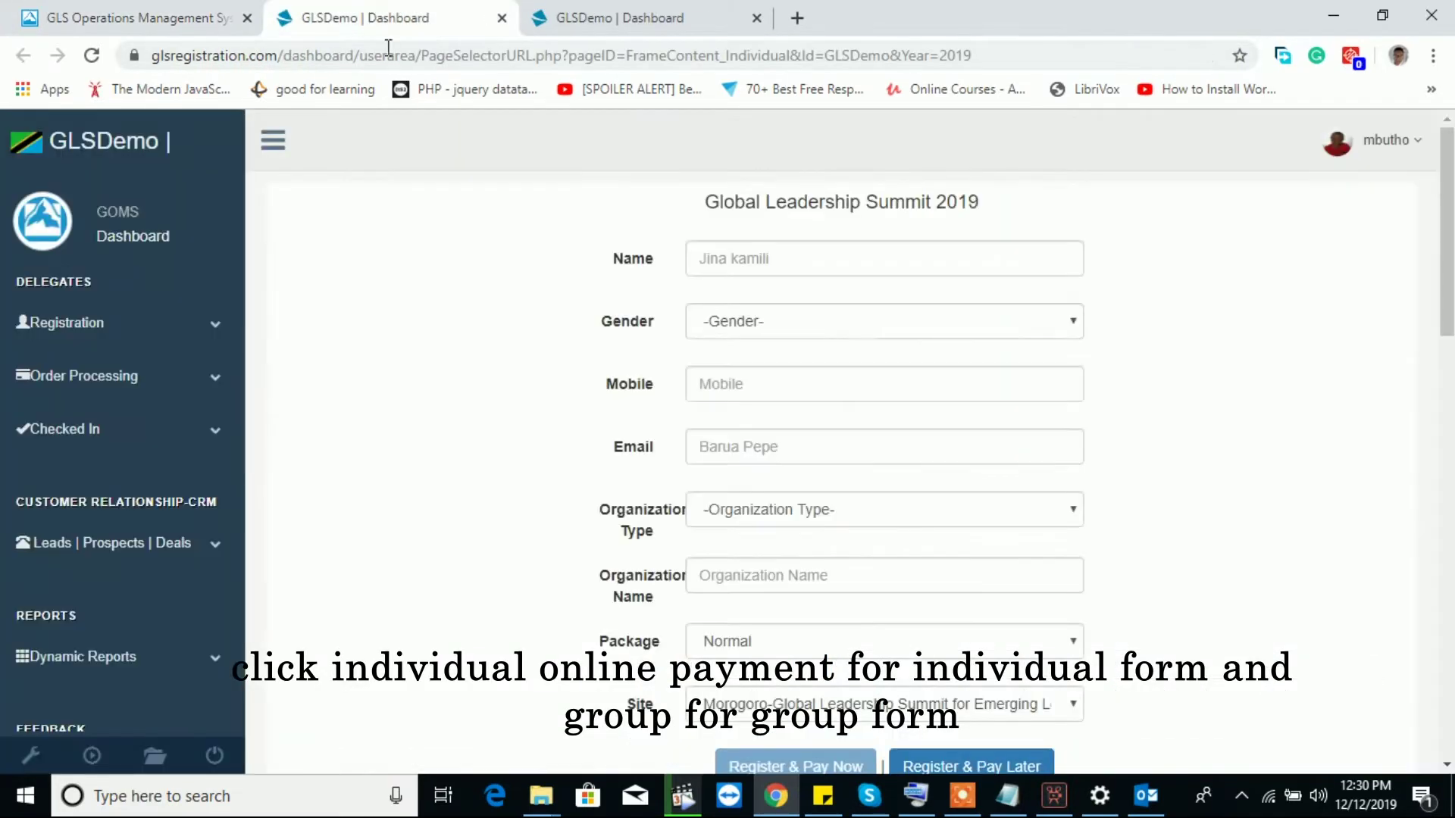
pyautogui.scroll(-3, 454, 462)
pyautogui.scroll(3, 454, 462)
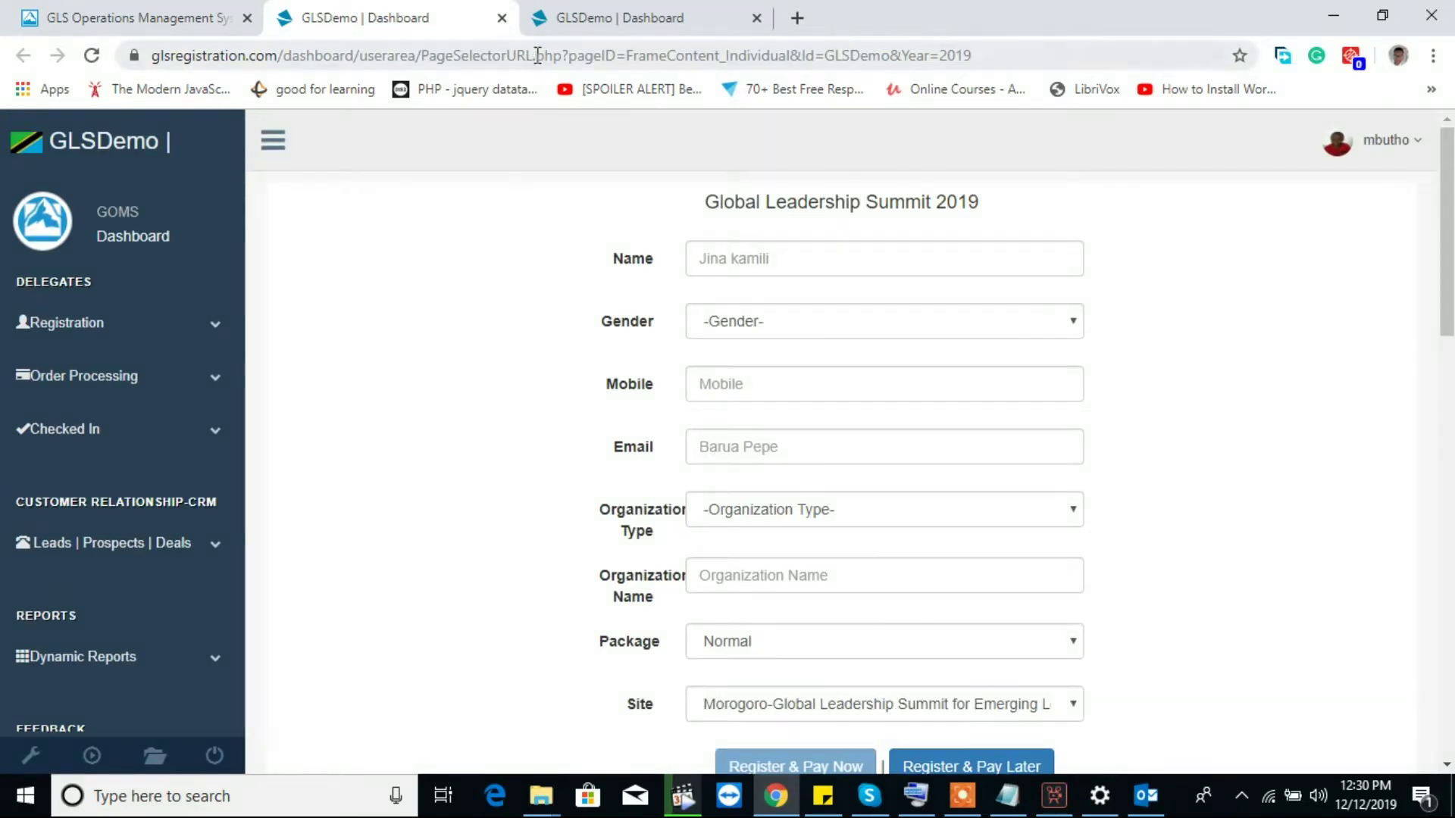
pyautogui.click(668, 9)
pyautogui.scroll(-5, 555, 367)
pyautogui.scroll(5, 555, 367)
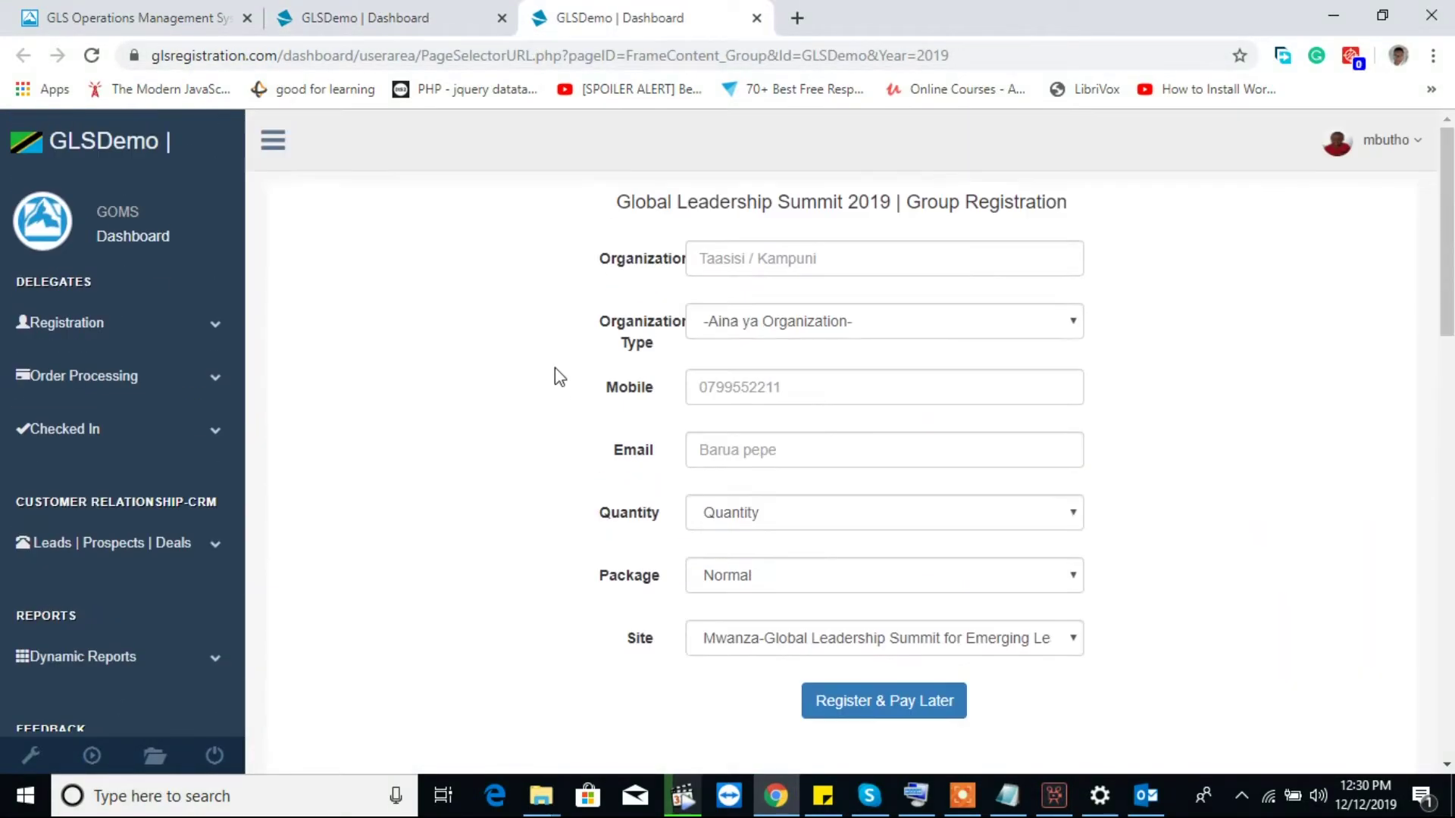
pyautogui.click(403, 11)
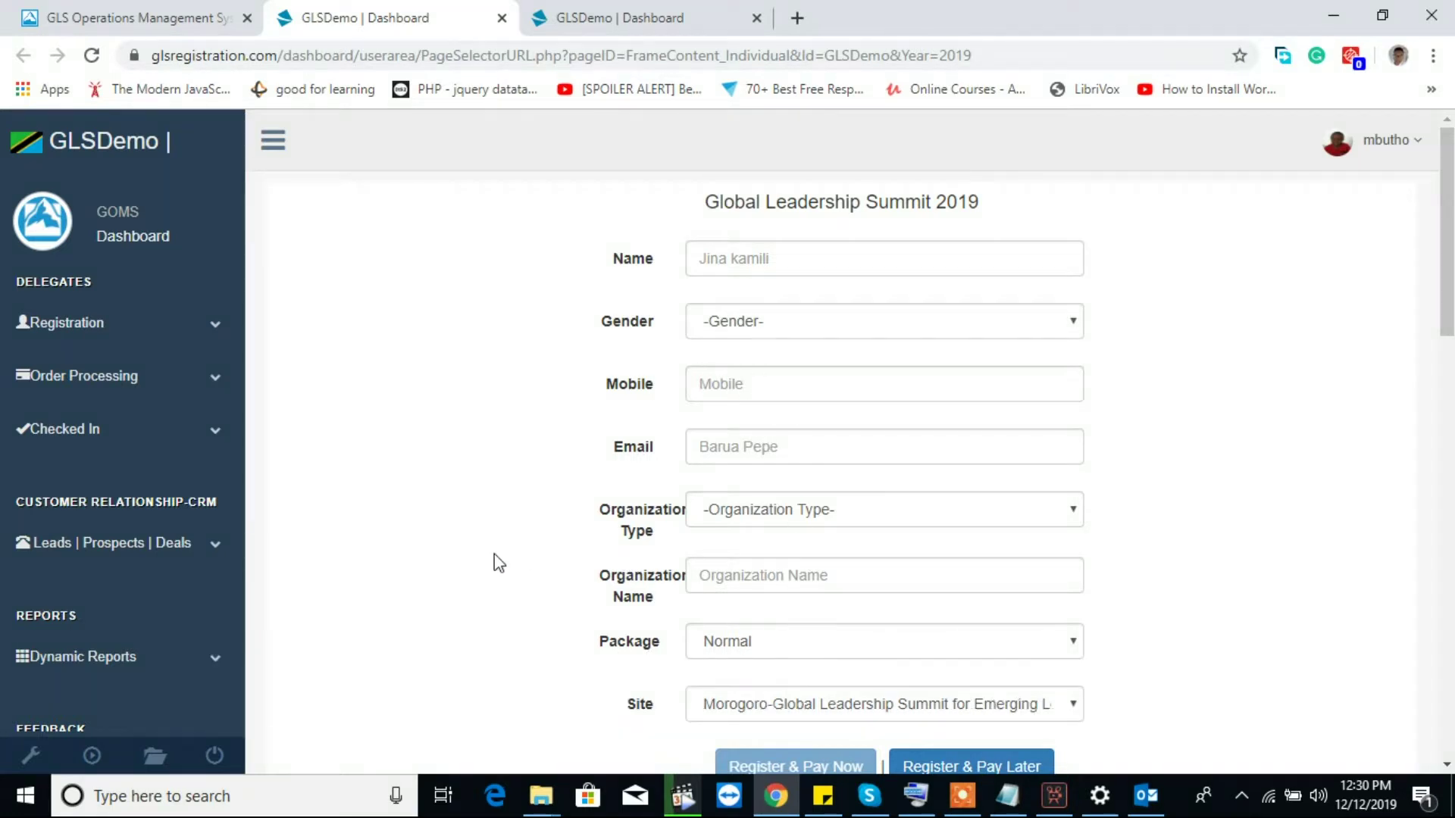
pyautogui.click(652, 10)
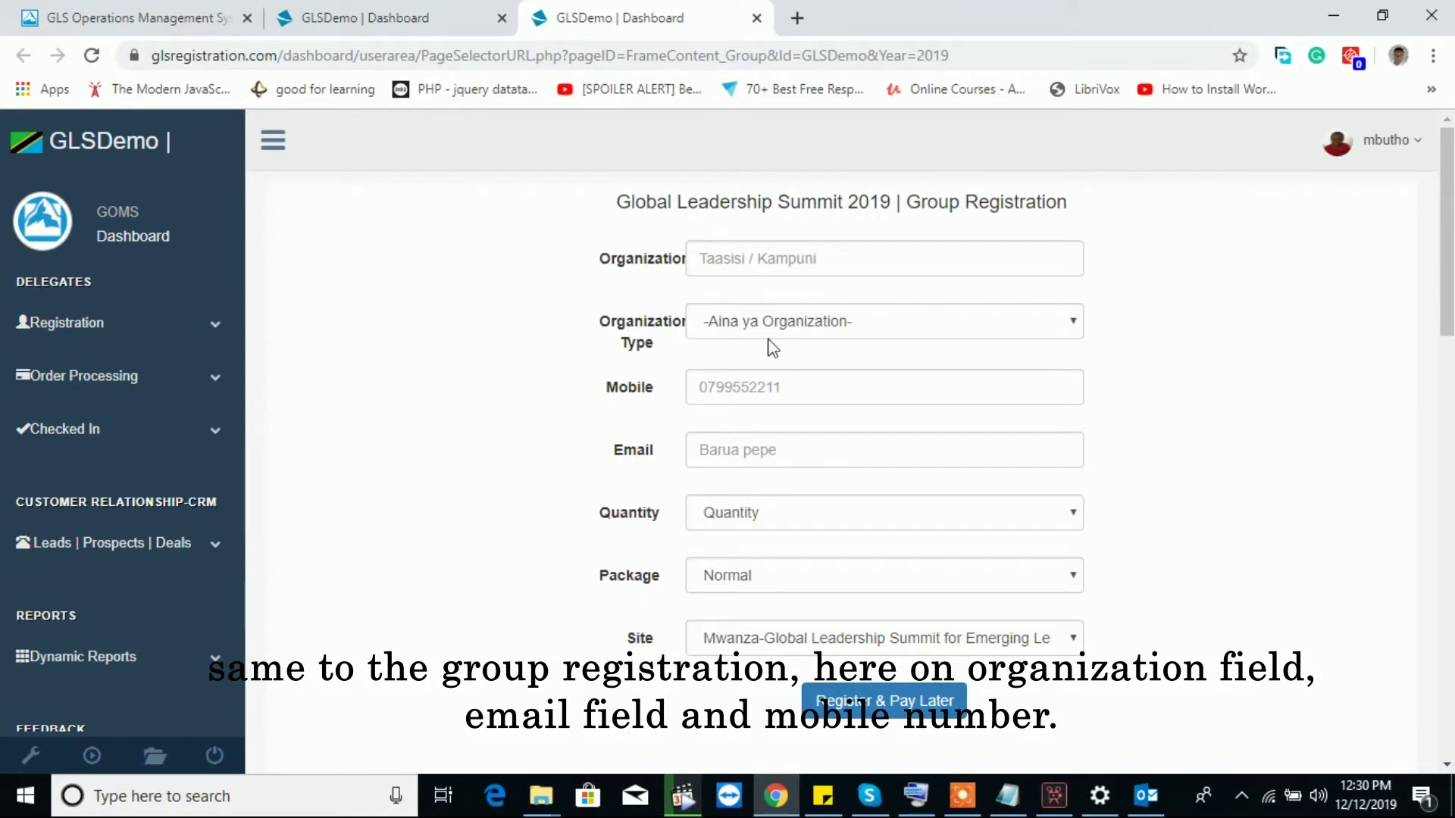
pyautogui.click(766, 448)
pyautogui.click(392, 9)
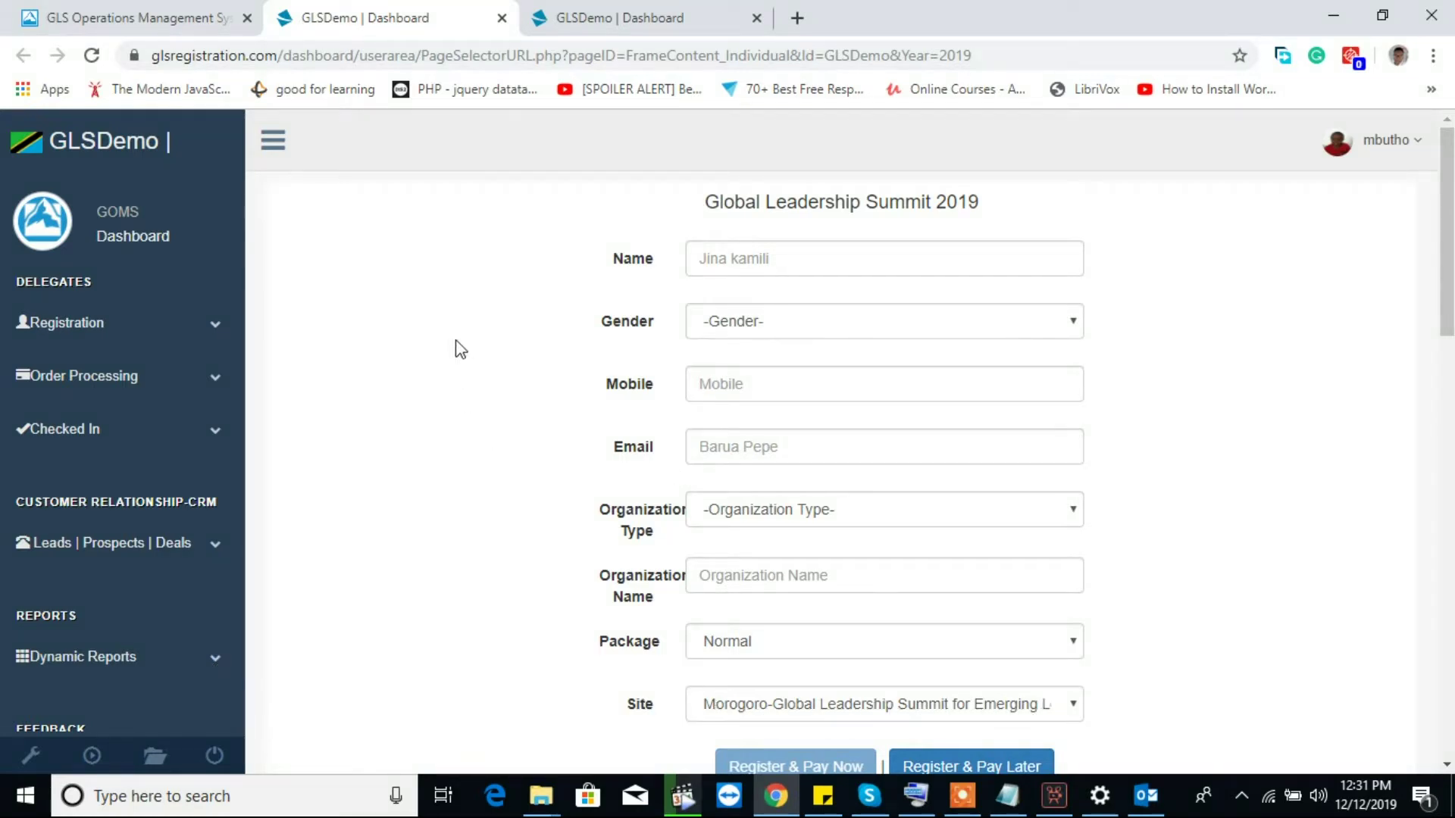
# - Return to the main dashboard and open Global | Variables under the Global | Settings of System Administration
pyautogui.click(156, 17)
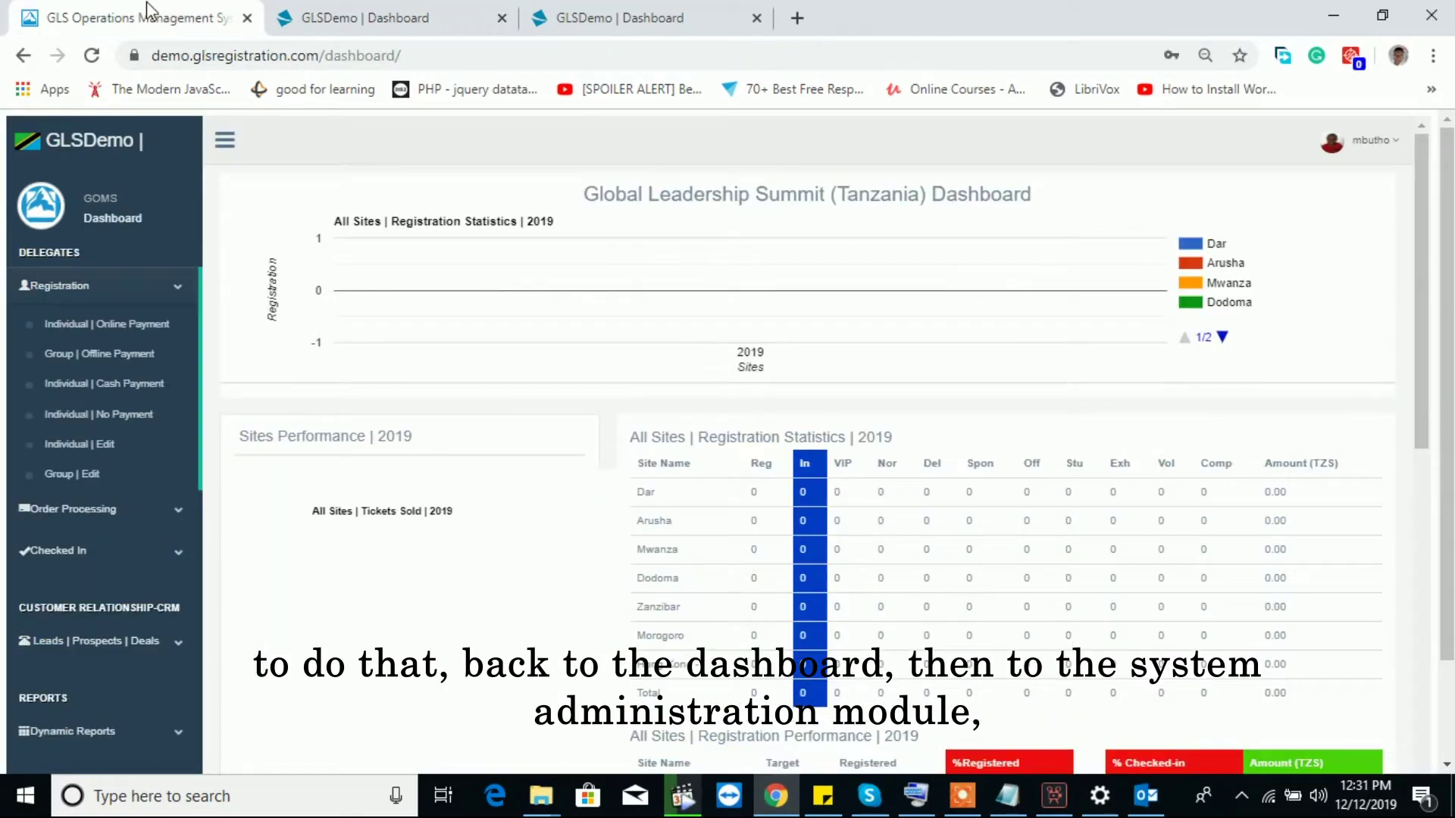
pyautogui.scroll(-10, 147, 579)
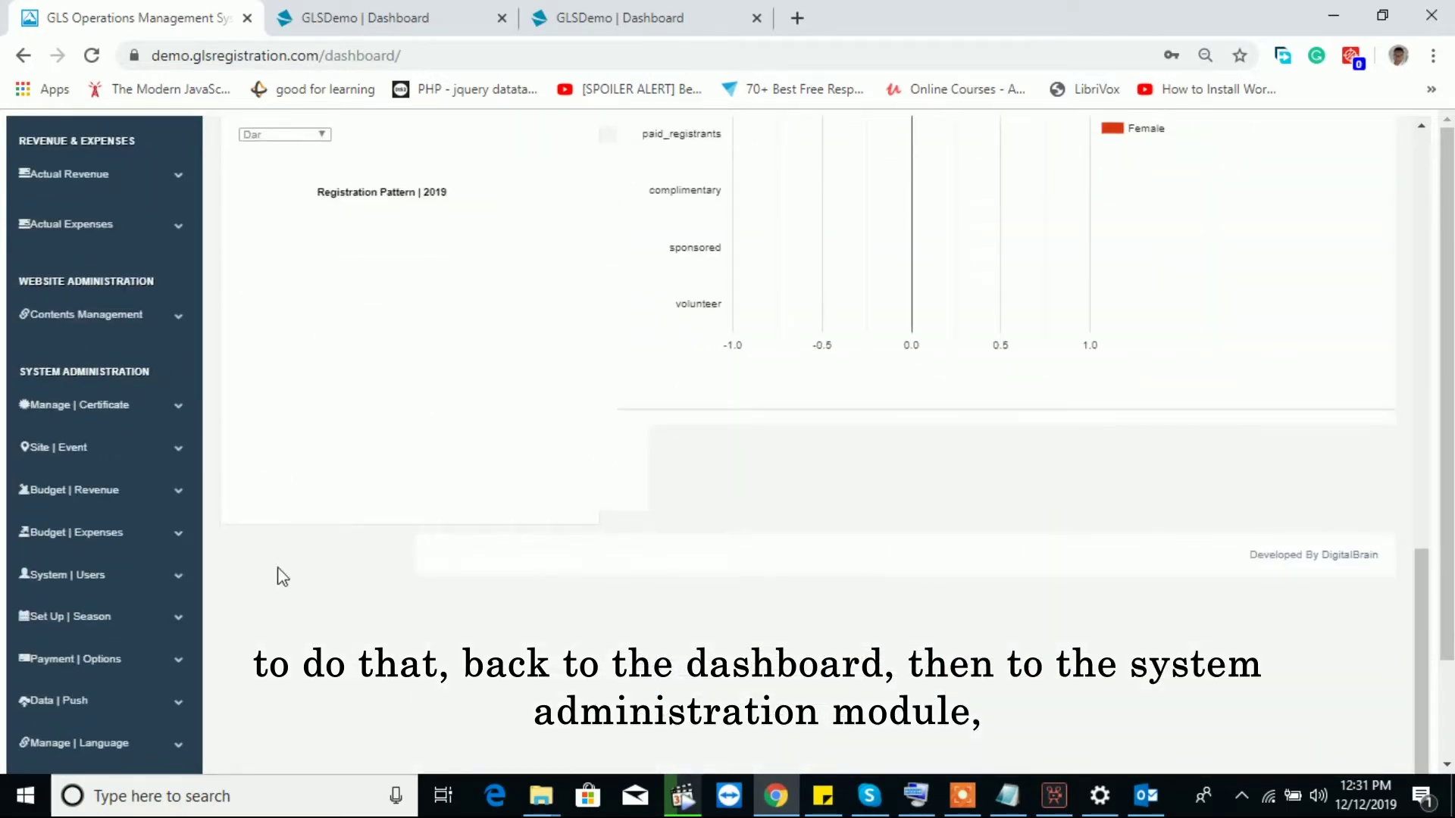
pyautogui.scroll(-2, 173, 727)
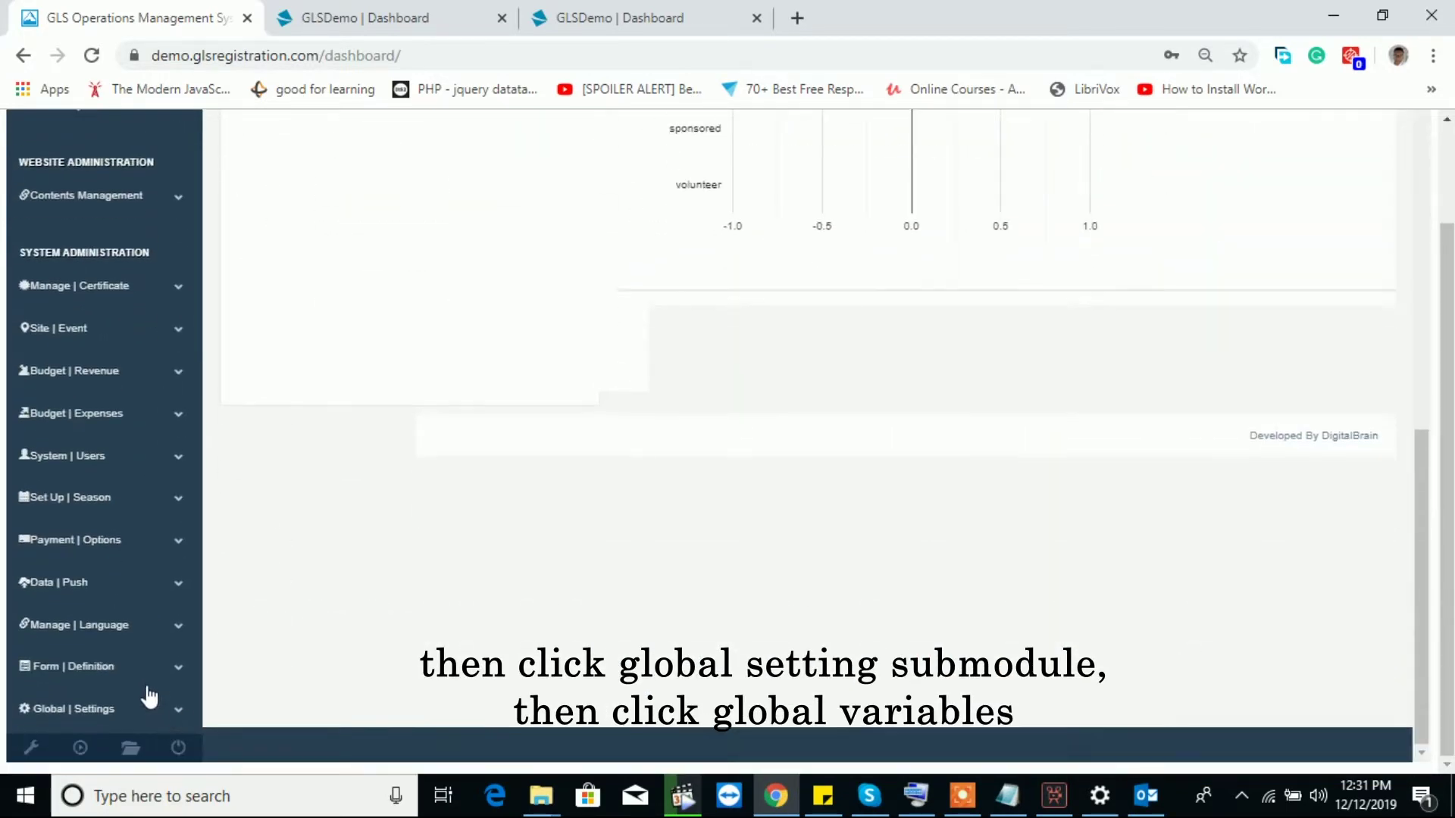
pyautogui.click(140, 714)
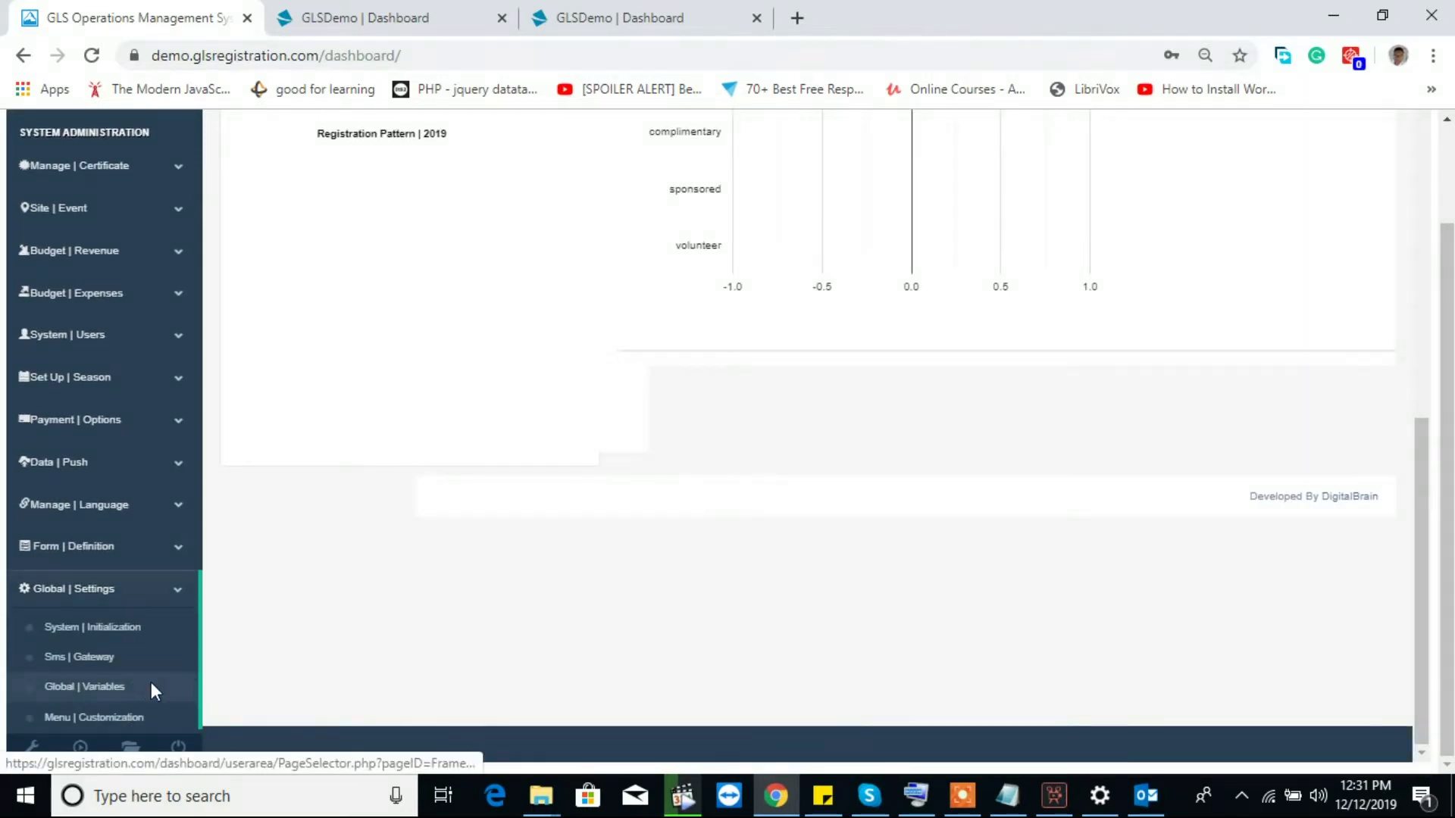
pyautogui.click(154, 688)
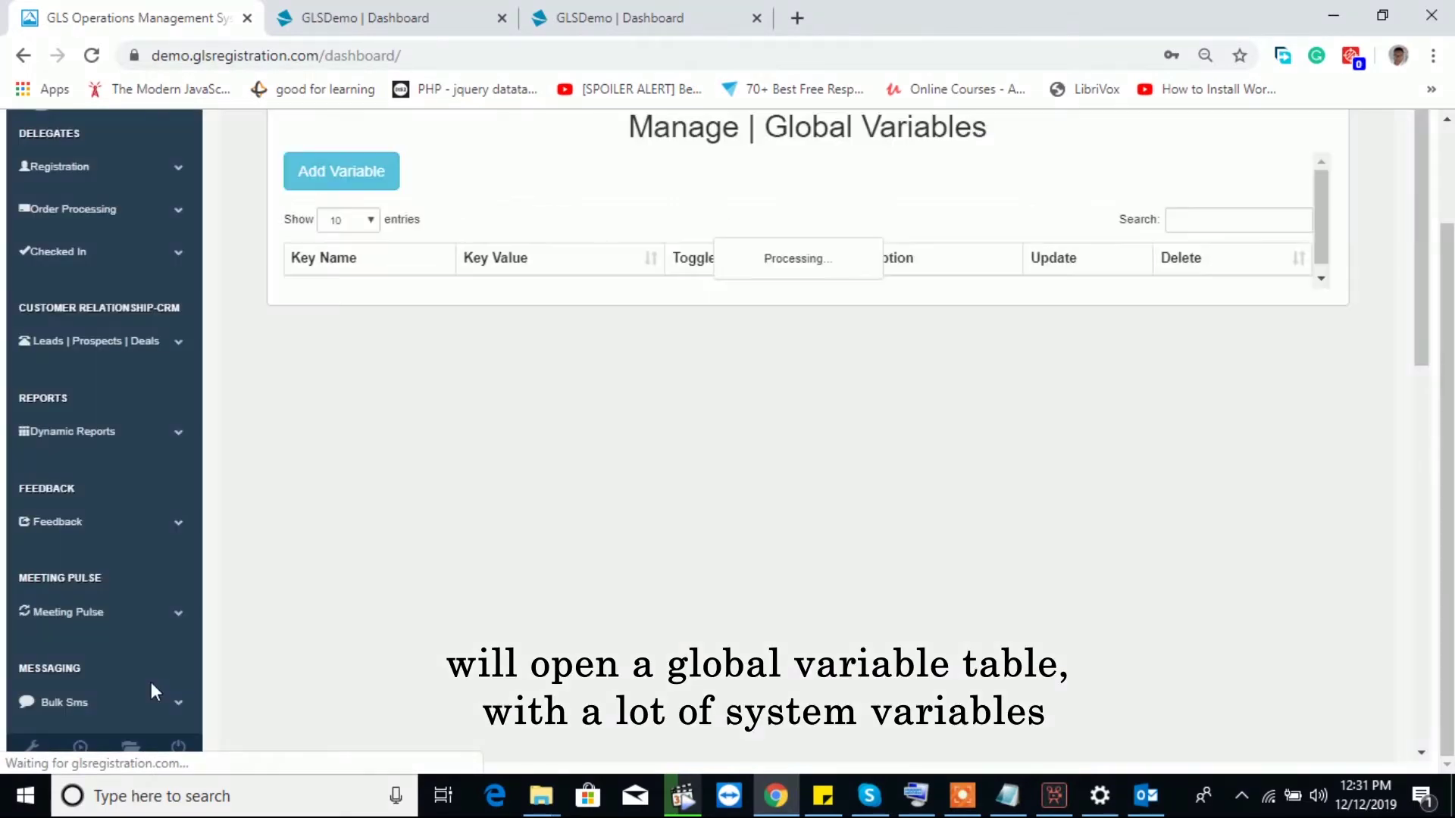
pyautogui.scroll(1, 464, 570)
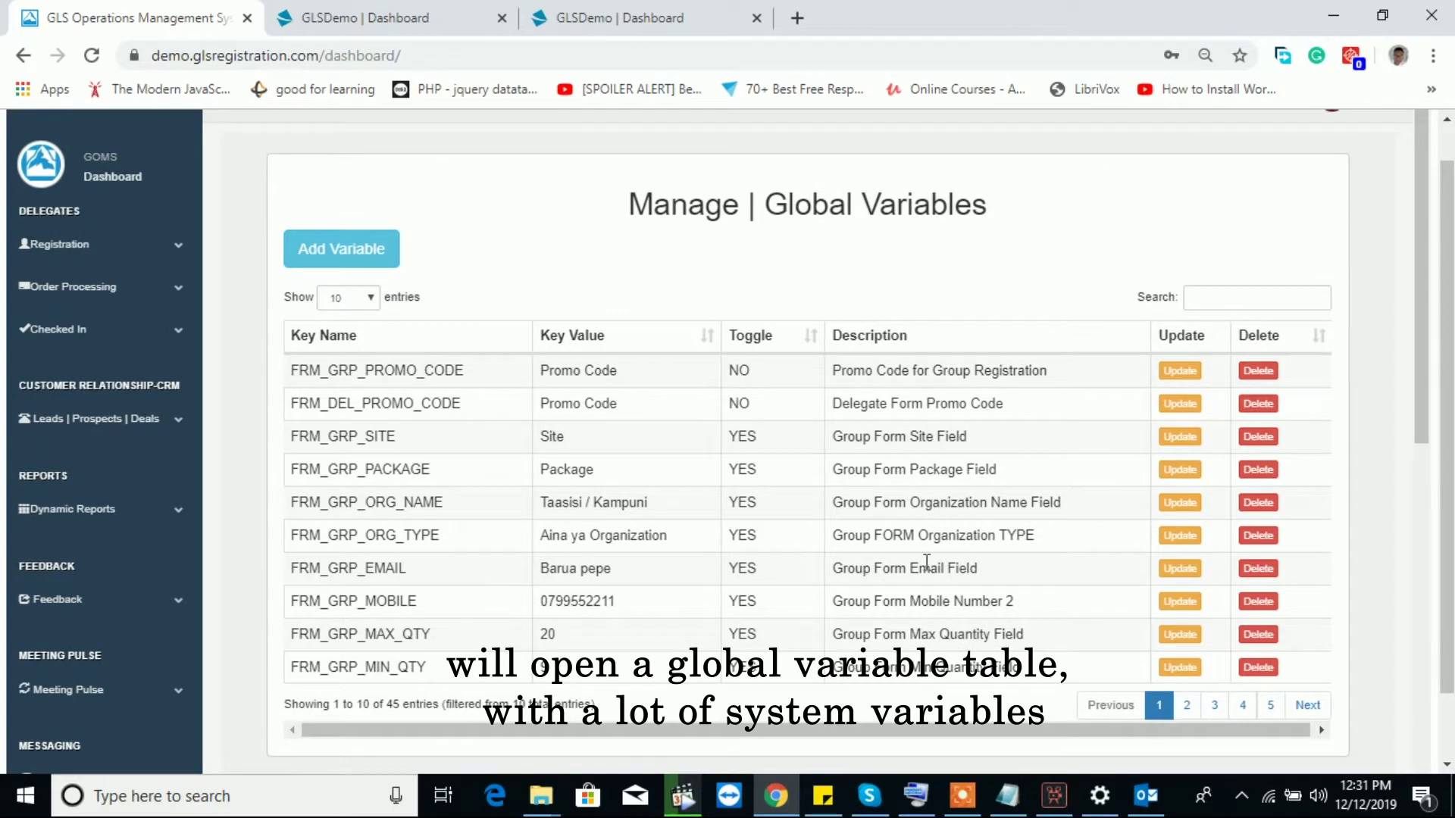
# - Show 50 entries in the global variables table and look through the listed variables
pyautogui.click(366, 299)
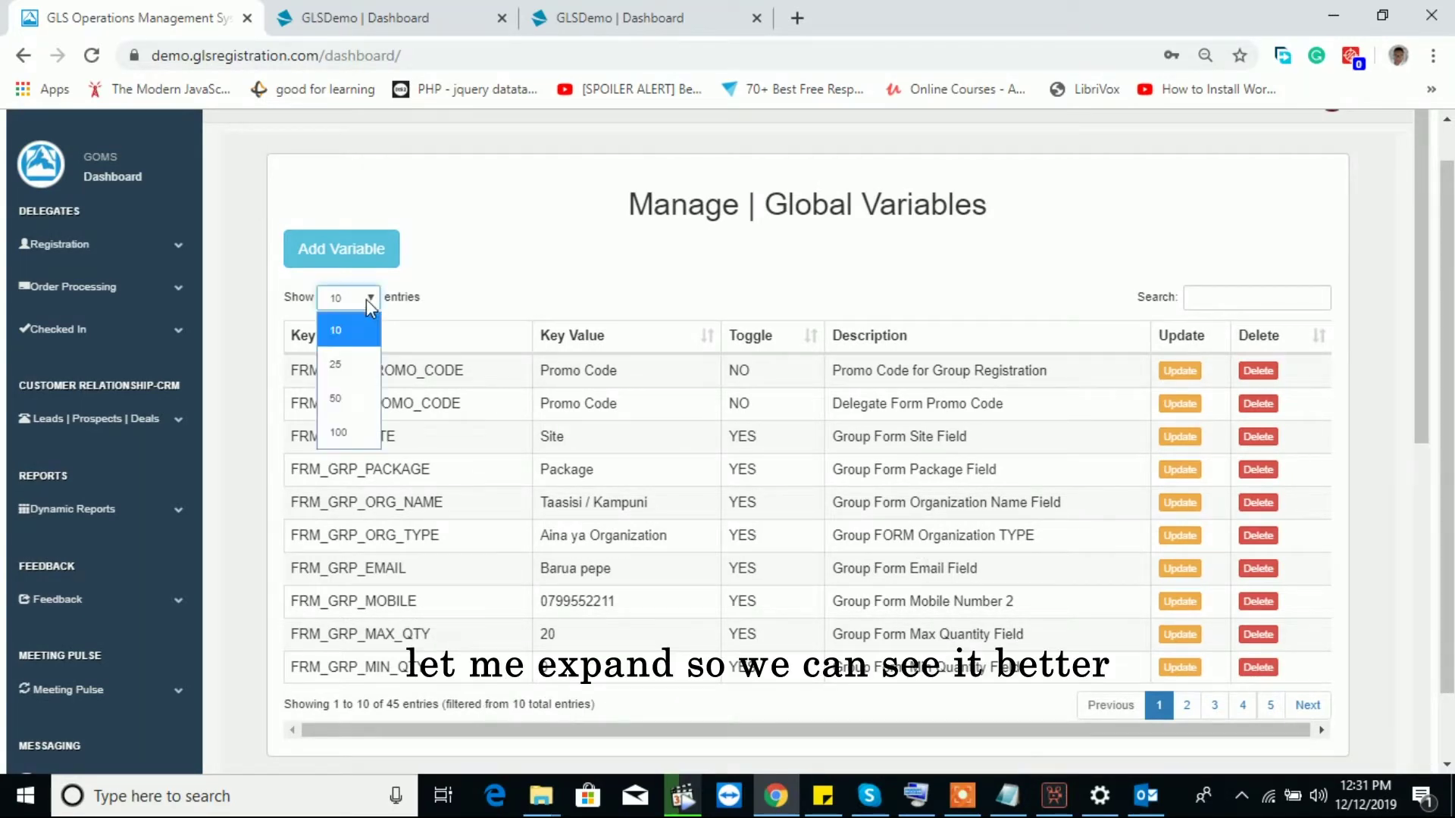
pyautogui.click(343, 408)
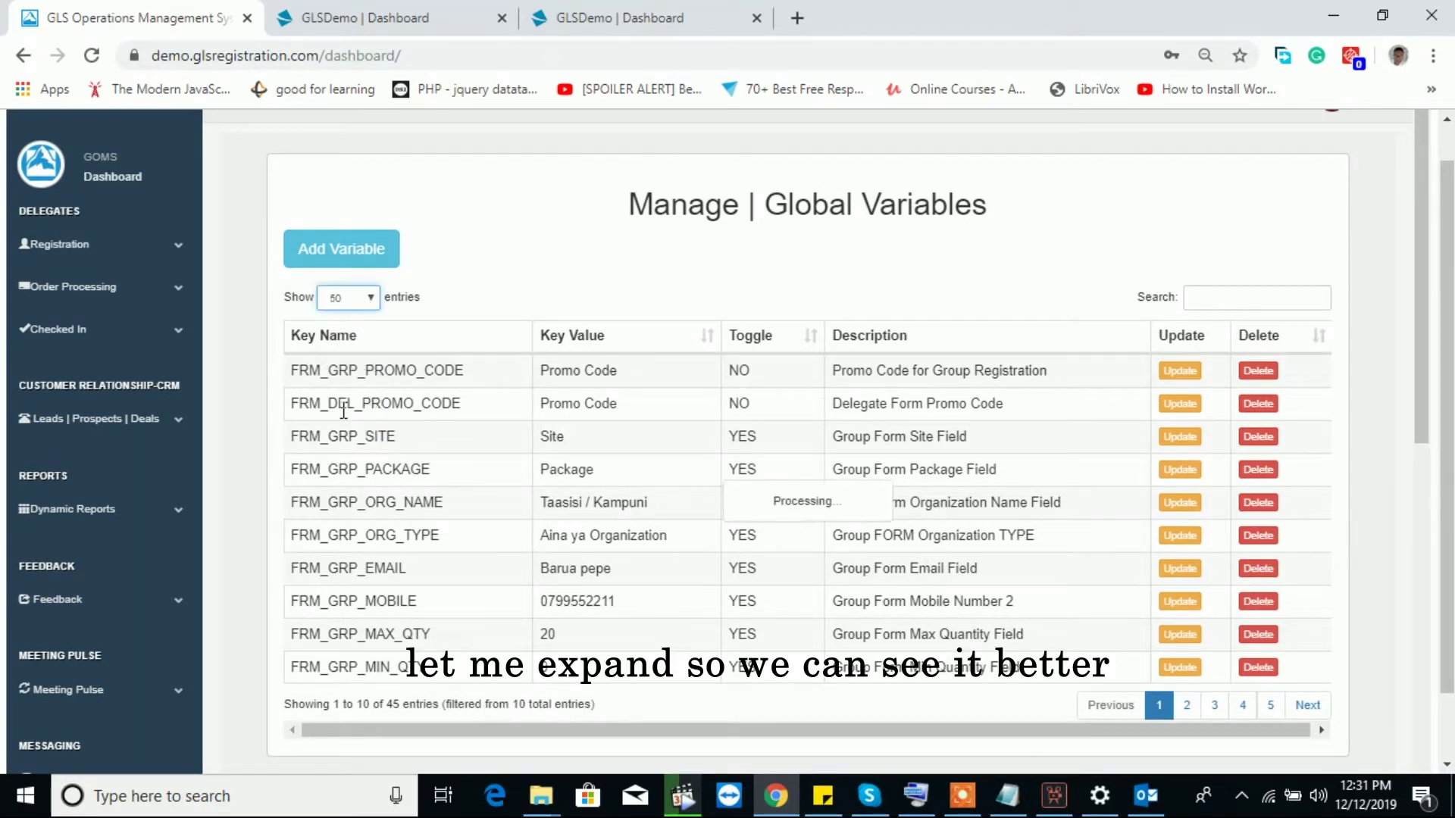
pyautogui.scroll(-10, 672, 490)
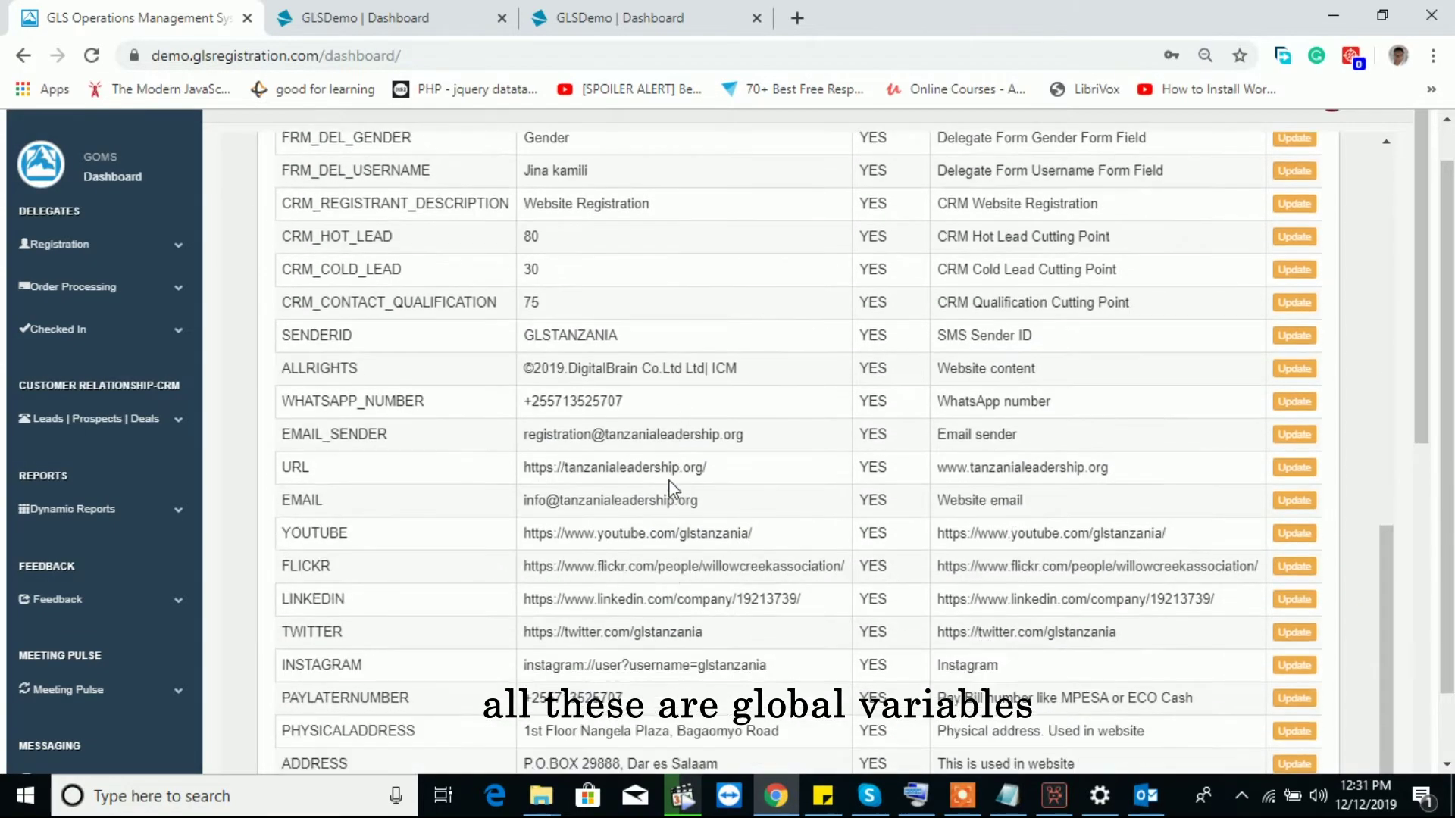
pyautogui.scroll(10, 672, 491)
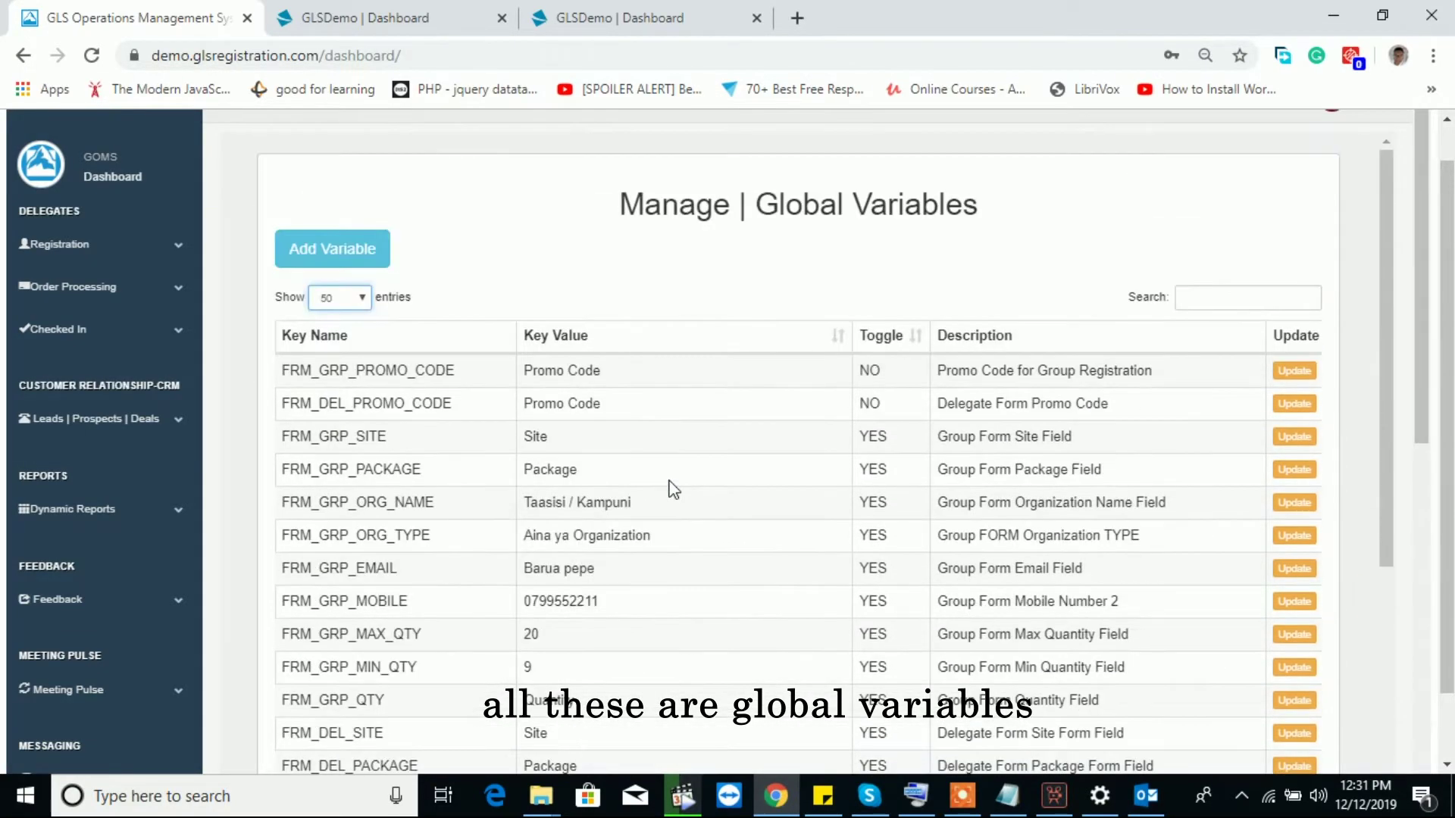
# - Look at the form for adding a variable, close it unfilled, and view the table's Update and Delete columns
pyautogui.click(358, 252)
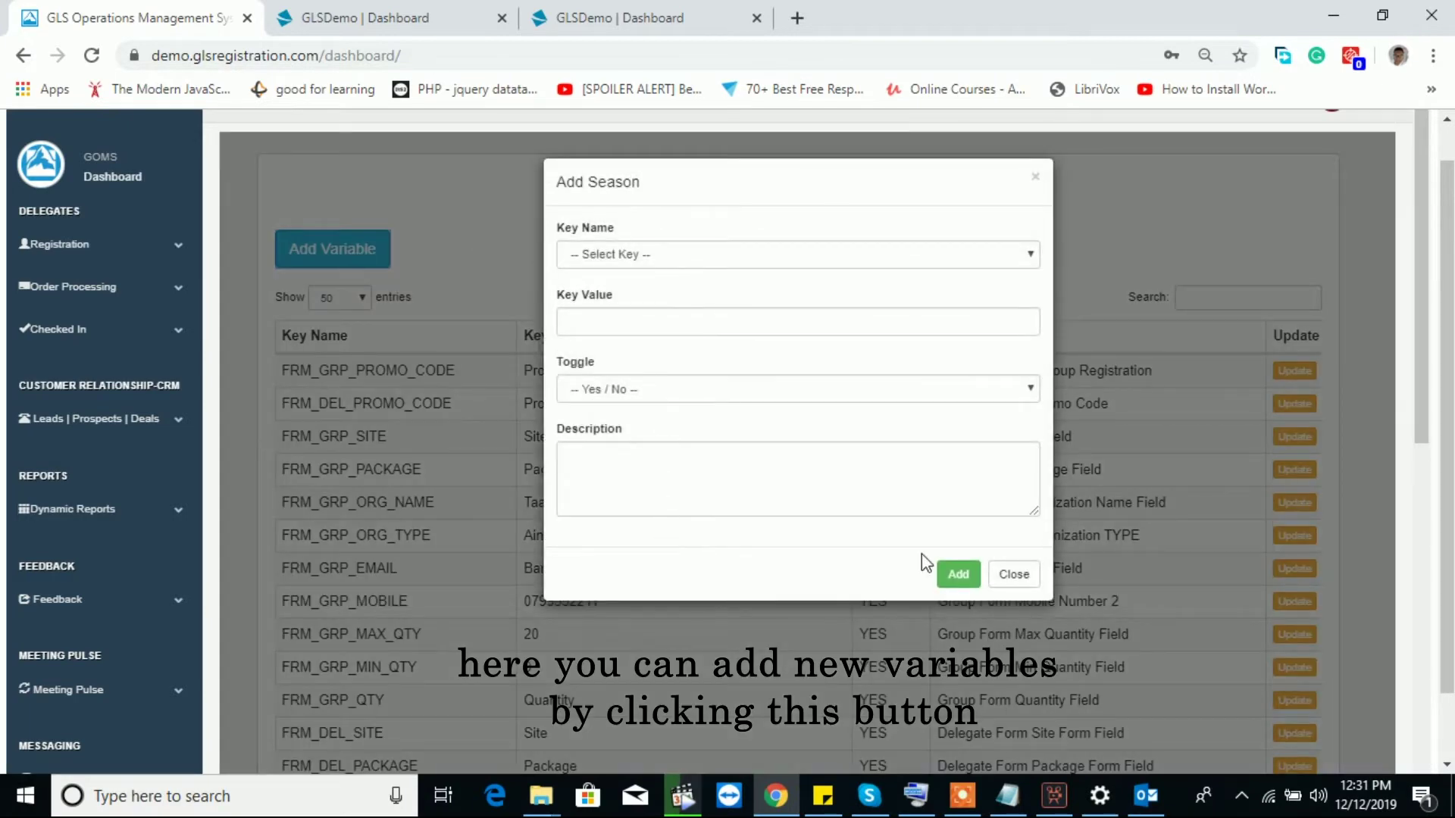
pyautogui.click(1013, 576)
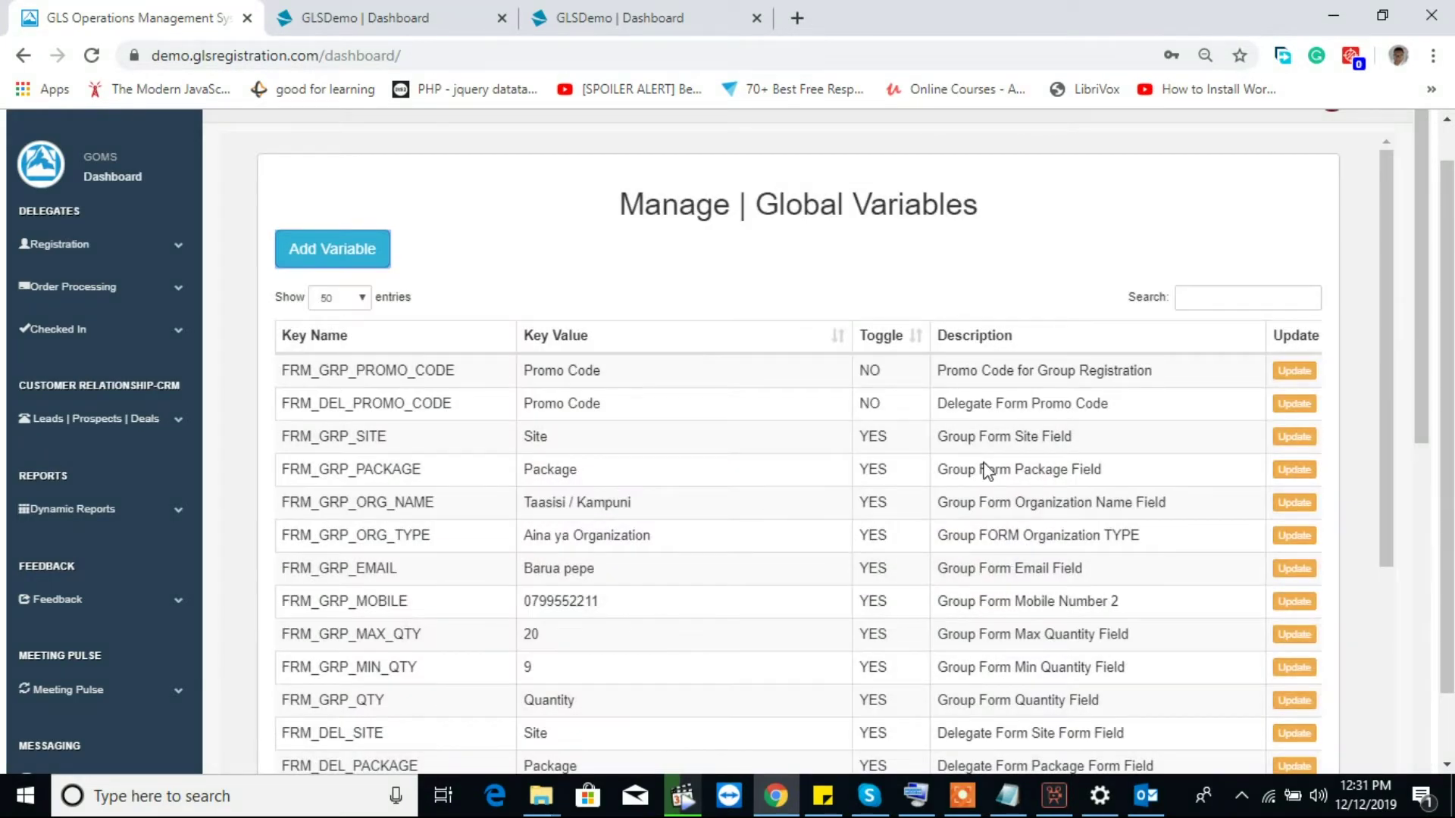
pyautogui.hscroll(1, 994, 471)
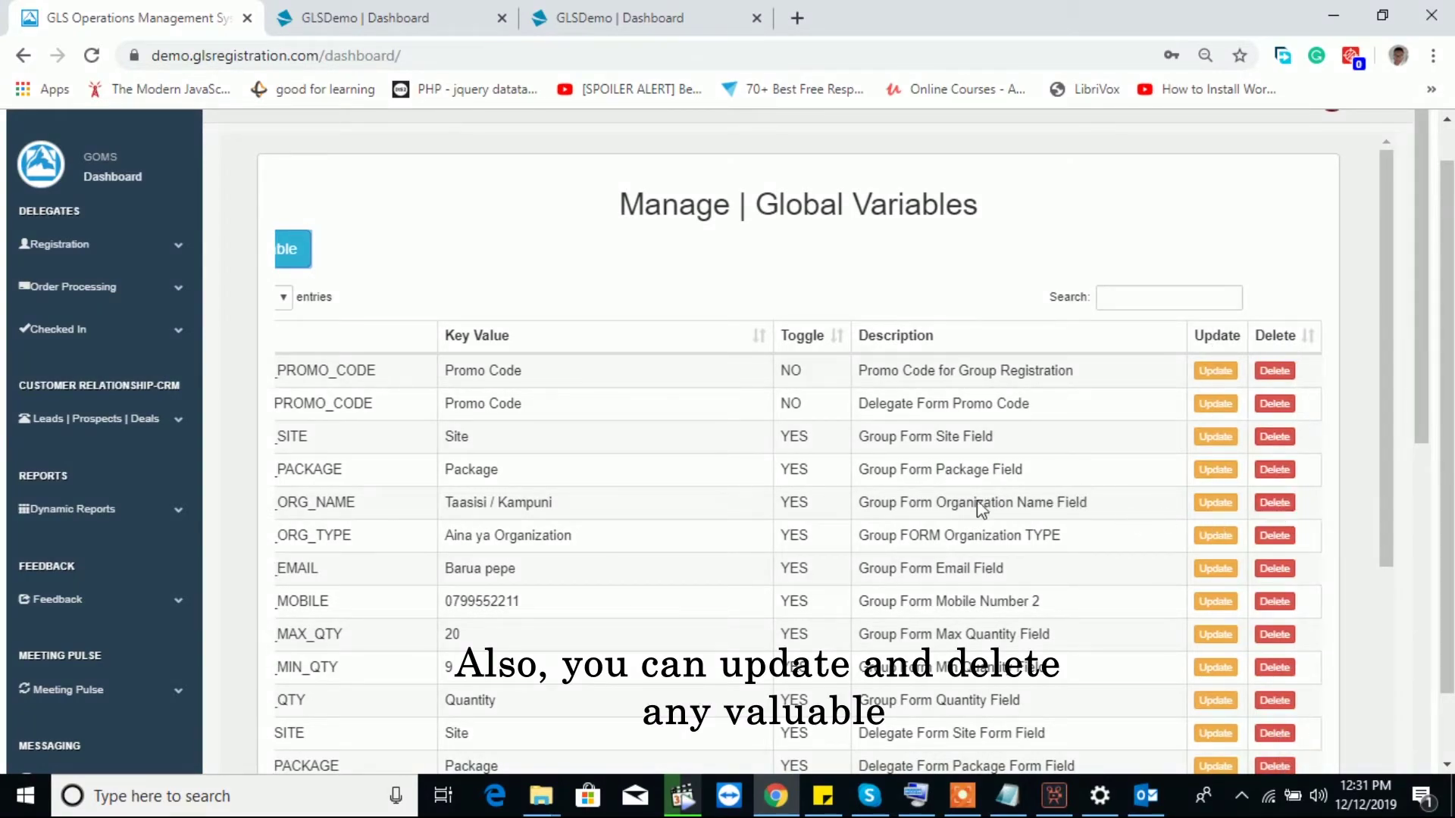
pyautogui.hscroll(-1, 979, 501)
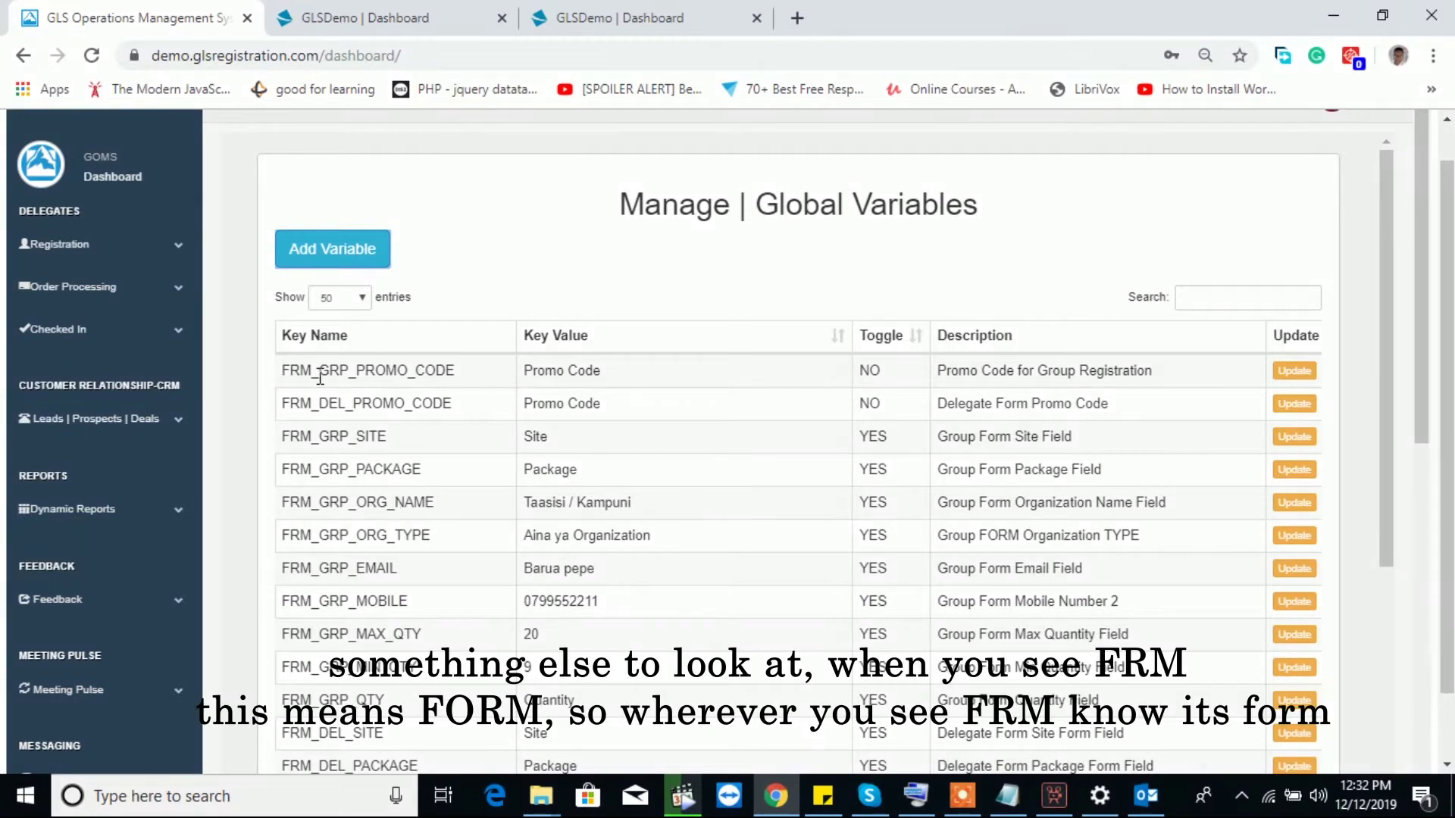
# - Highlight the FRM, GRP and DEL parts of the key names, then the full FRM_GRP_PROMO_CODE and FRM_DEL_PROMO_CODE keys
pyautogui.moveTo(317, 373); pyautogui.dragTo(282, 383)
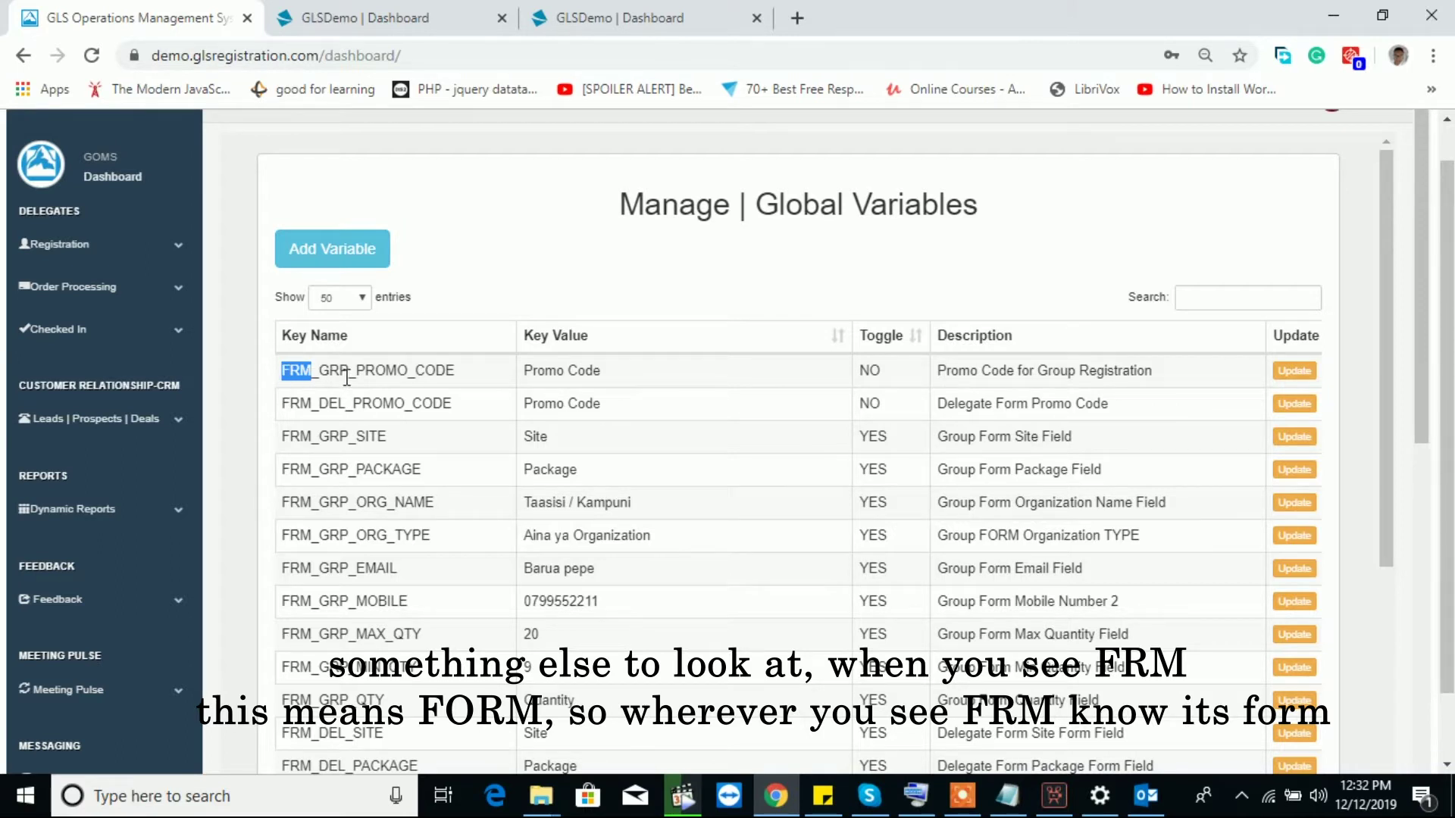
pyautogui.moveTo(350, 371); pyautogui.dragTo(319, 372)
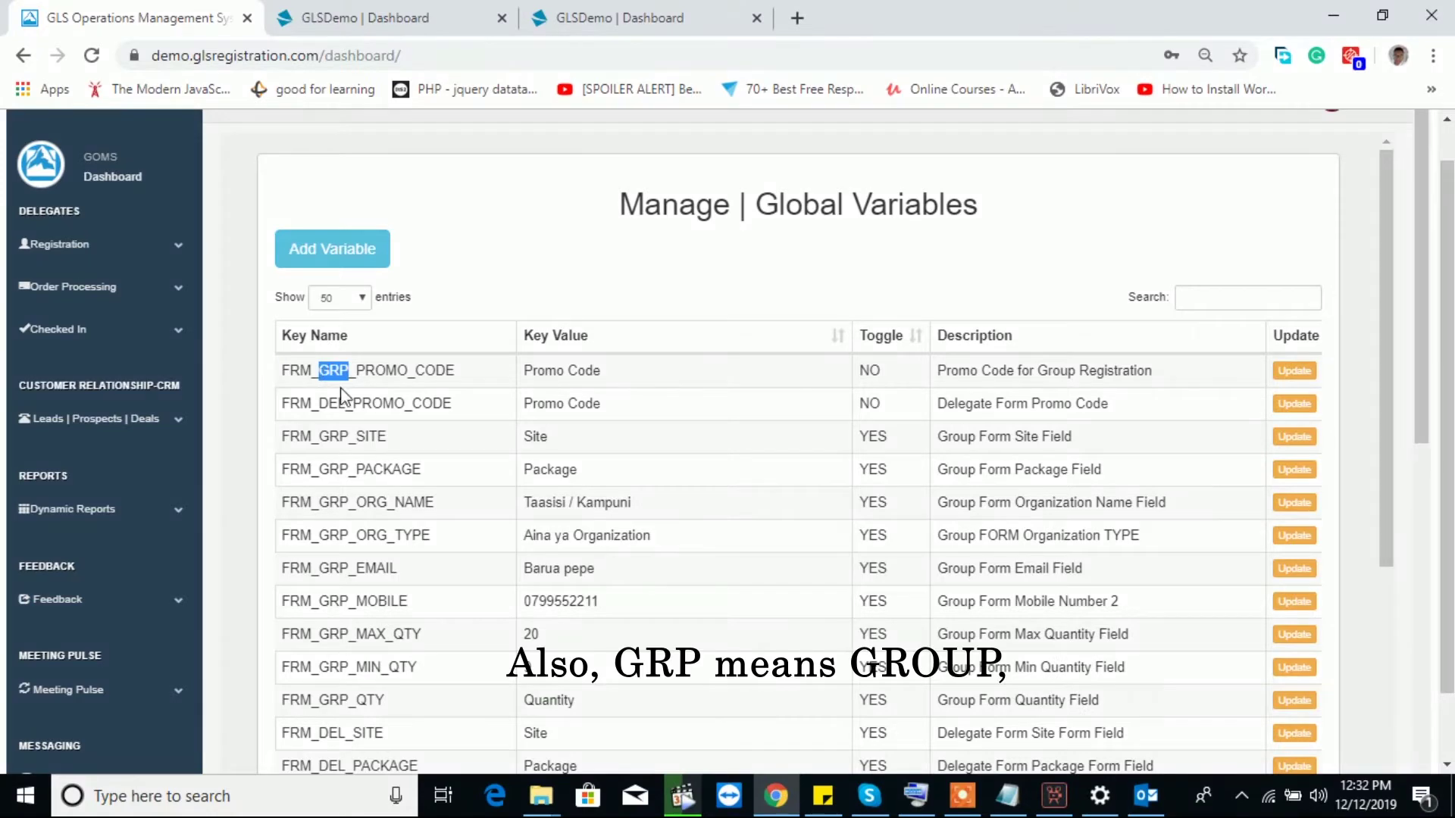
pyautogui.moveTo(346, 407); pyautogui.dragTo(320, 409)
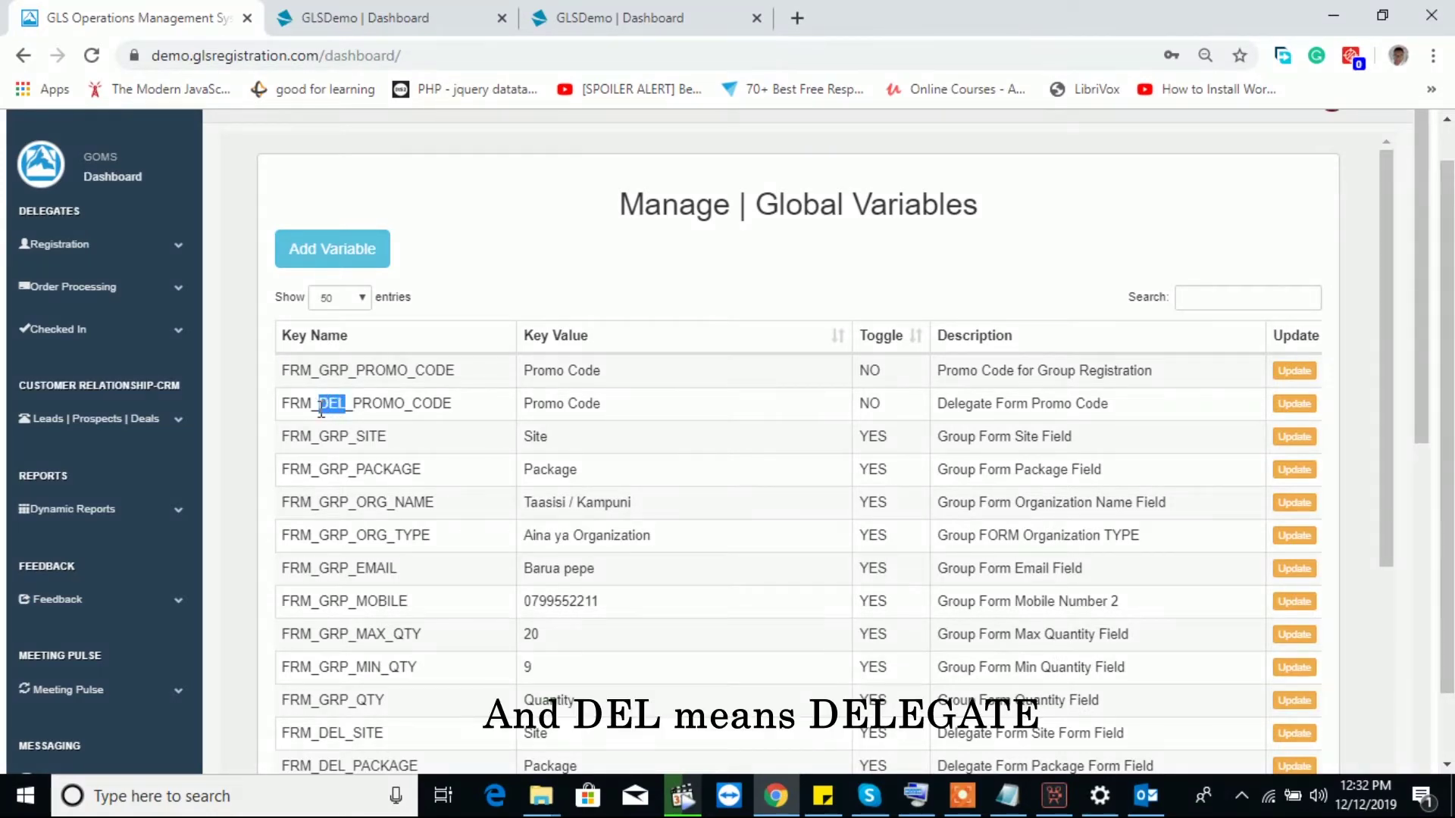
pyautogui.moveTo(464, 372); pyautogui.dragTo(279, 382)
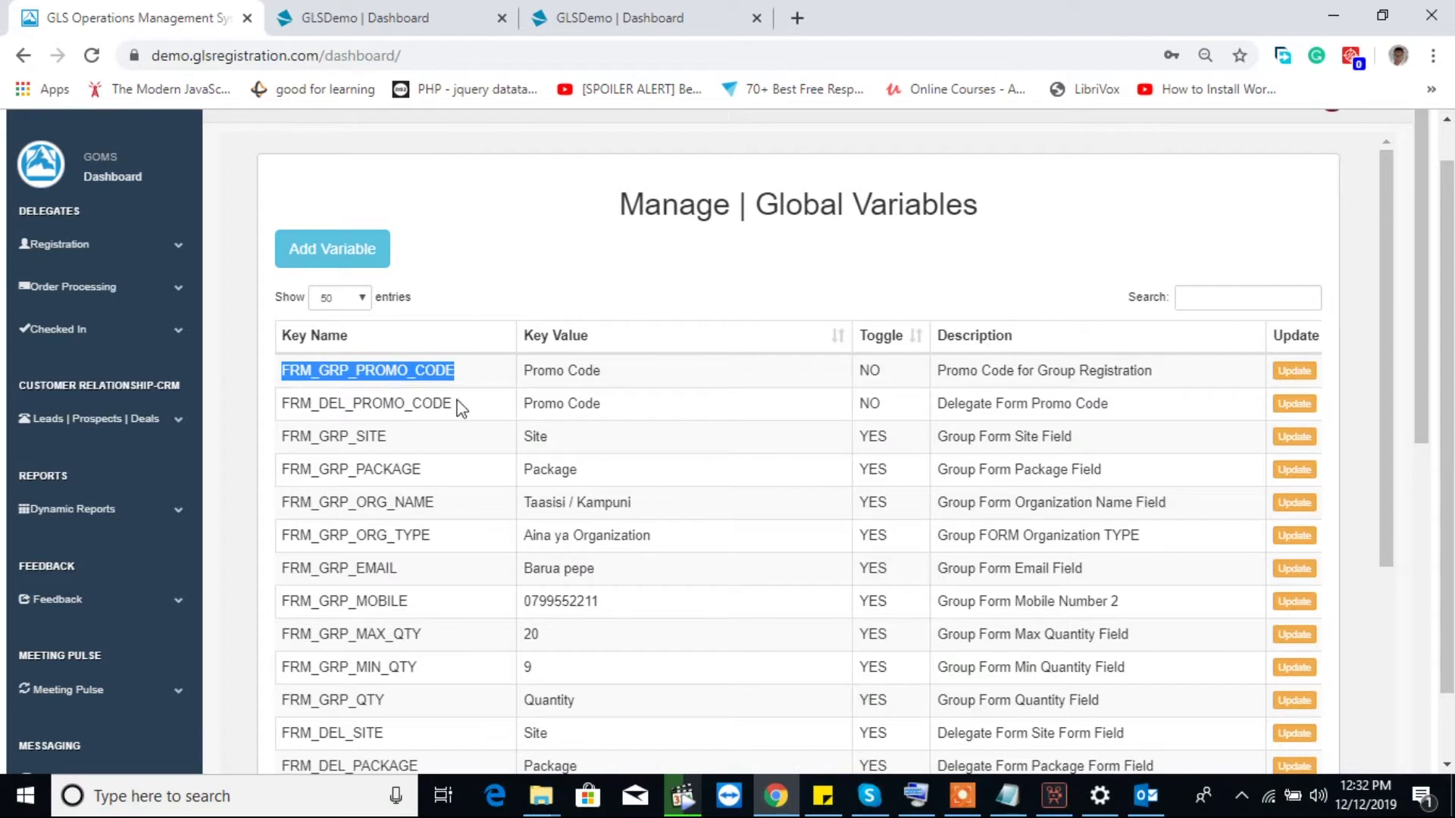
pyautogui.moveTo(460, 405); pyautogui.dragTo(290, 403)
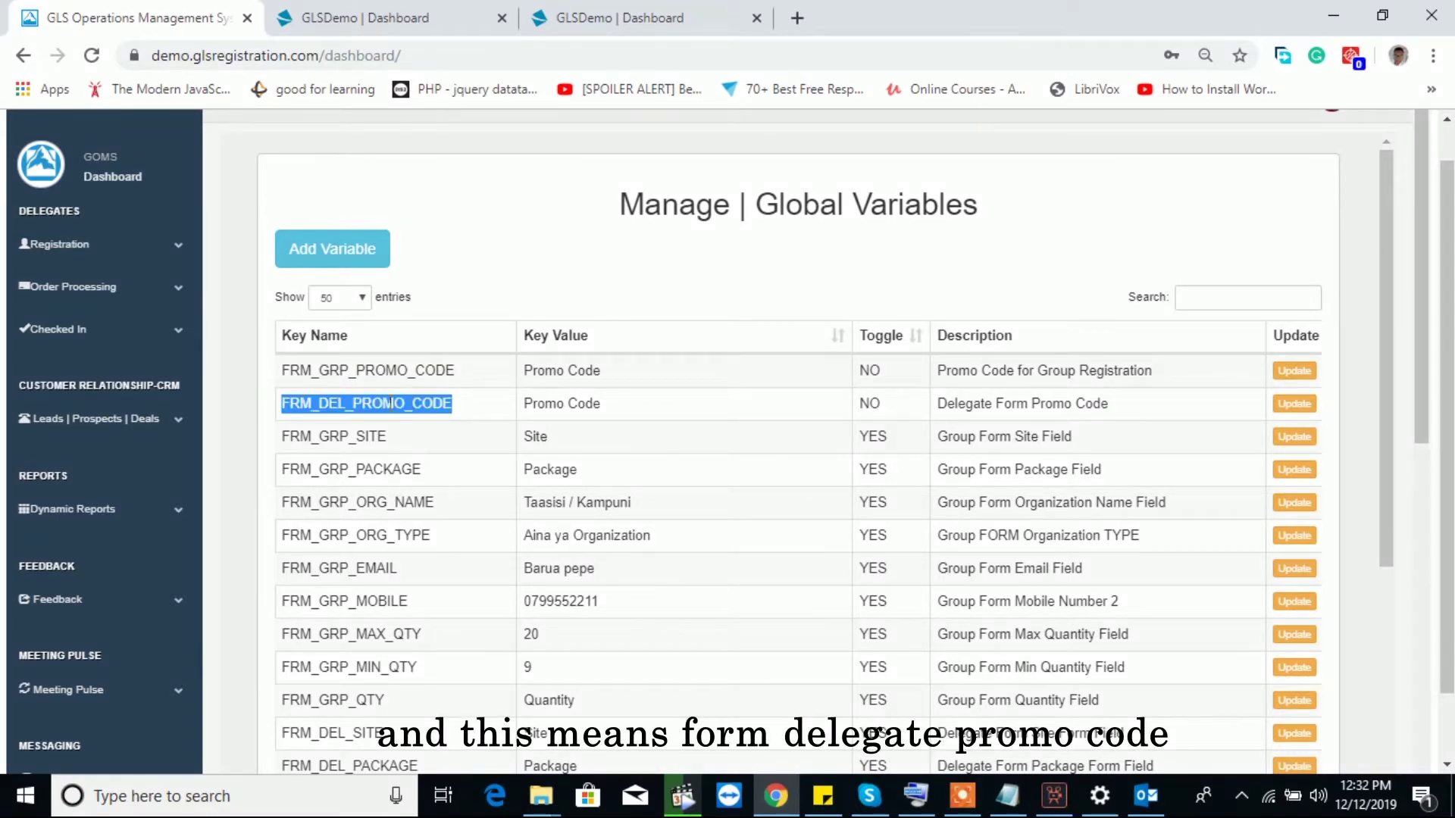
# - Look through the GRP and DEL variables in the table, and view the placeholders of the individual registration form
pyautogui.click(484, 412)
pyautogui.scroll(-2, 489, 502)
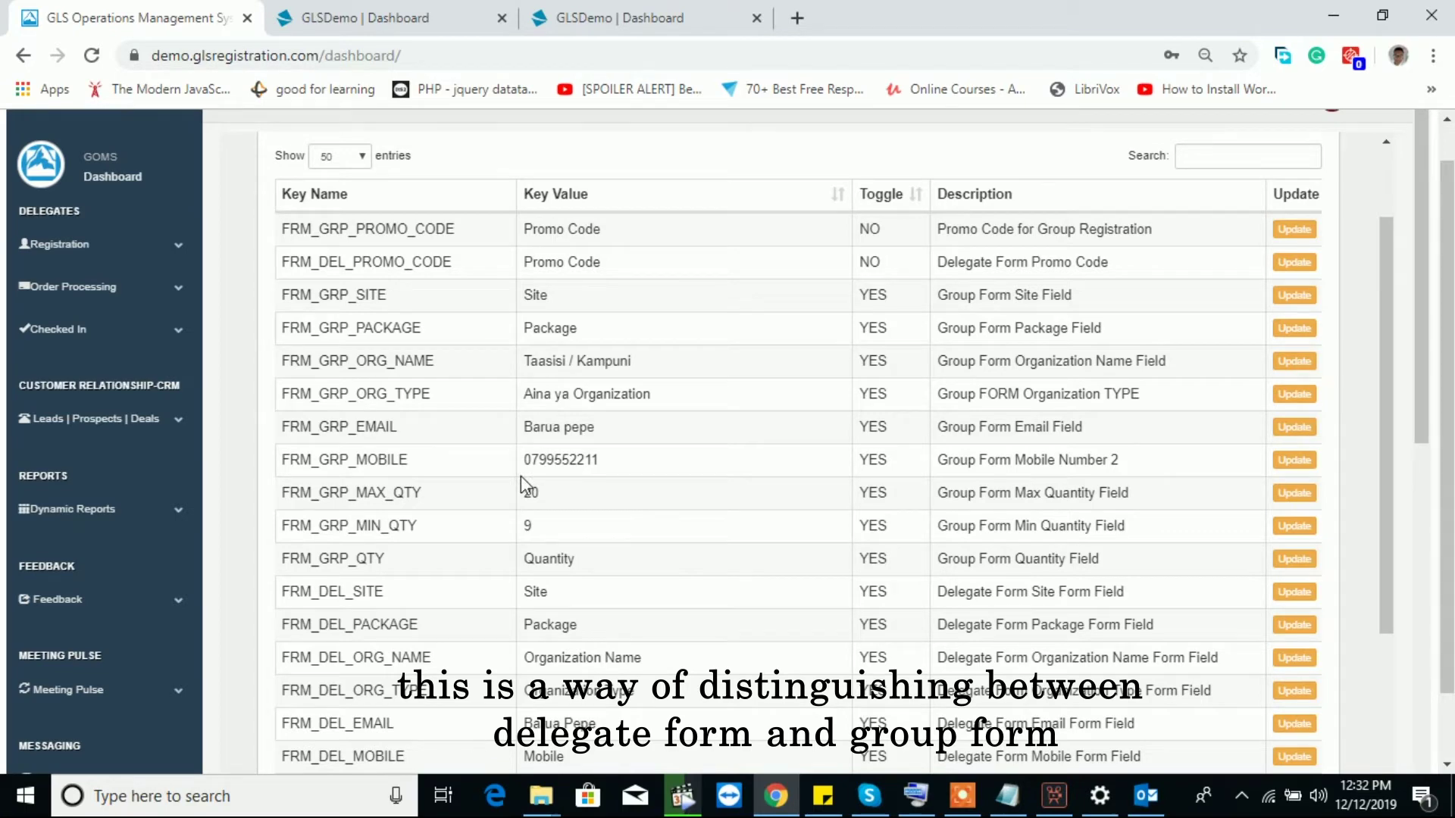
pyautogui.scroll(-2, 487, 569)
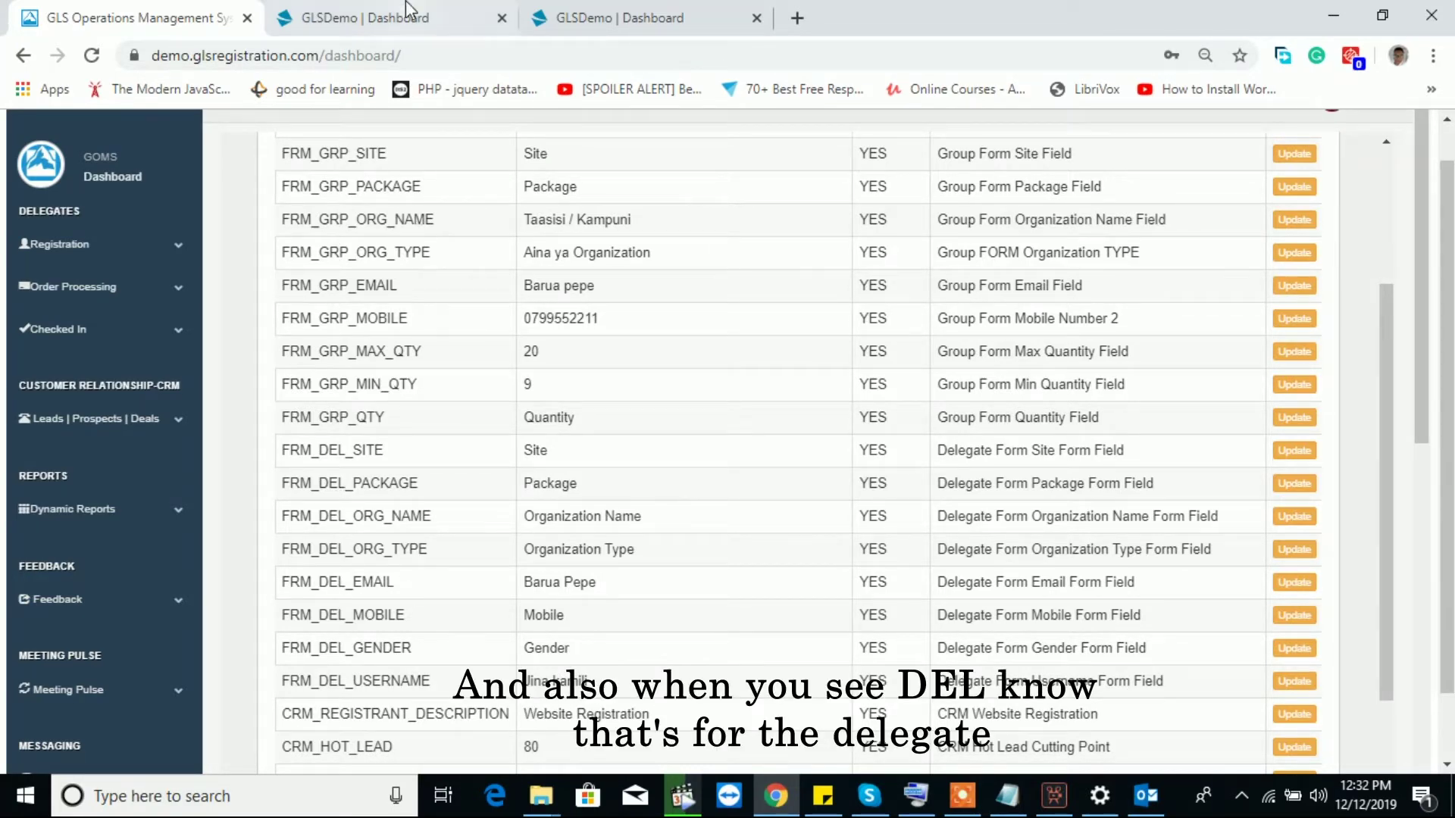
pyautogui.click(409, 14)
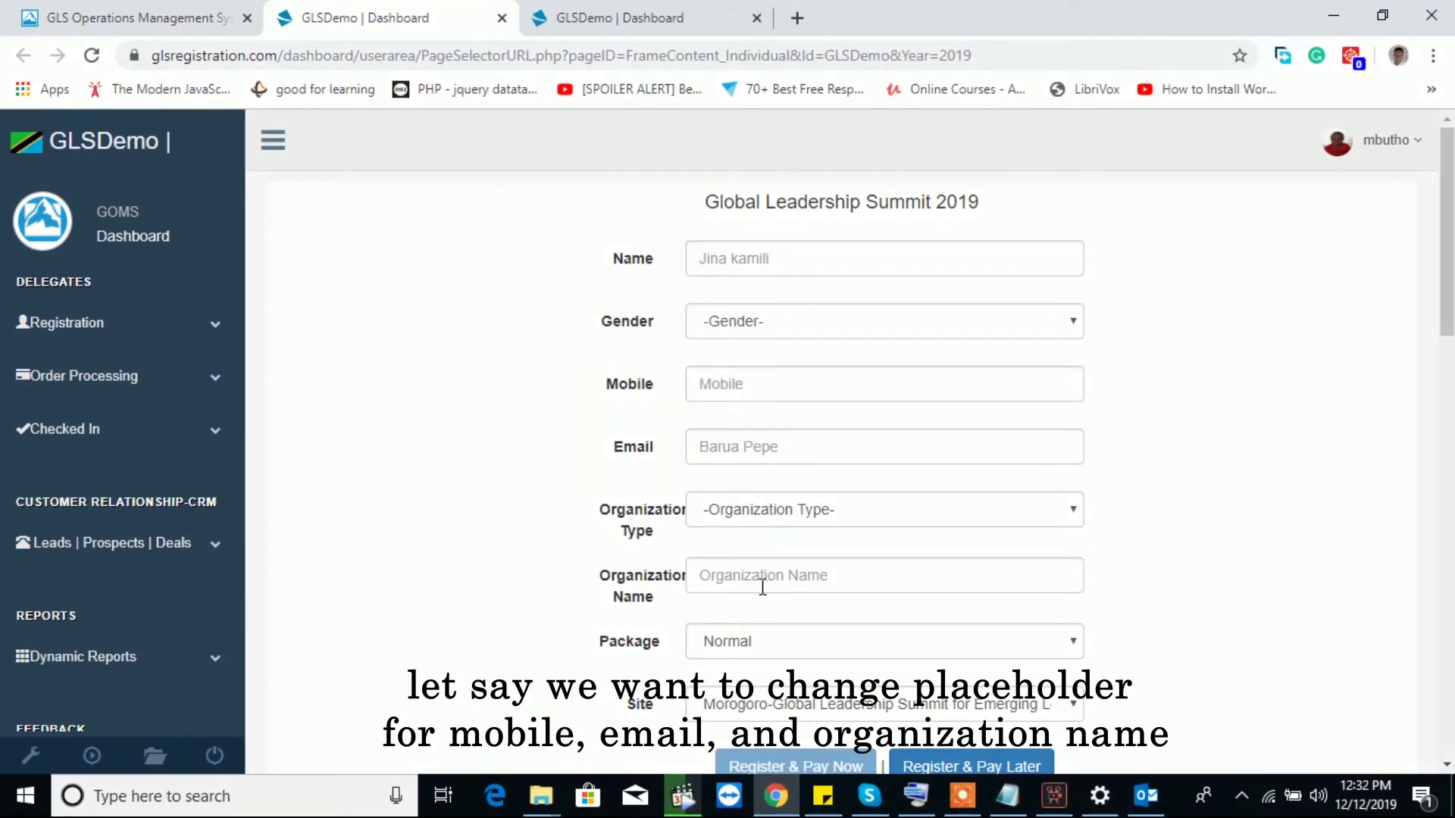
# - Return to the global variables and update the key value of FRM_DEL_EMAIL to "Email"
pyautogui.click(135, 16)
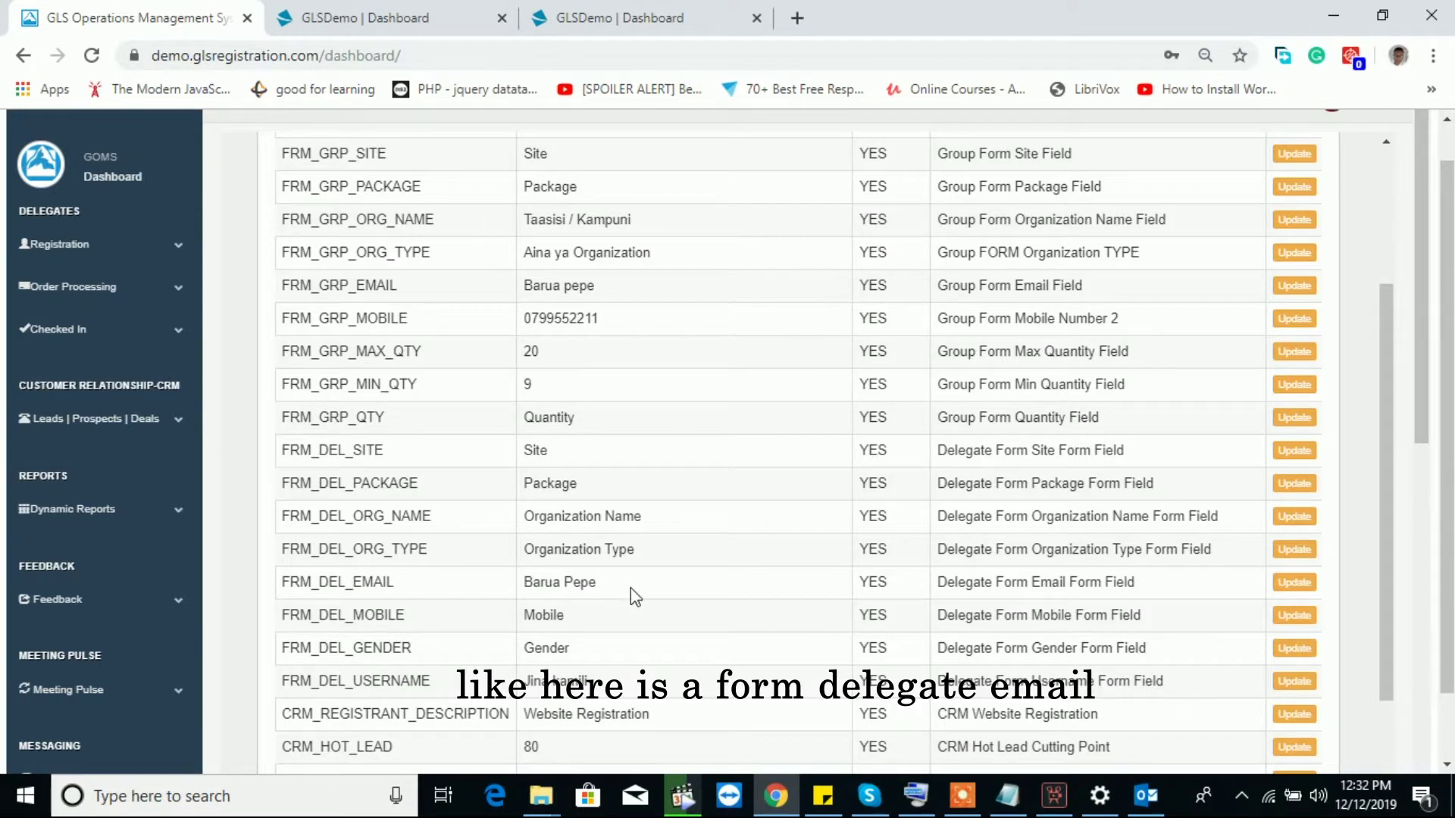
pyautogui.scroll(4, 688, 493)
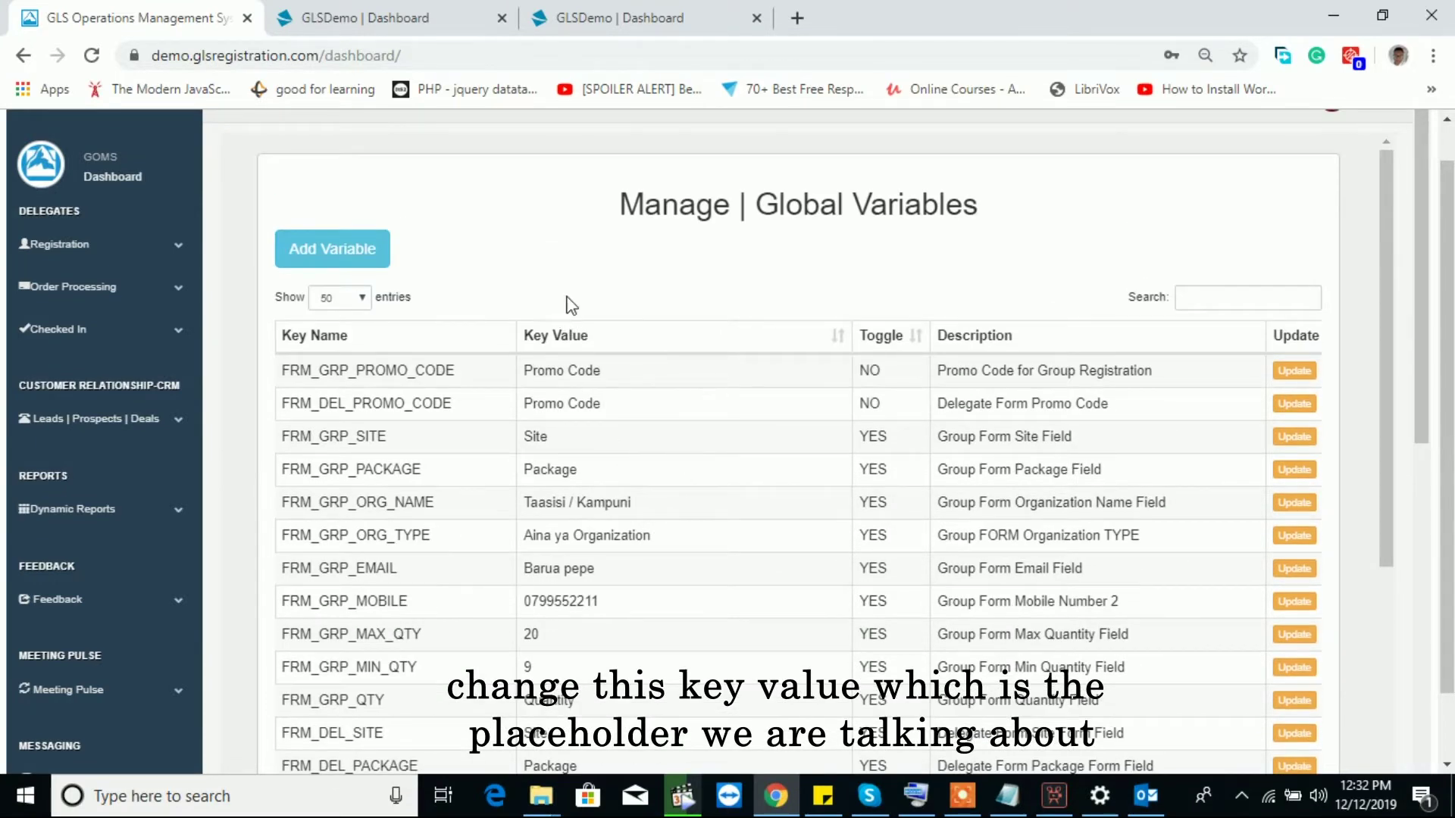
pyautogui.scroll(-6, 620, 616)
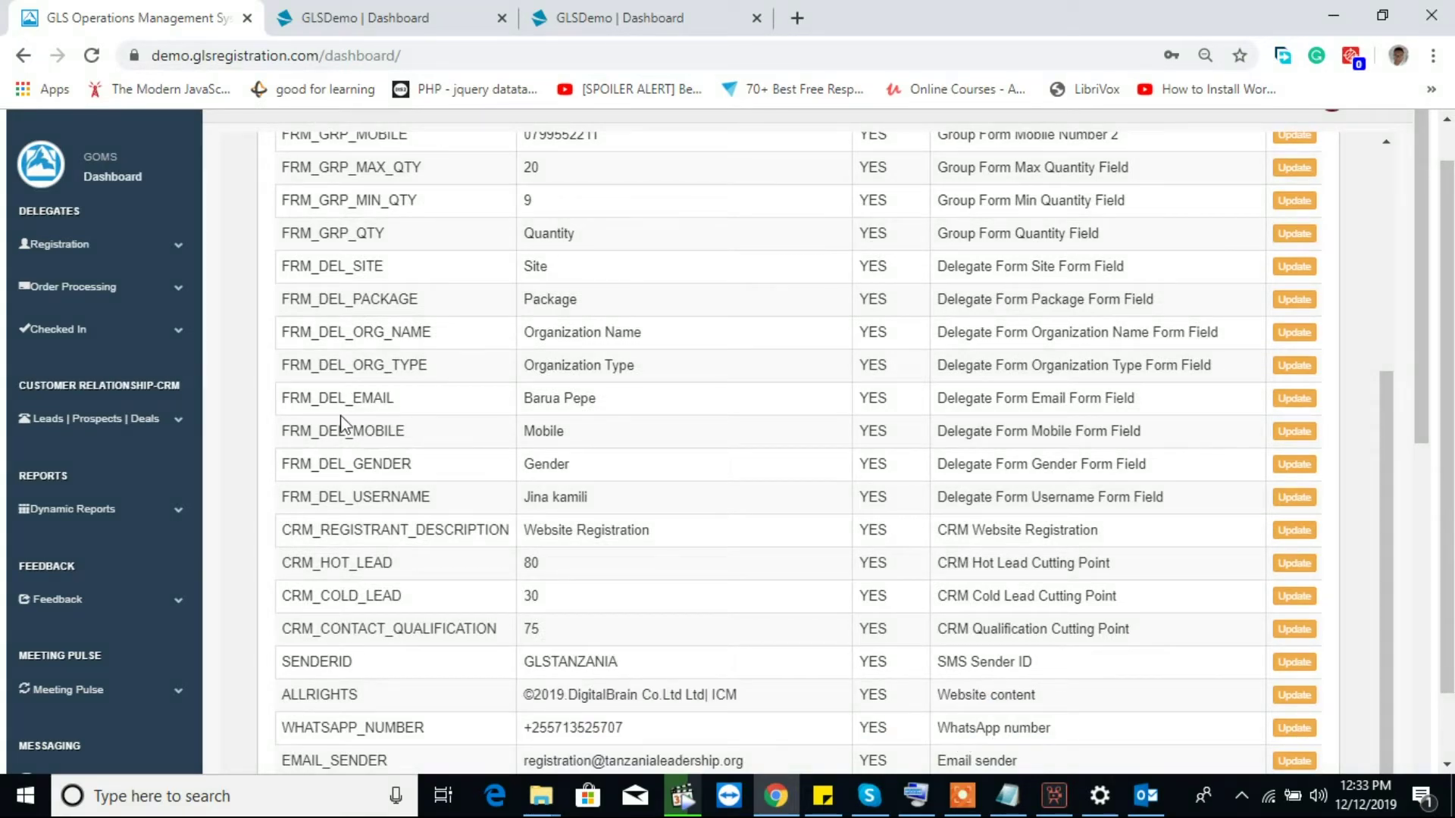
pyautogui.click(1296, 401)
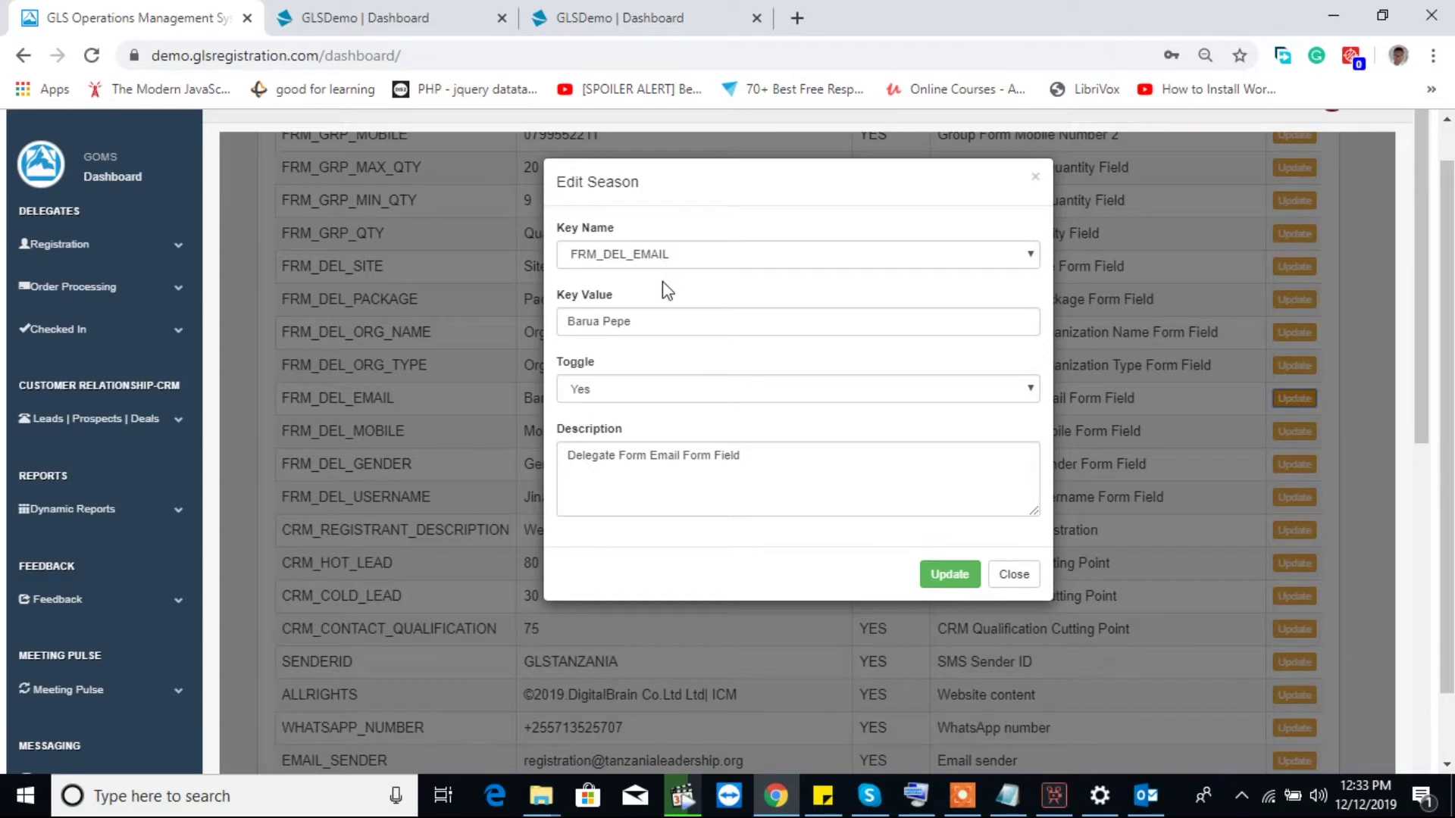
pyautogui.click(650, 324)
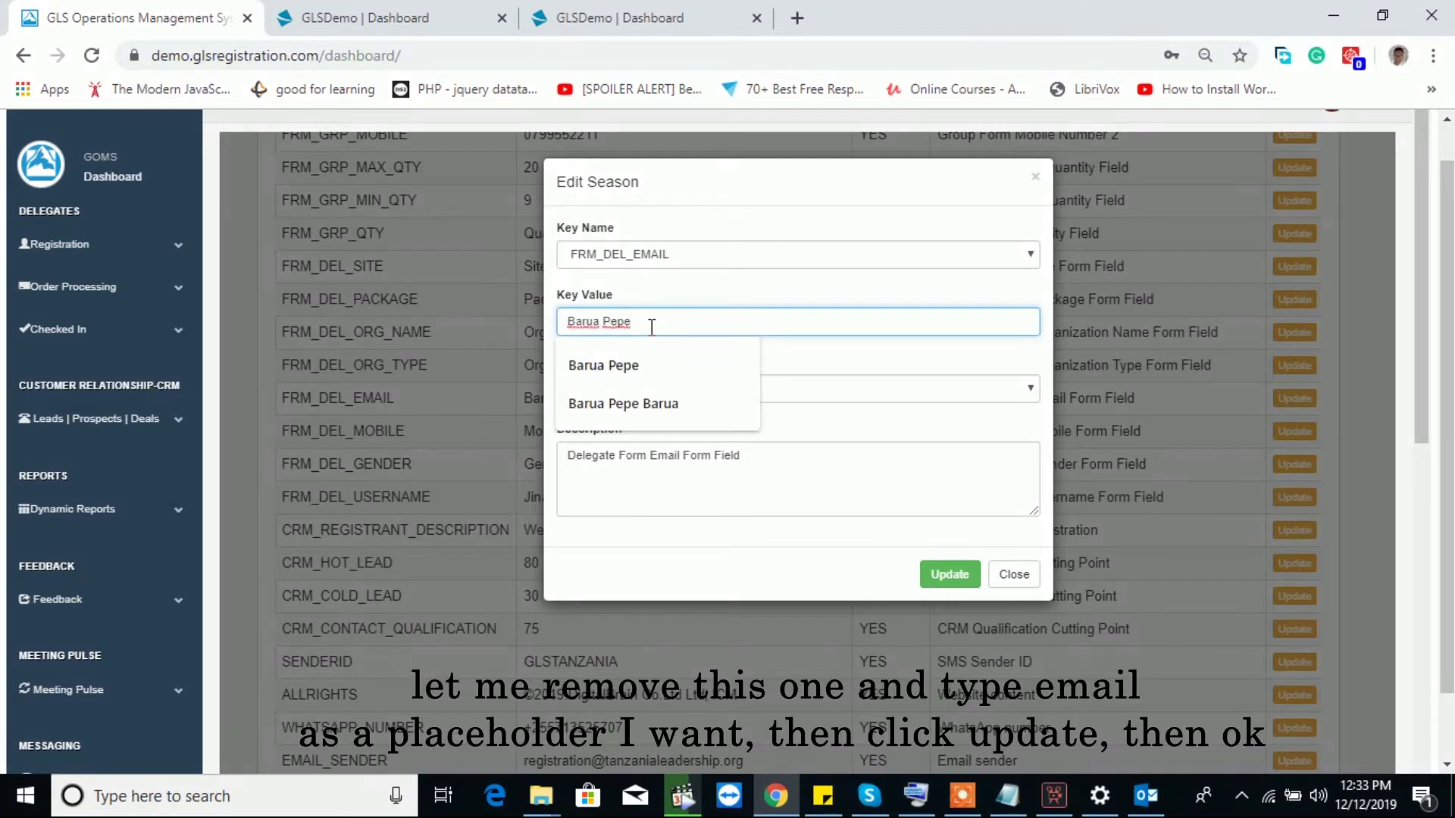
pyautogui.moveTo(652, 327); pyautogui.dragTo(531, 342)
pyautogui.write('Email')
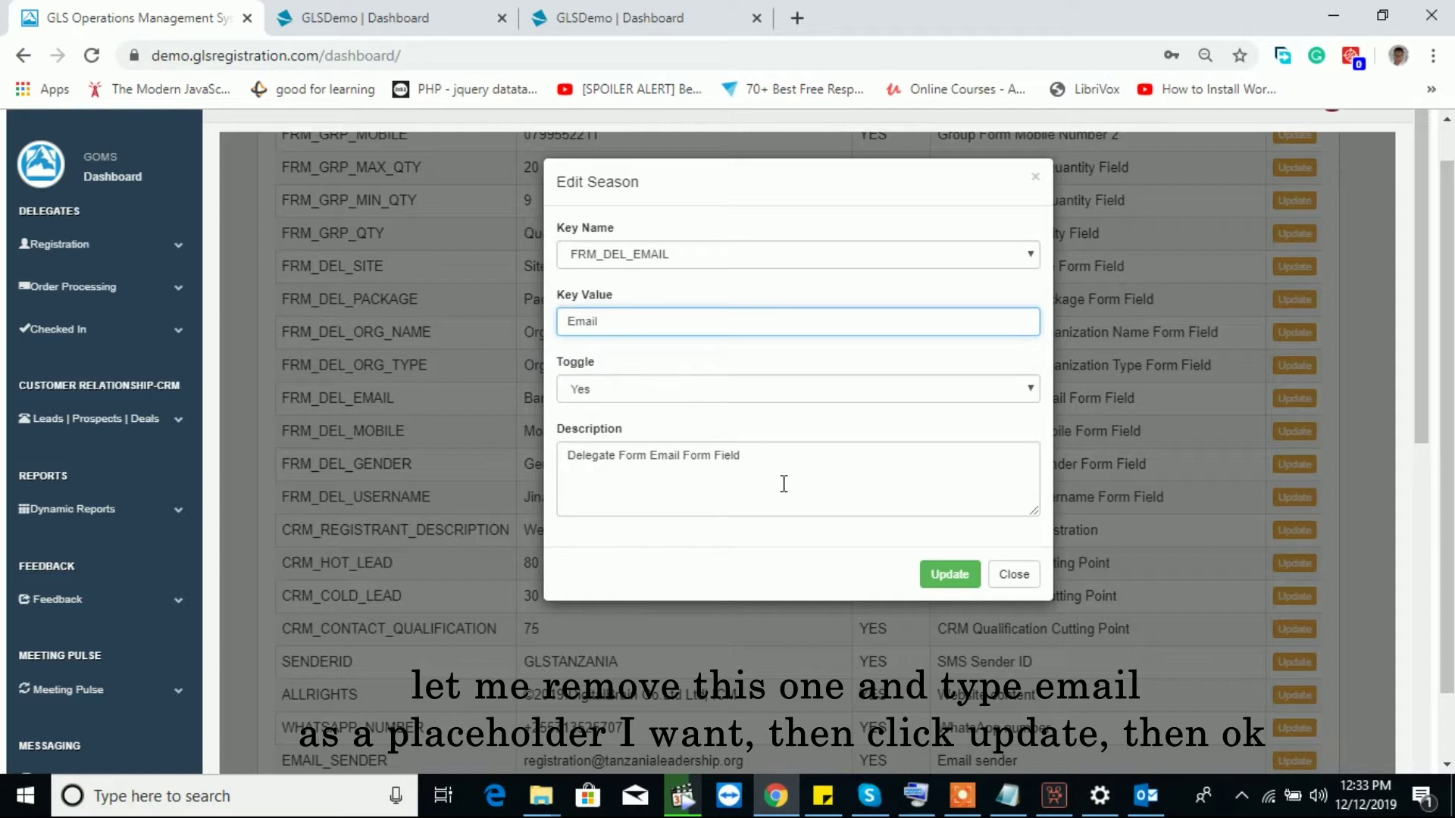
pyautogui.click(956, 582)
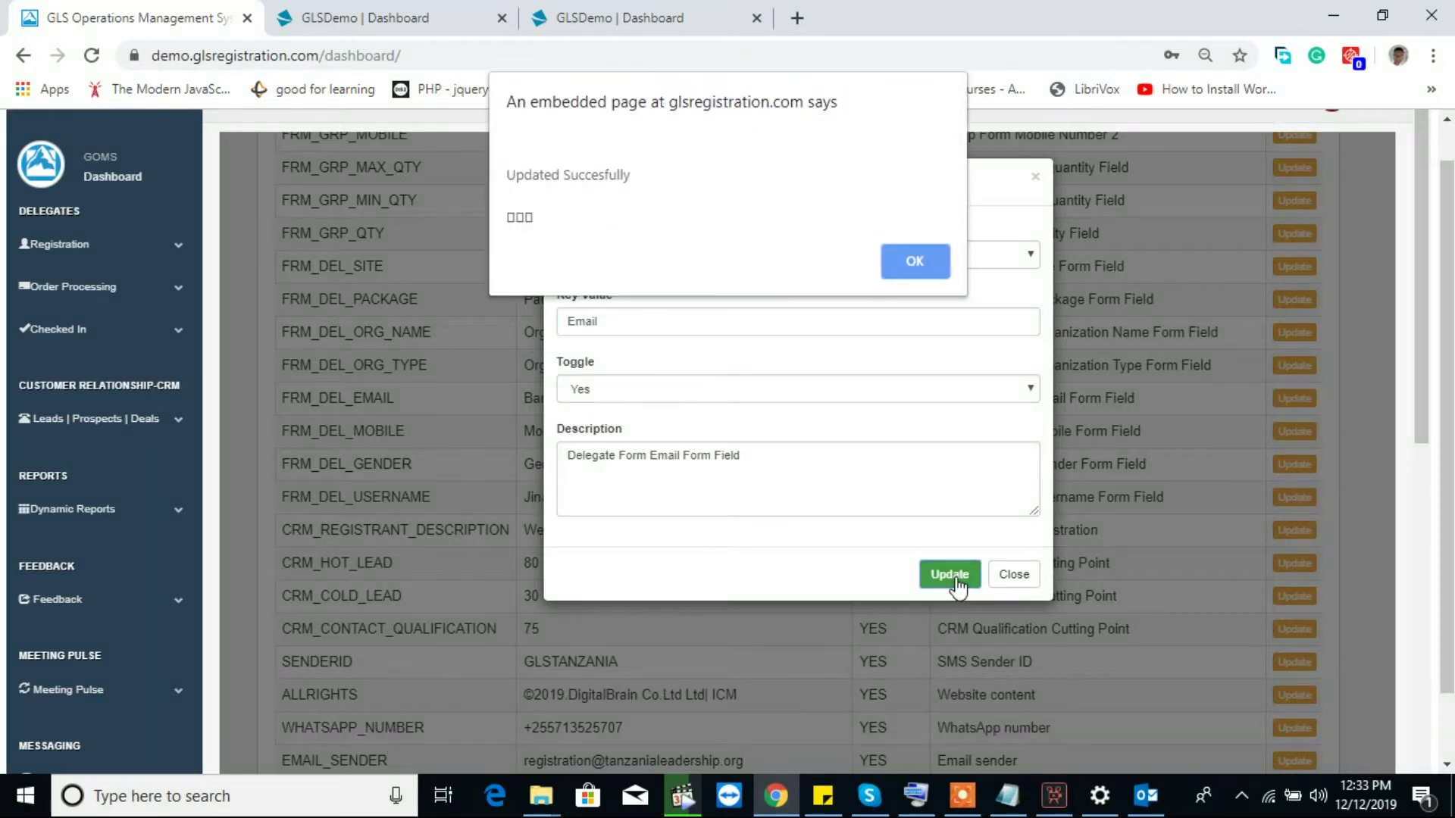
pyautogui.click(911, 260)
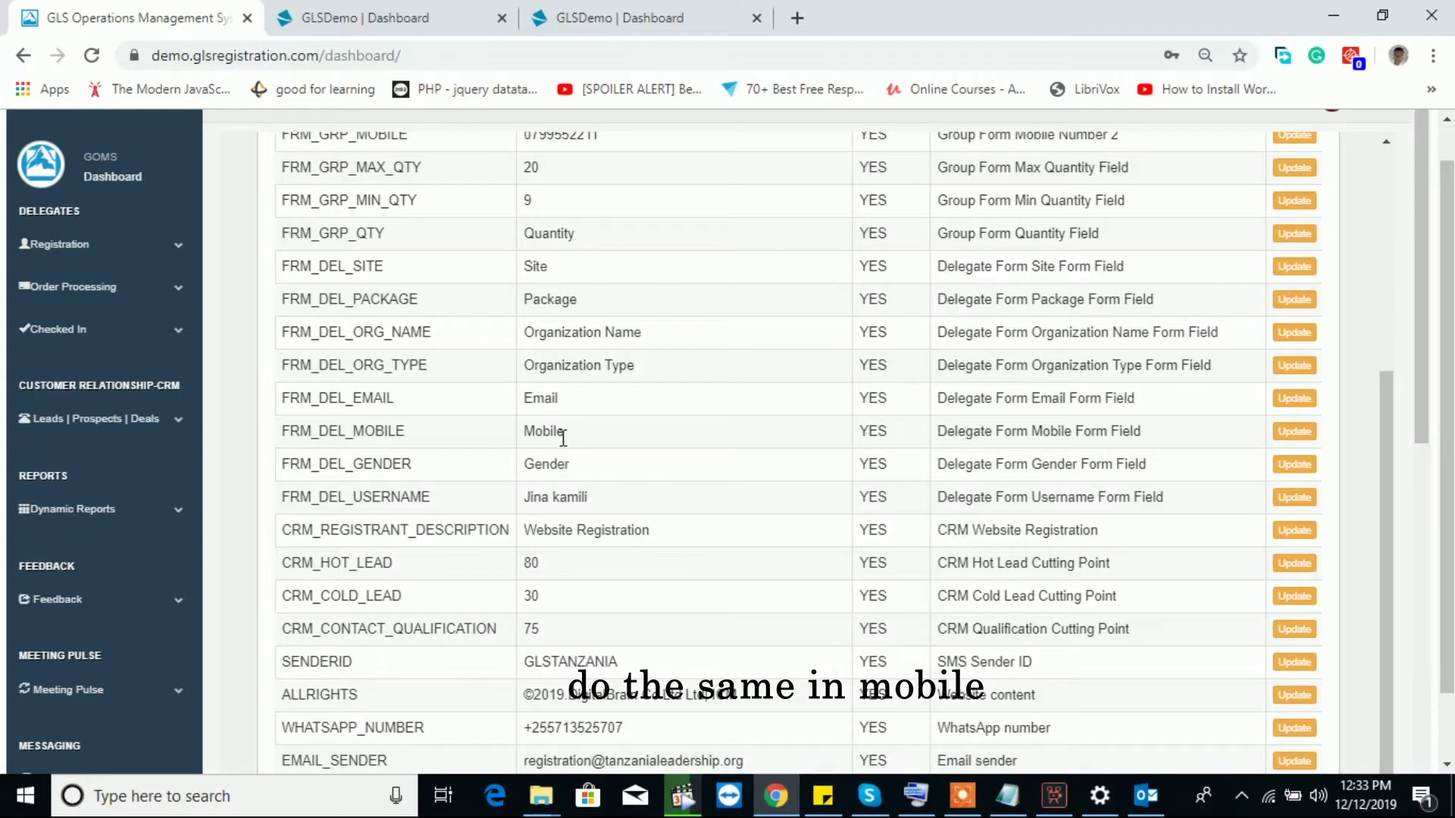
# - Update the key value of FRM_DEL_MOBILE to "Mobile Number"
pyautogui.click(1287, 433)
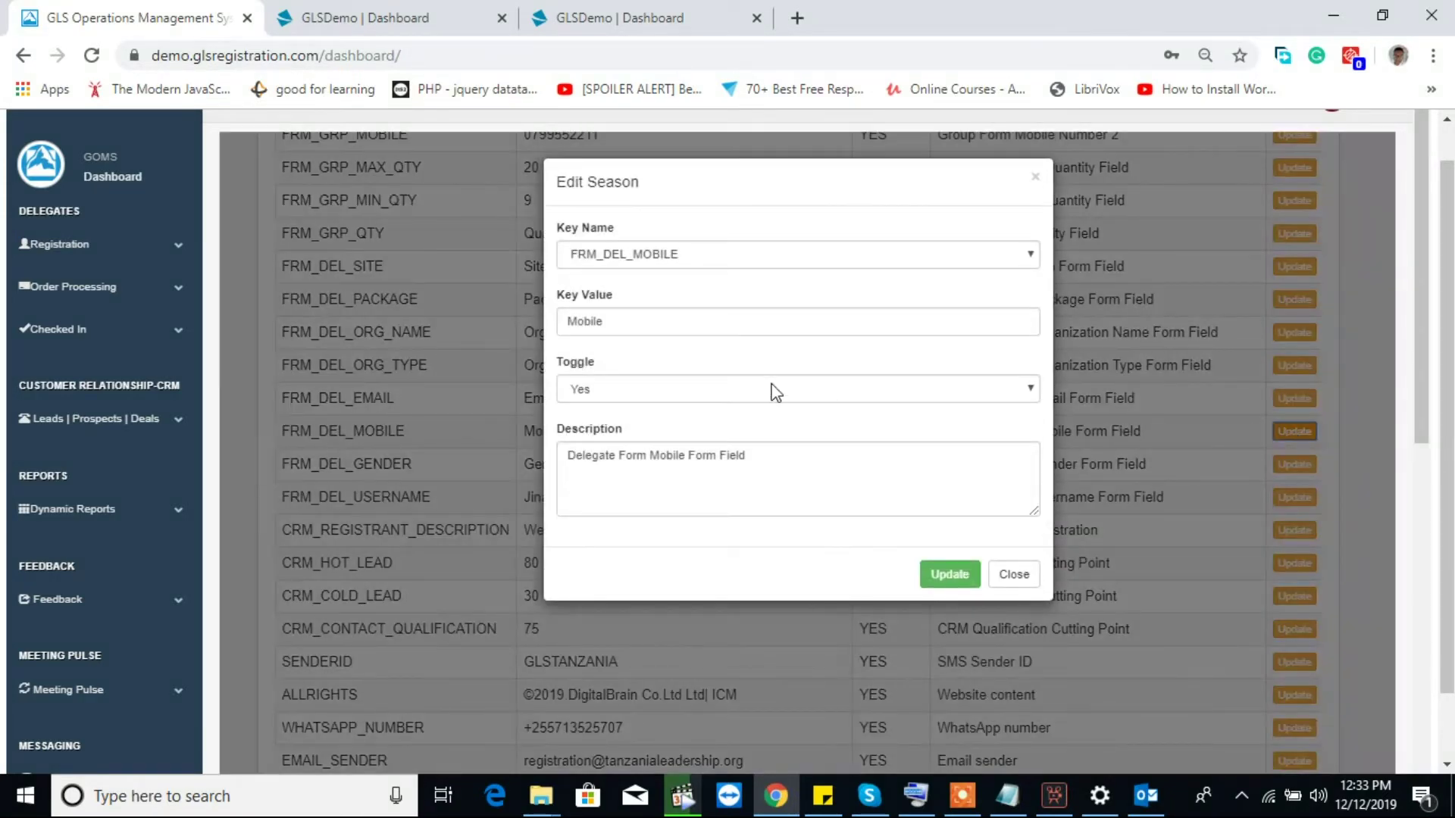
pyautogui.click(656, 320)
pyautogui.click(651, 366)
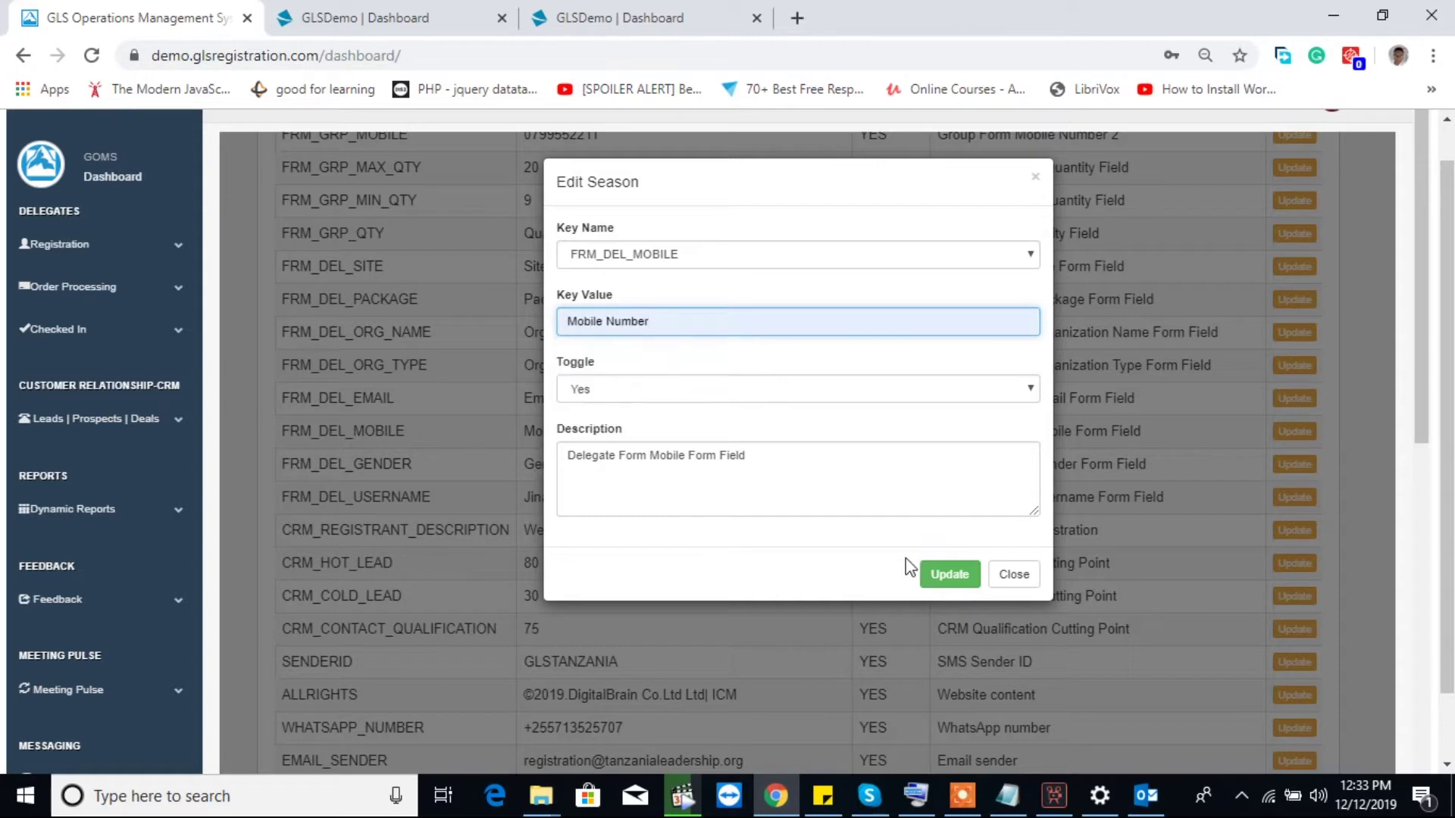
pyautogui.click(949, 577)
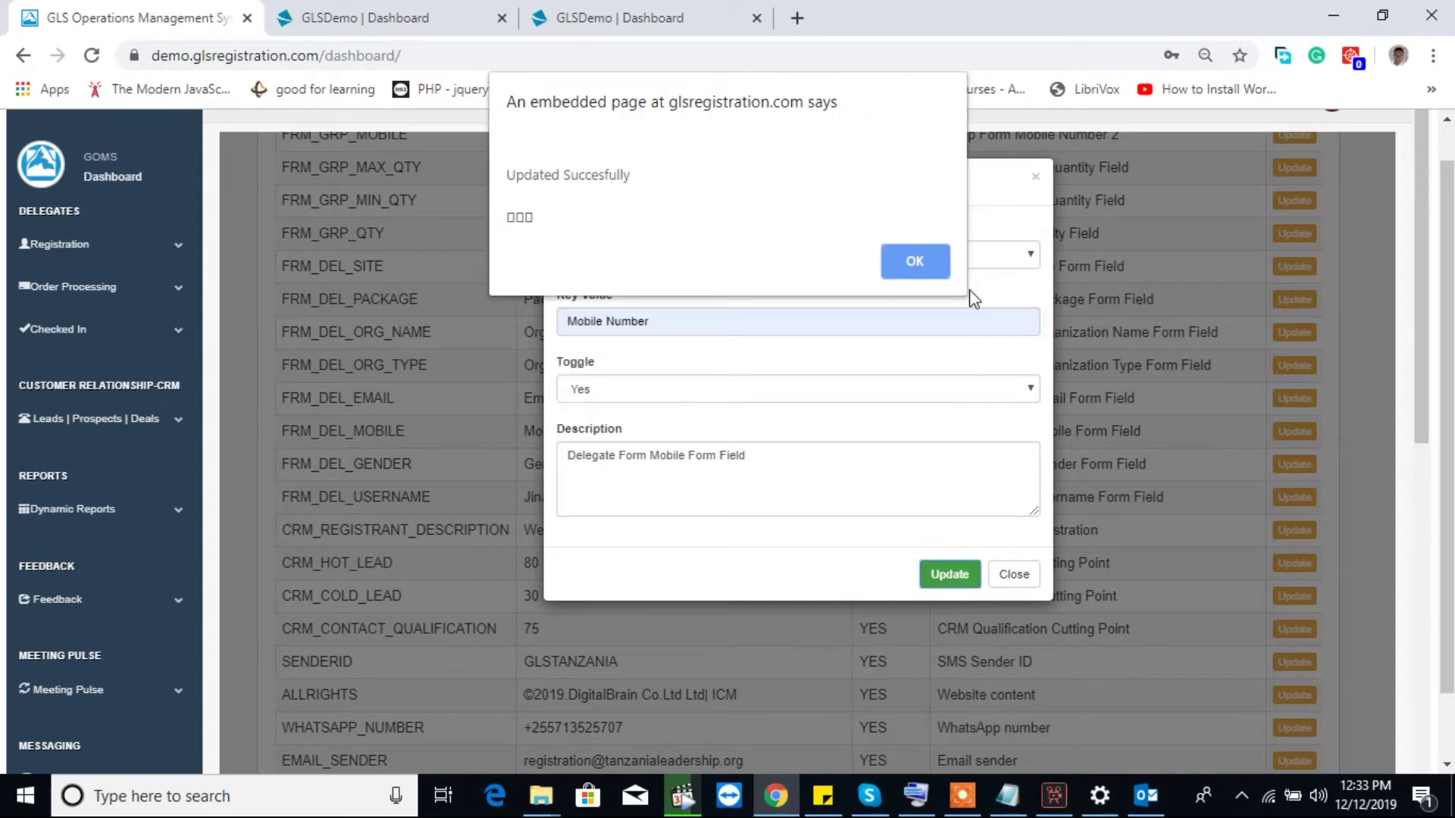
pyautogui.click(931, 260)
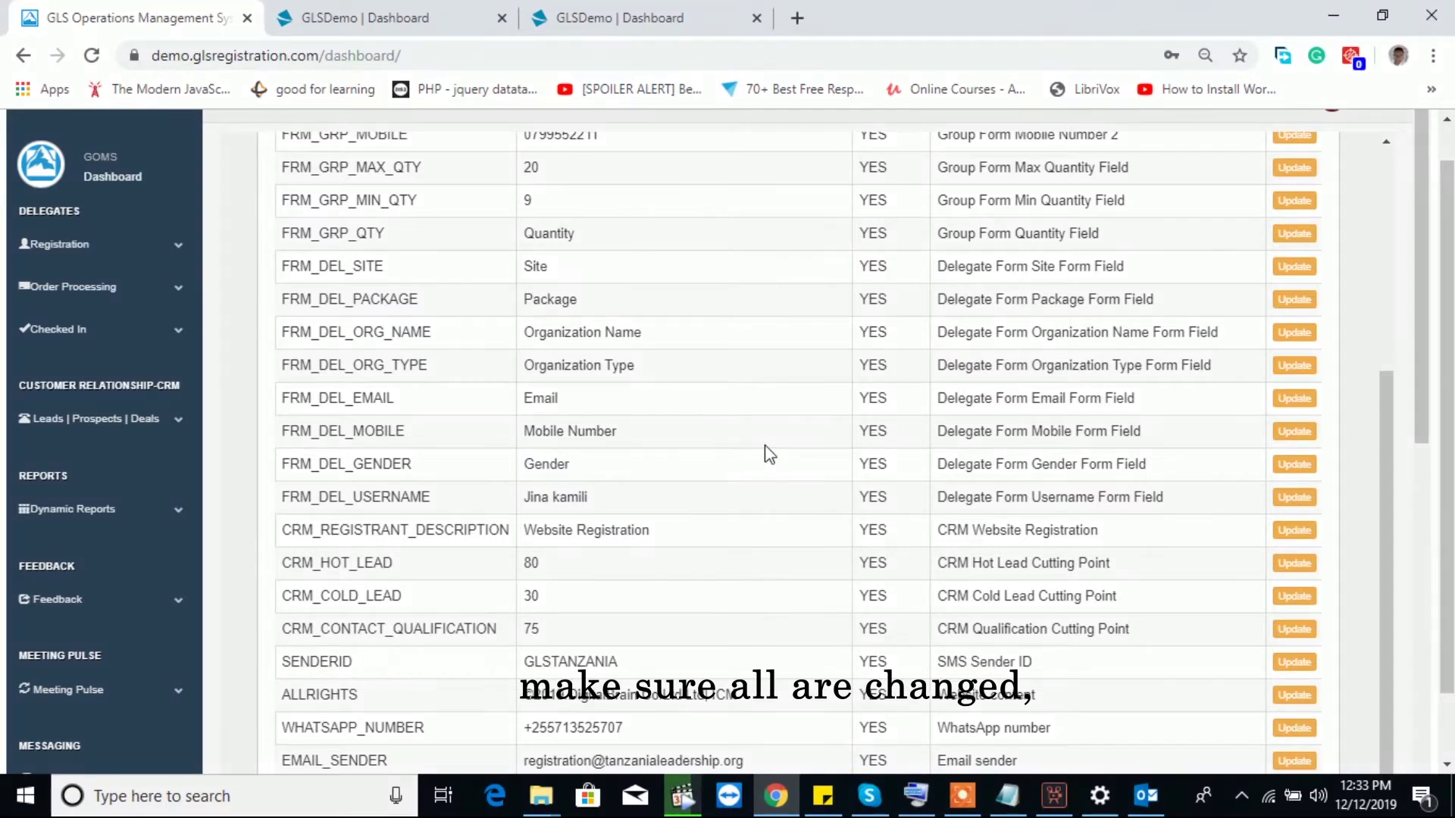
# - Reload the individual registration form and check the placeholders of its Mobile, Email and Name fields
pyautogui.scroll(5, 557, 424)
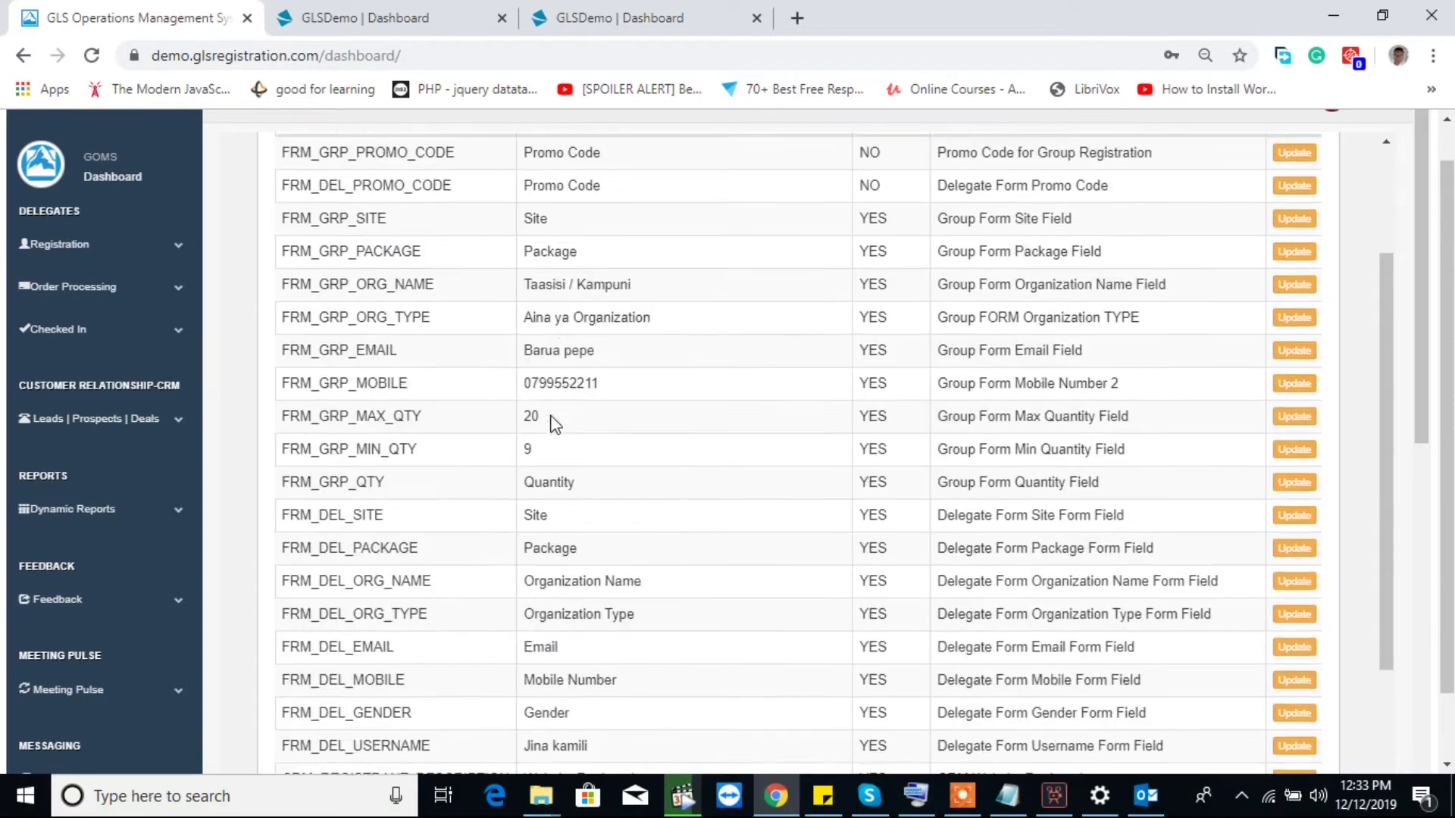
pyautogui.click(364, 11)
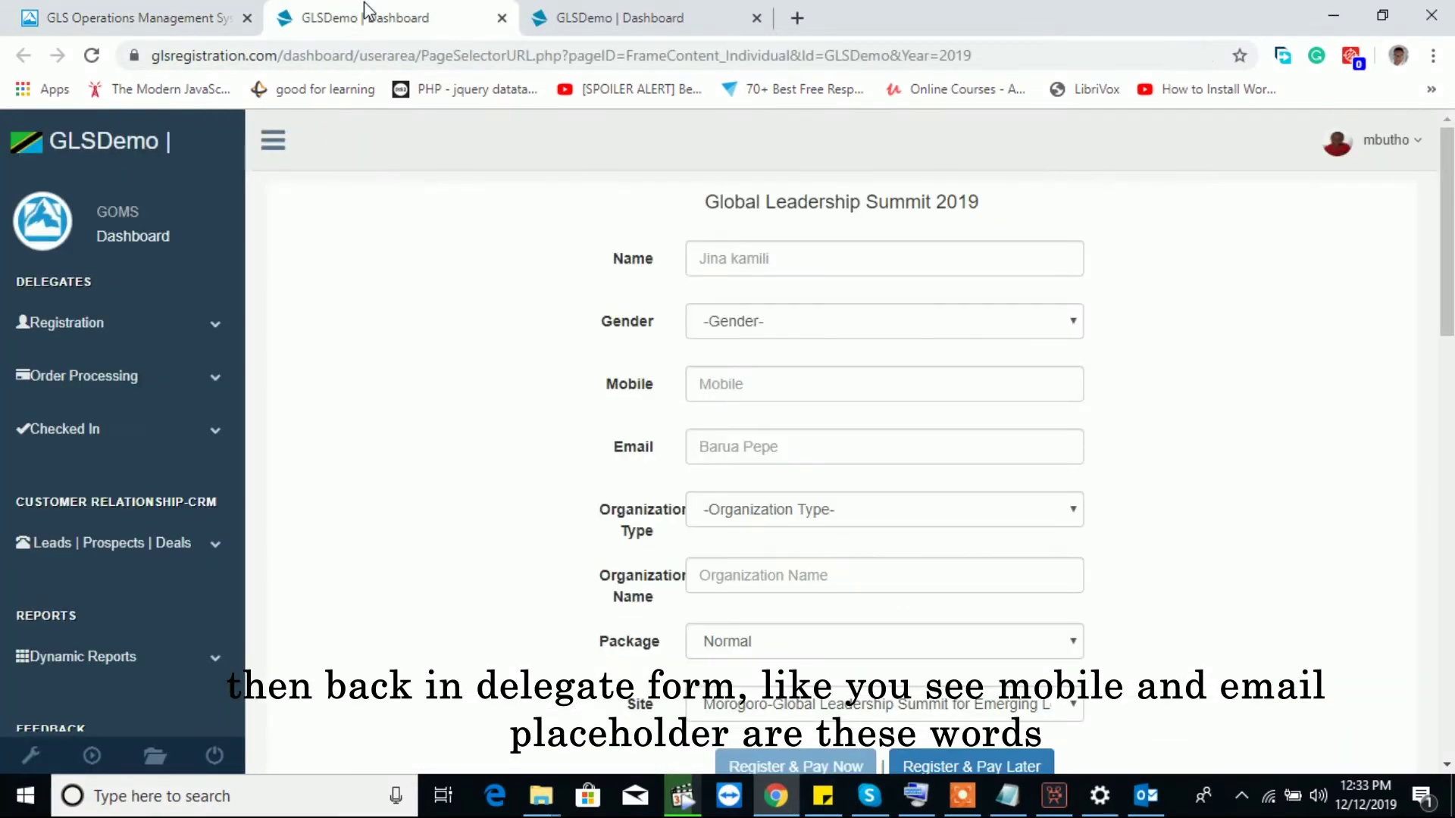
pyautogui.moveTo(757, 382)
pyautogui.click(103, 321)
pyautogui.click(155, 370)
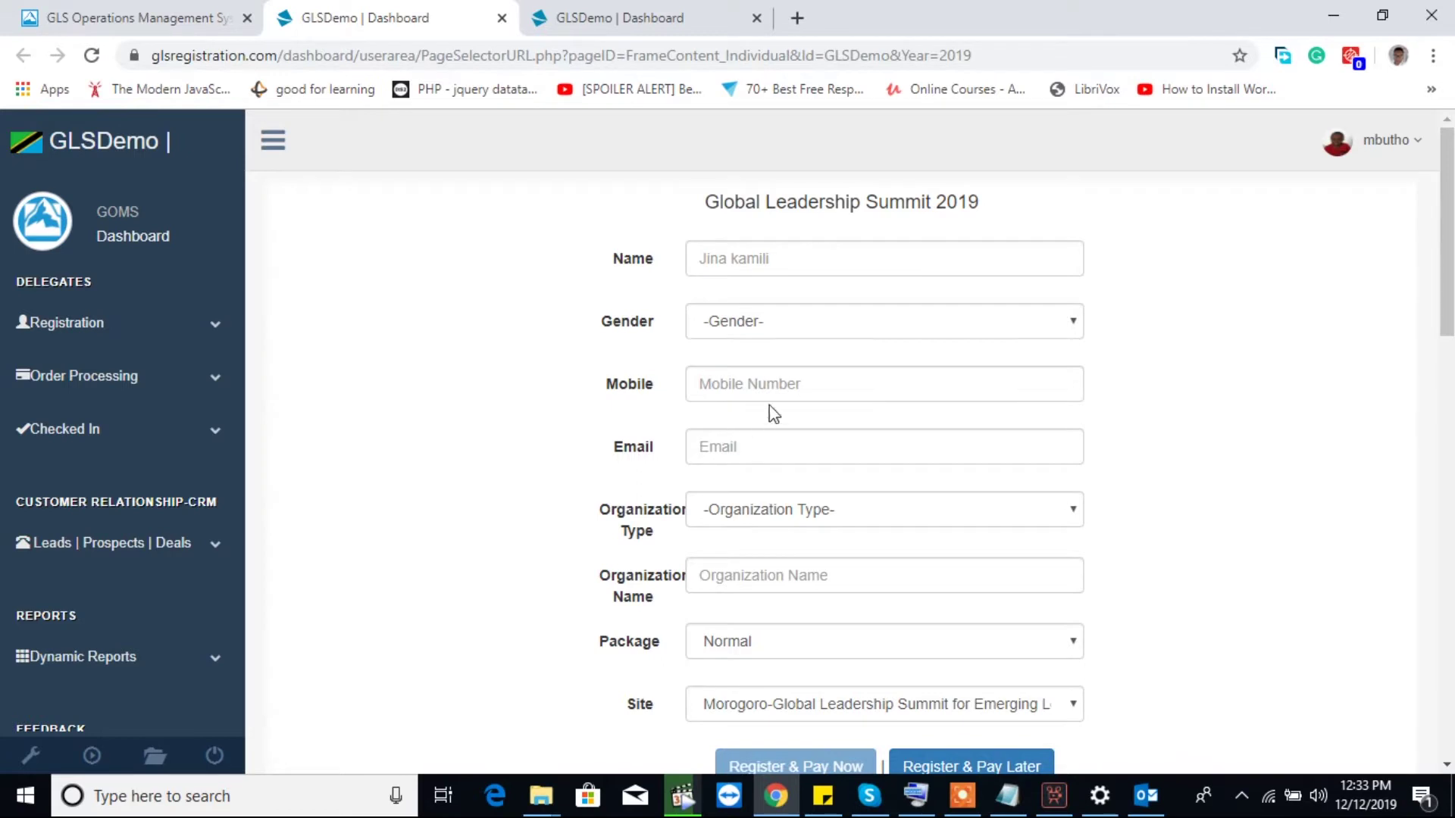
pyautogui.moveTo(741, 395)
pyautogui.click(780, 259)
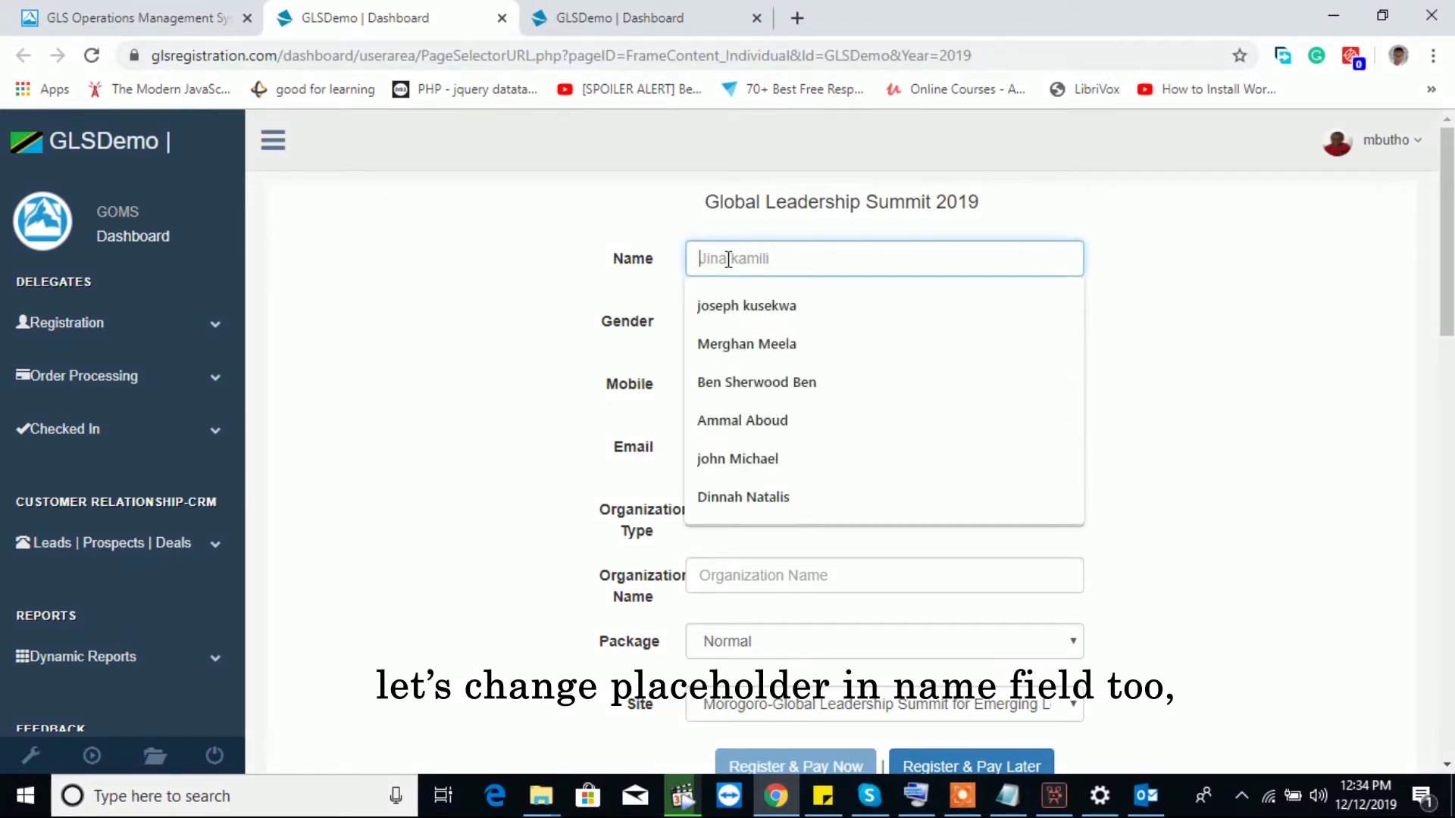
pyautogui.click(523, 322)
# - Return to the global variables and update the key value of FRM_DEL_USERNAME to "Fullname"
pyautogui.click(173, 12)
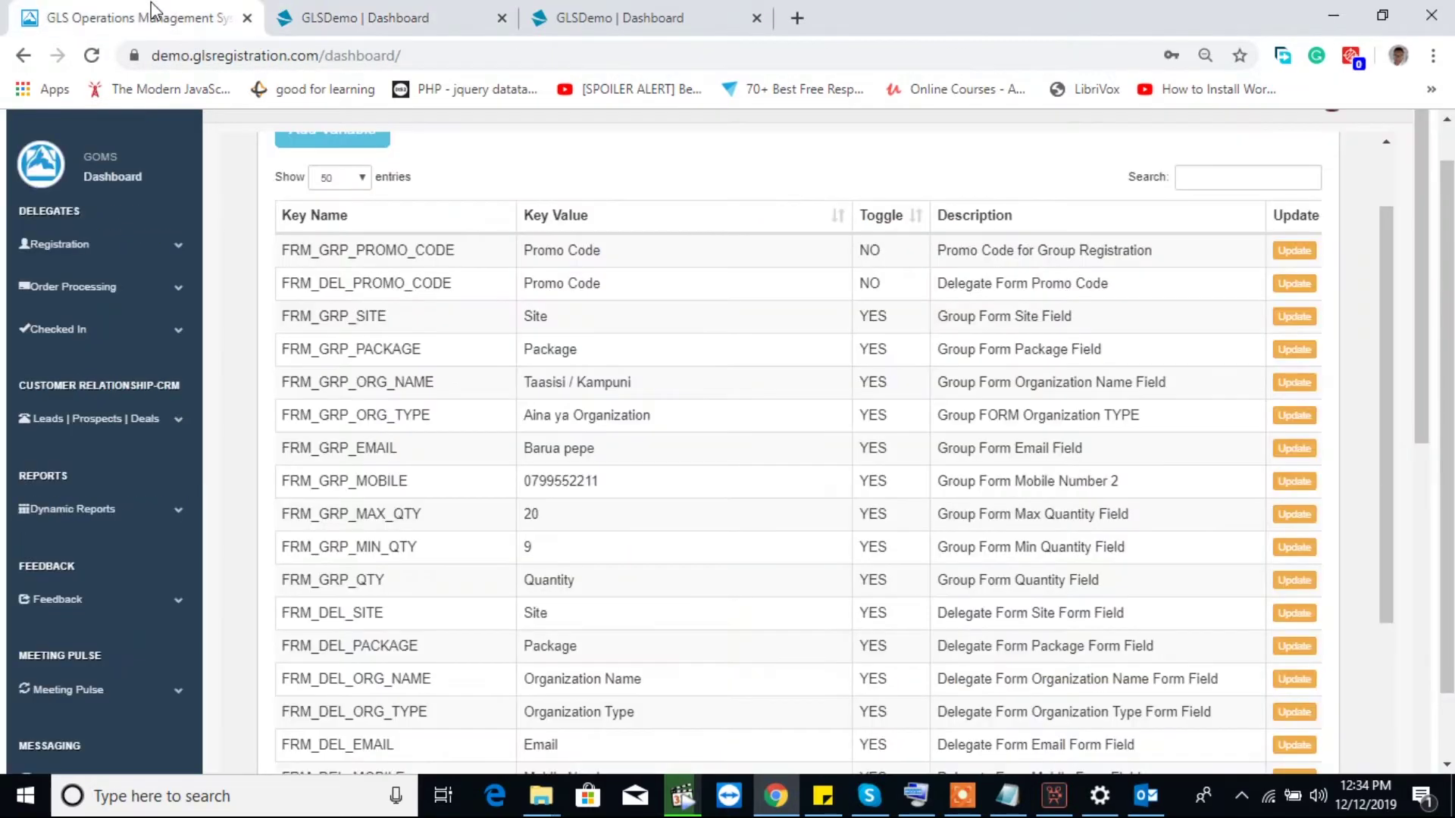
pyautogui.scroll(-2, 395, 625)
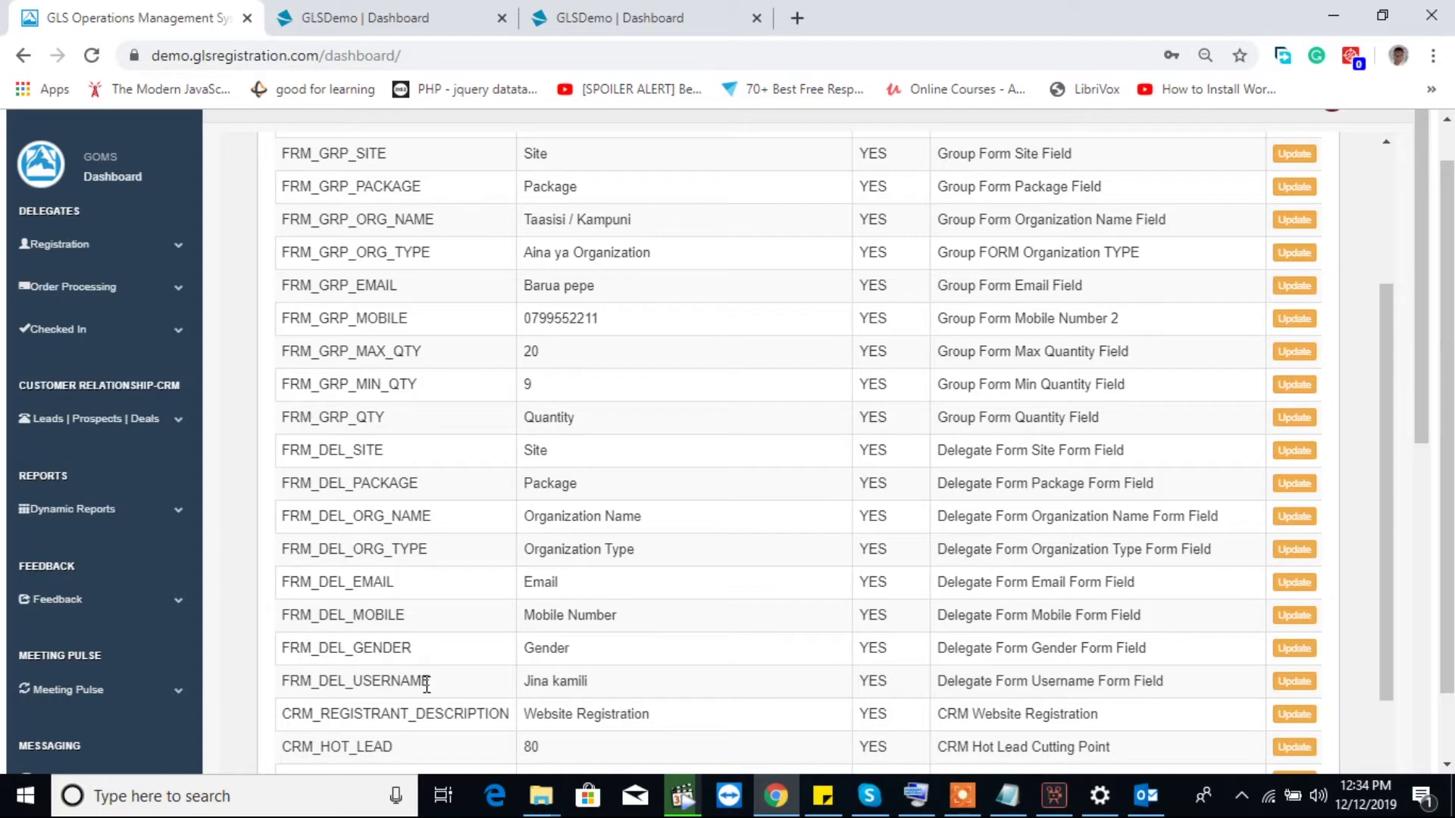
pyautogui.click(1296, 681)
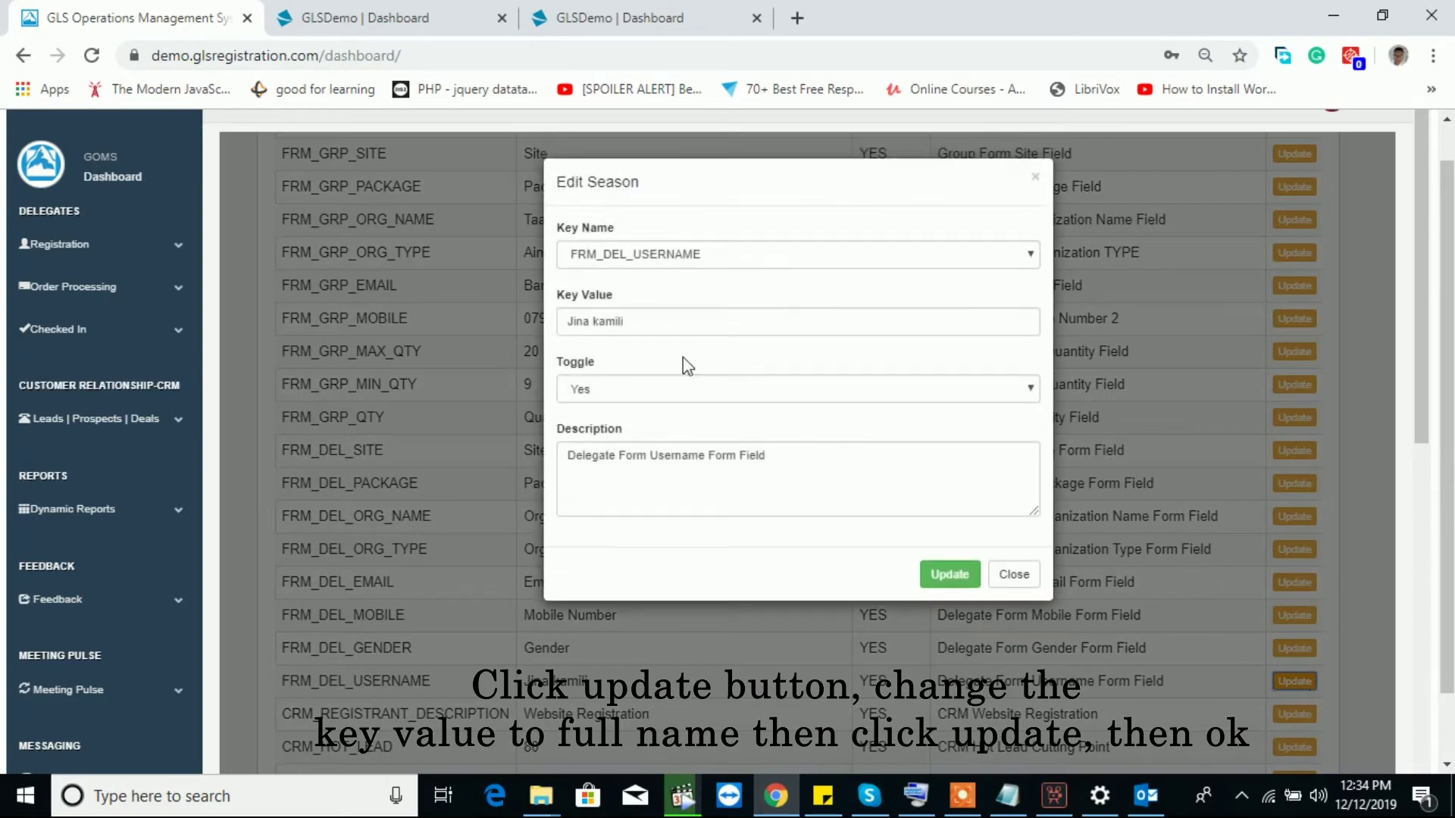
pyautogui.moveTo(642, 326); pyautogui.dragTo(422, 331)
pyautogui.write('Fullname')
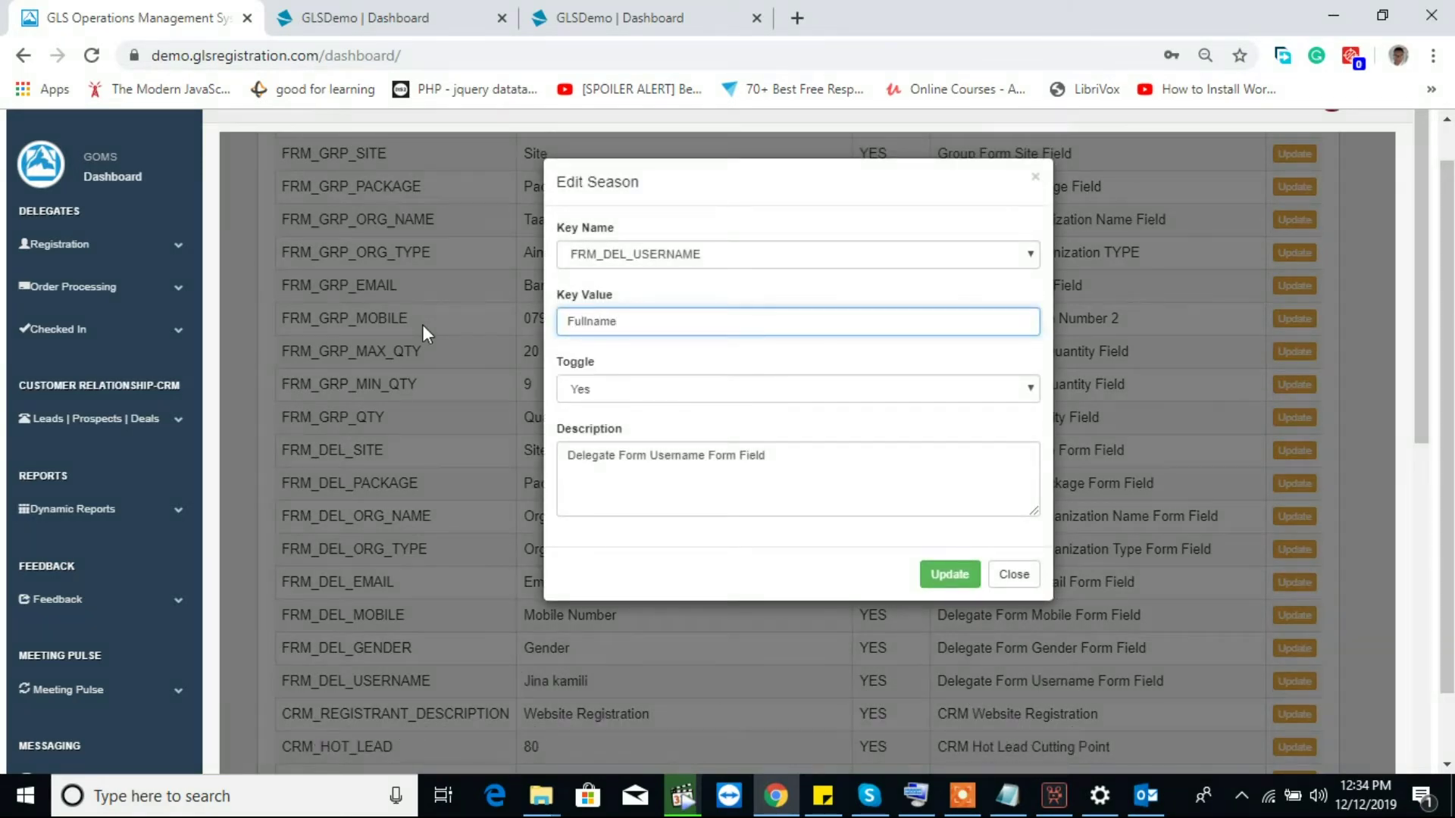
pyautogui.click(795, 361)
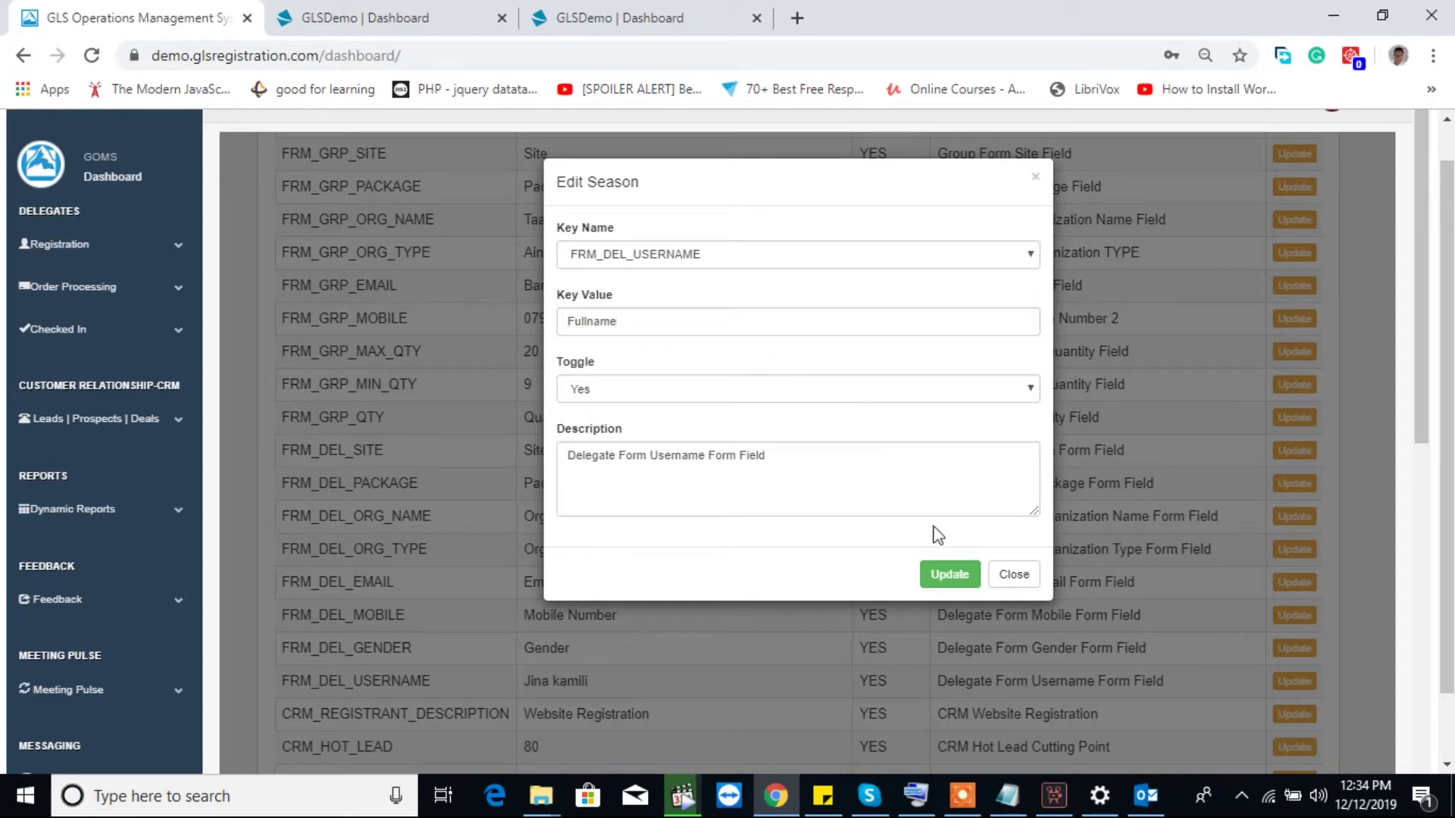
pyautogui.click(942, 575)
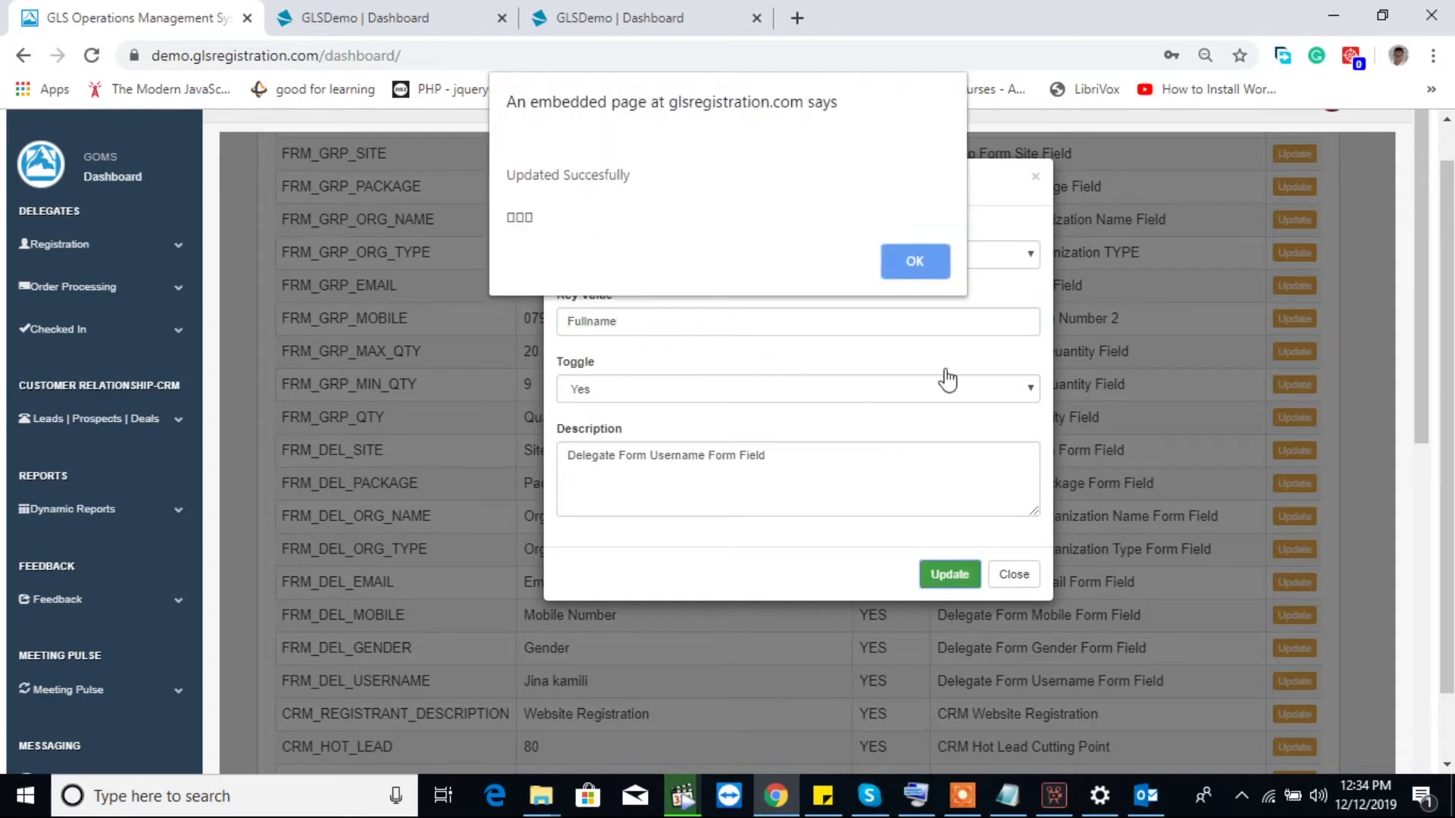
pyautogui.click(925, 256)
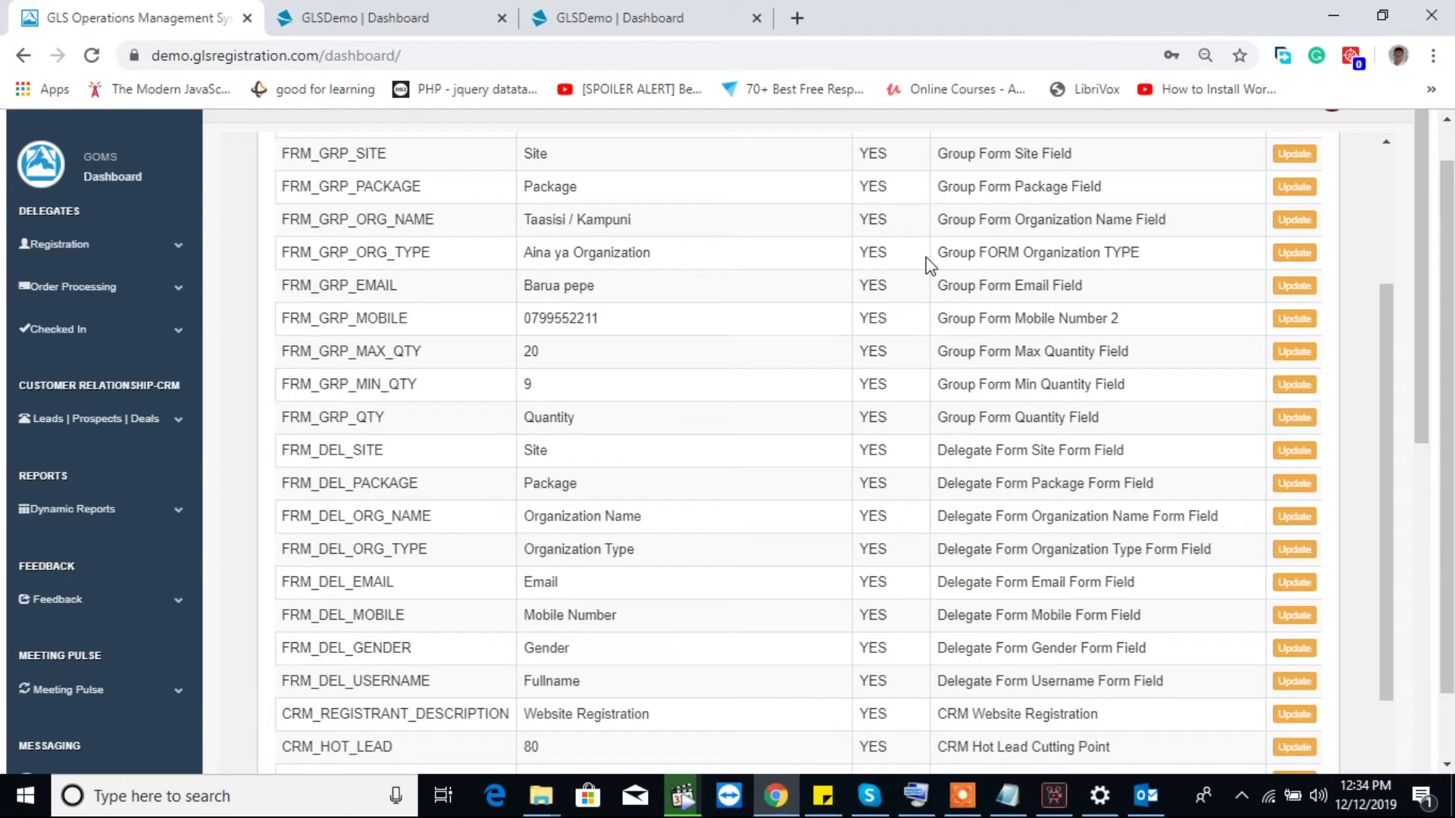
# - Reload the individual registration form and check the placeholder of its Name field
pyautogui.click(369, 13)
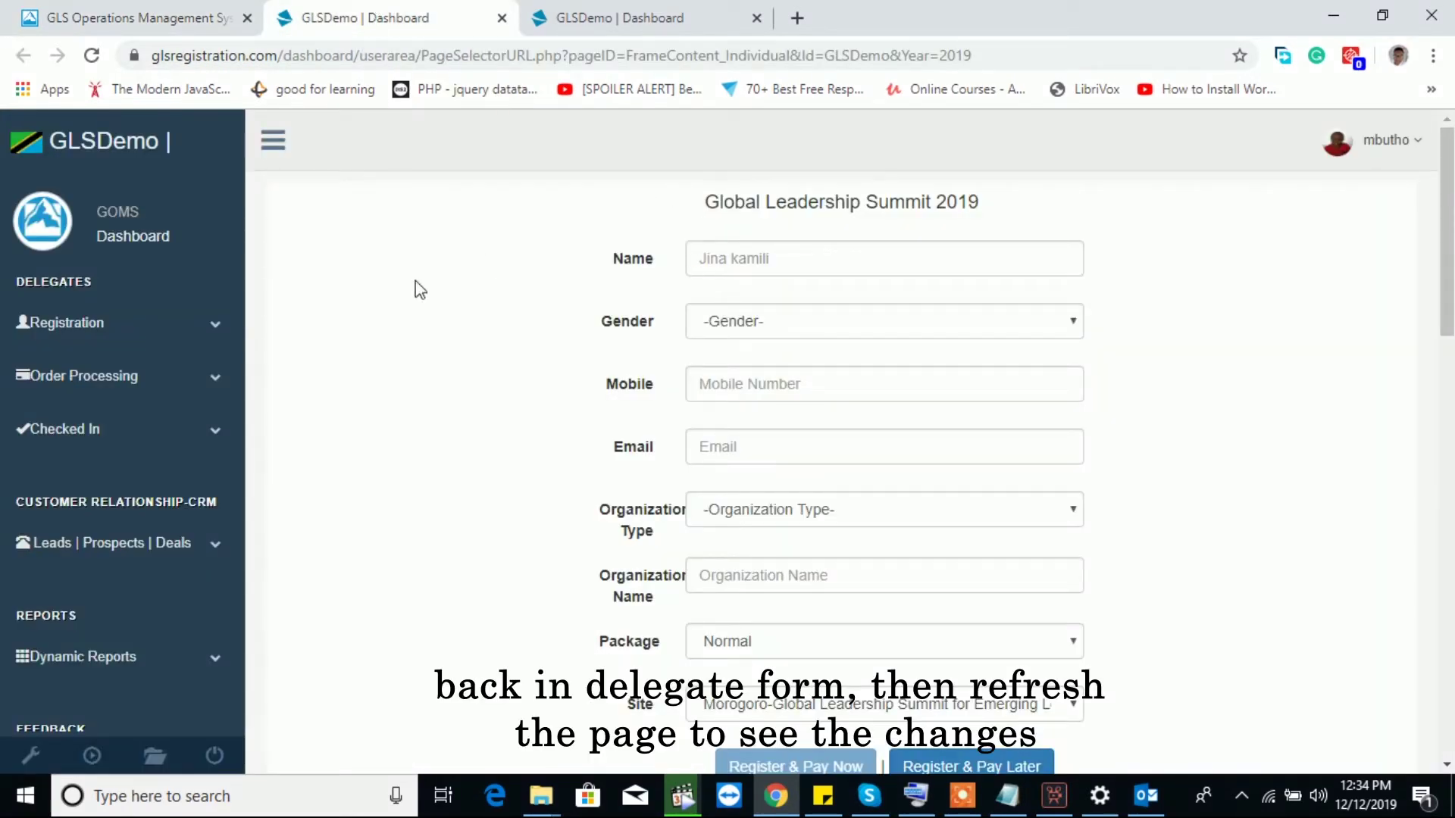
pyautogui.click(99, 325)
pyautogui.click(133, 371)
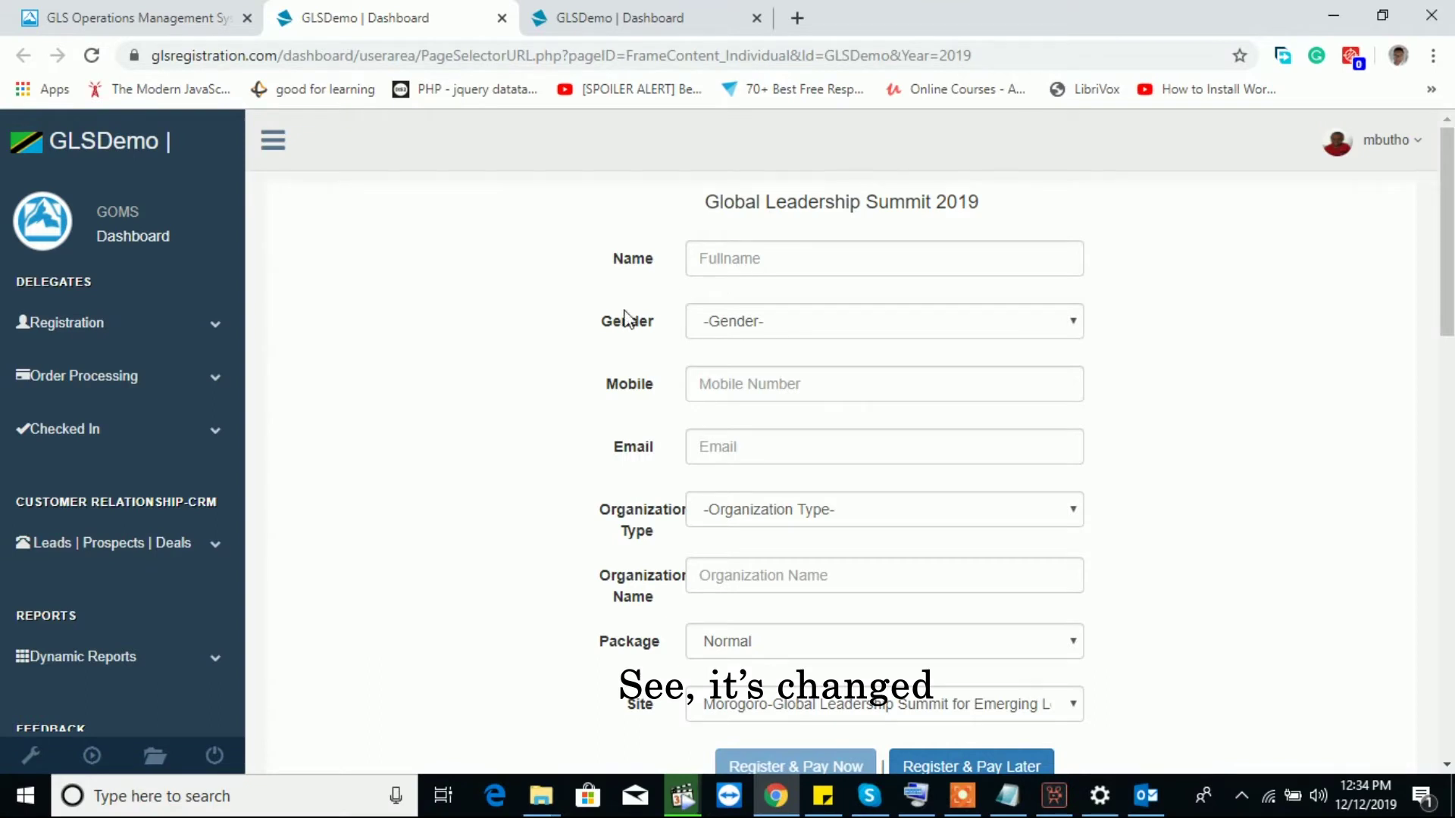
# - Update the key value of the FRM_GRP_EMAIL global variable to "Email Address"
pyautogui.click(640, 17)
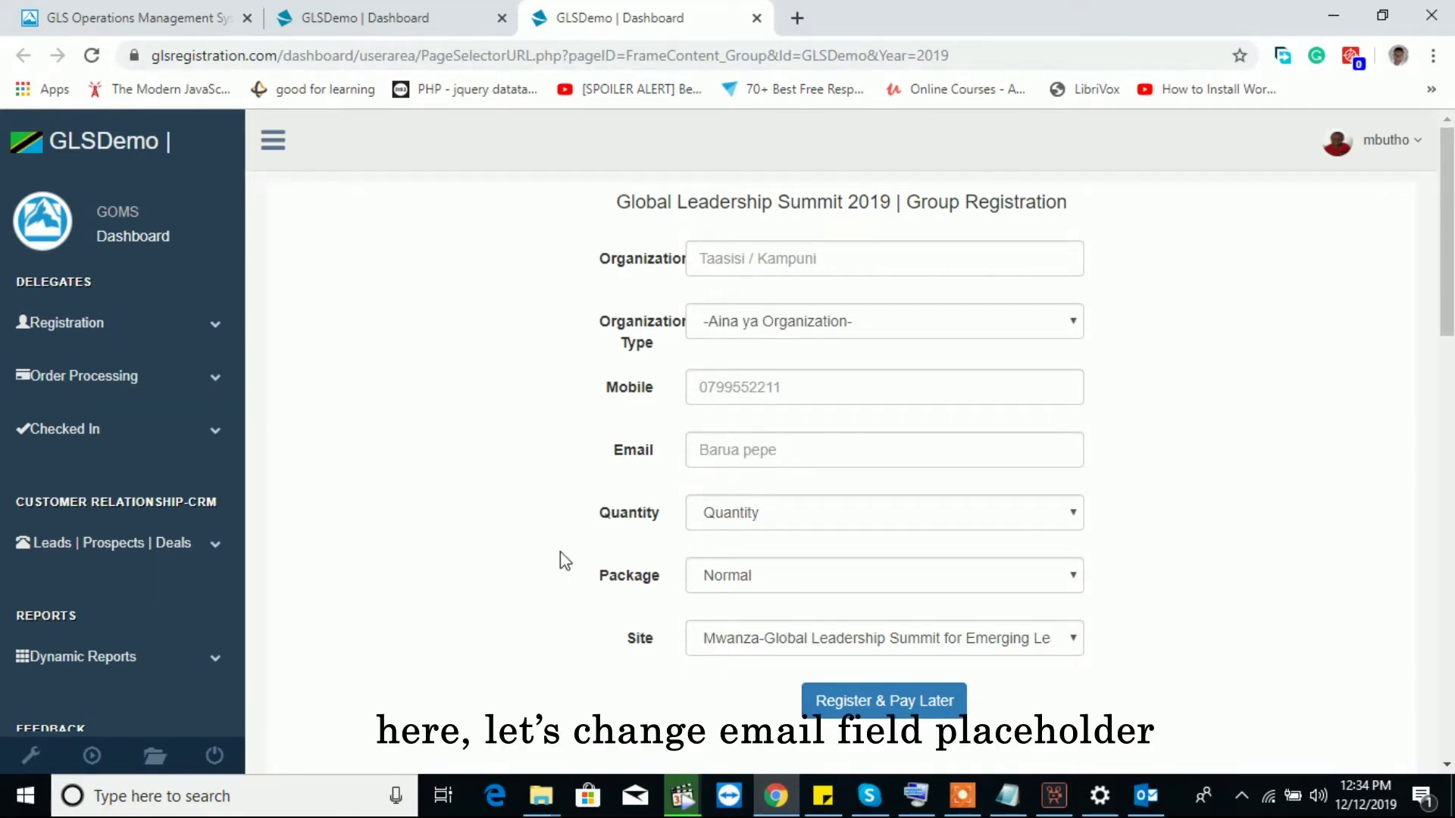
pyautogui.click(196, 11)
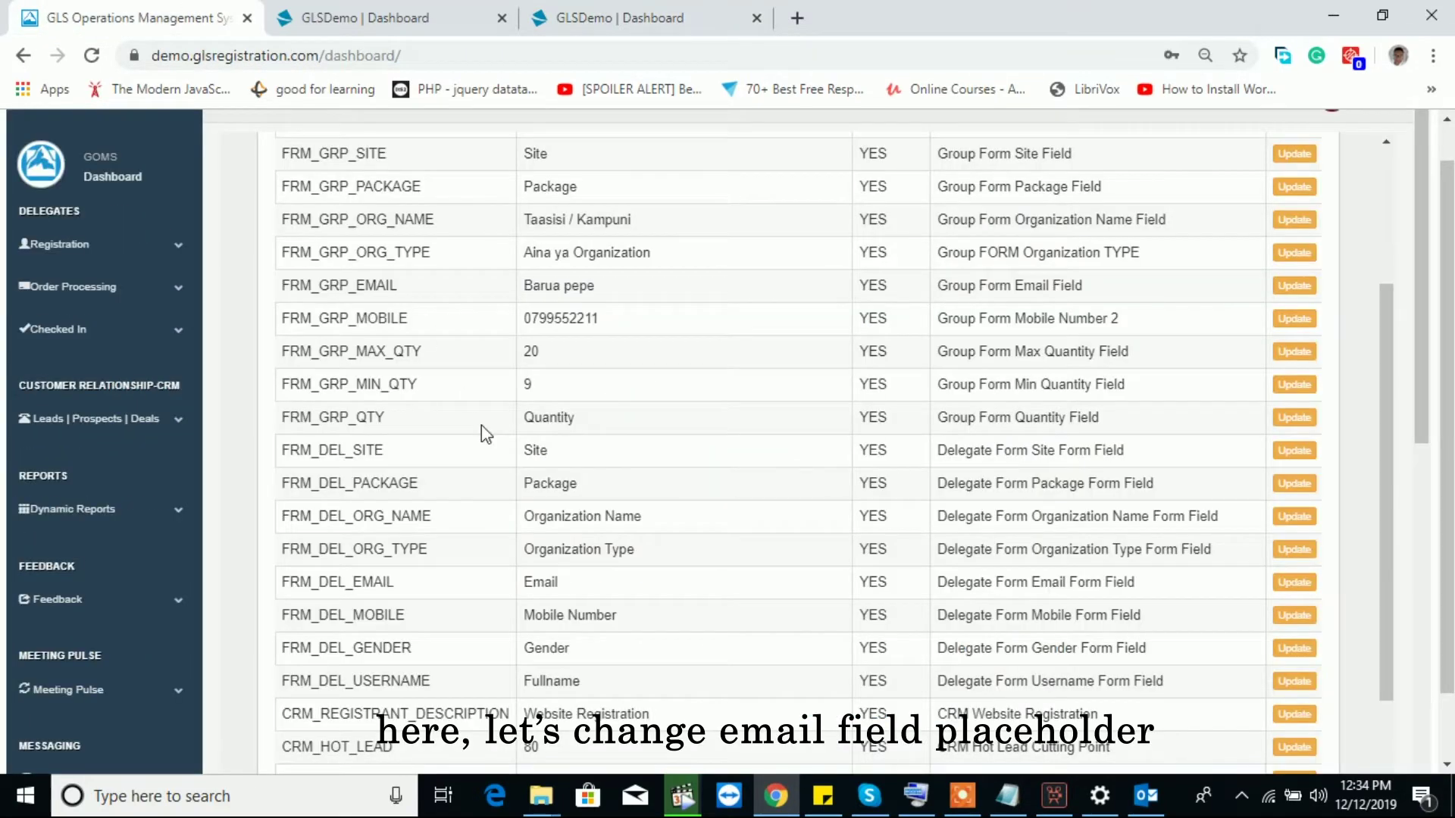
pyautogui.scroll(2, 480, 425)
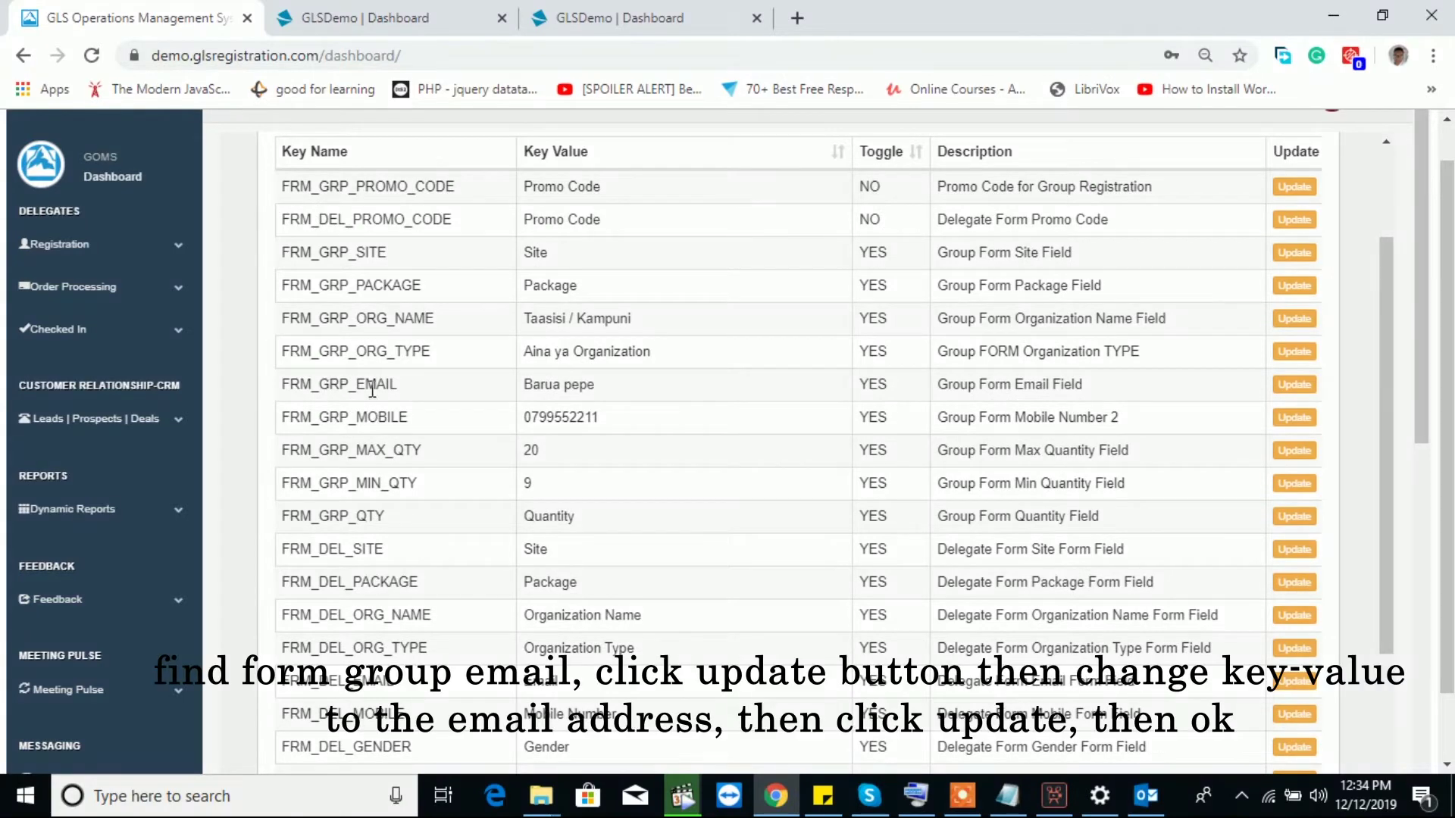
pyautogui.click(1297, 386)
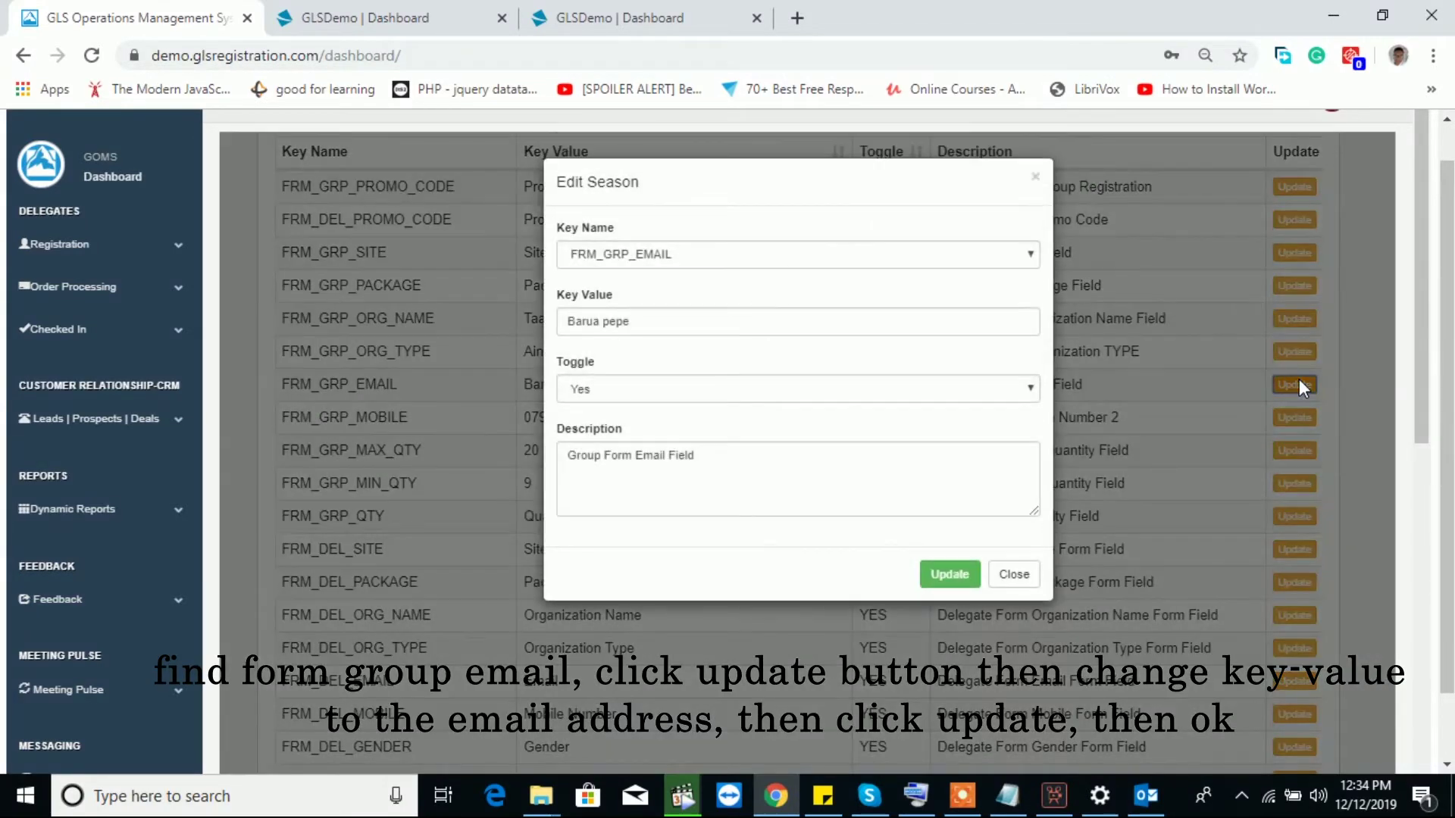
pyautogui.click(665, 318)
pyautogui.hotkey('ctrl', 'a')
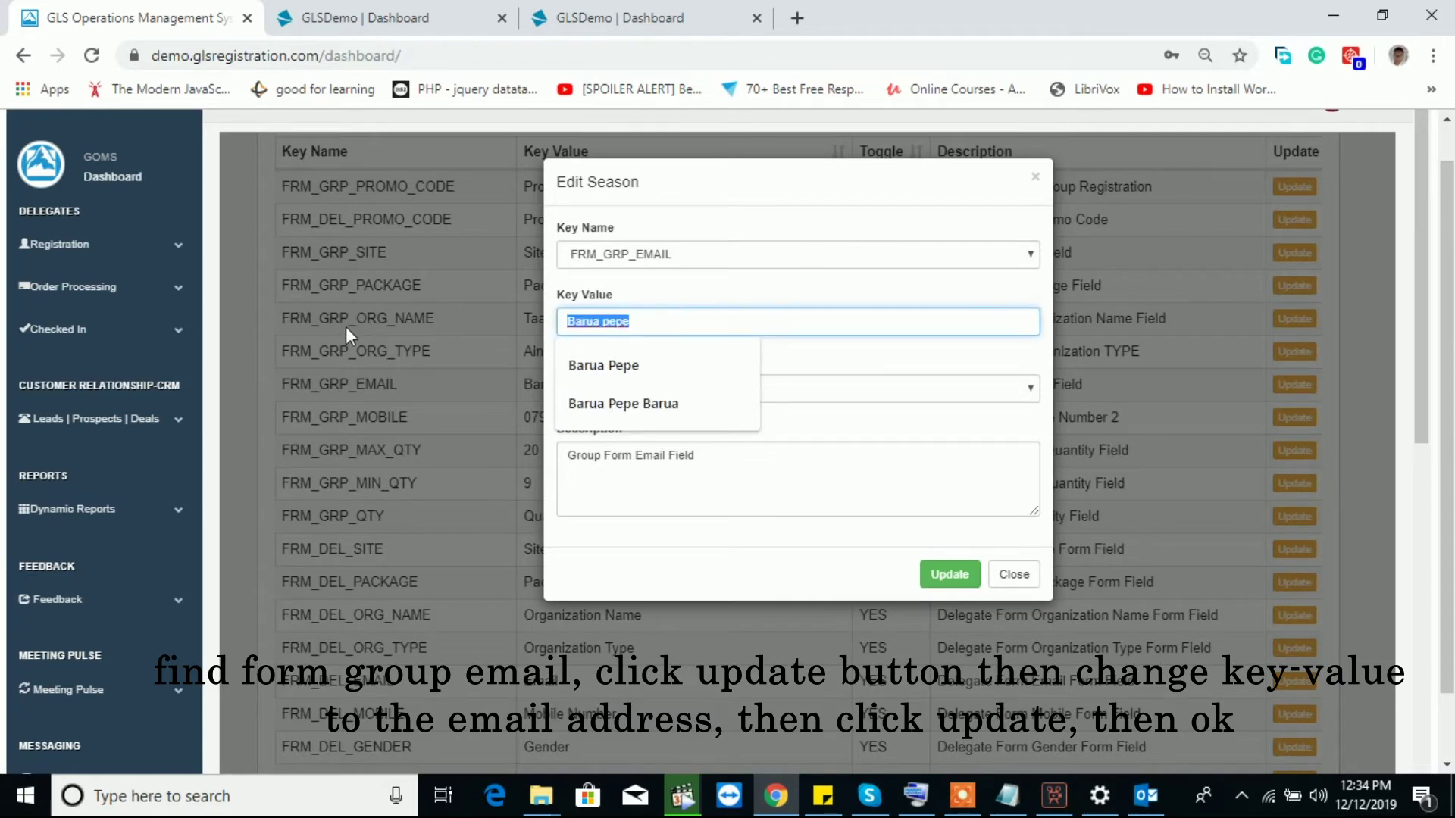
pyautogui.write('Email Addr')
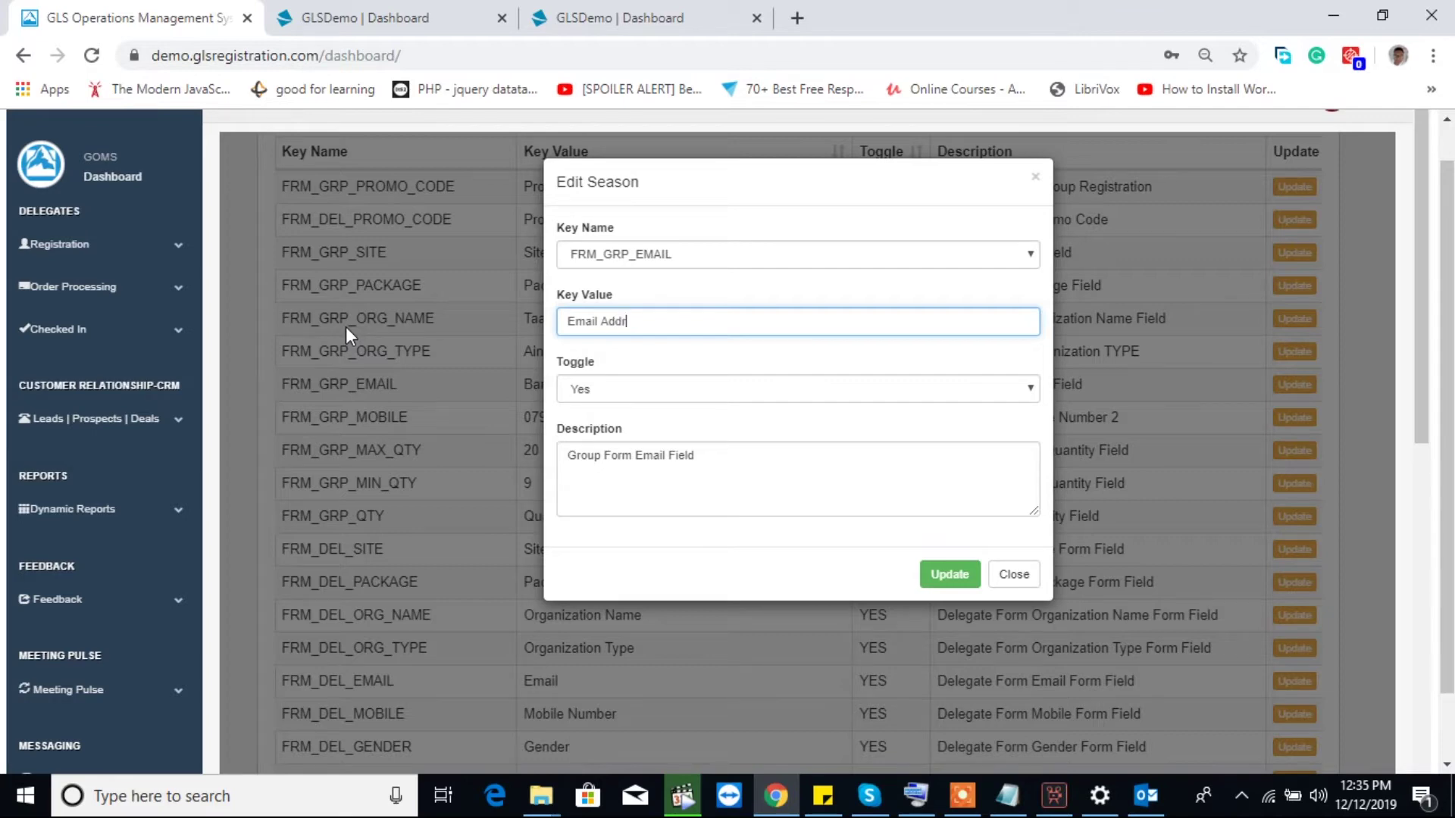
pyautogui.click(947, 574)
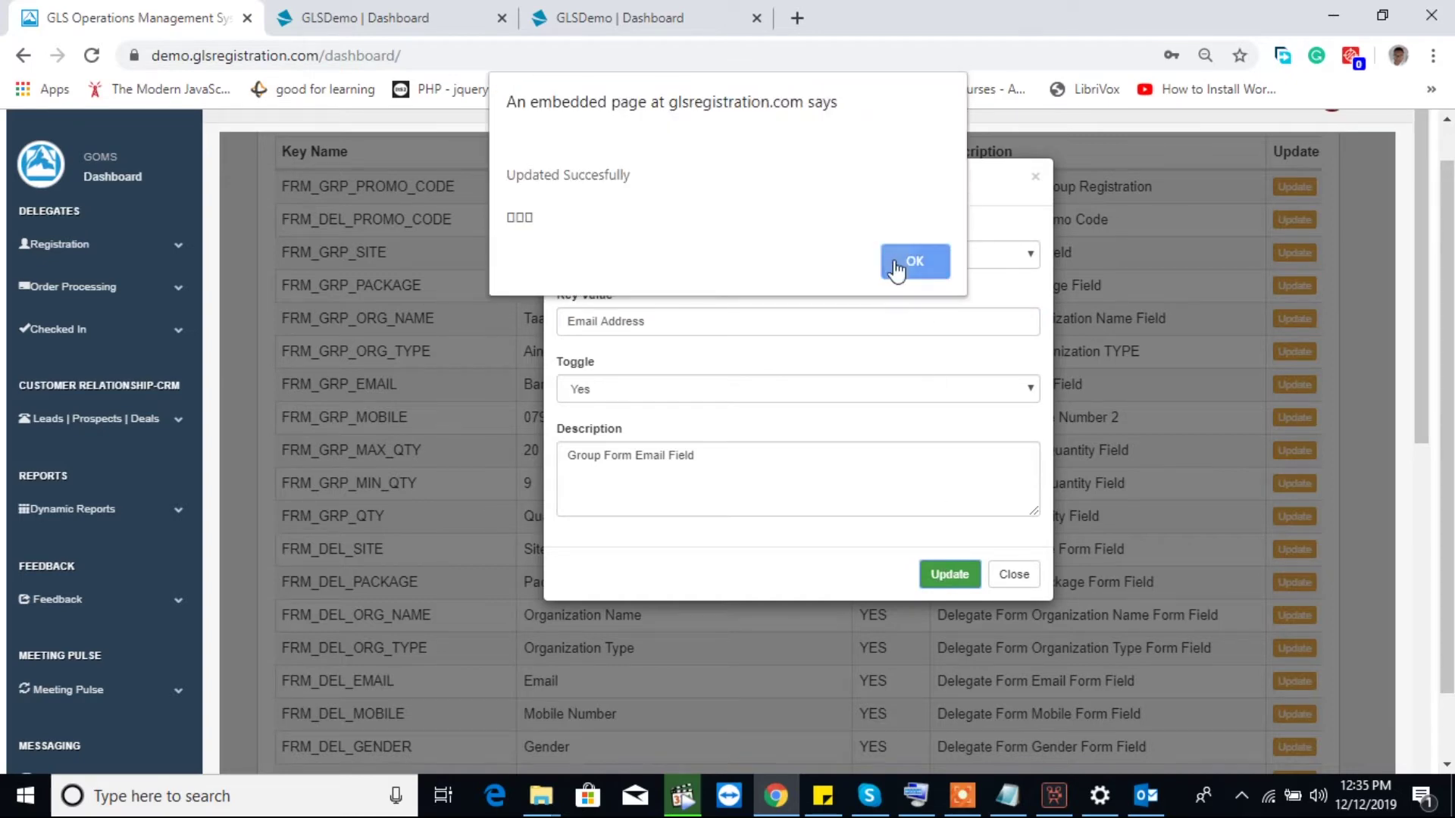
pyautogui.click(896, 262)
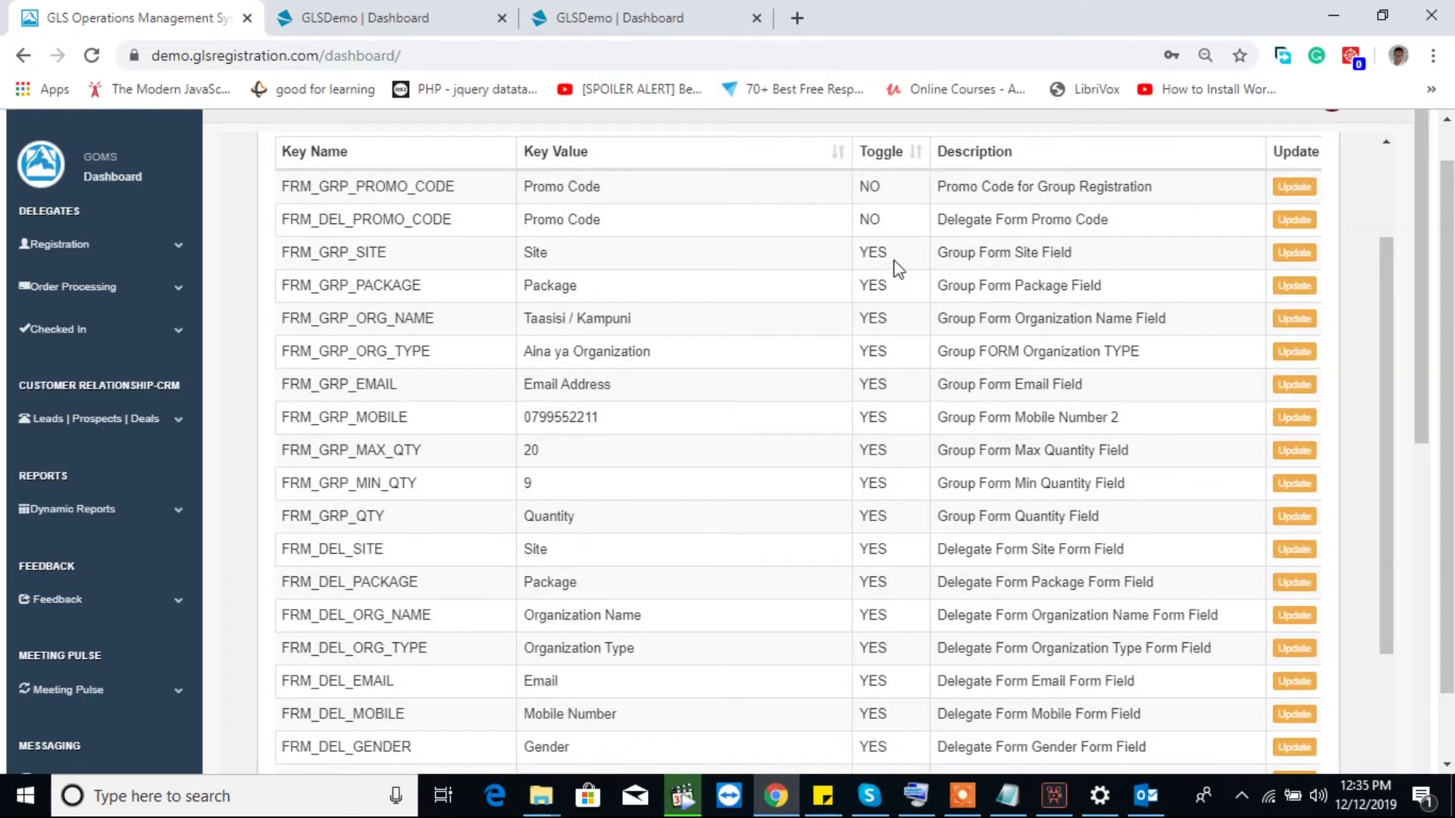
# - Reload the group registration form and check the placeholder of its Email field
pyautogui.click(649, 9)
pyautogui.click(122, 334)
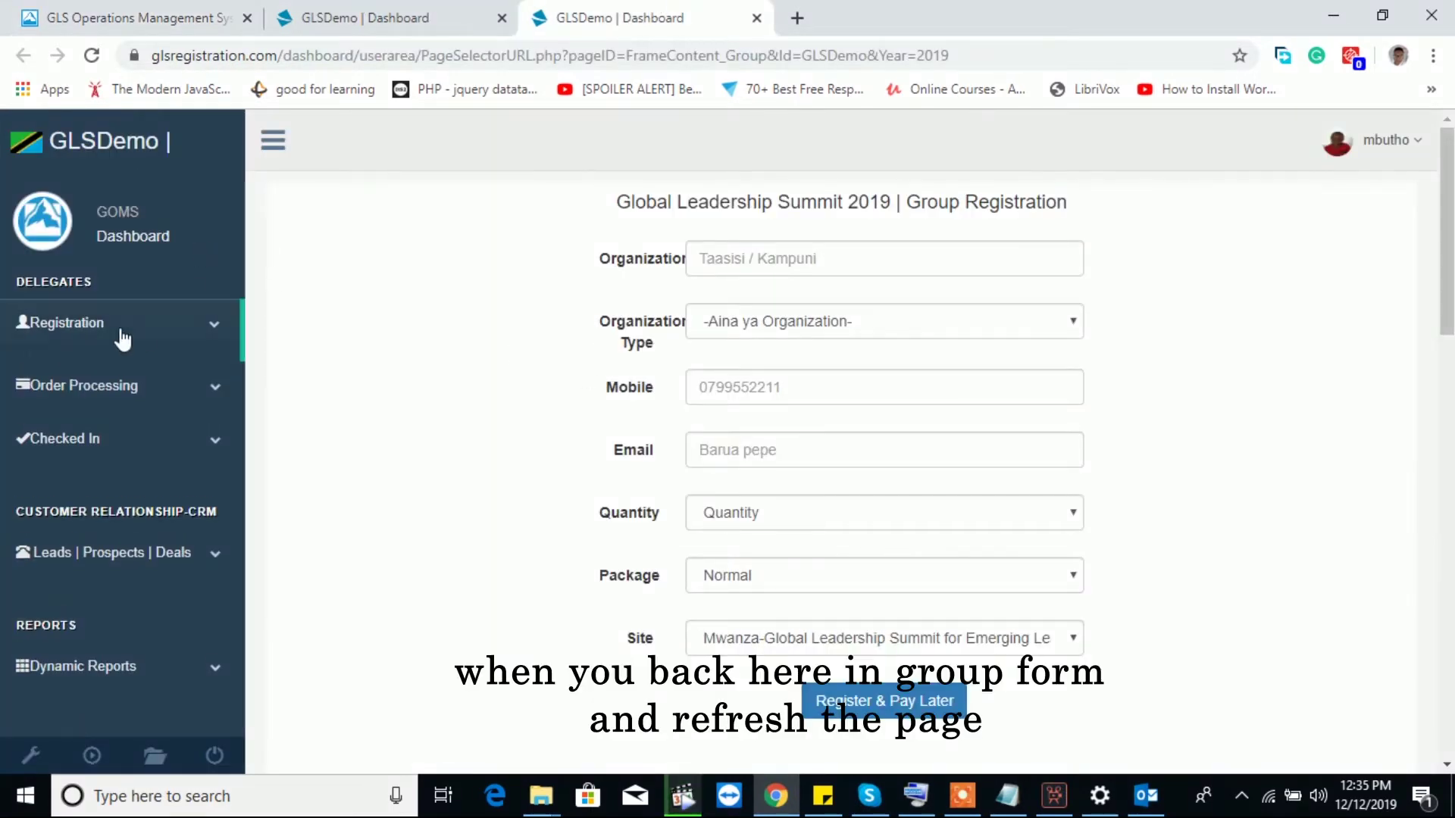
pyautogui.click(163, 415)
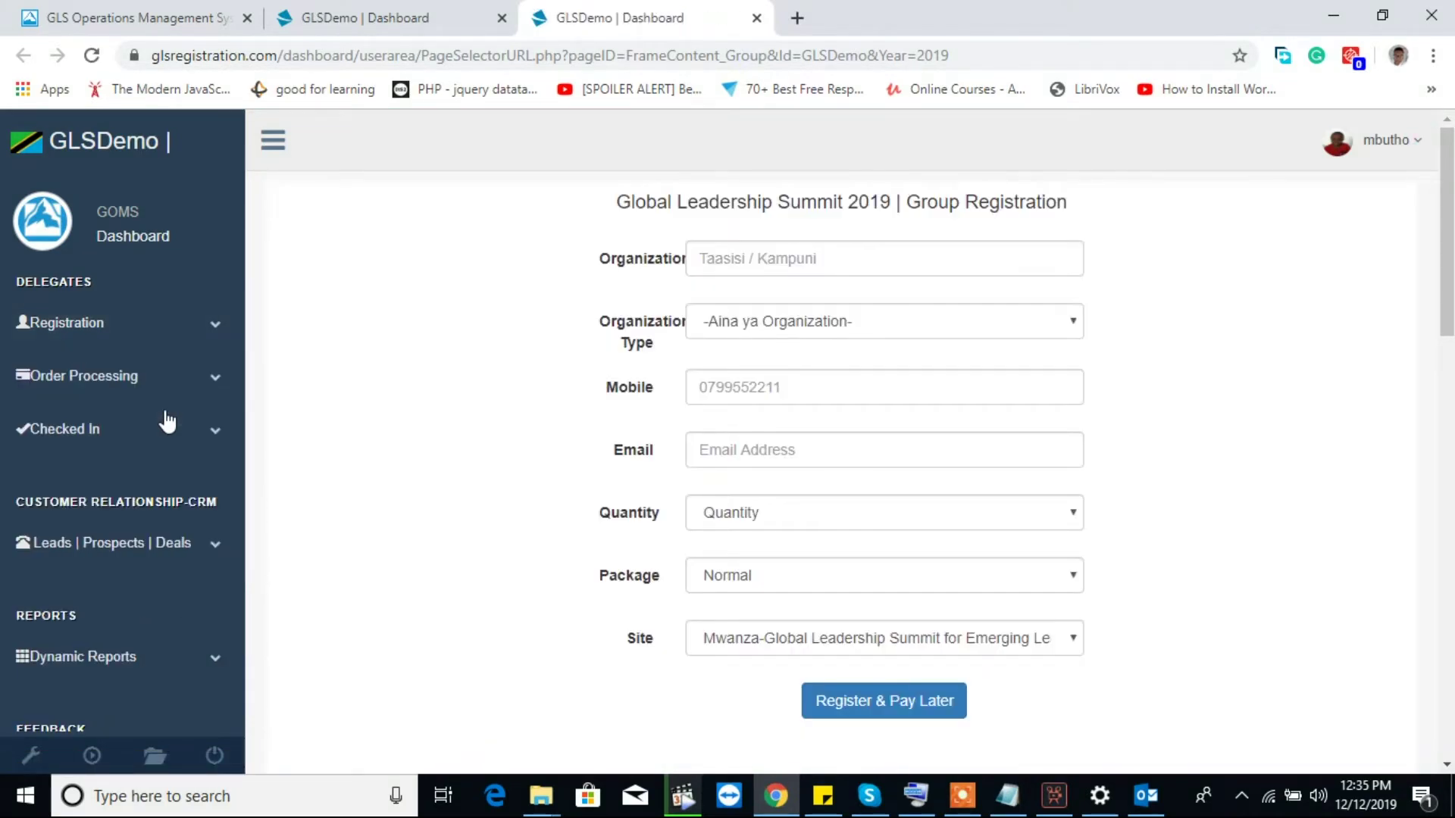
pyautogui.click(693, 454)
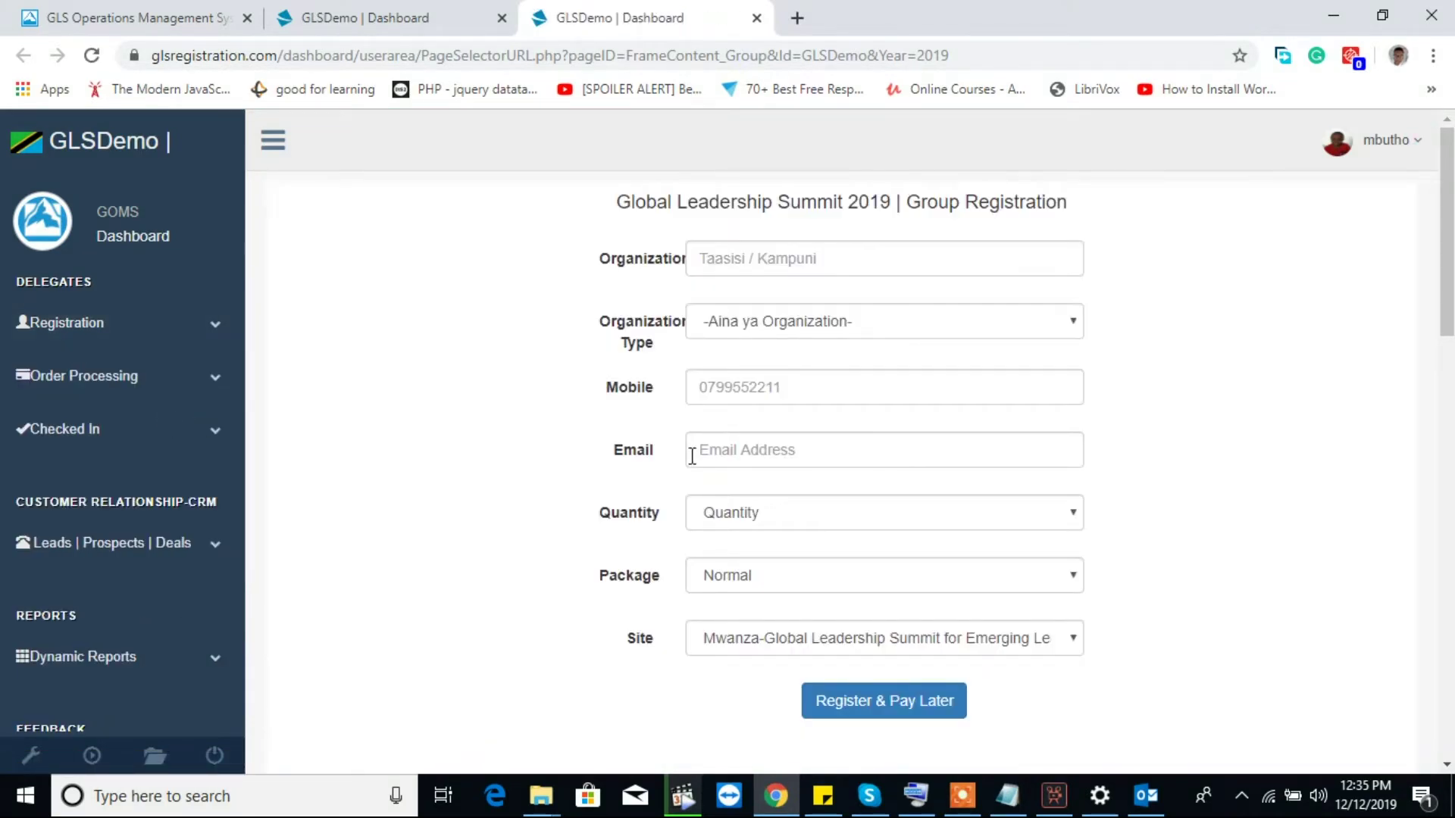
pyautogui.click(829, 449)
pyautogui.click(469, 489)
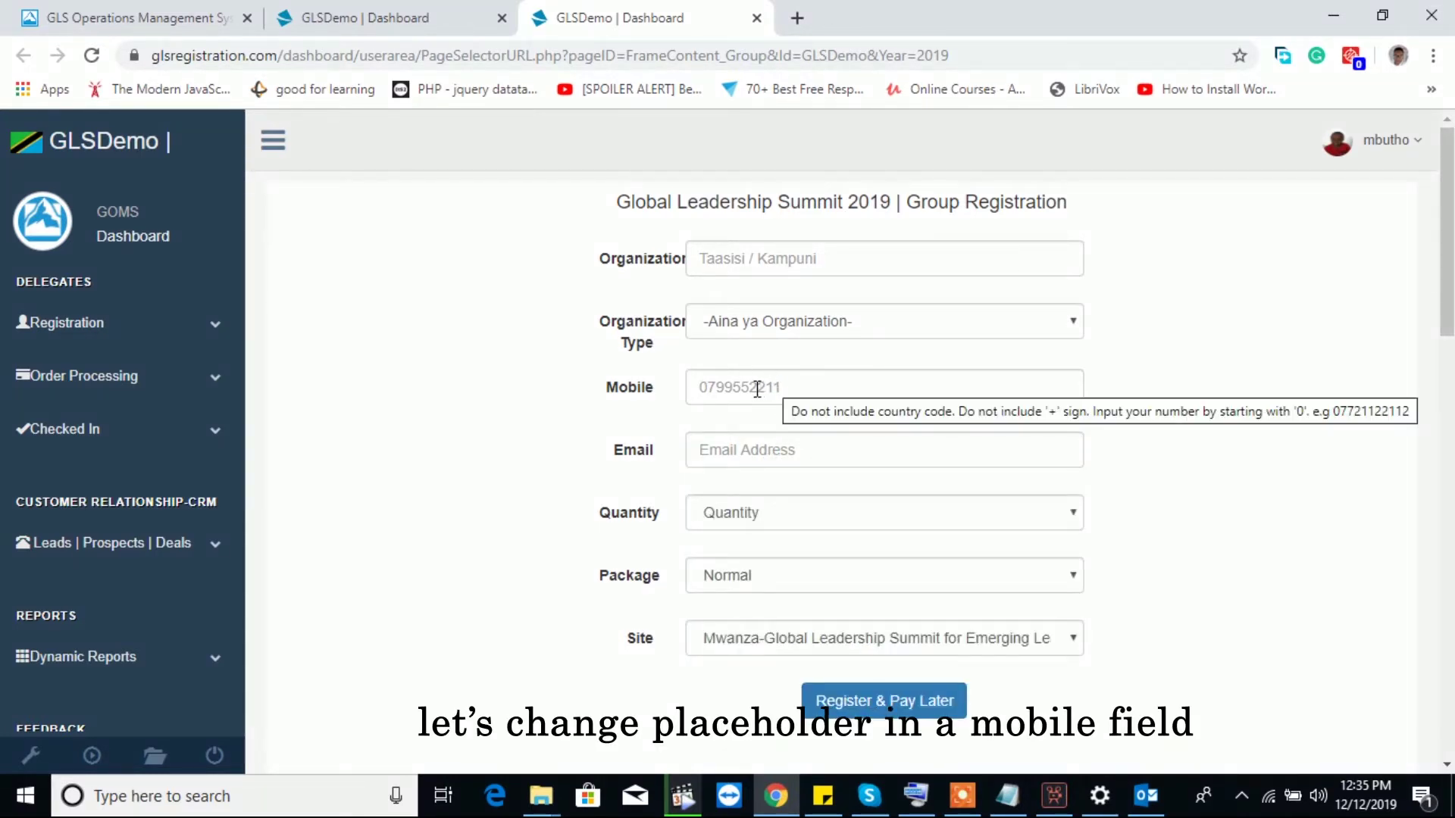
# - Update the key value of FRM_GRP_MOBILE by adding "Mobile number" before the sample phone number and enclosing that number in parentheses
pyautogui.click(157, 12)
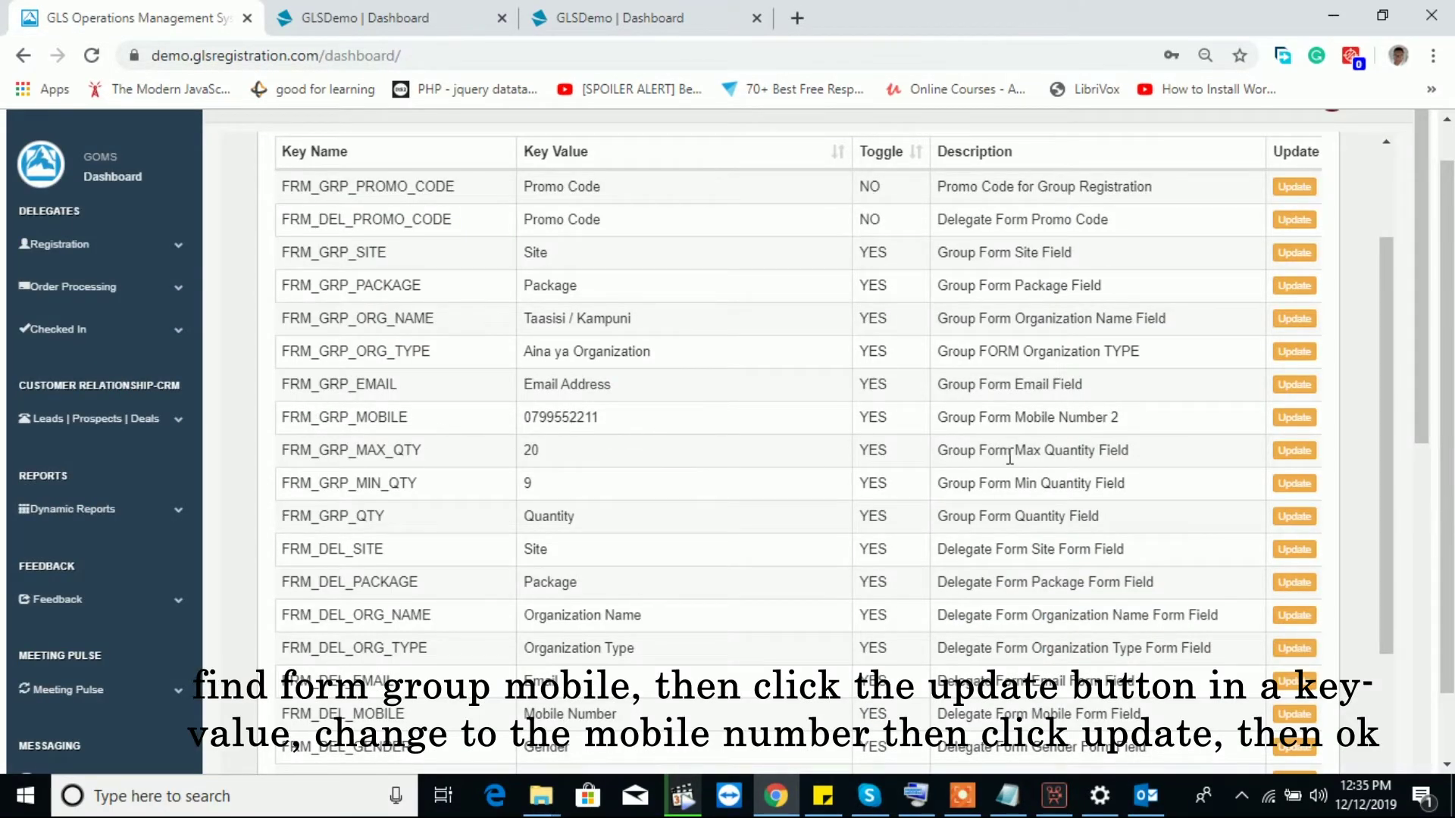
pyautogui.click(1294, 419)
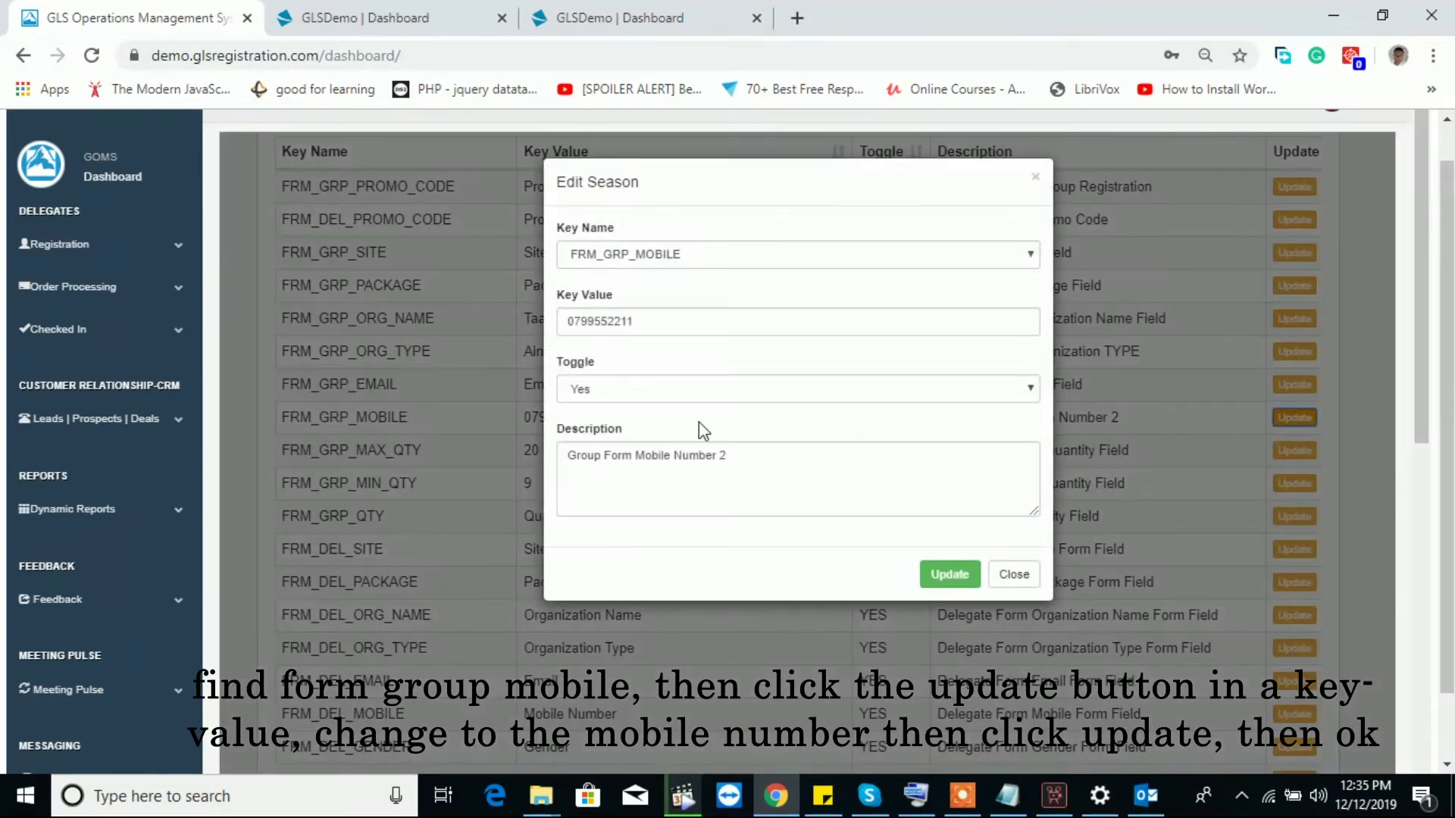
pyautogui.click(662, 319)
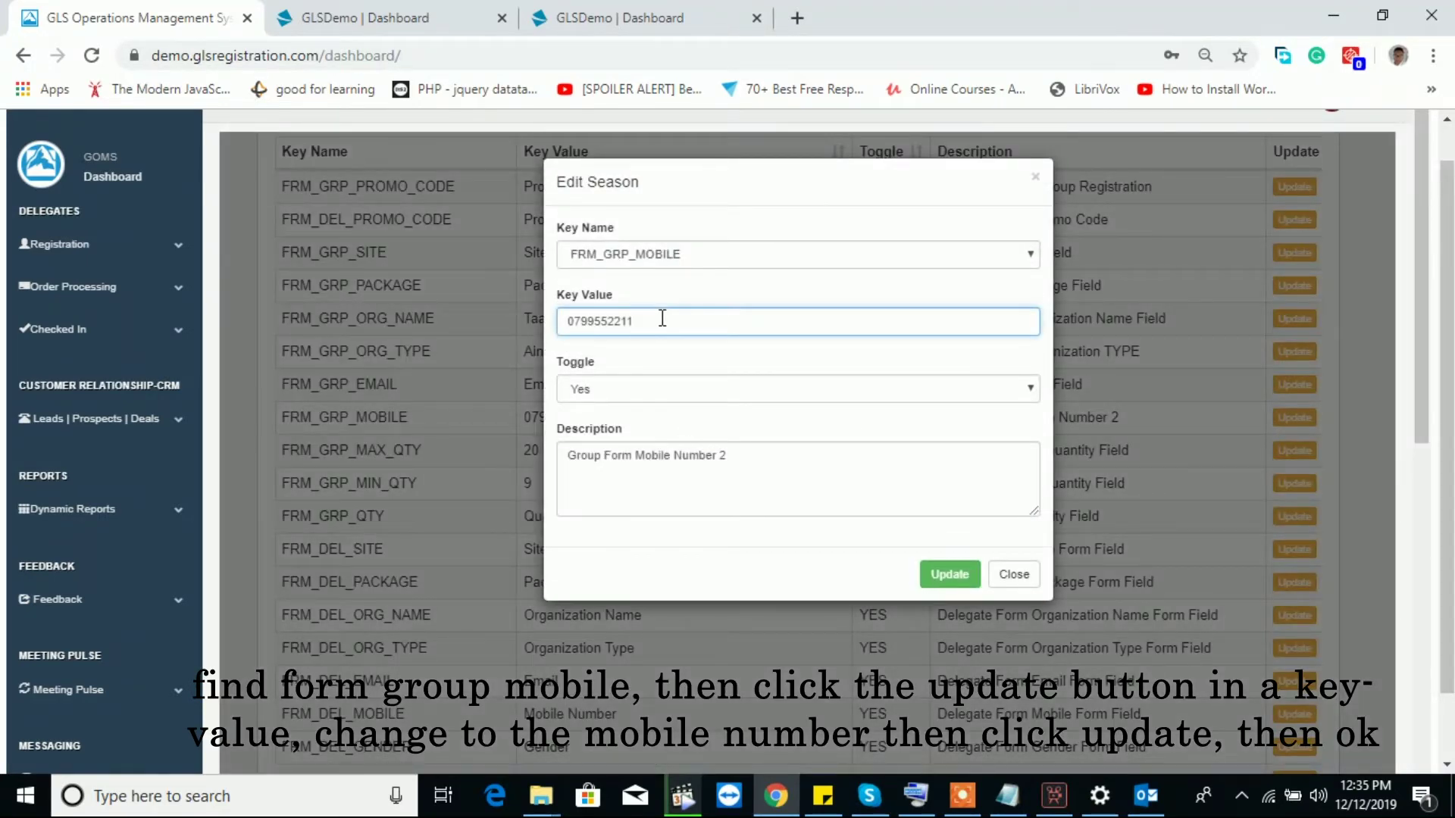
pyautogui.press('Left')
pyautogui.press('Left')
pyautogui.press('Left')
pyautogui.press('Left')
pyautogui.write('Mobile n')
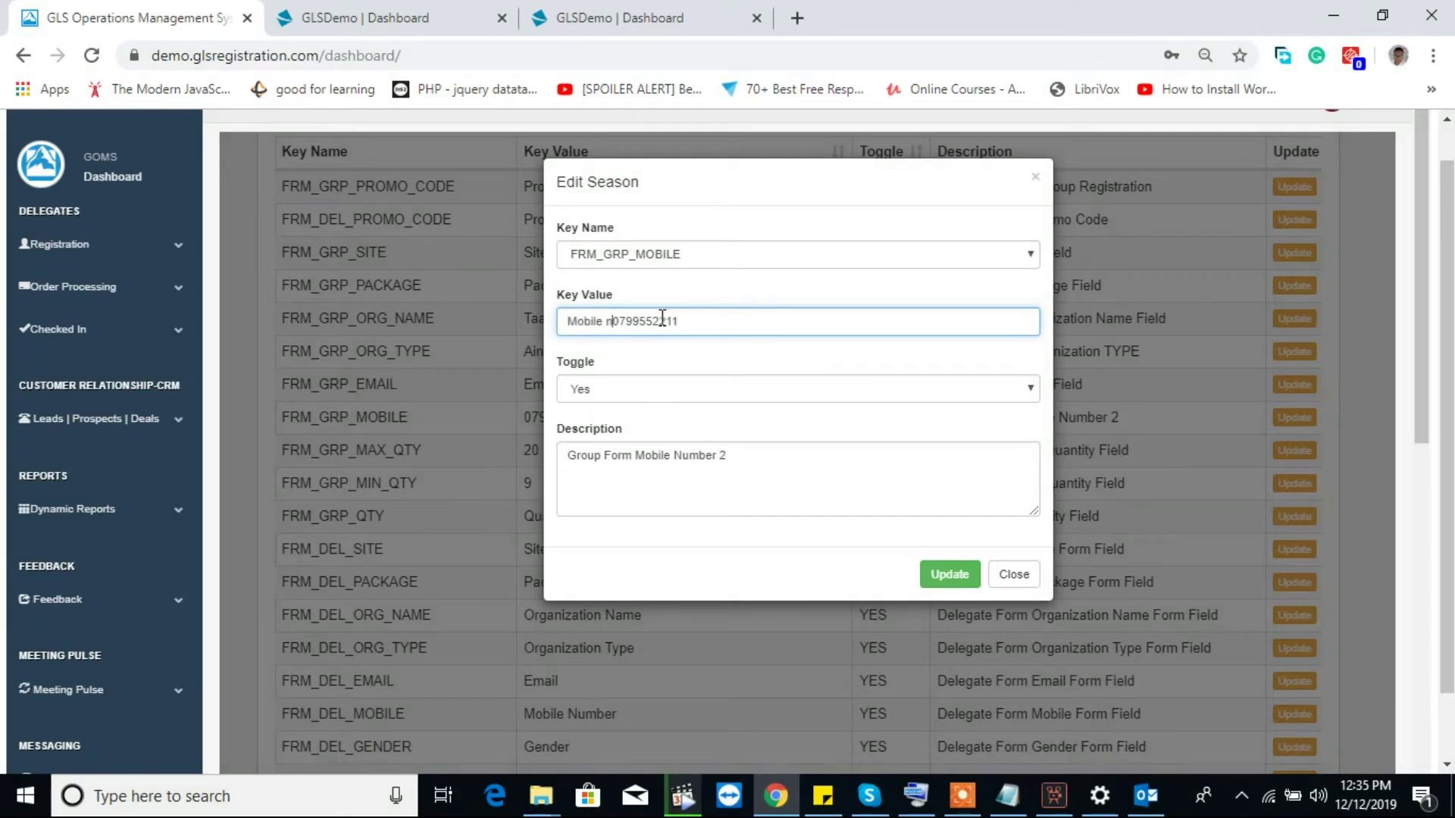
pyautogui.write('umber (')
pyautogui.click(963, 583)
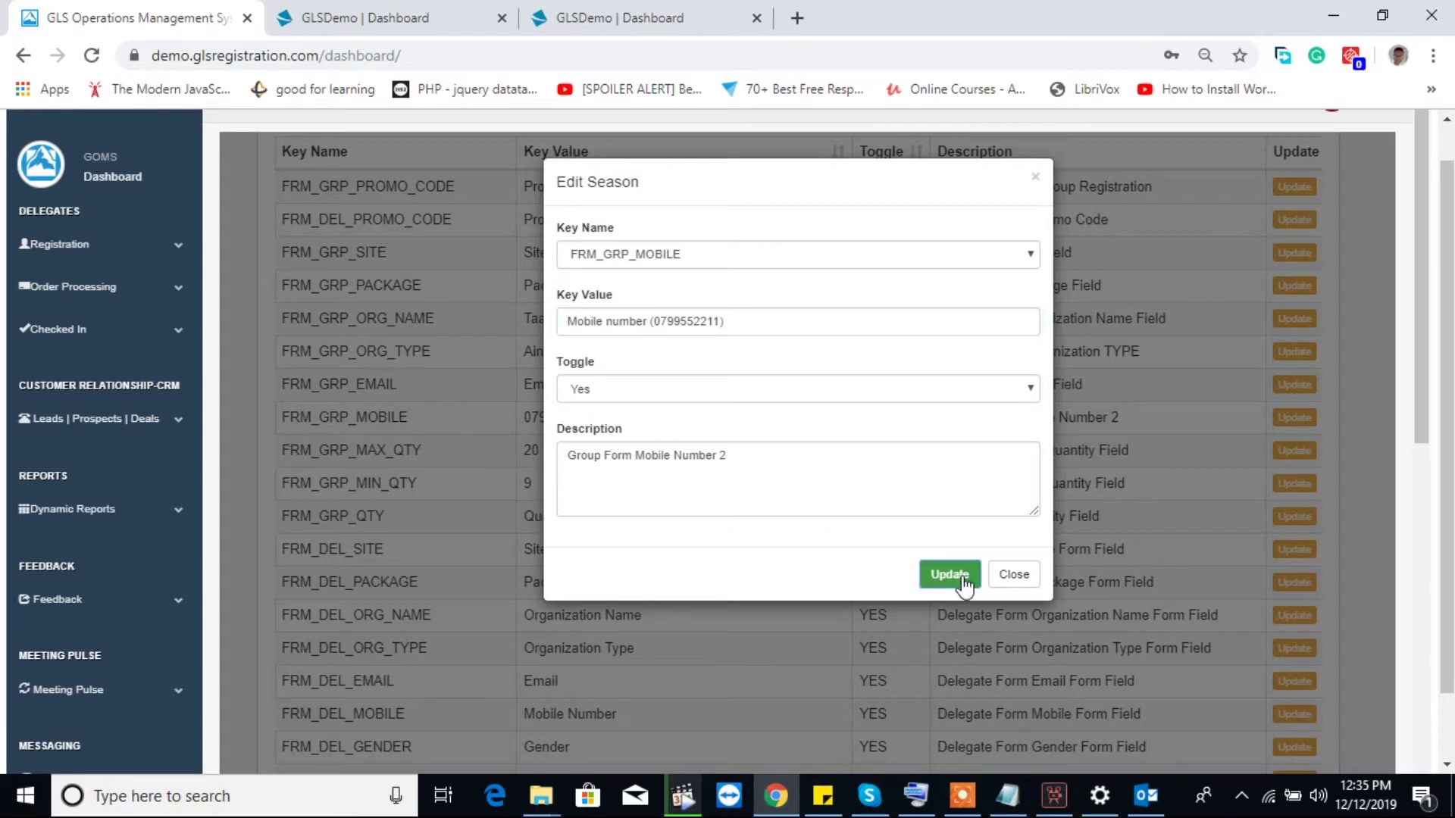
pyautogui.click(925, 256)
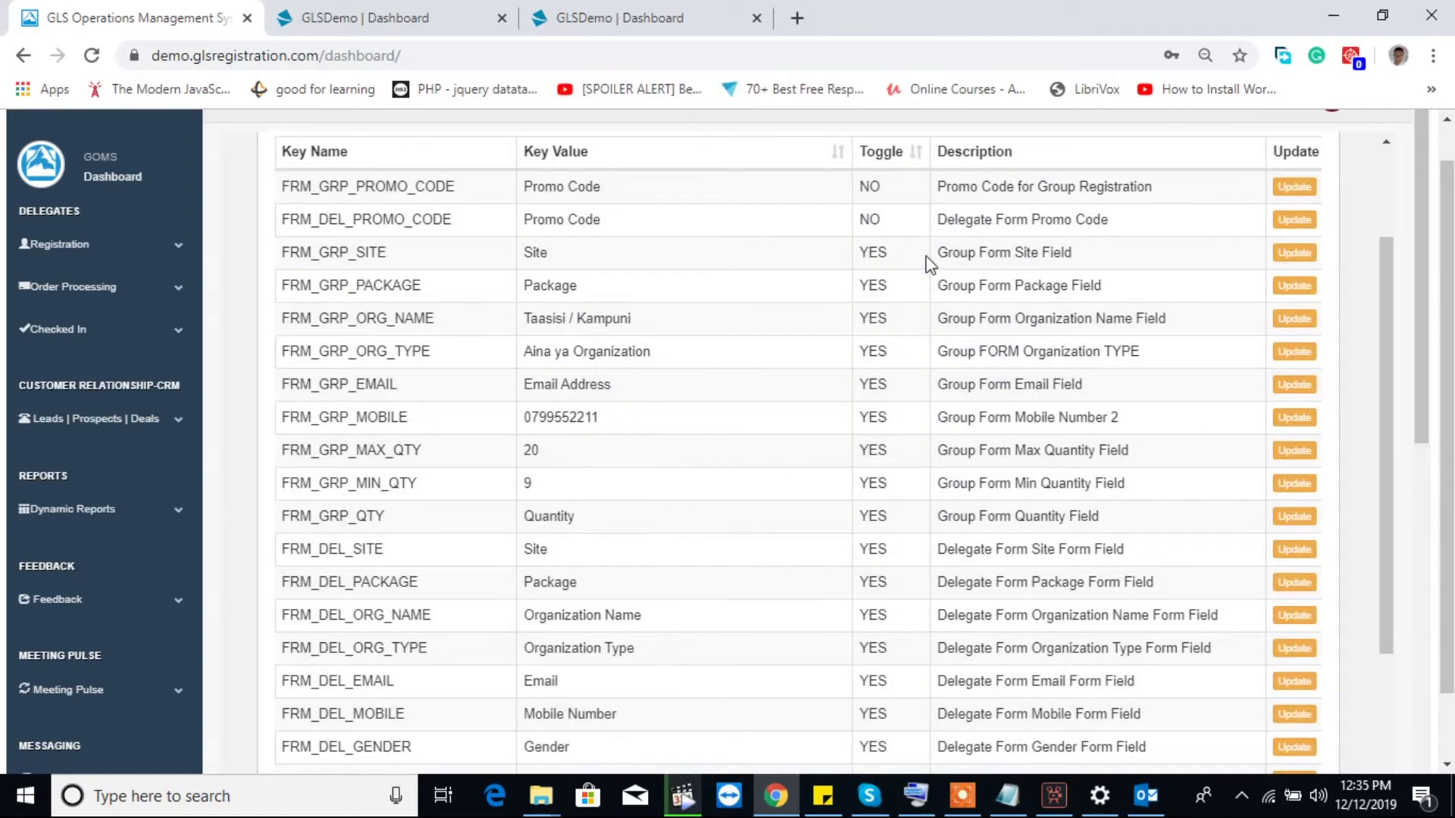
# - Reload the group registration form and check the placeholder of its Mobile field
pyautogui.click(561, 17)
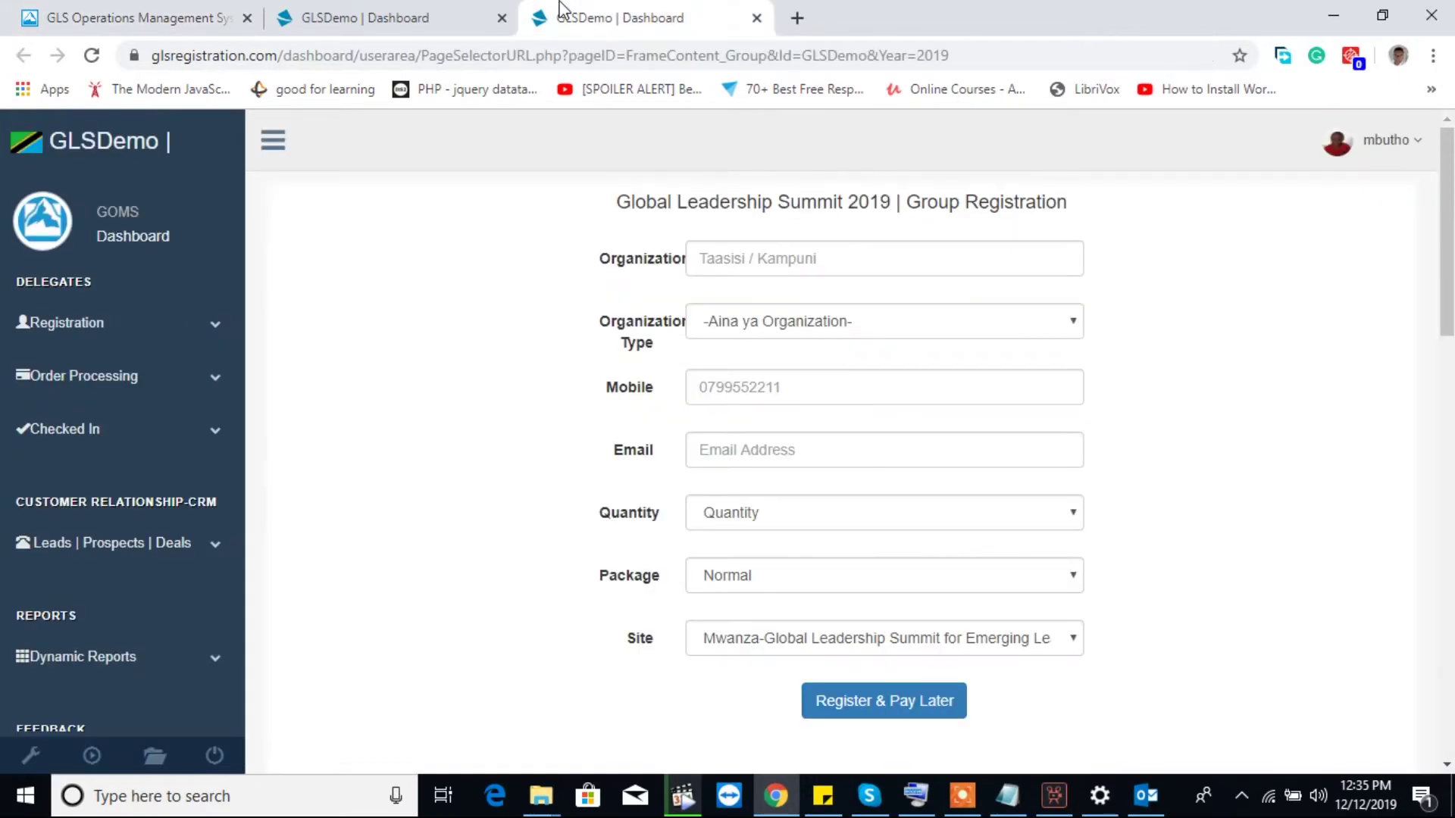
pyautogui.click(110, 321)
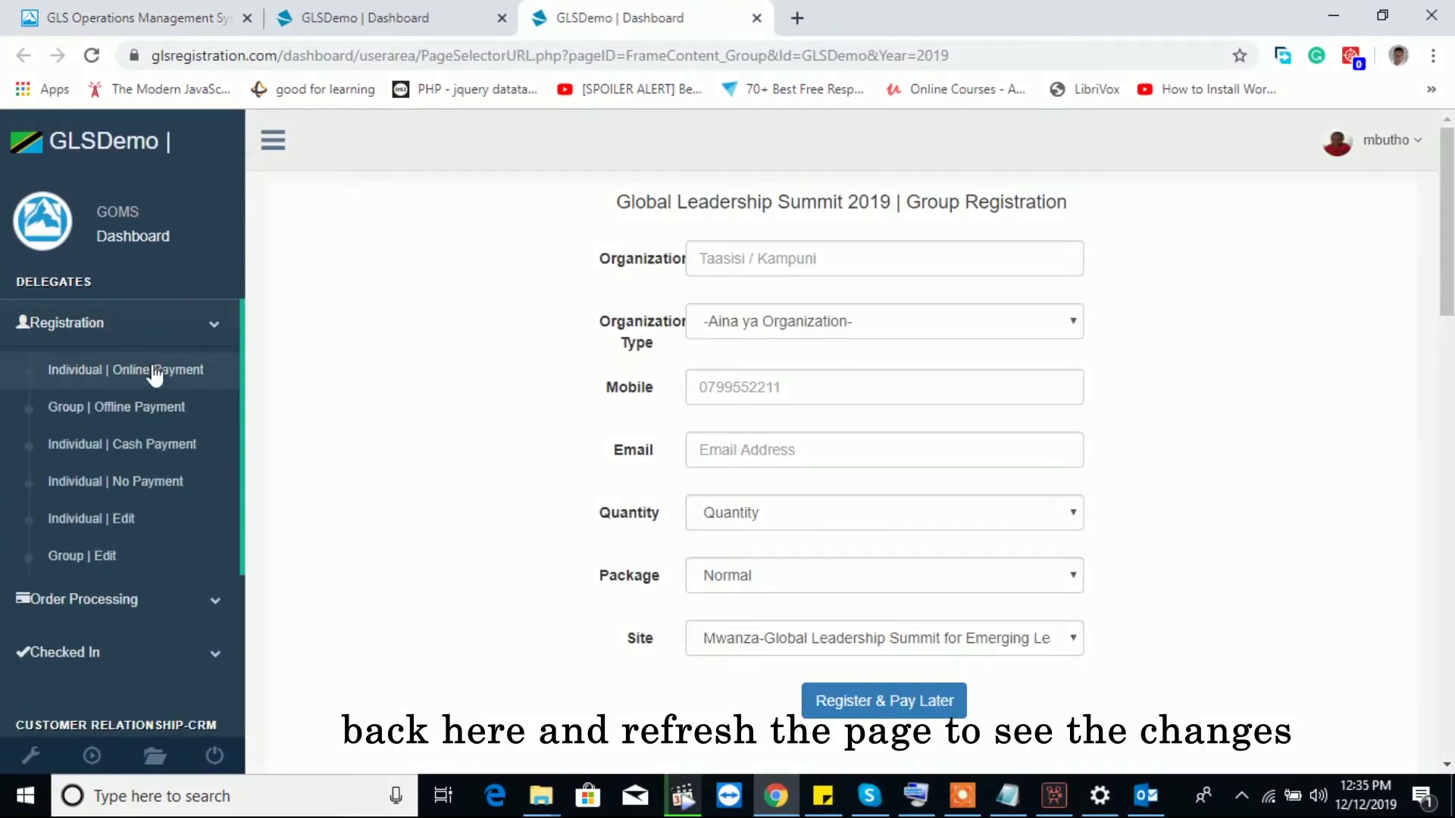
pyautogui.click(163, 413)
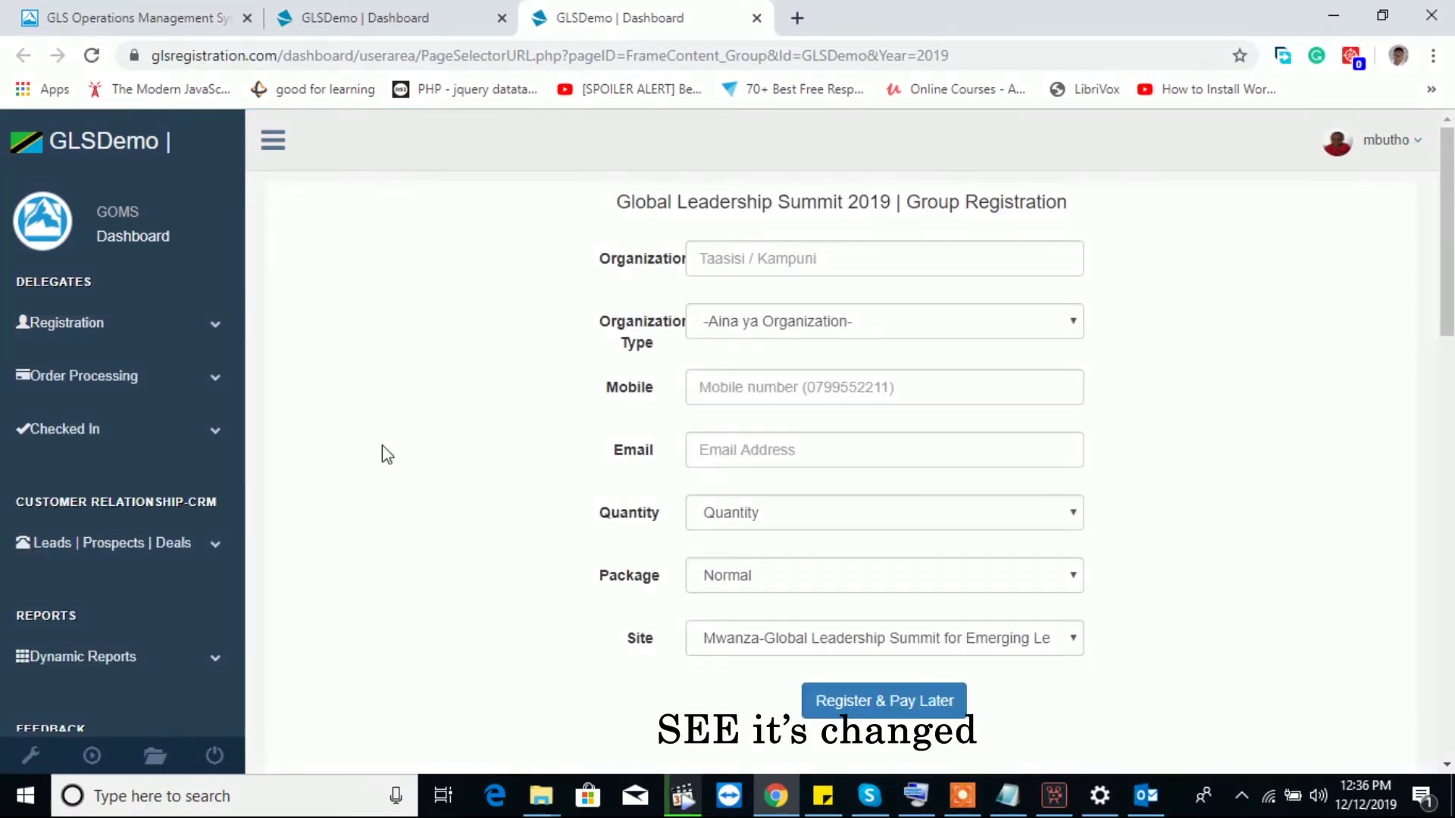
pyautogui.moveTo(904, 390)
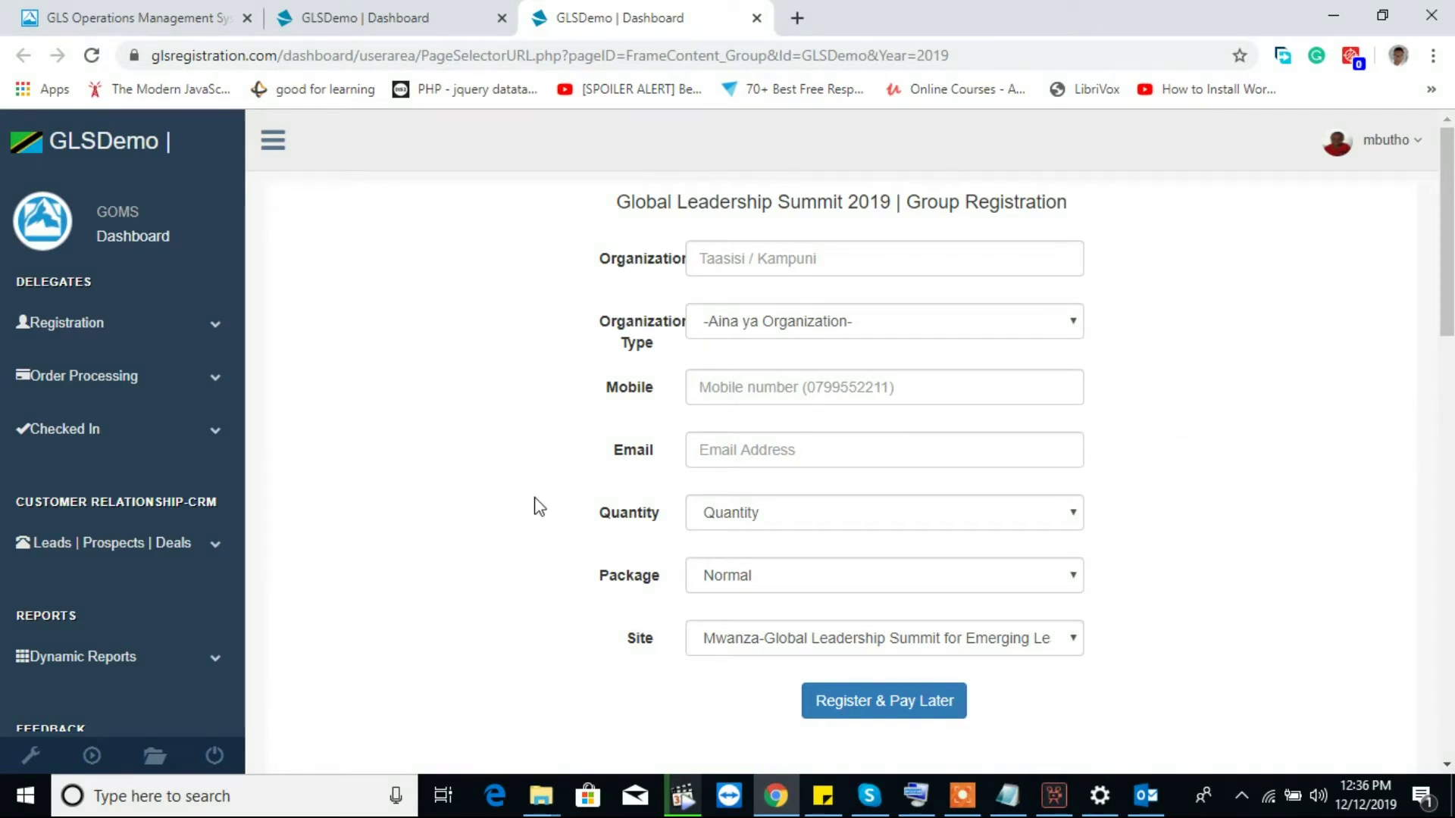
# - Look over the field placeholders of the individual and group registration forms
pyautogui.click(374, 15)
pyautogui.scroll(-3, 614, 544)
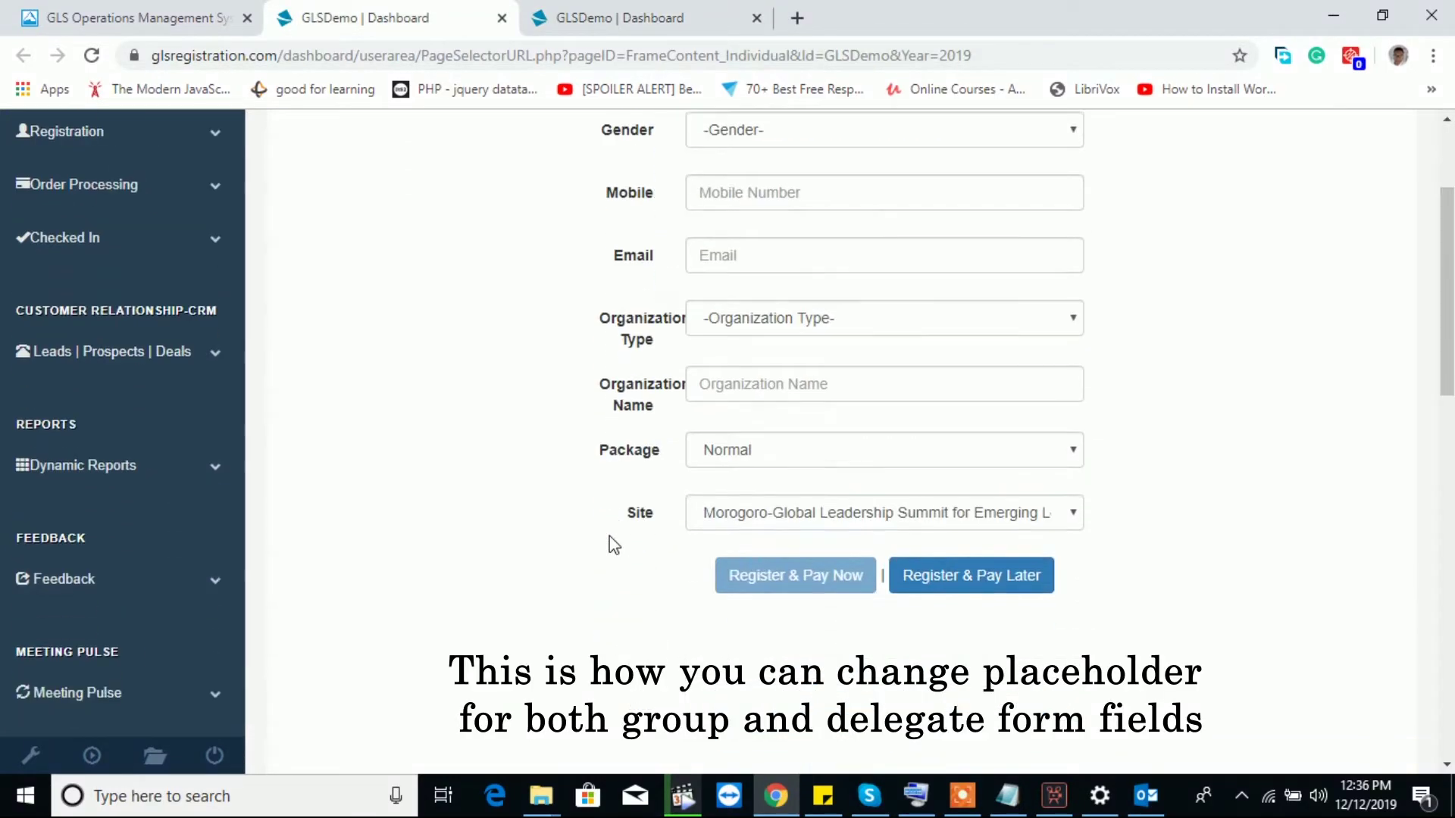
pyautogui.scroll(3, 613, 544)
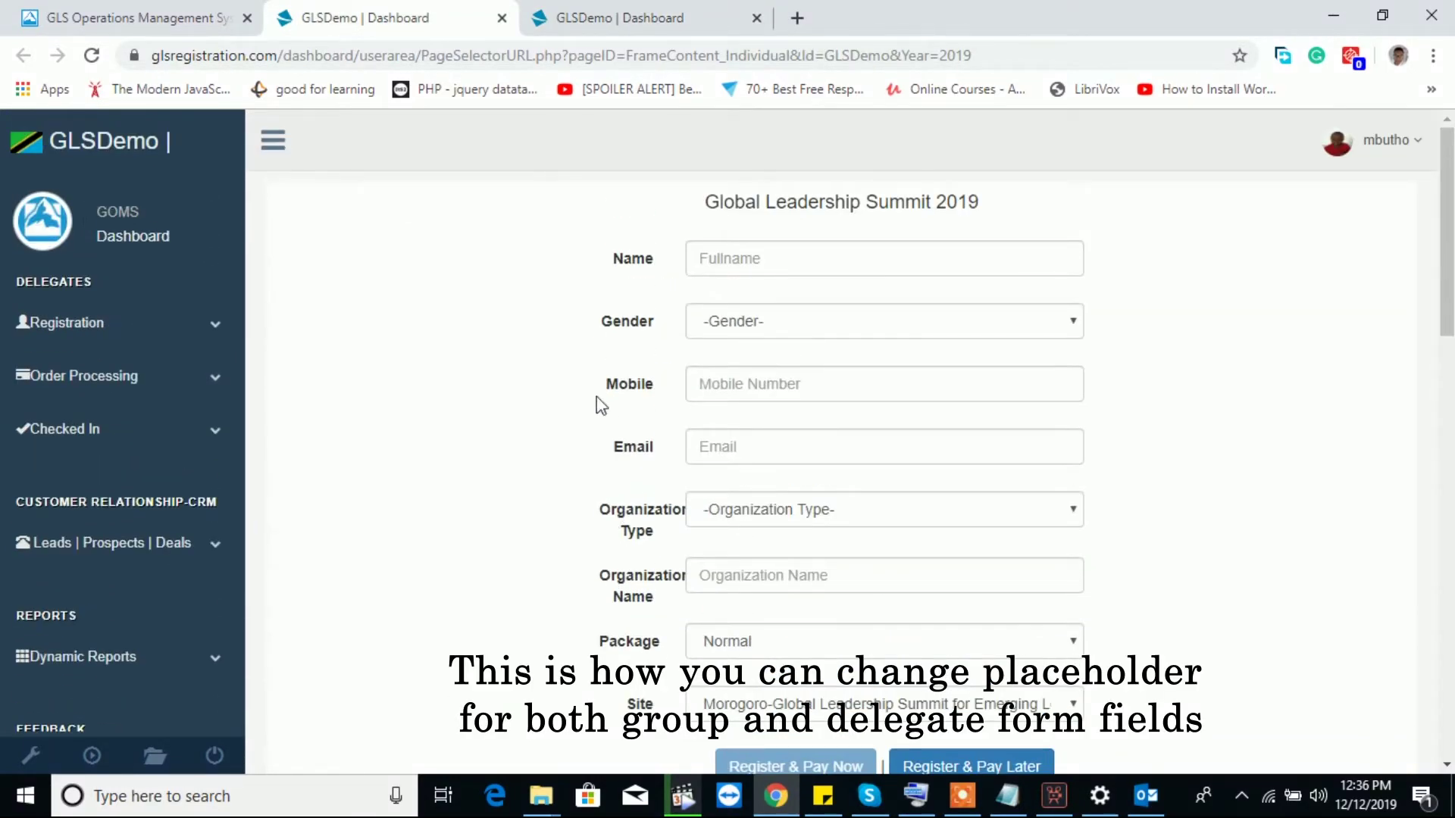
pyautogui.click(623, 15)
pyautogui.click(383, 15)
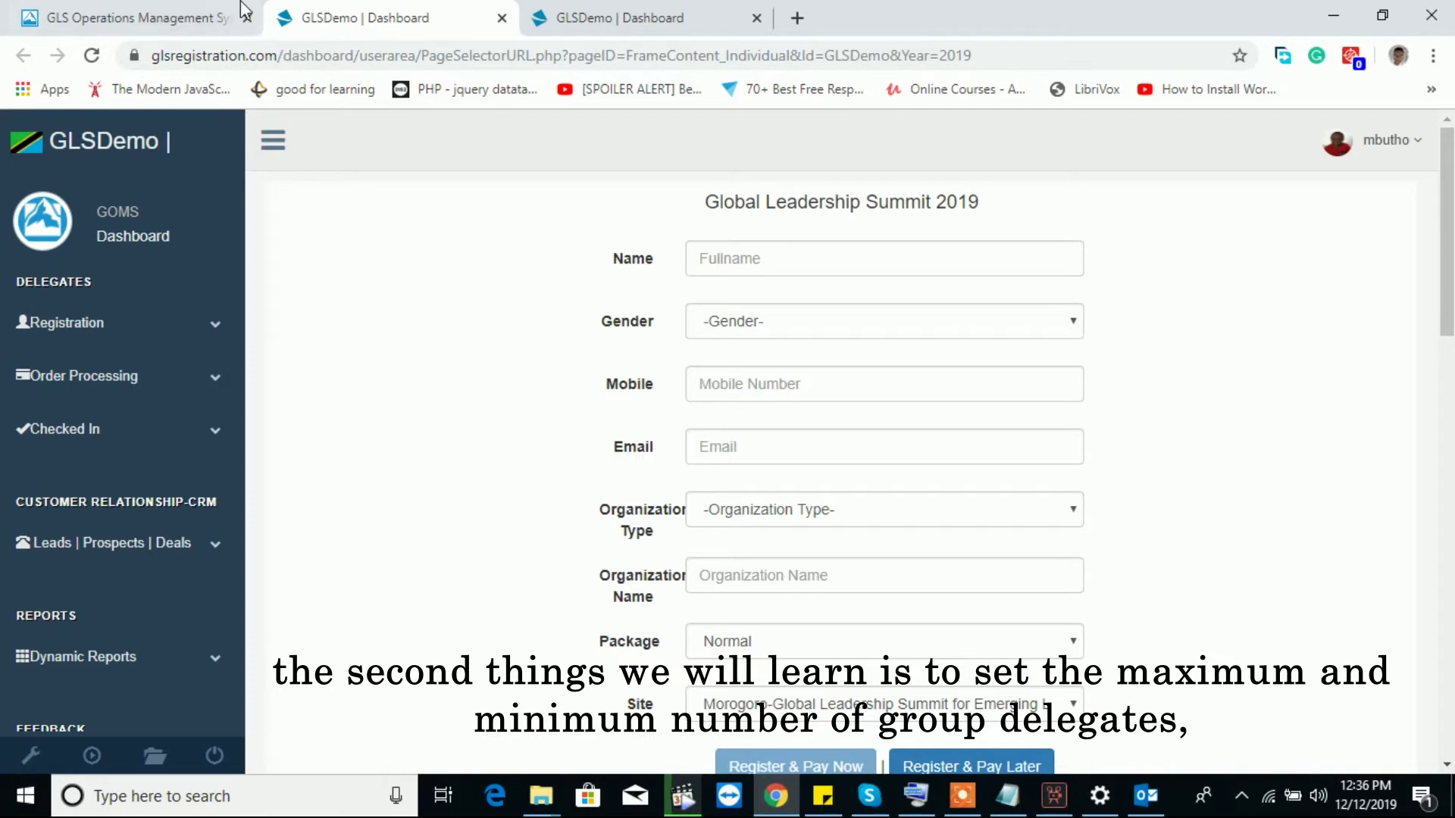
# - Examine the delegate numbers offered by the Quantity field of the group registration form
pyautogui.click(180, 9)
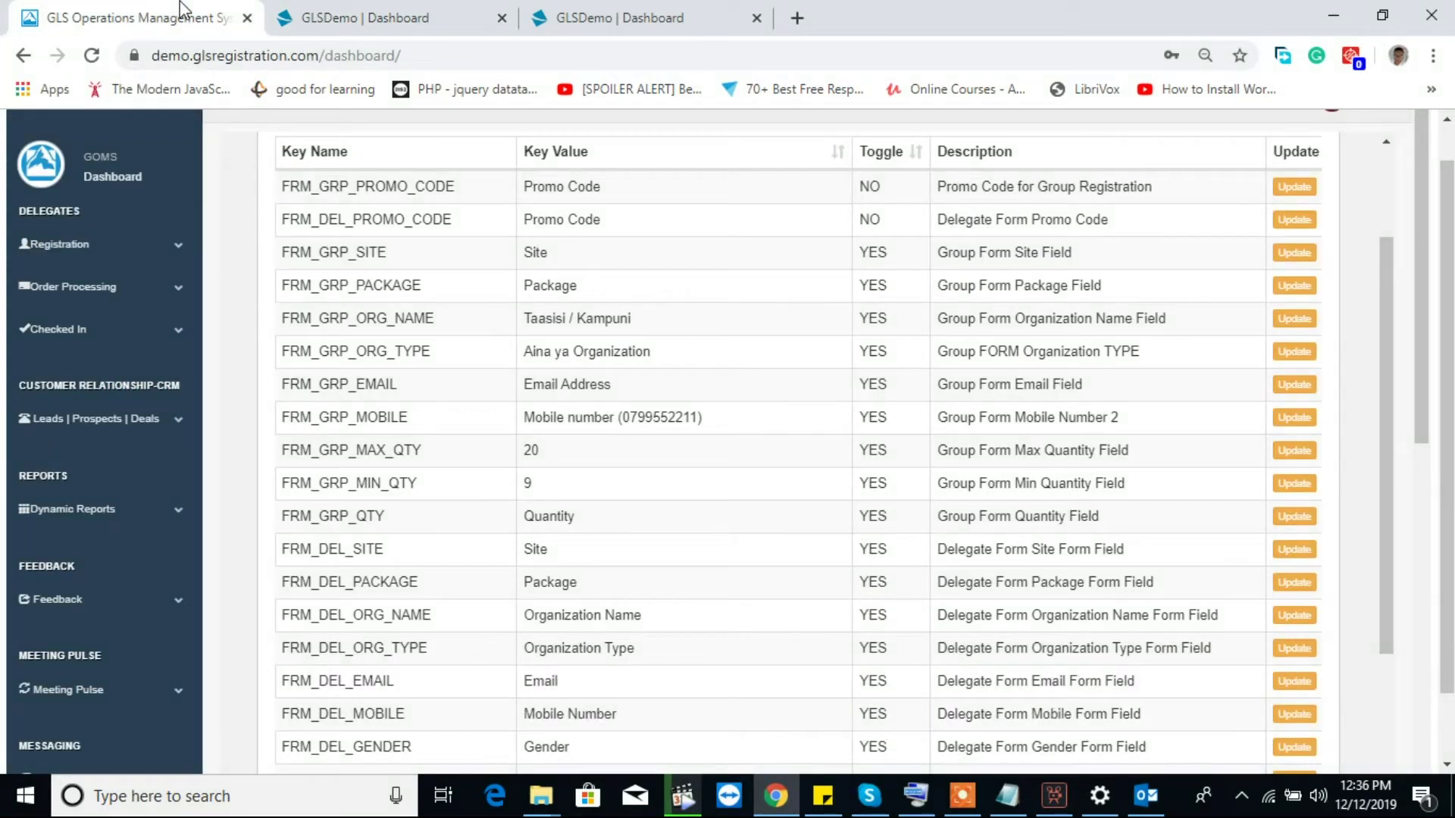
pyautogui.click(653, 10)
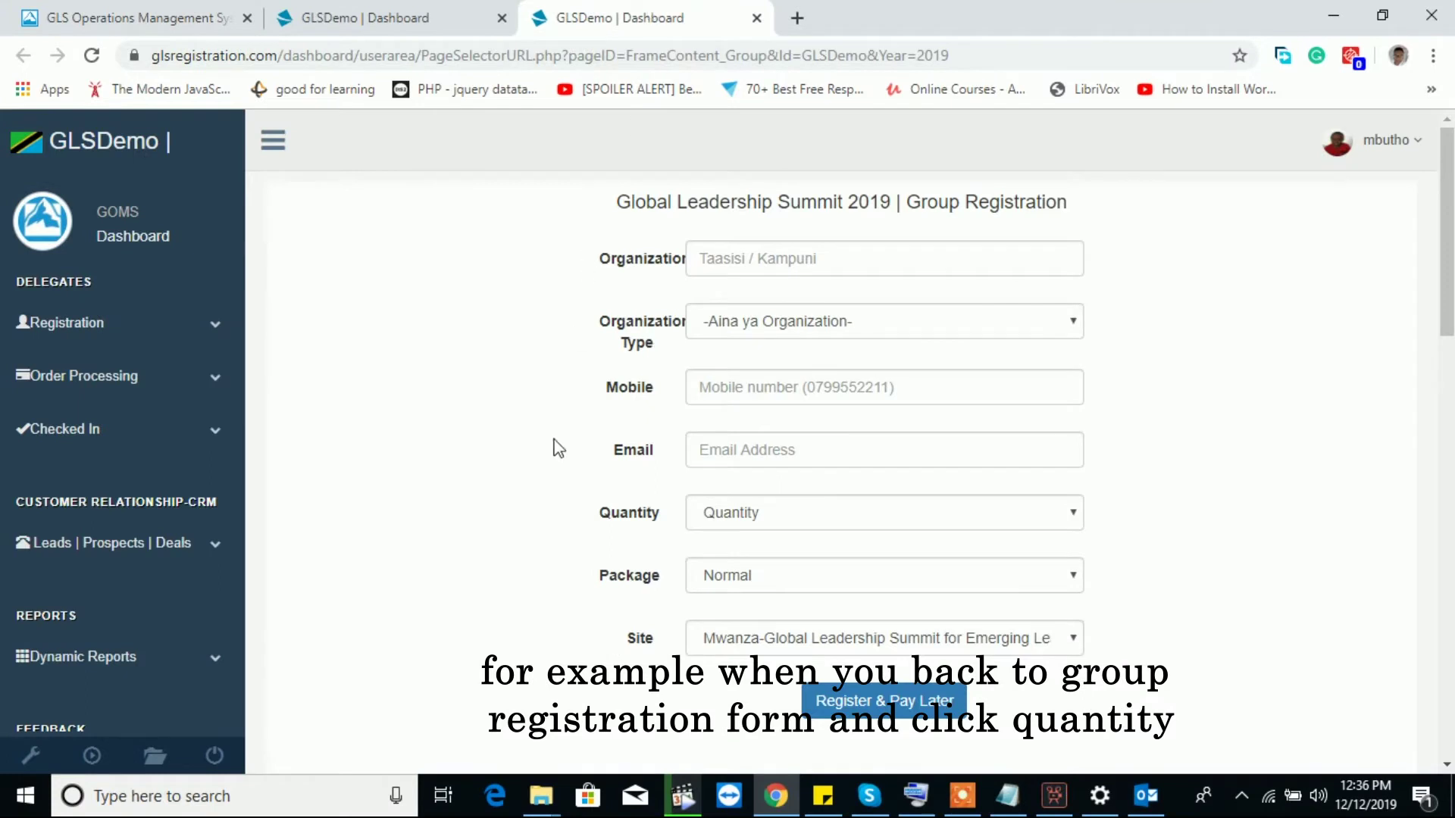
pyautogui.click(753, 515)
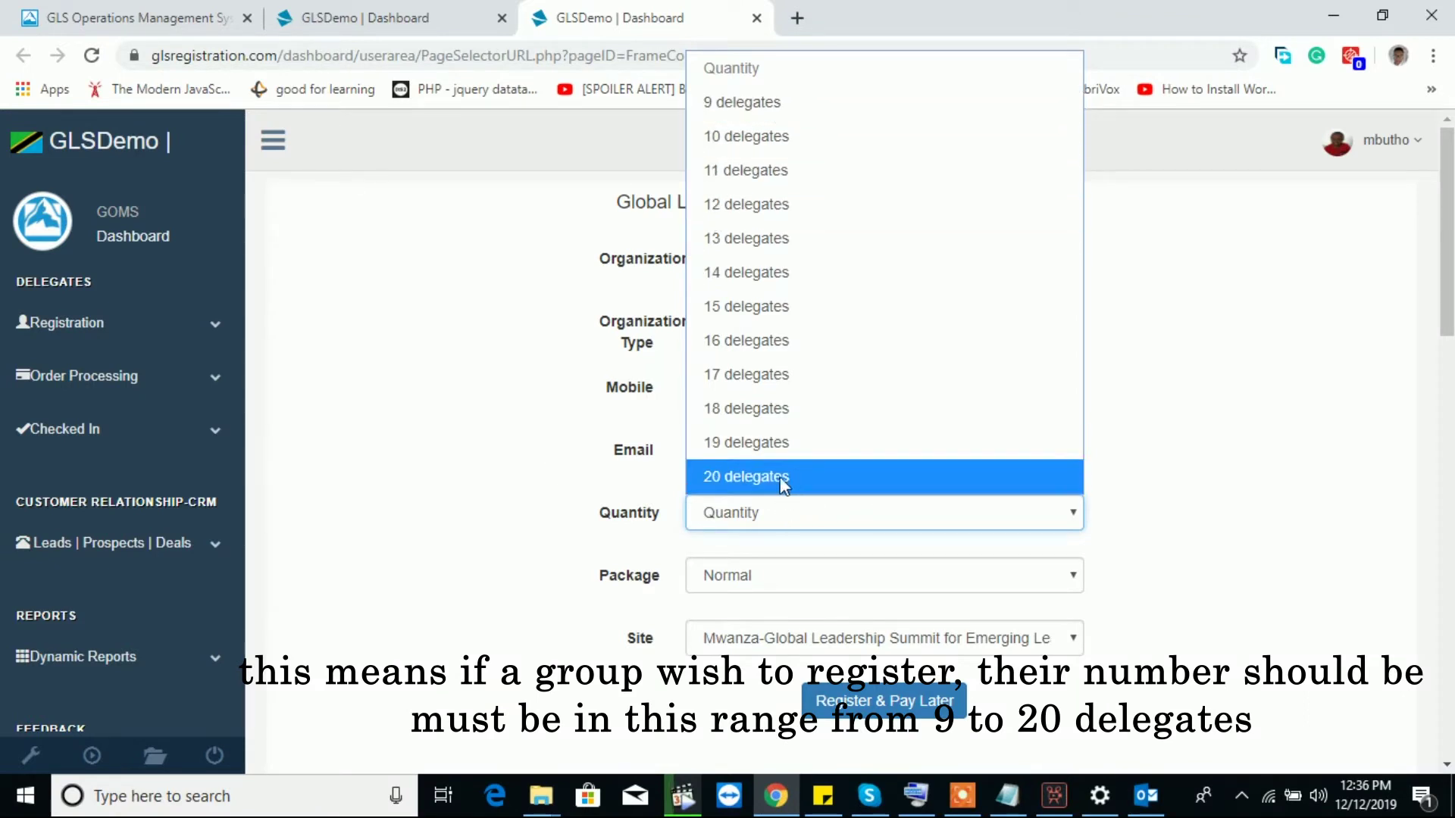
pyautogui.click(510, 502)
# - Return to the global variables and update the key value of FRM_GRP_MAX_QTY to 50
pyautogui.click(153, 17)
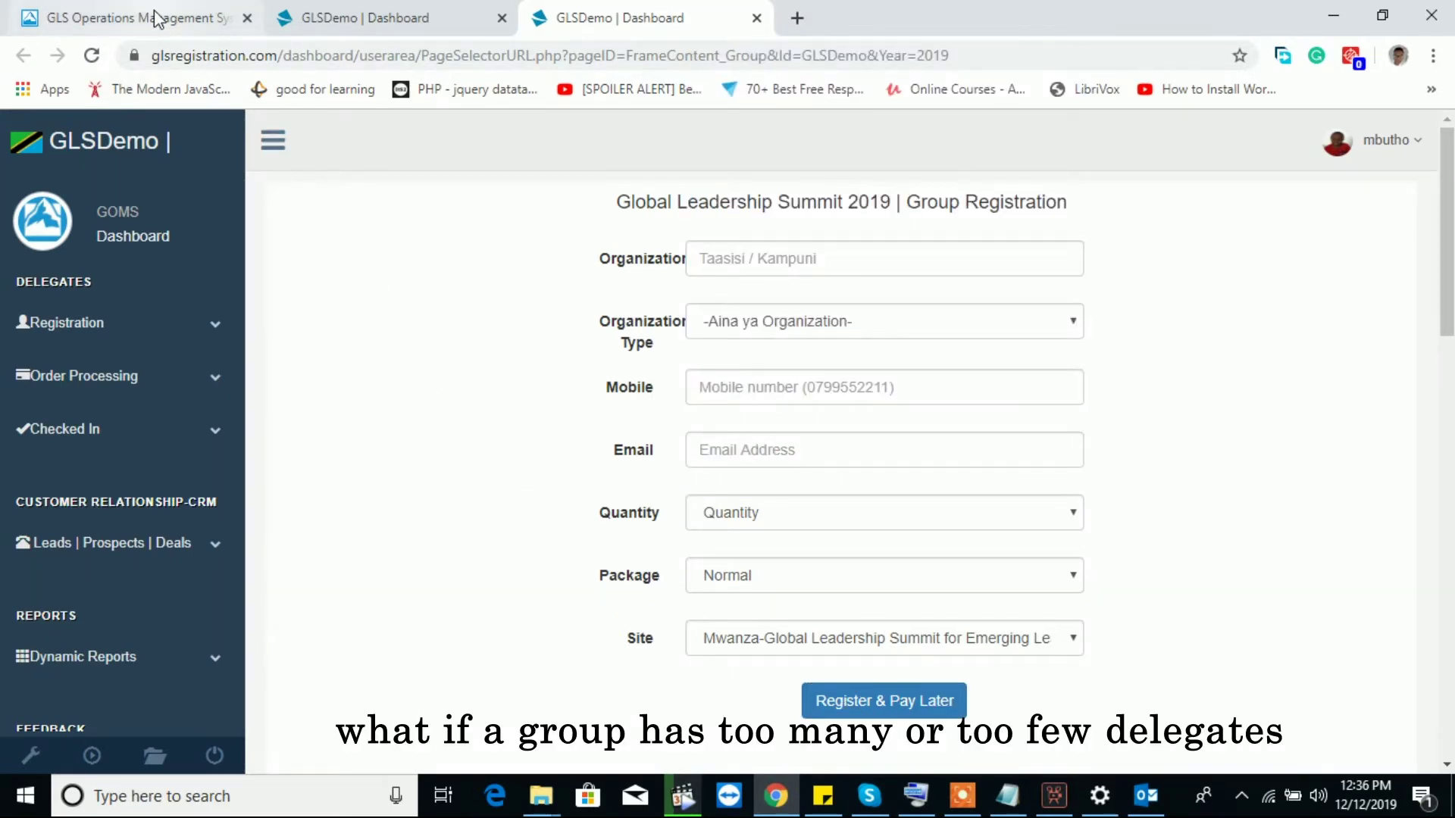
pyautogui.scroll(3, 561, 409)
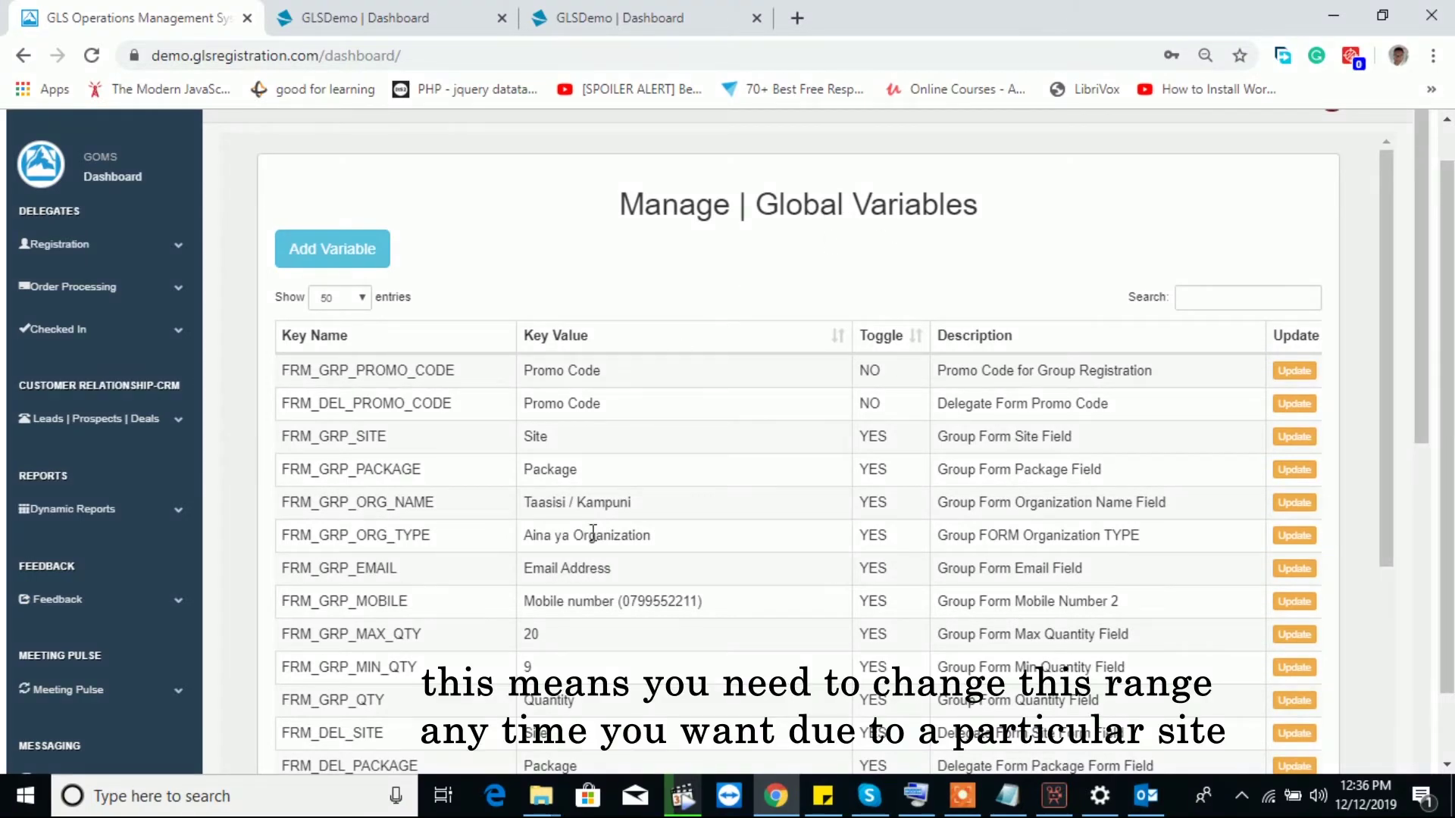
pyautogui.scroll(-3, 594, 529)
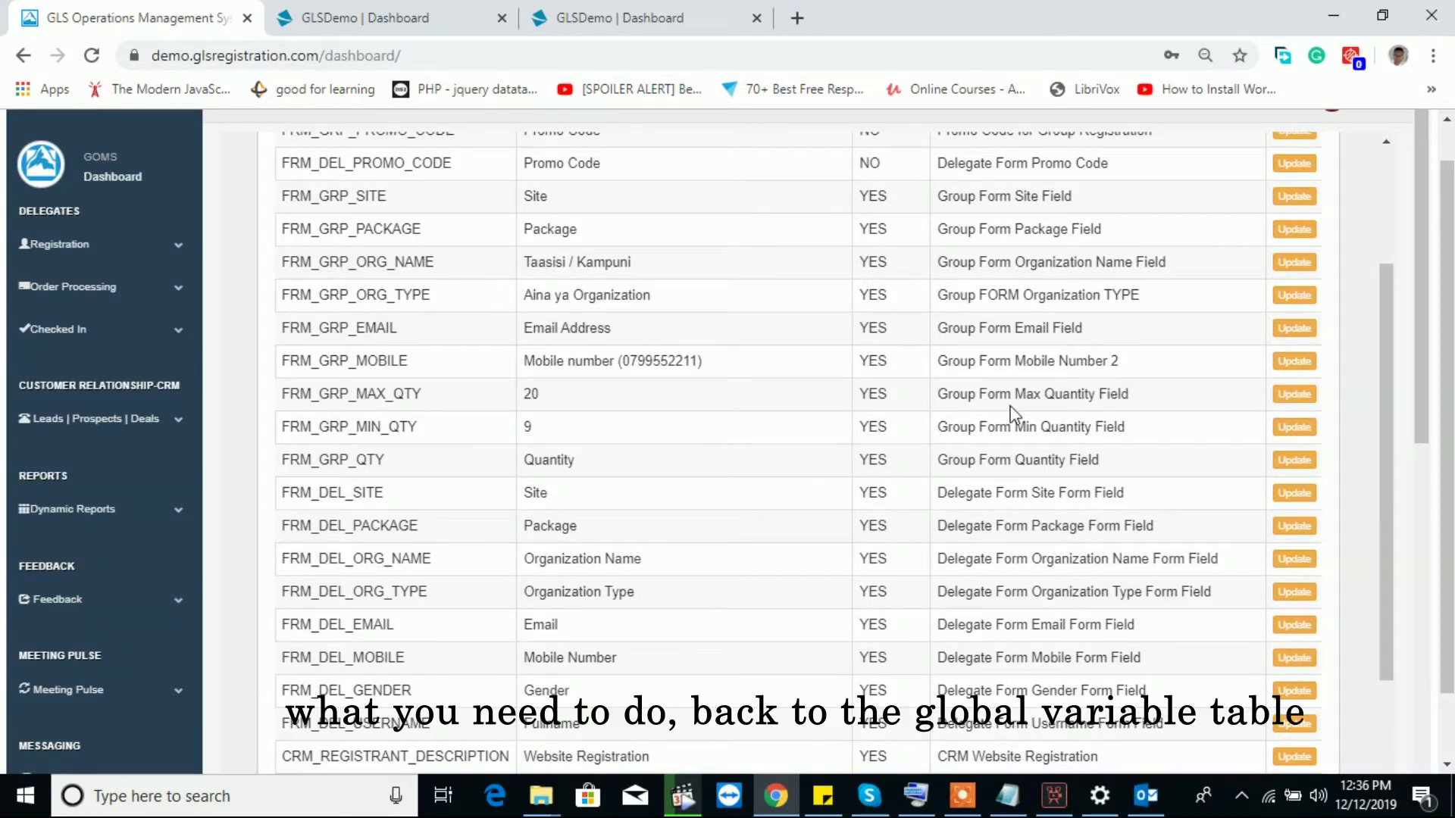
pyautogui.click(1290, 395)
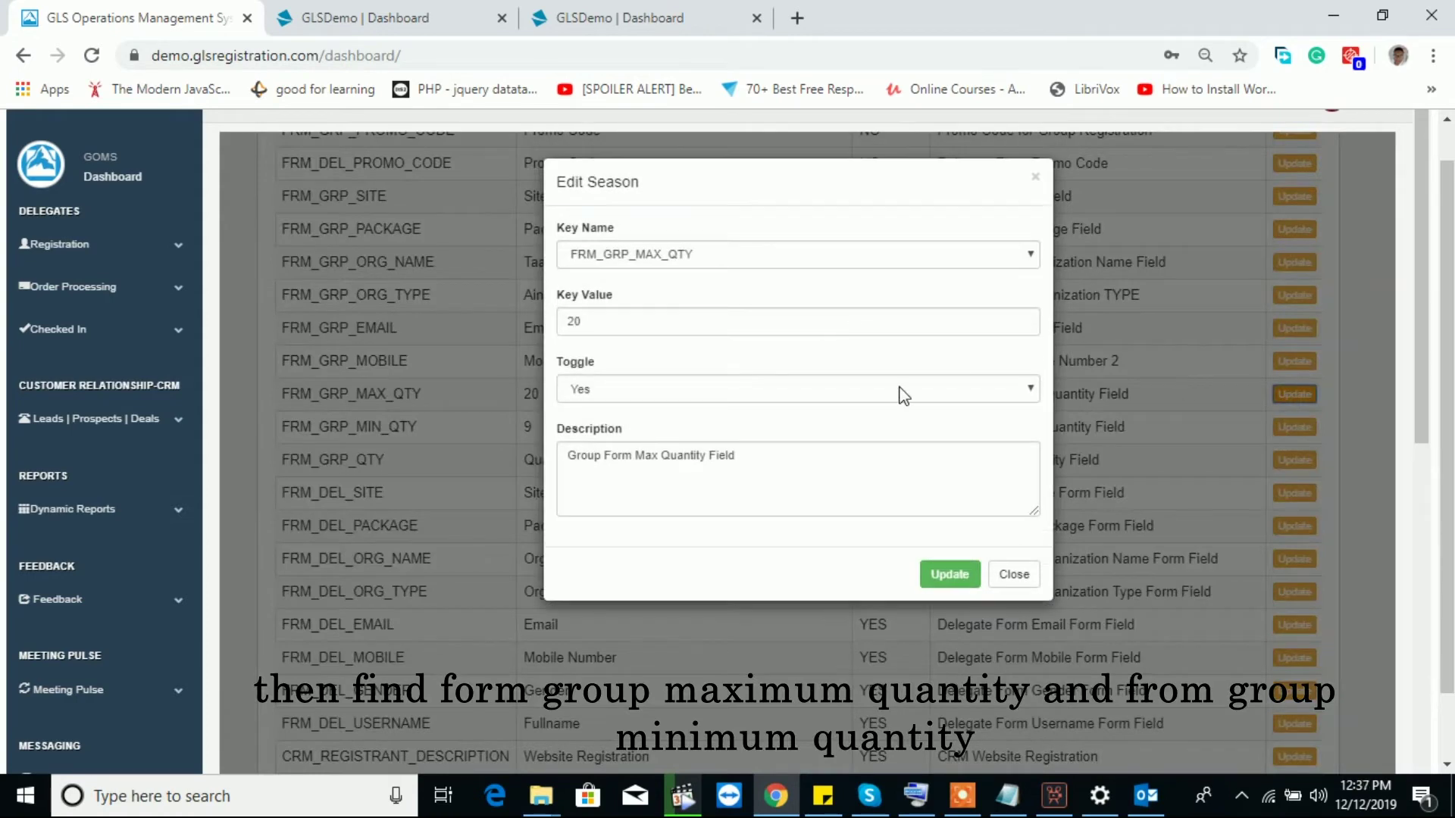
pyautogui.click(592, 323)
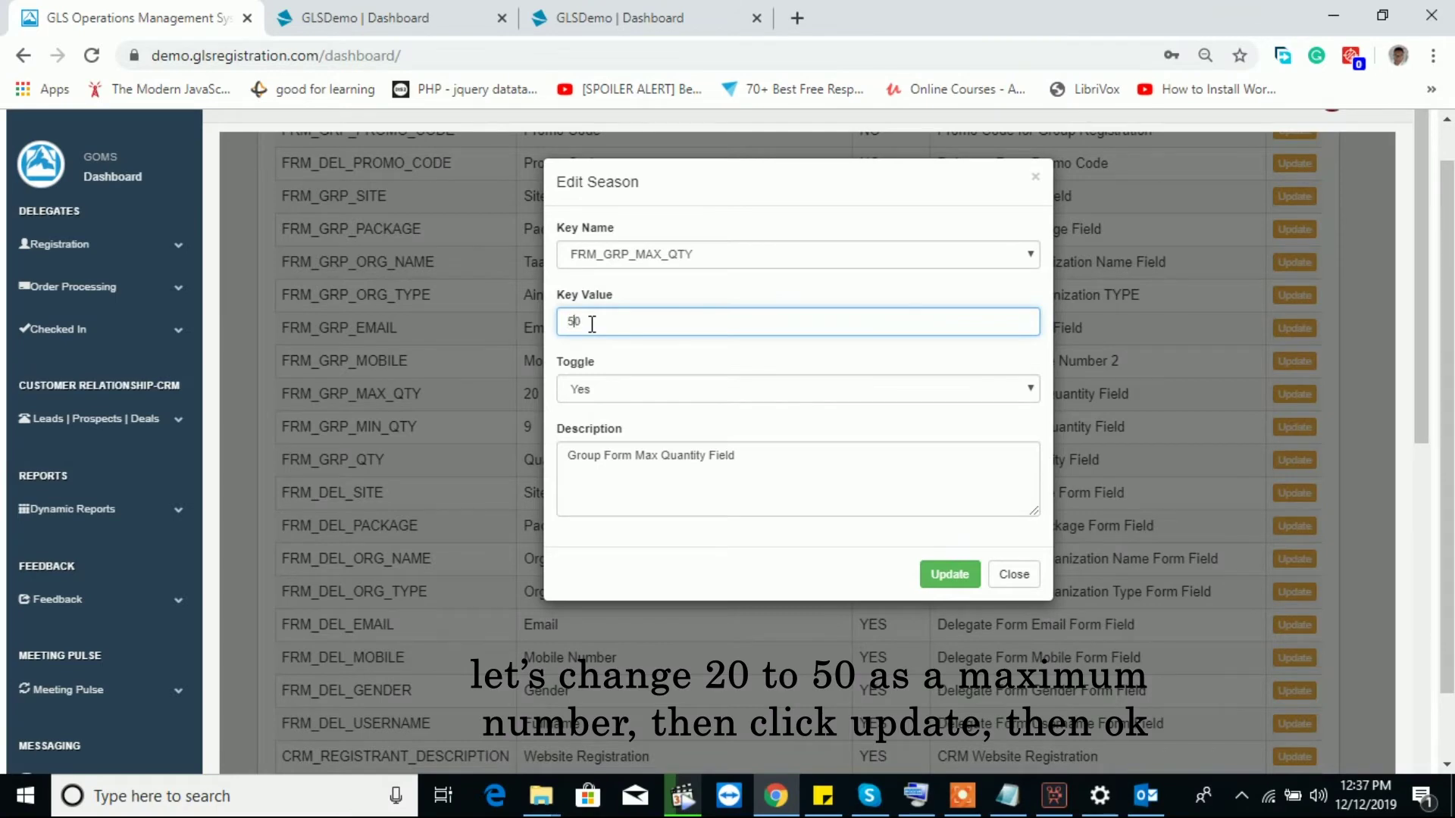
pyautogui.click(949, 578)
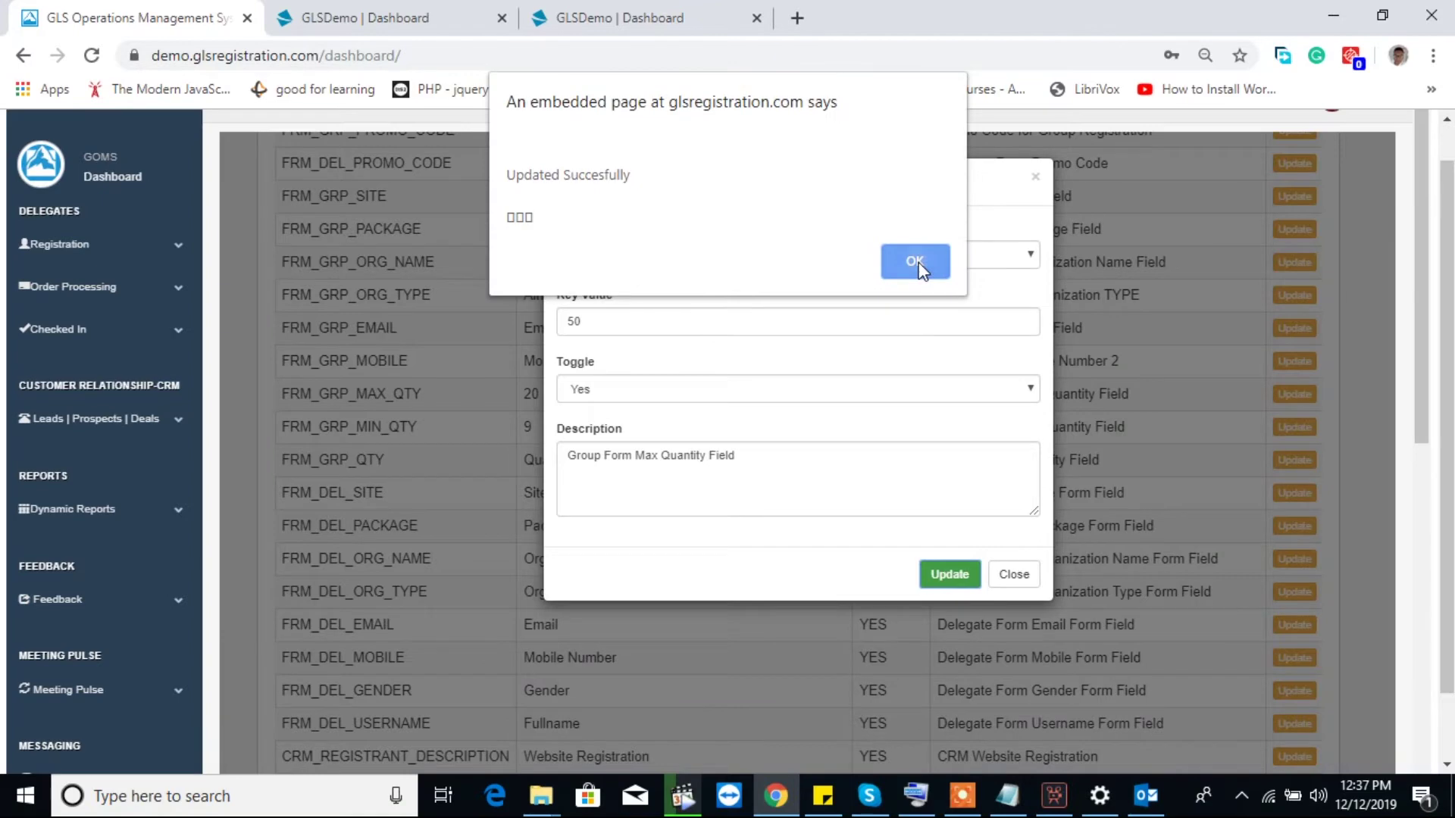
pyautogui.click(920, 261)
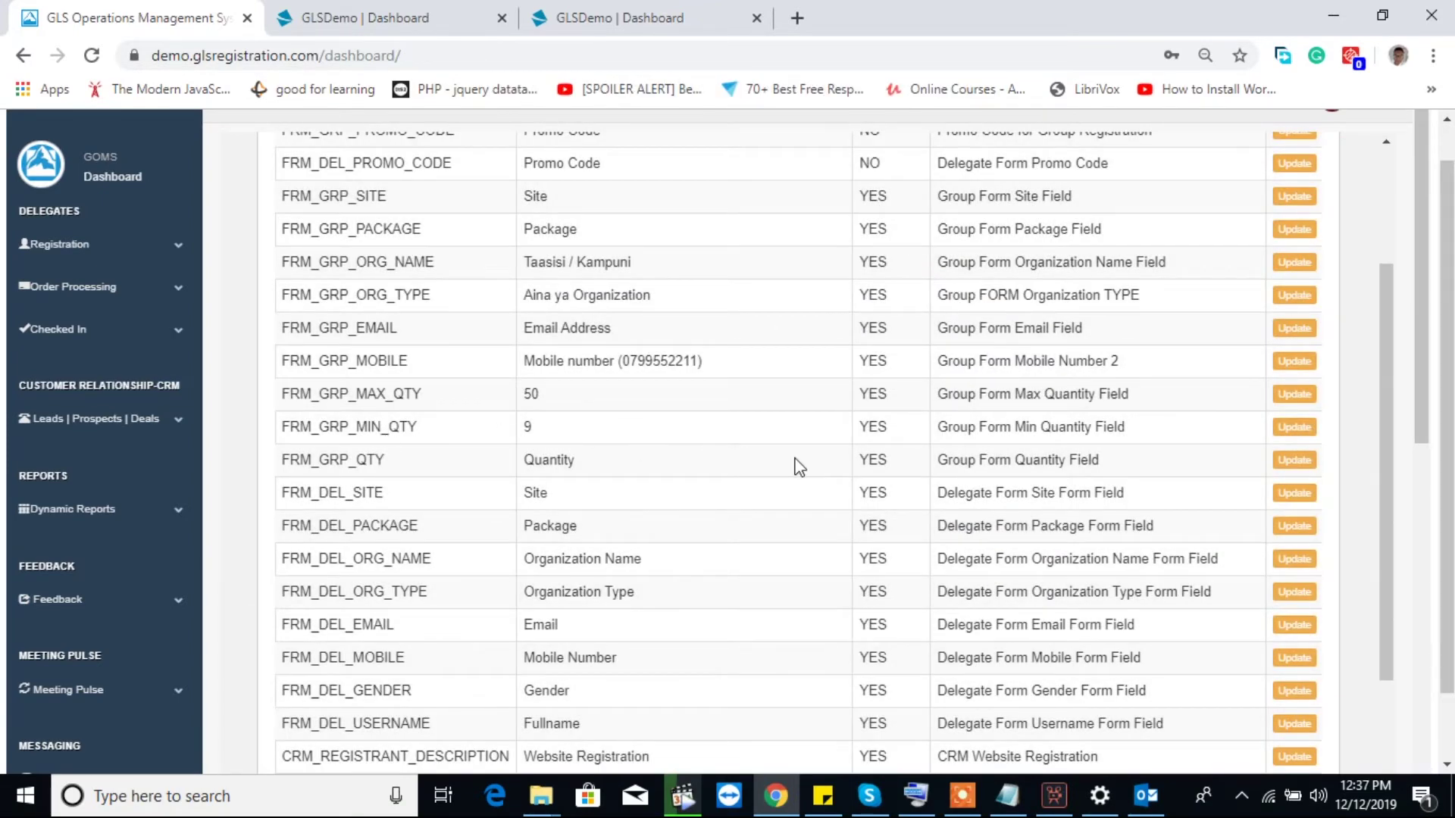
# - Update the key value of the global variable FRM_GRP_MIN_QTY to 20
pyautogui.click(1296, 429)
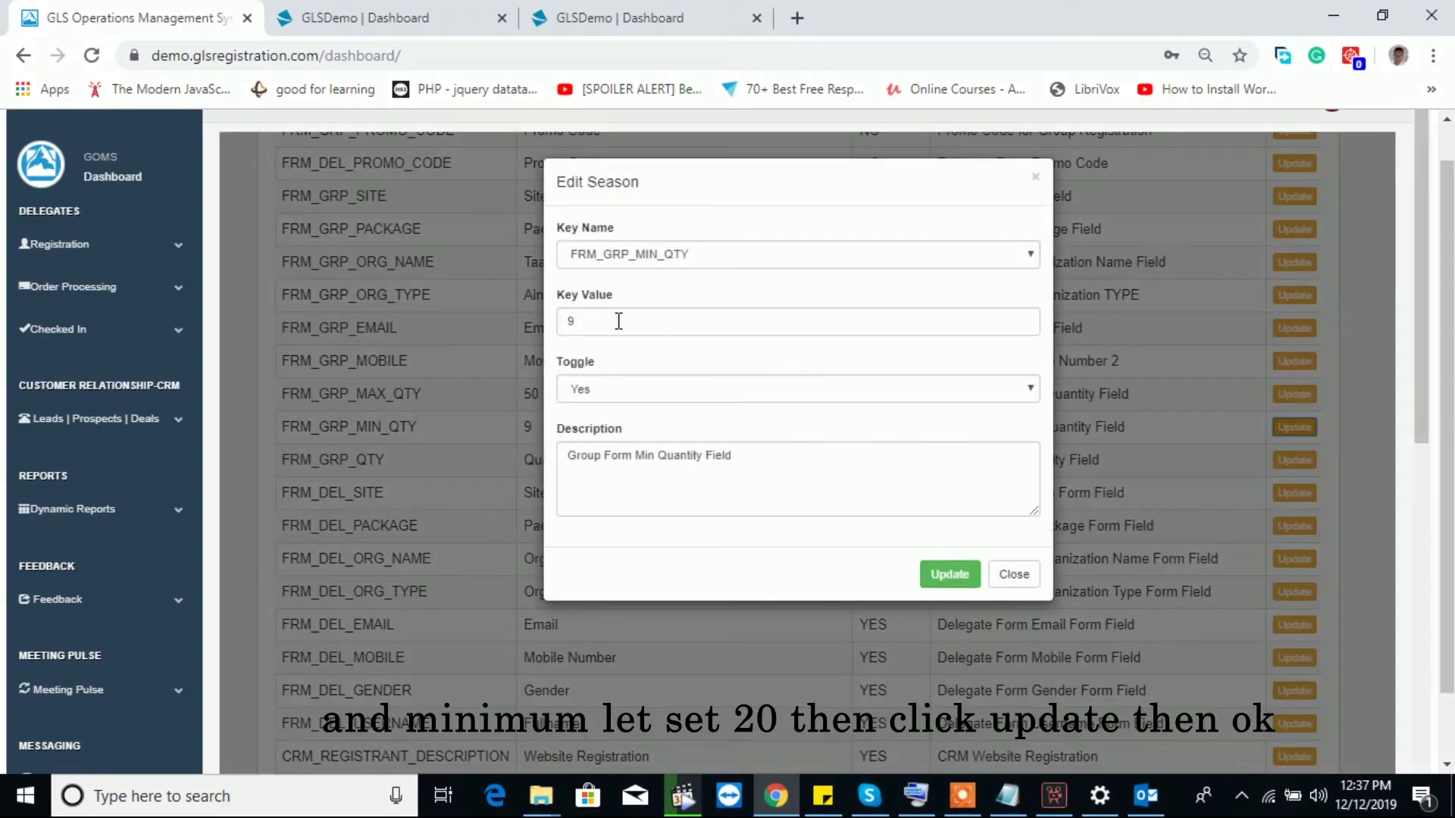
pyautogui.click(622, 321)
pyautogui.write('20')
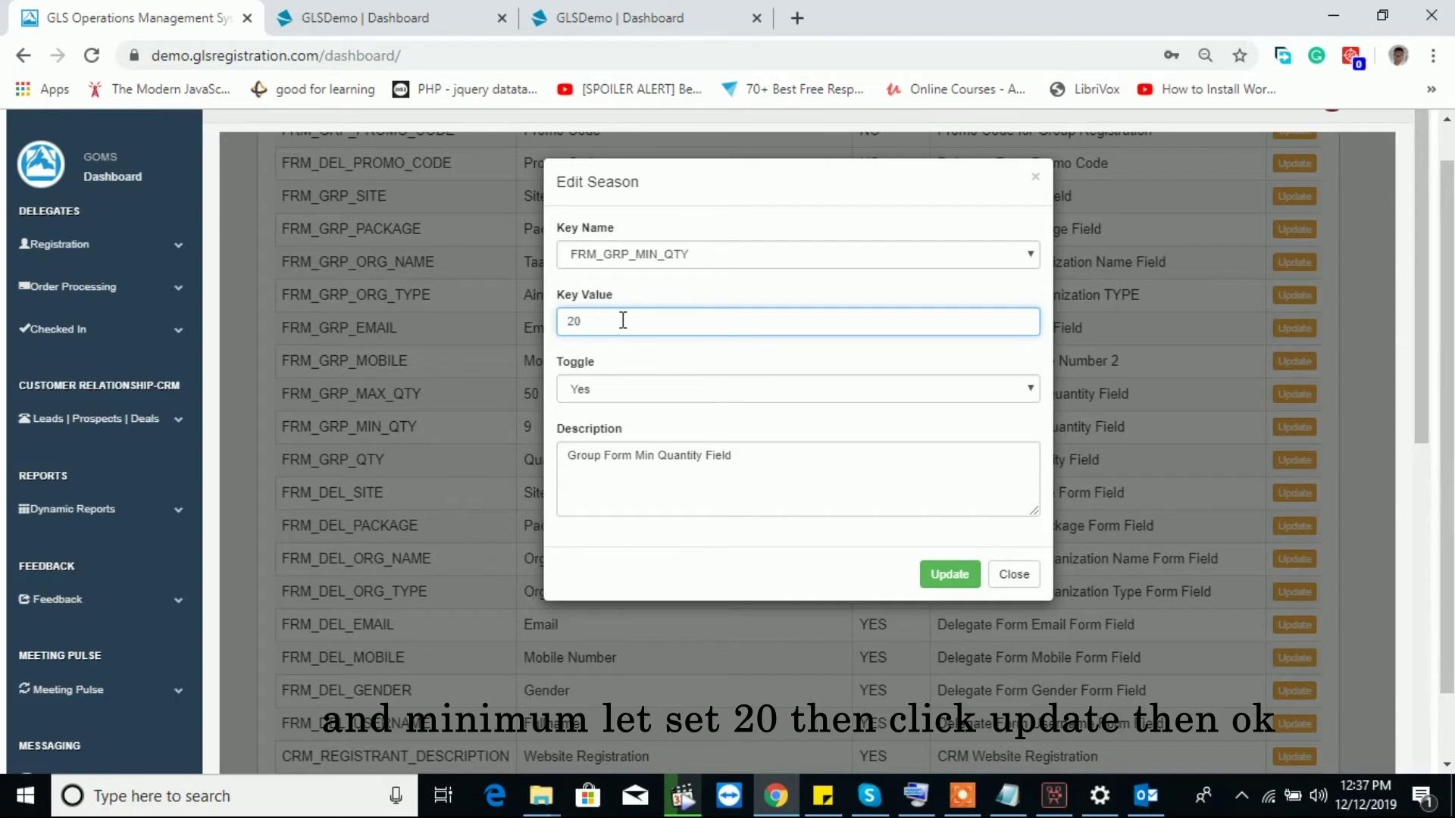
pyautogui.click(752, 287)
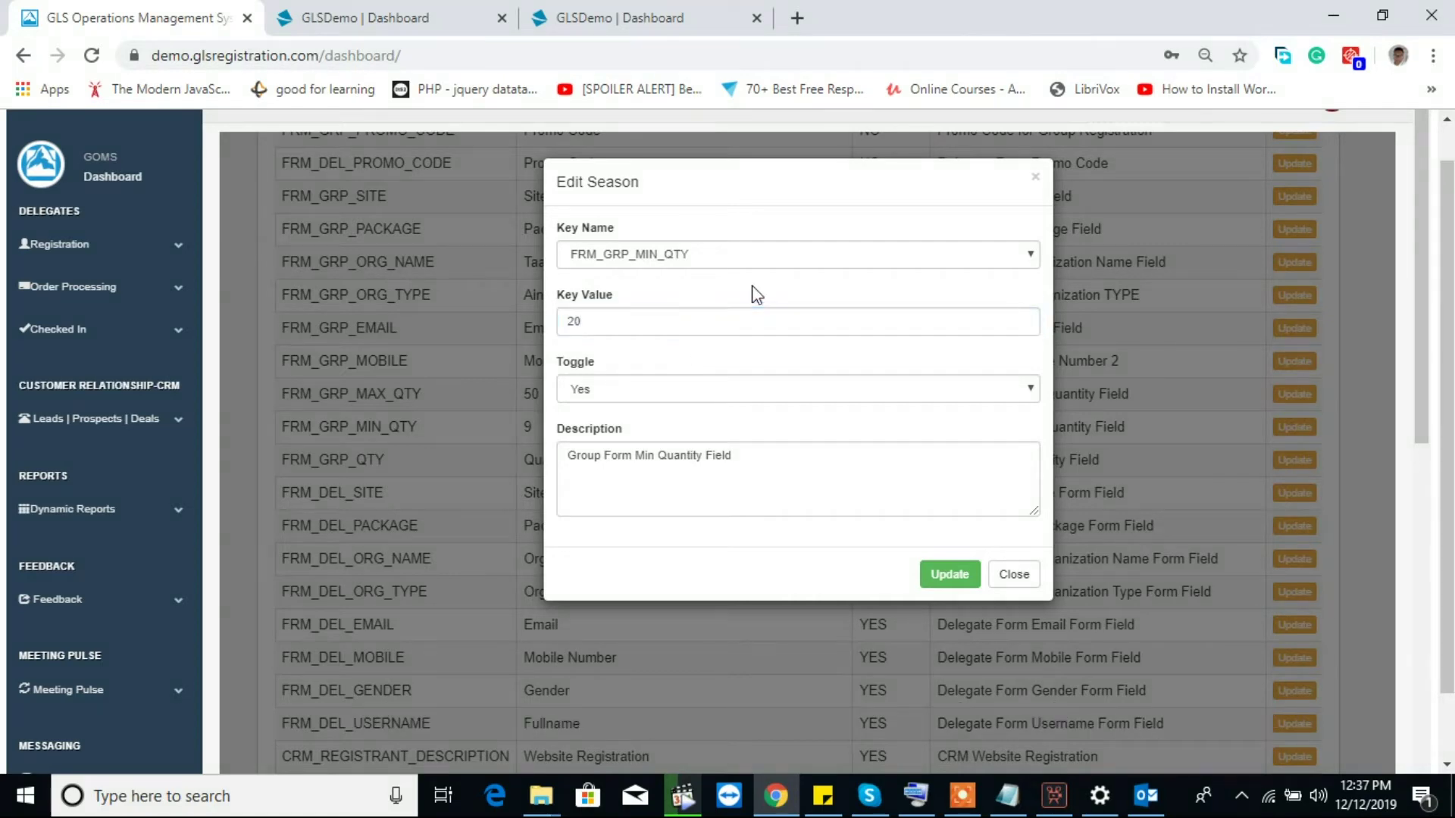
pyautogui.click(943, 578)
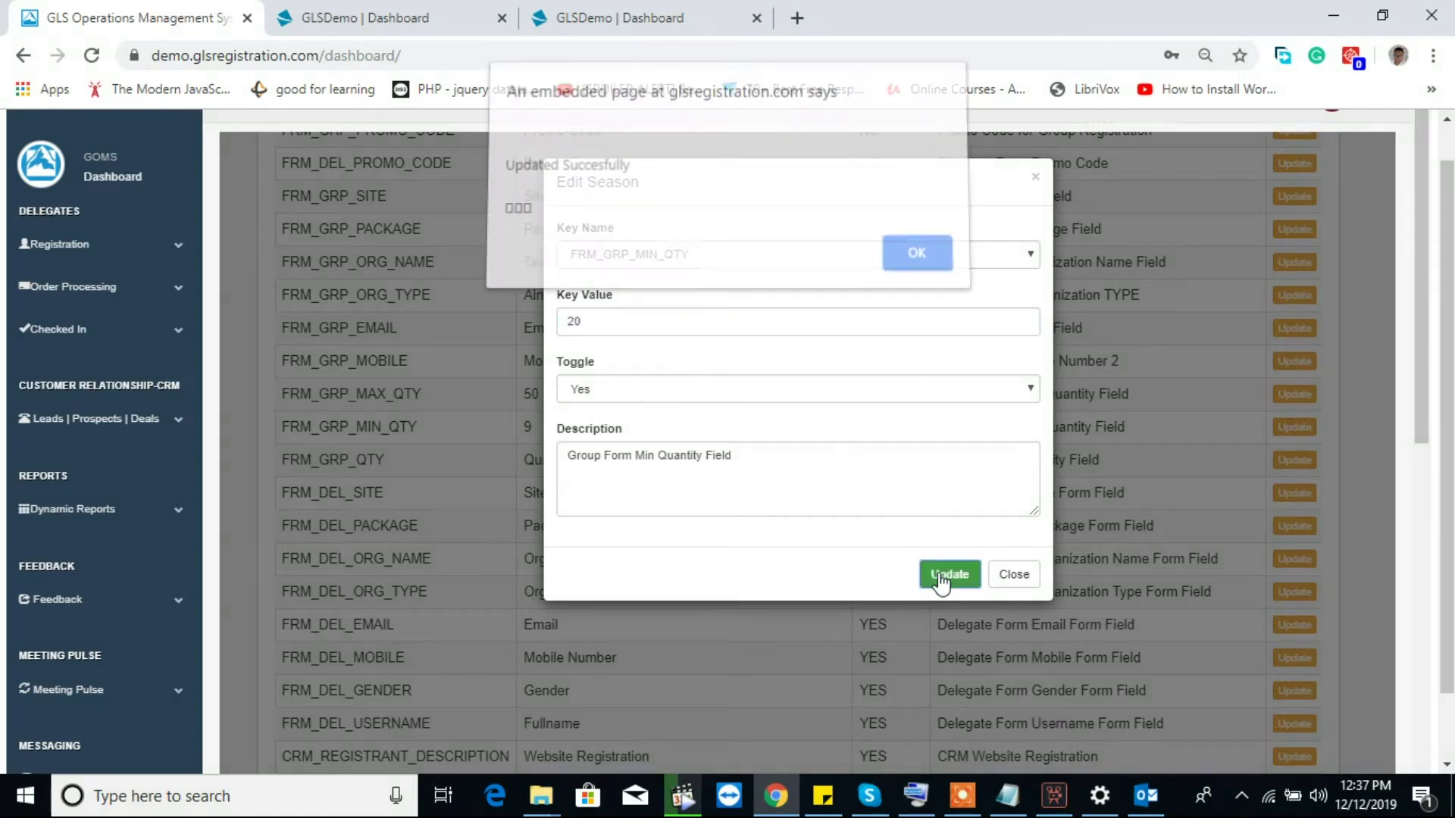
pyautogui.click(905, 277)
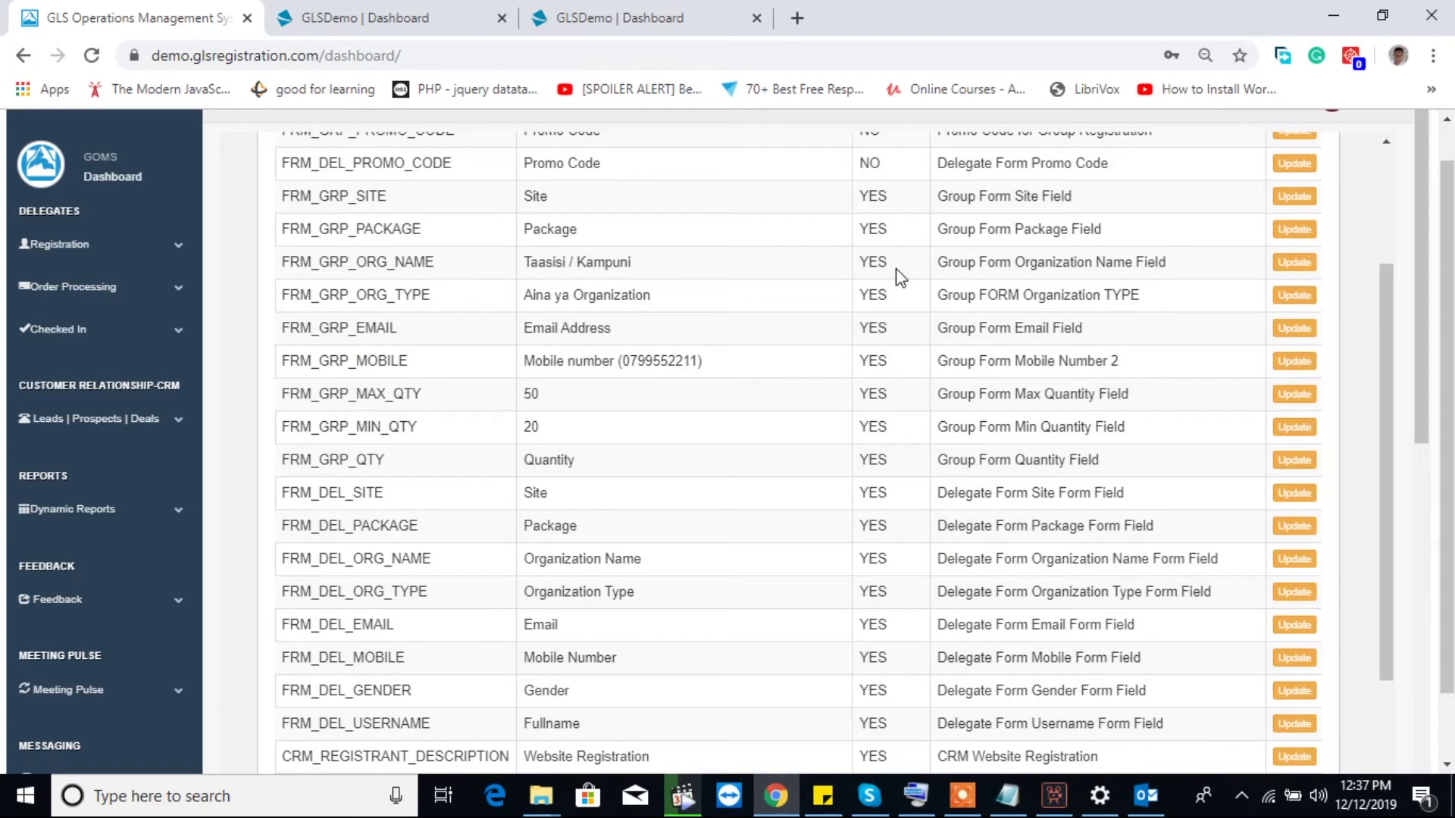
# - Switch to the group registration form and check the delegate numbers offered by its Quantity field
pyautogui.click(593, 11)
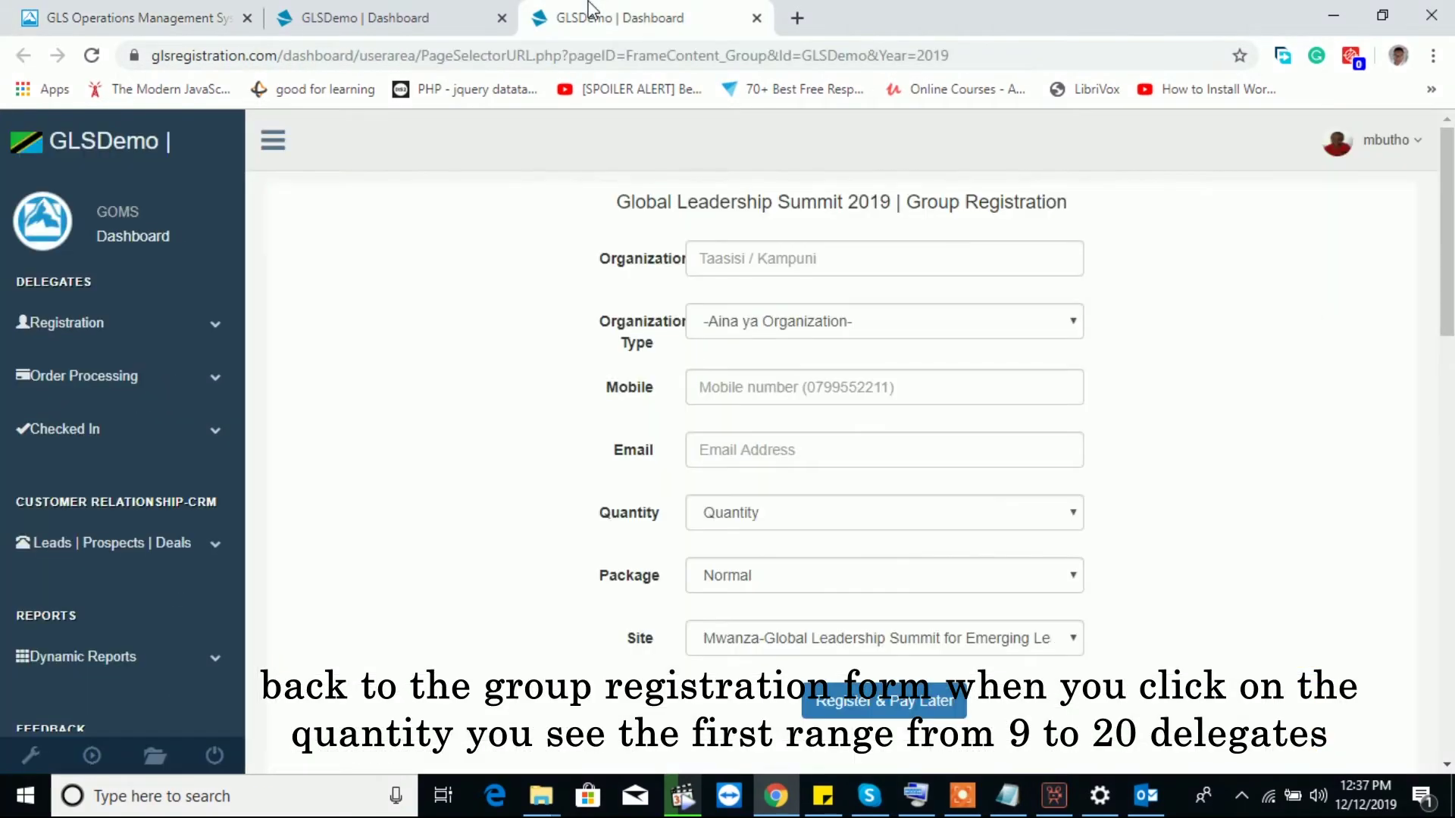
pyautogui.click(738, 516)
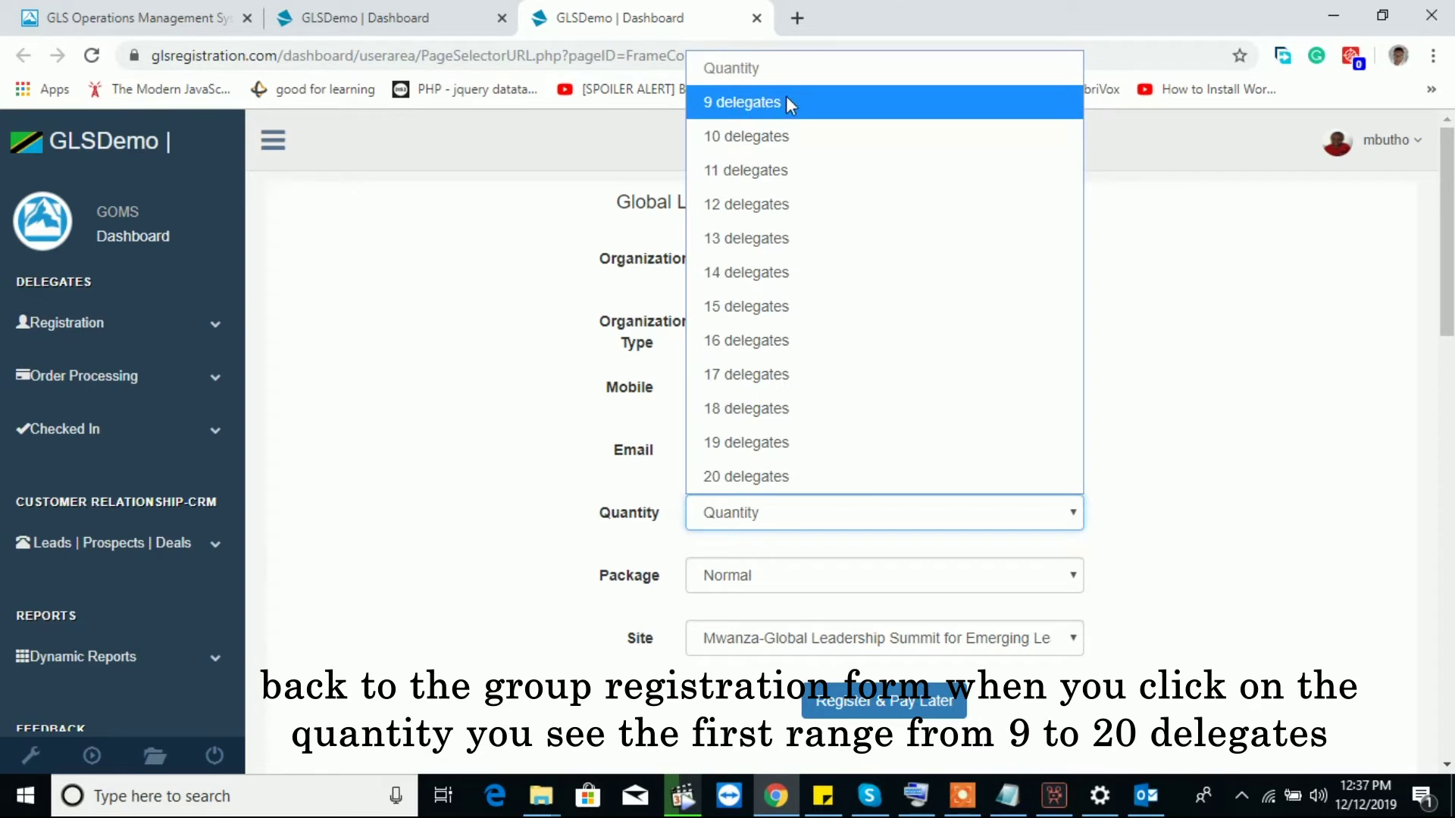
pyautogui.click(470, 523)
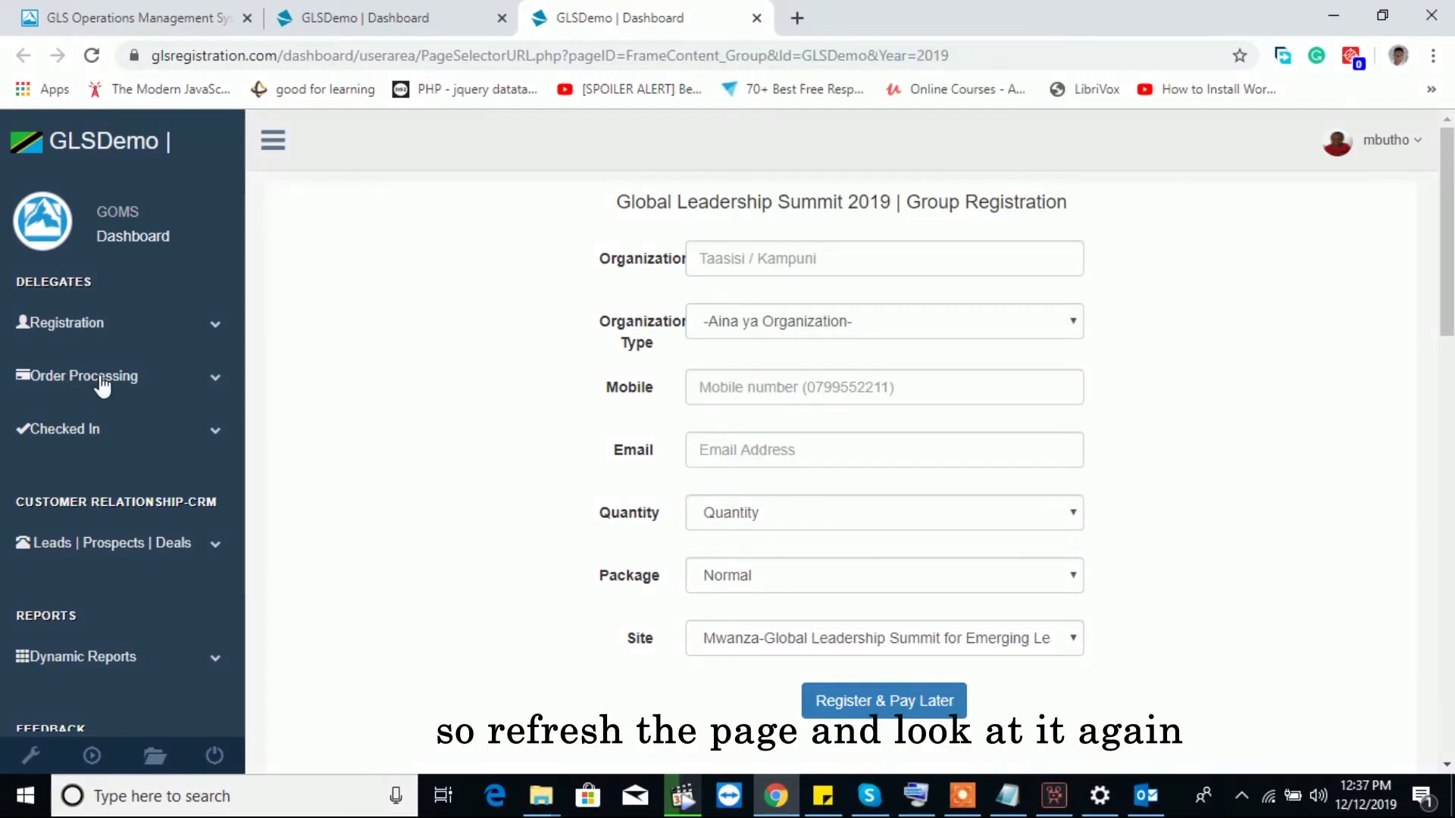
# - Reload the group registration form and examine the full range of delegate numbers in the Quantity field
pyautogui.click(91, 322)
pyautogui.click(159, 413)
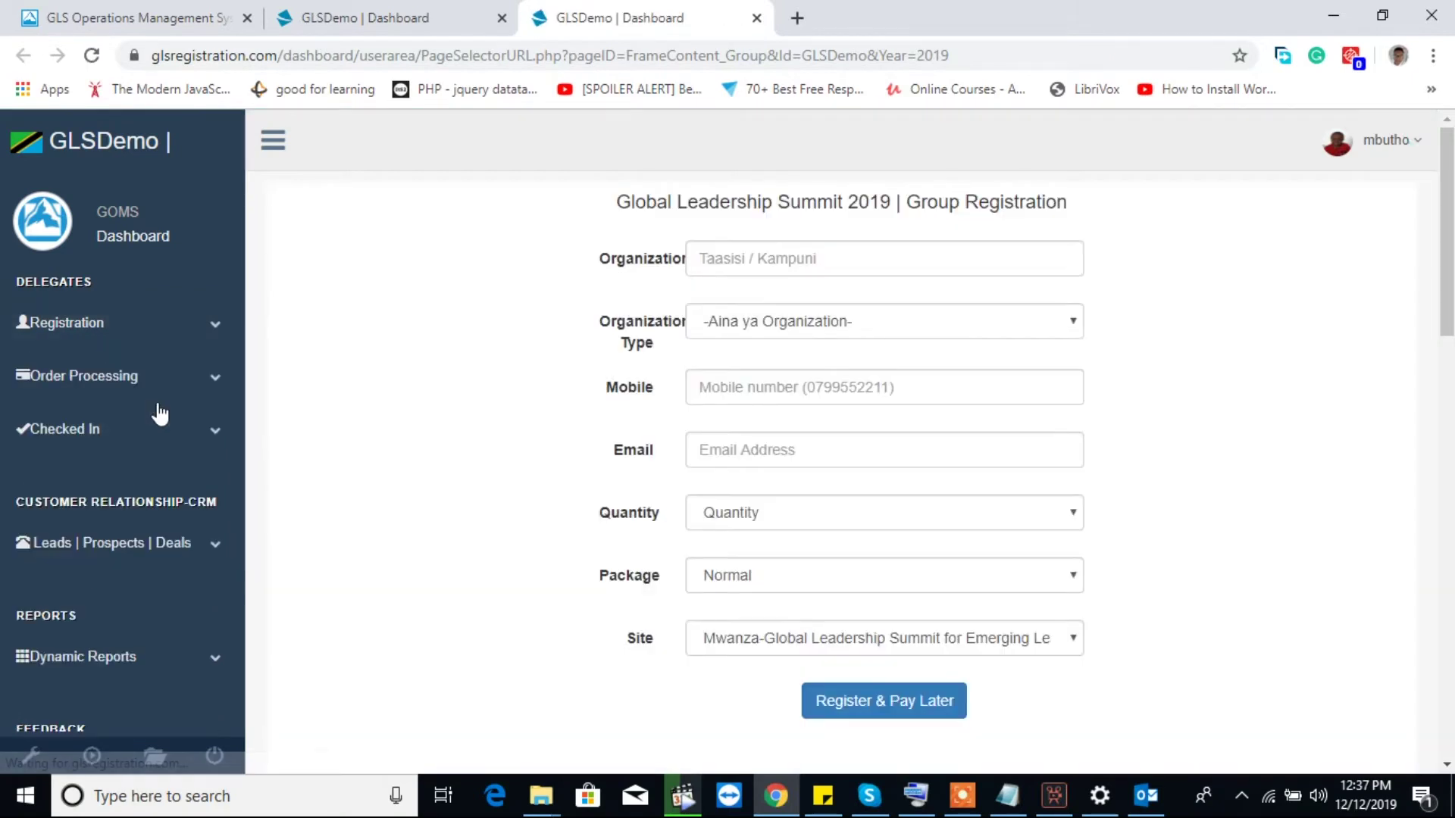
pyautogui.click(740, 526)
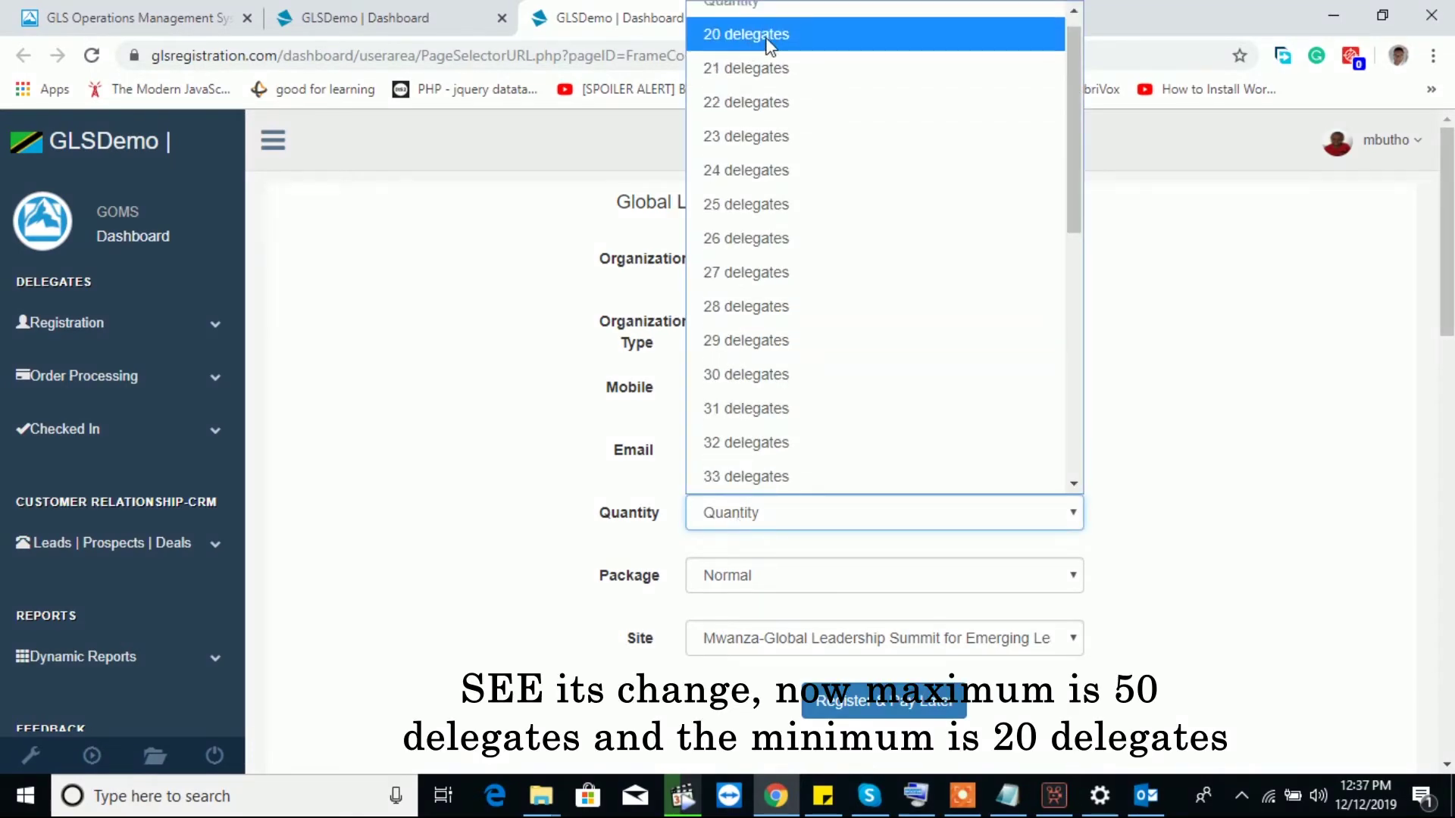
pyautogui.scroll(-5, 824, 409)
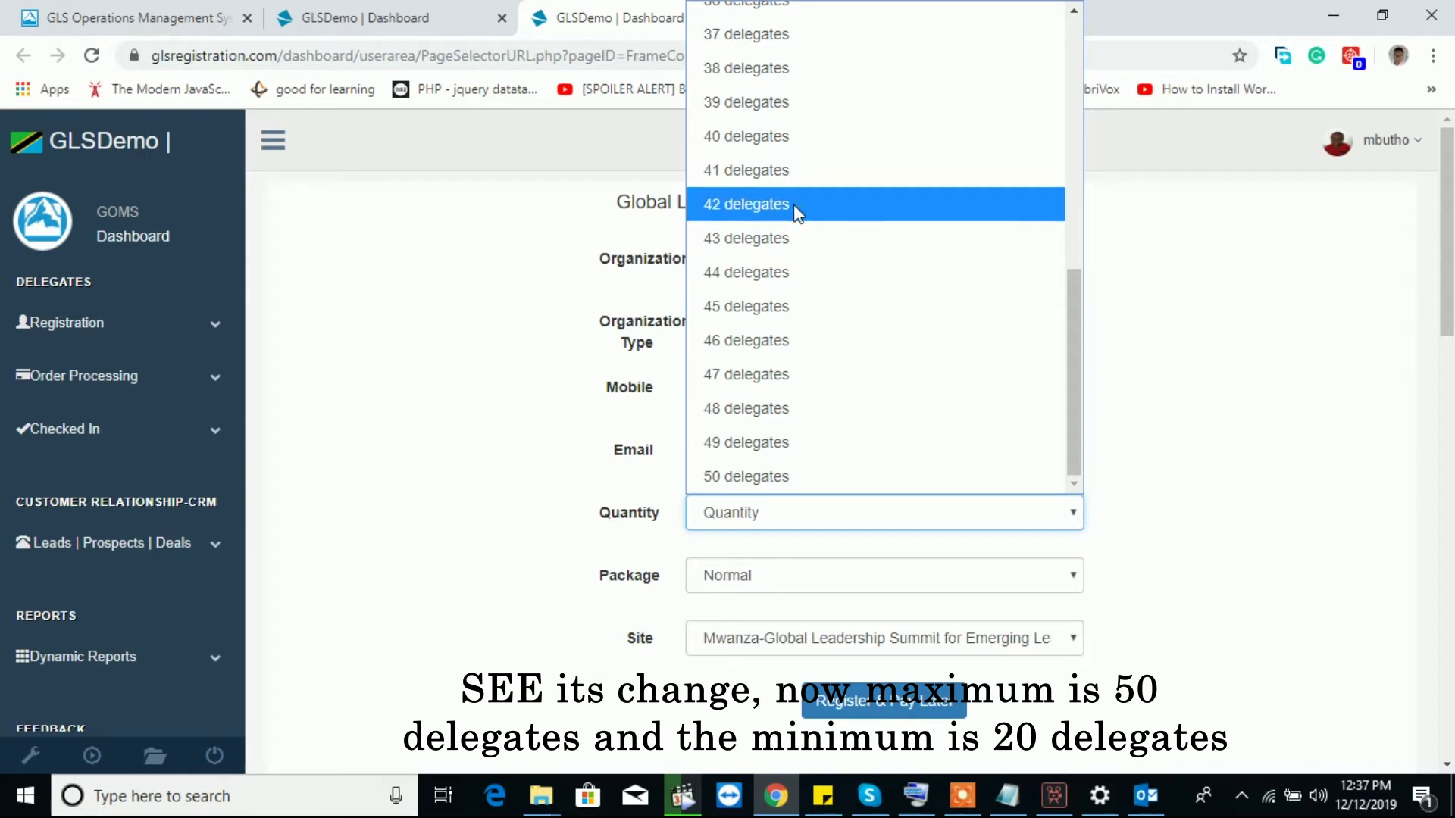
pyautogui.scroll(5, 796, 212)
pyautogui.scroll(-5, 795, 214)
pyautogui.scroll(5, 795, 213)
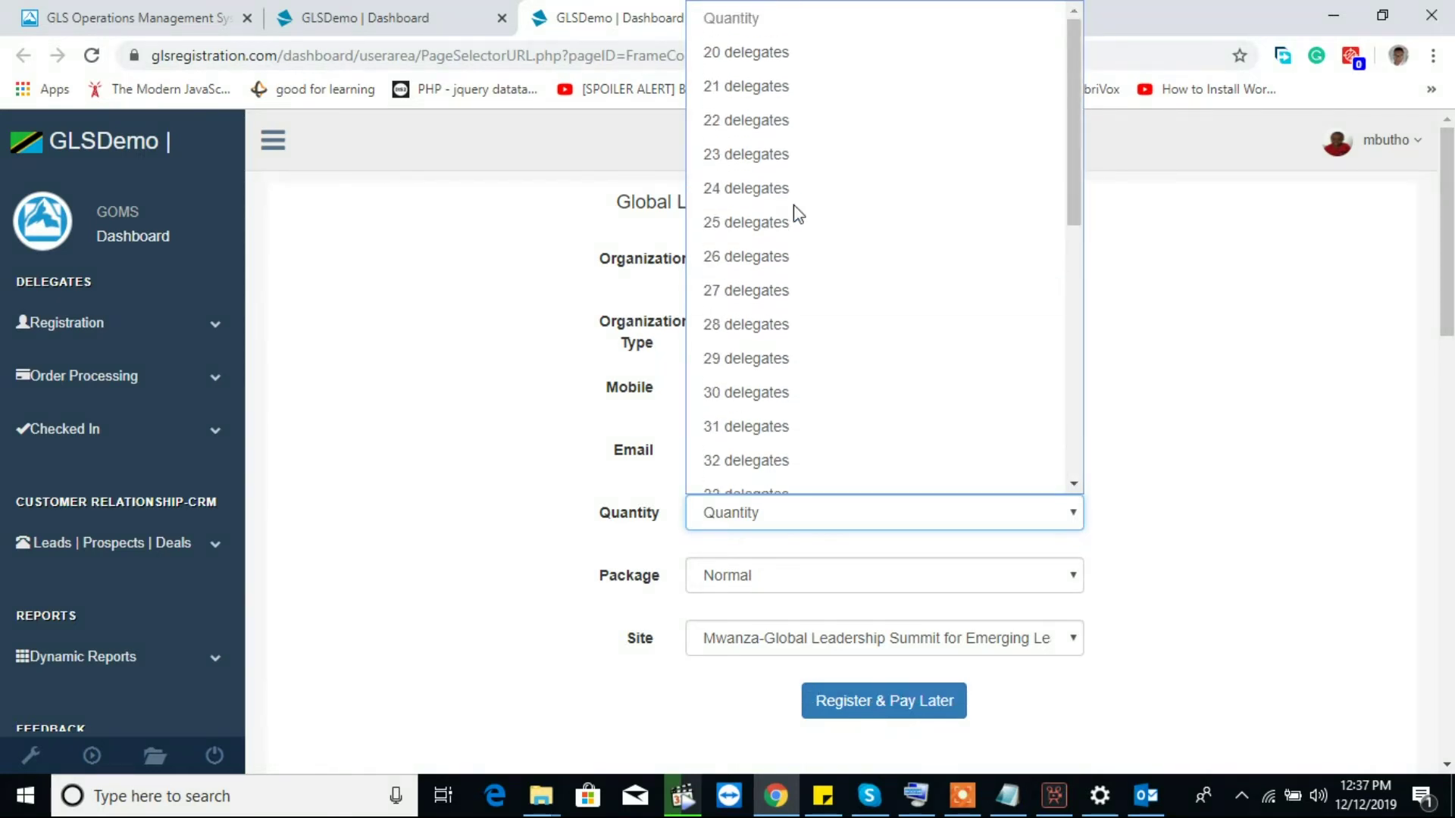
pyautogui.scroll(-5, 796, 213)
pyautogui.scroll(5, 796, 213)
pyautogui.click(363, 464)
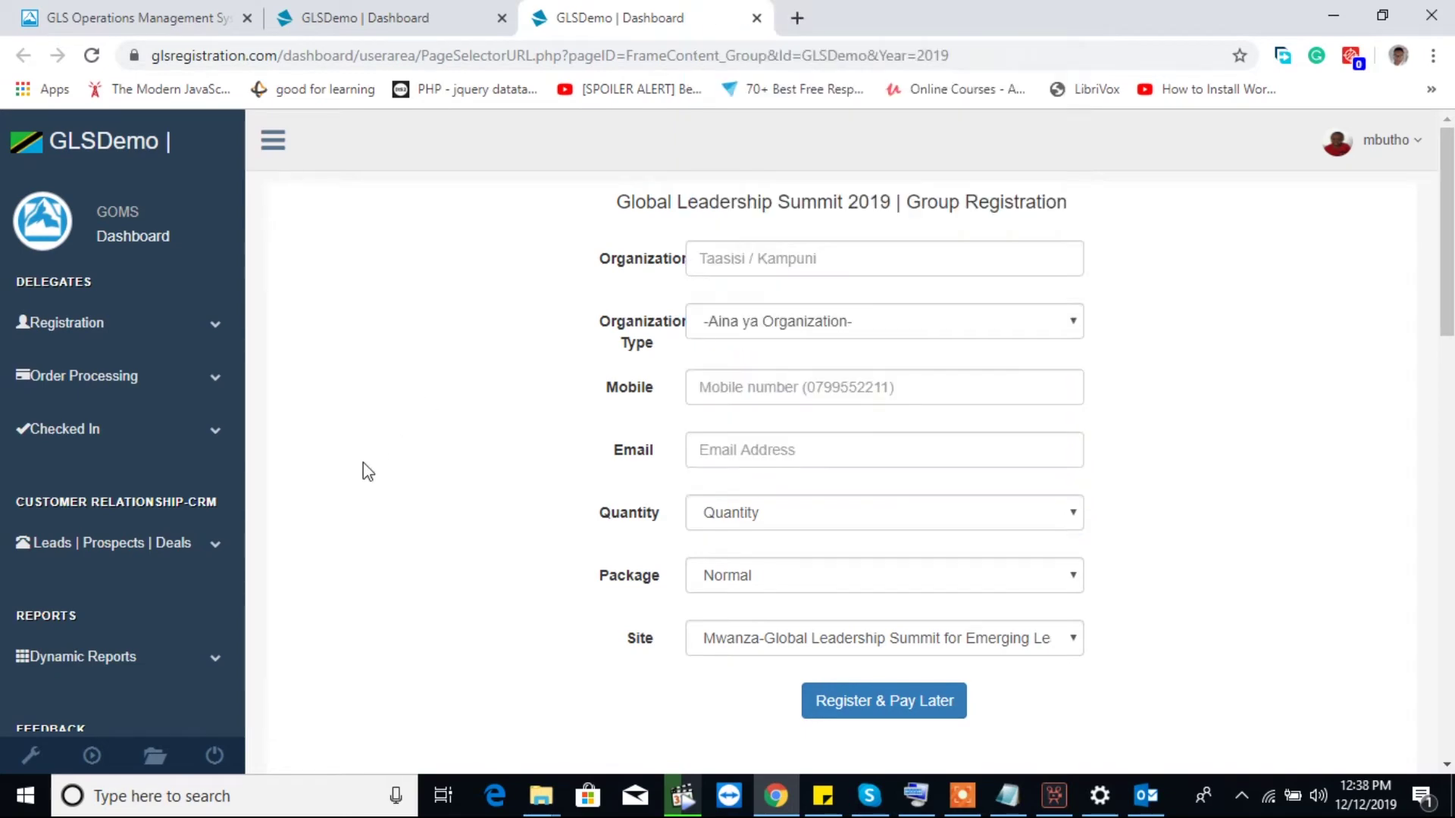
# - Return to the global variables and update the key value of FRM_GRP_MAX_QTY to 20
pyautogui.click(132, 10)
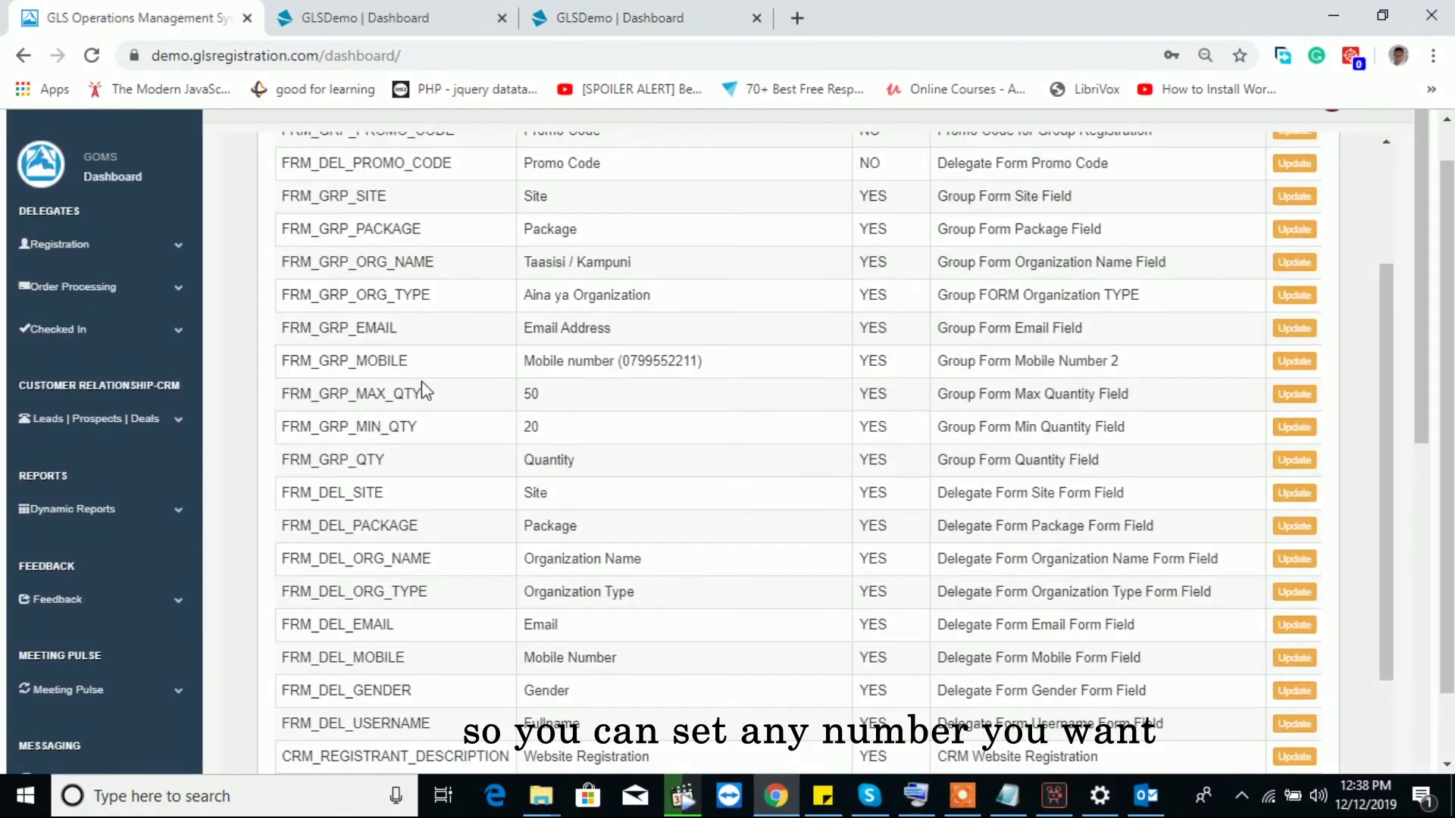
pyautogui.click(1297, 394)
pyautogui.click(1297, 394)
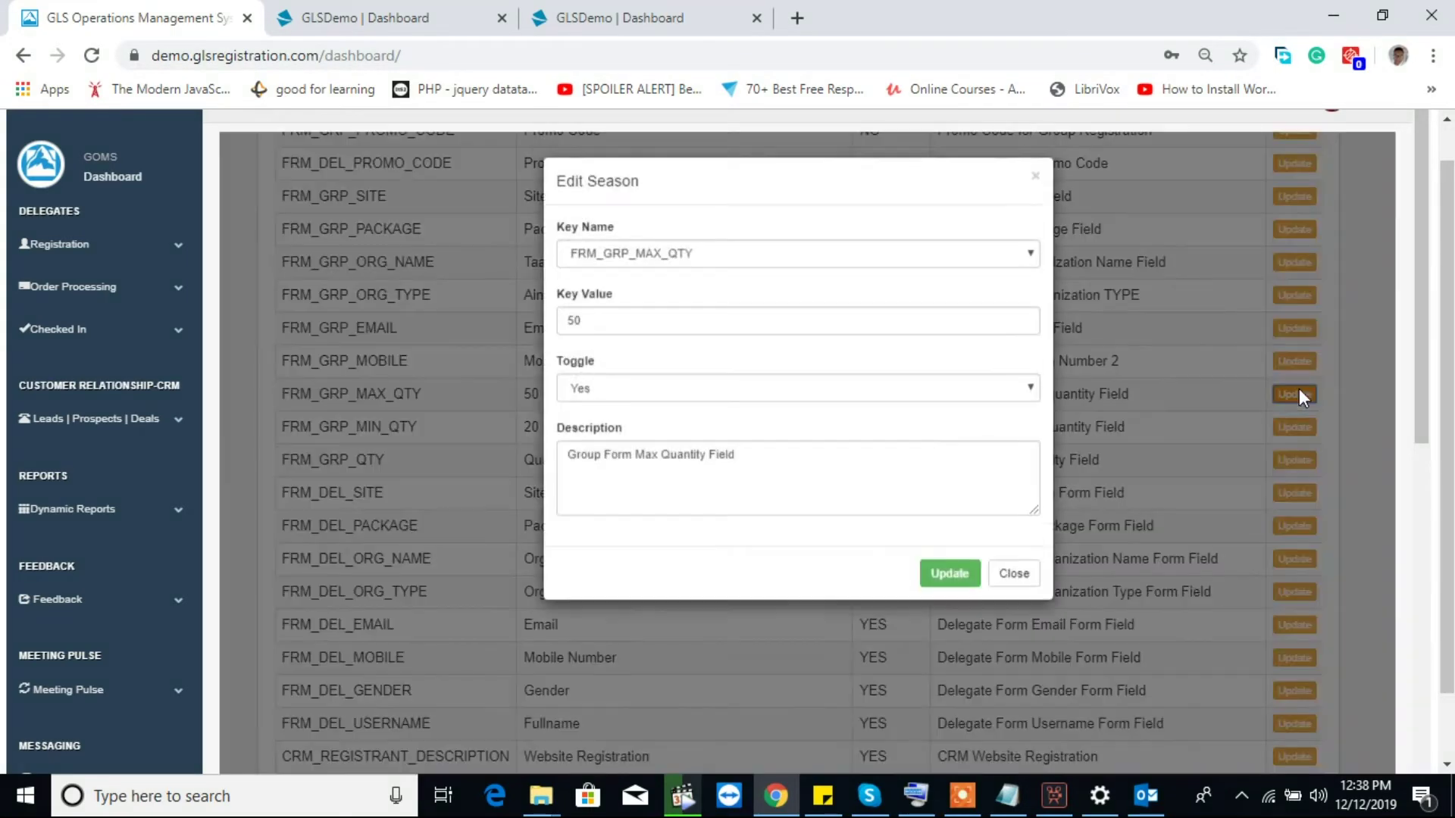
pyautogui.click(580, 325)
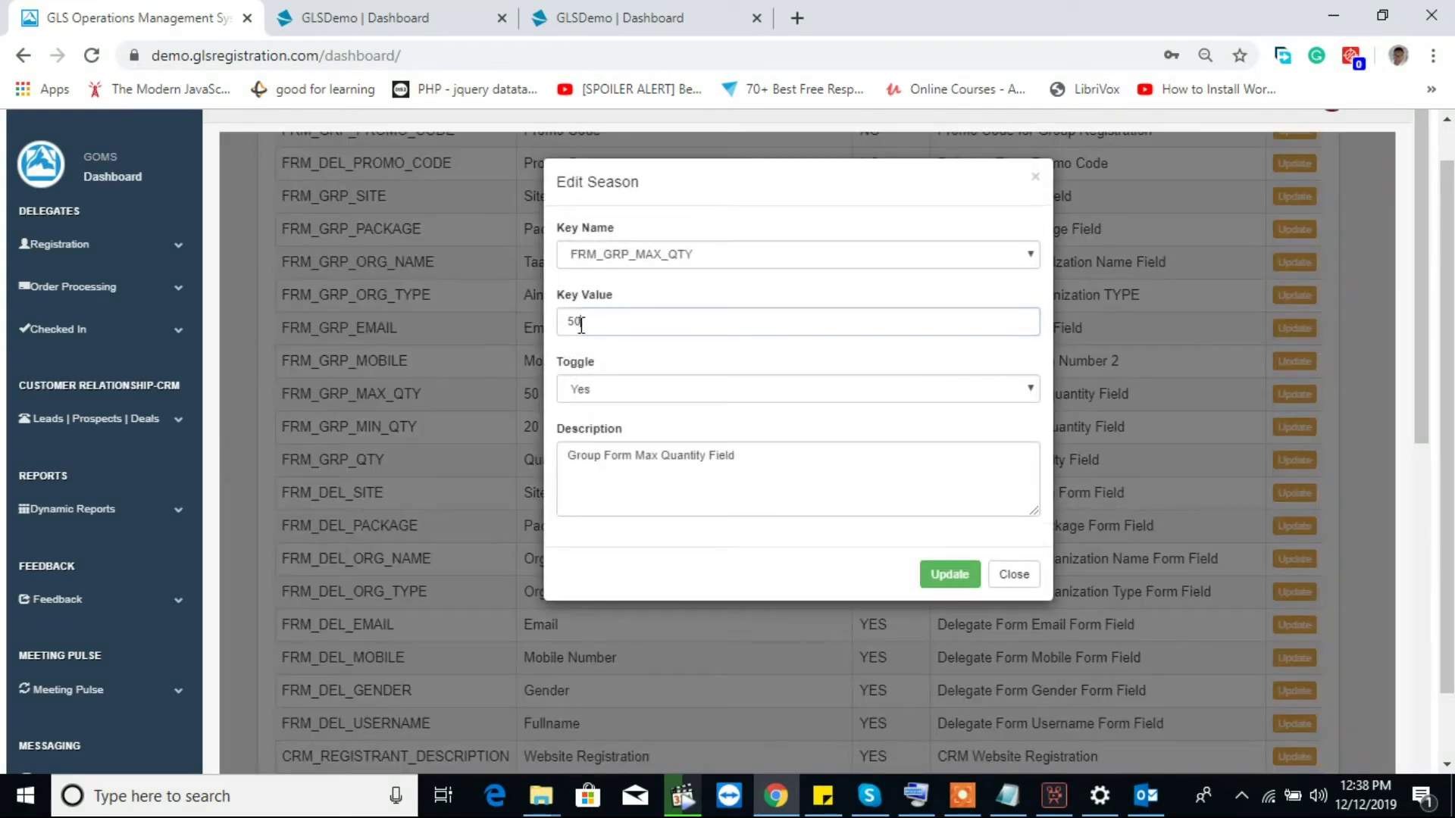
pyautogui.write('20')
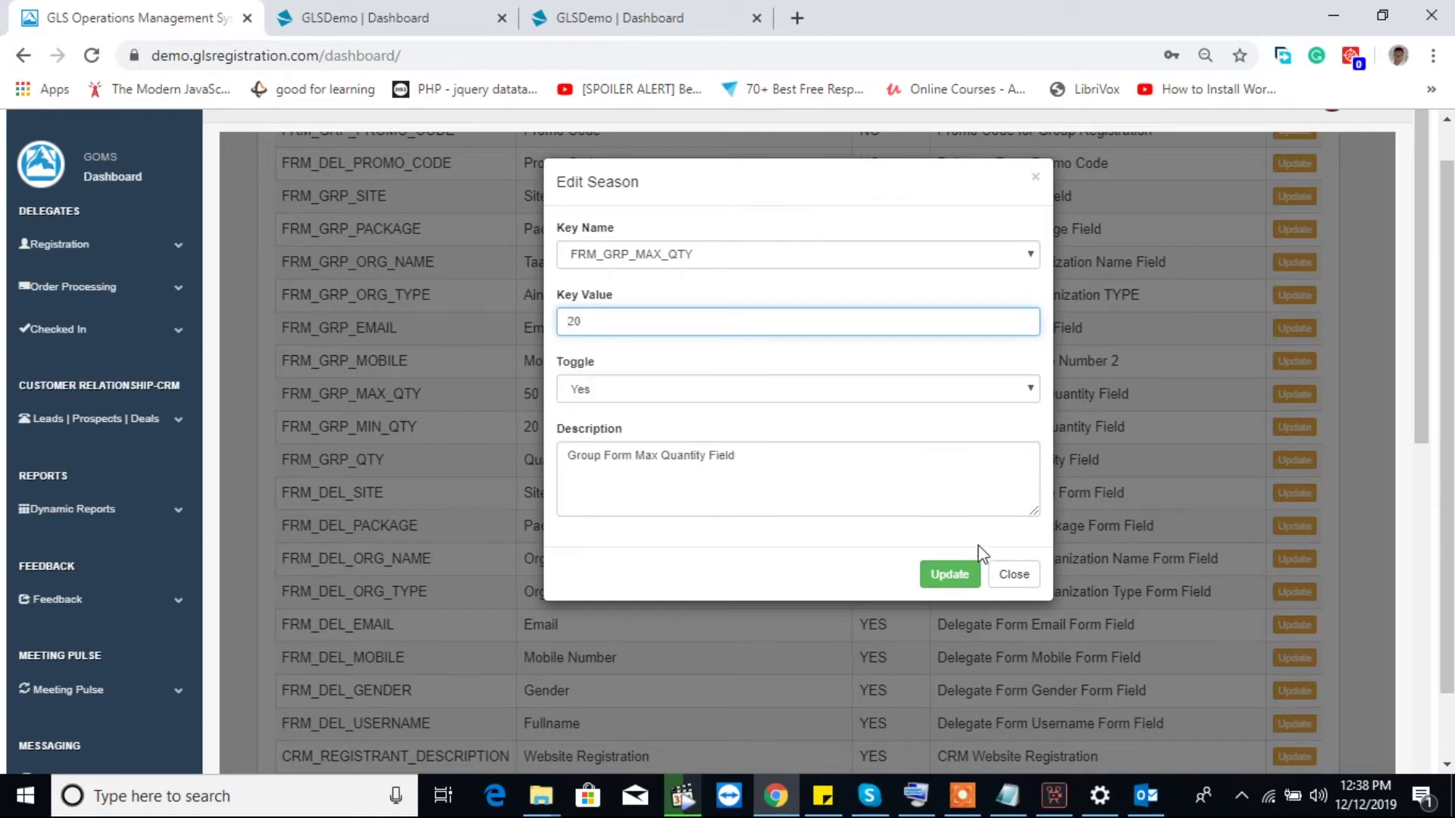
pyautogui.click(951, 579)
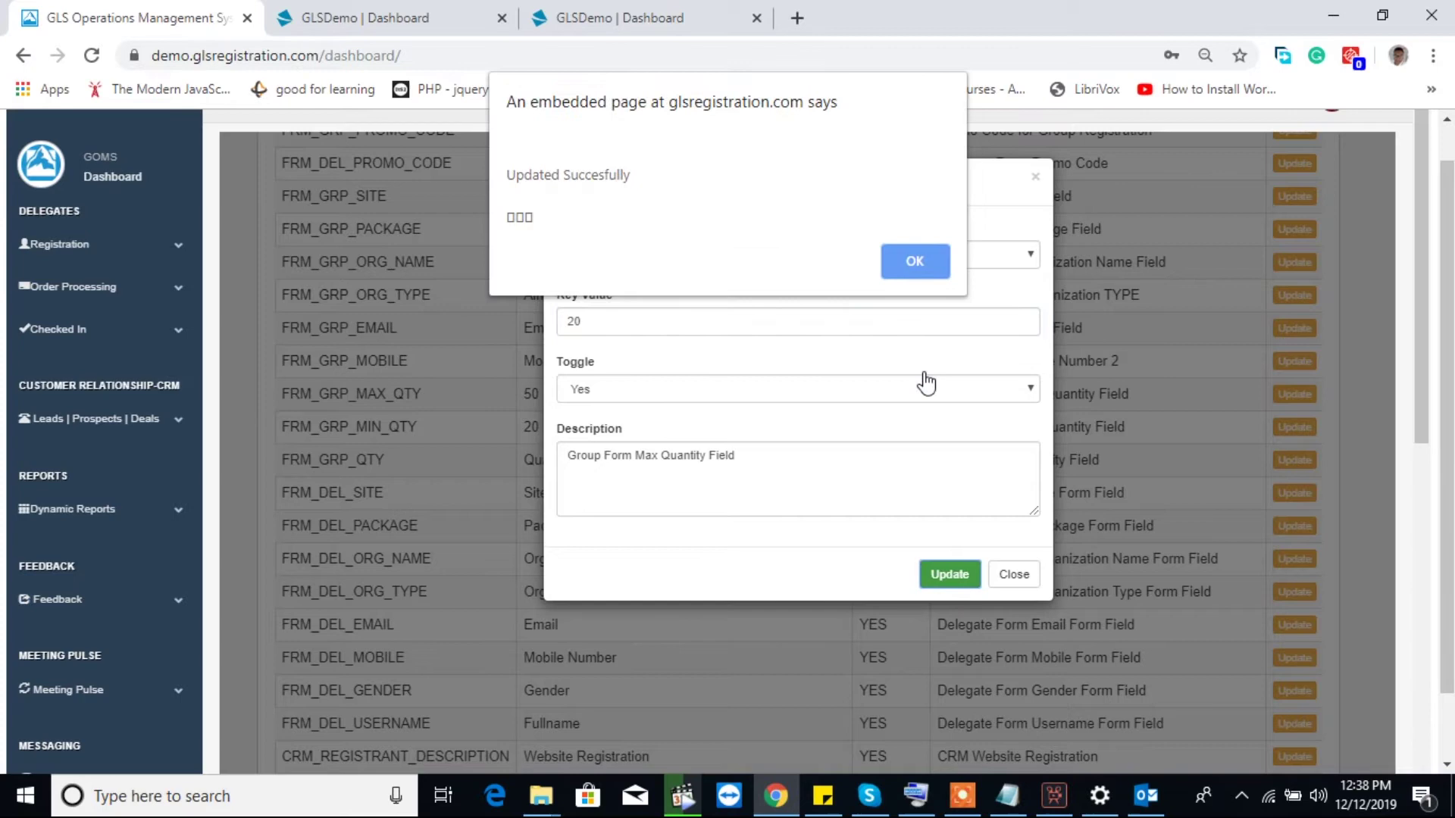
pyautogui.click(912, 265)
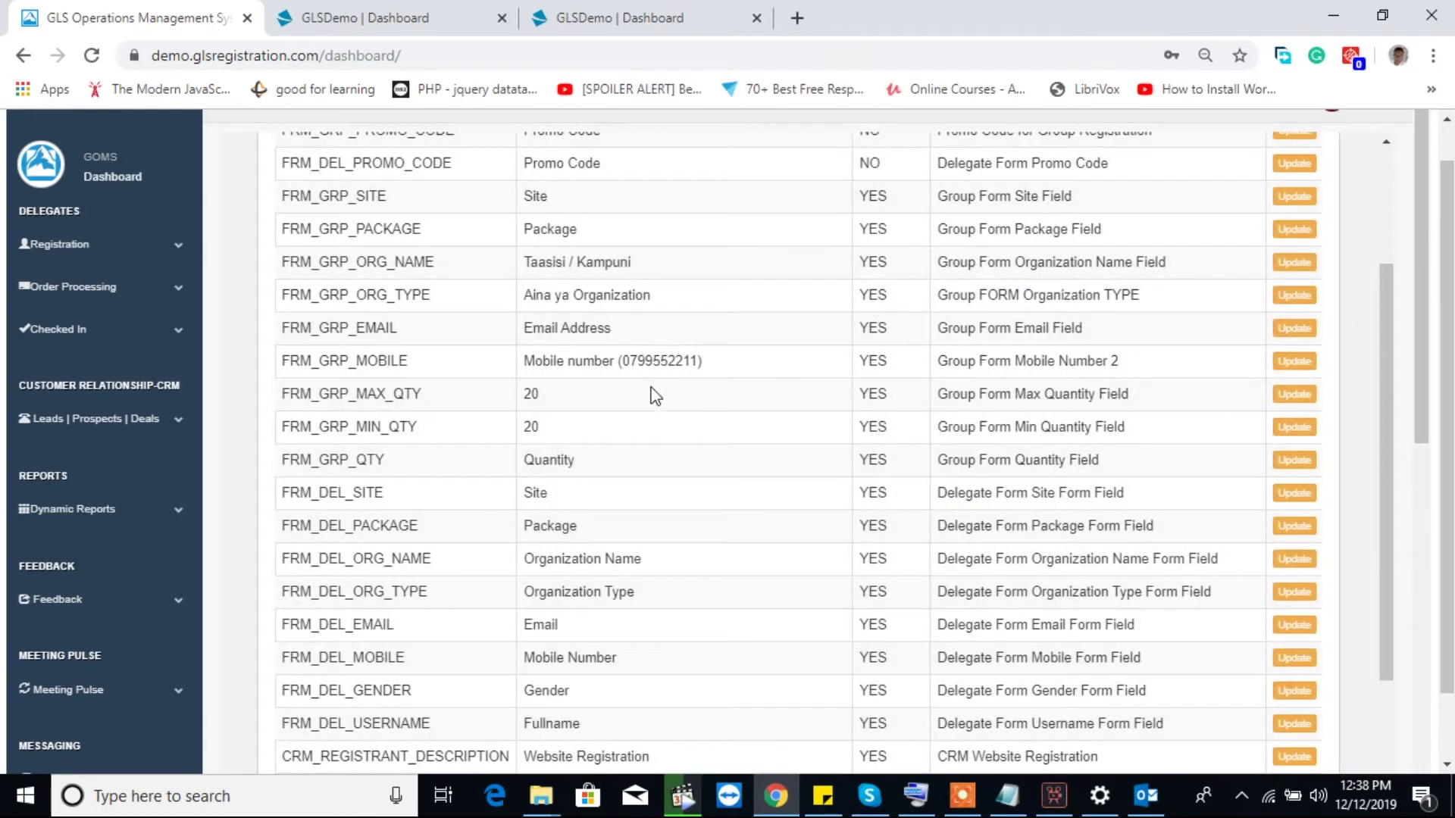
# - Update the key value of the global variable FRM_GRP_MIN_QTY to 5
pyautogui.click(1283, 428)
pyautogui.moveTo(601, 318); pyautogui.dragTo(426, 324)
pyautogui.write('5')
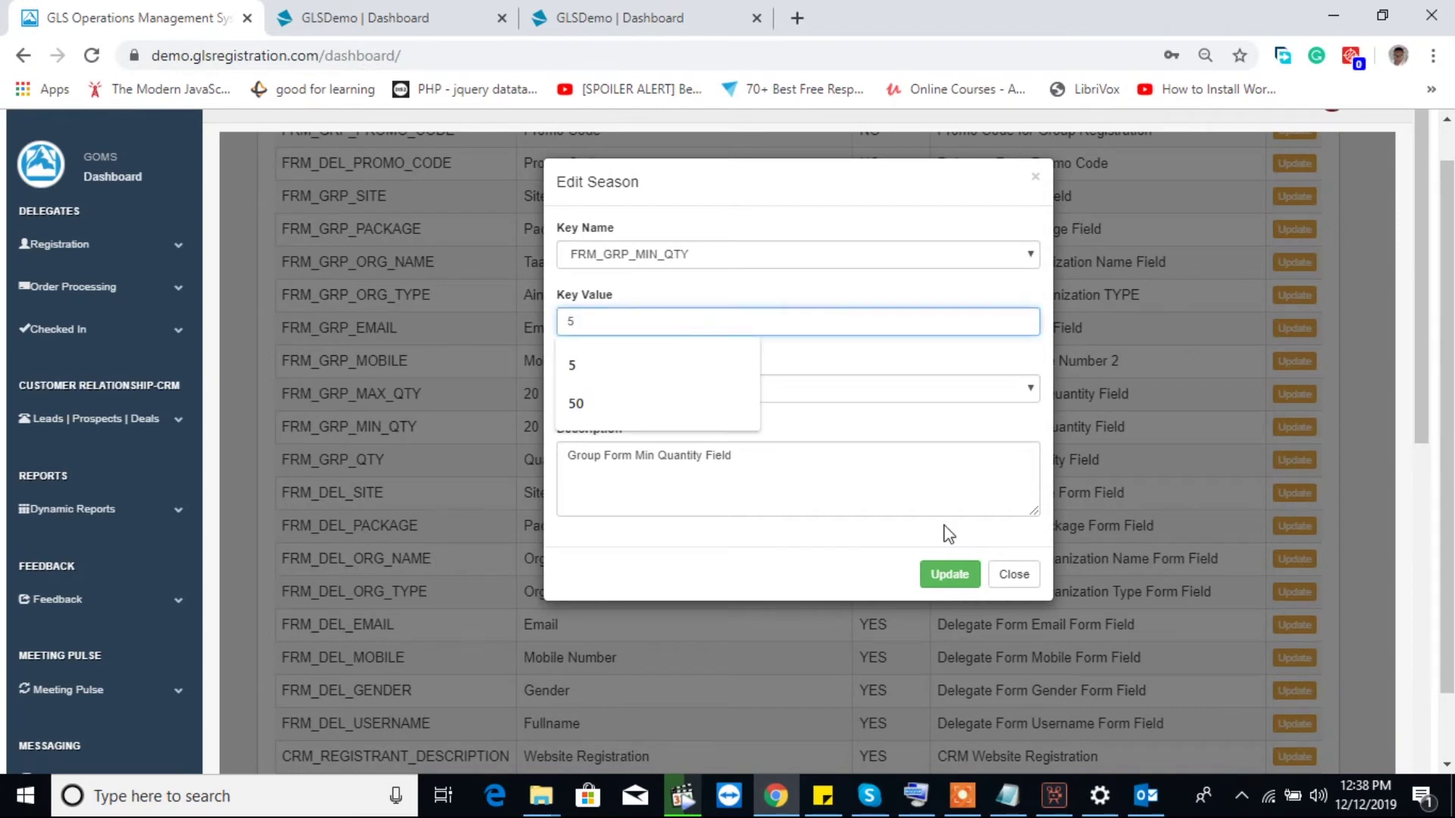
pyautogui.click(957, 577)
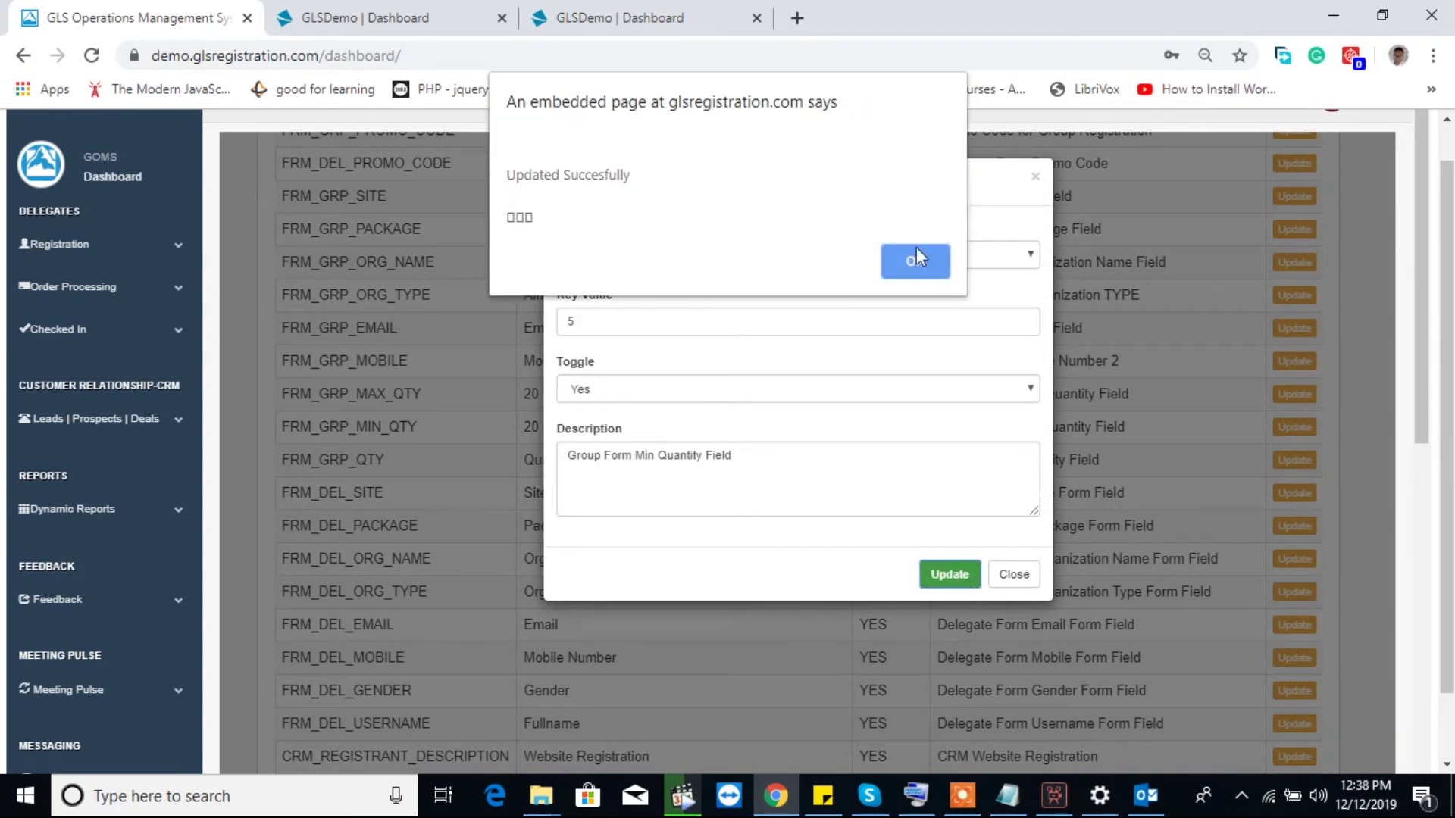
pyautogui.click(914, 263)
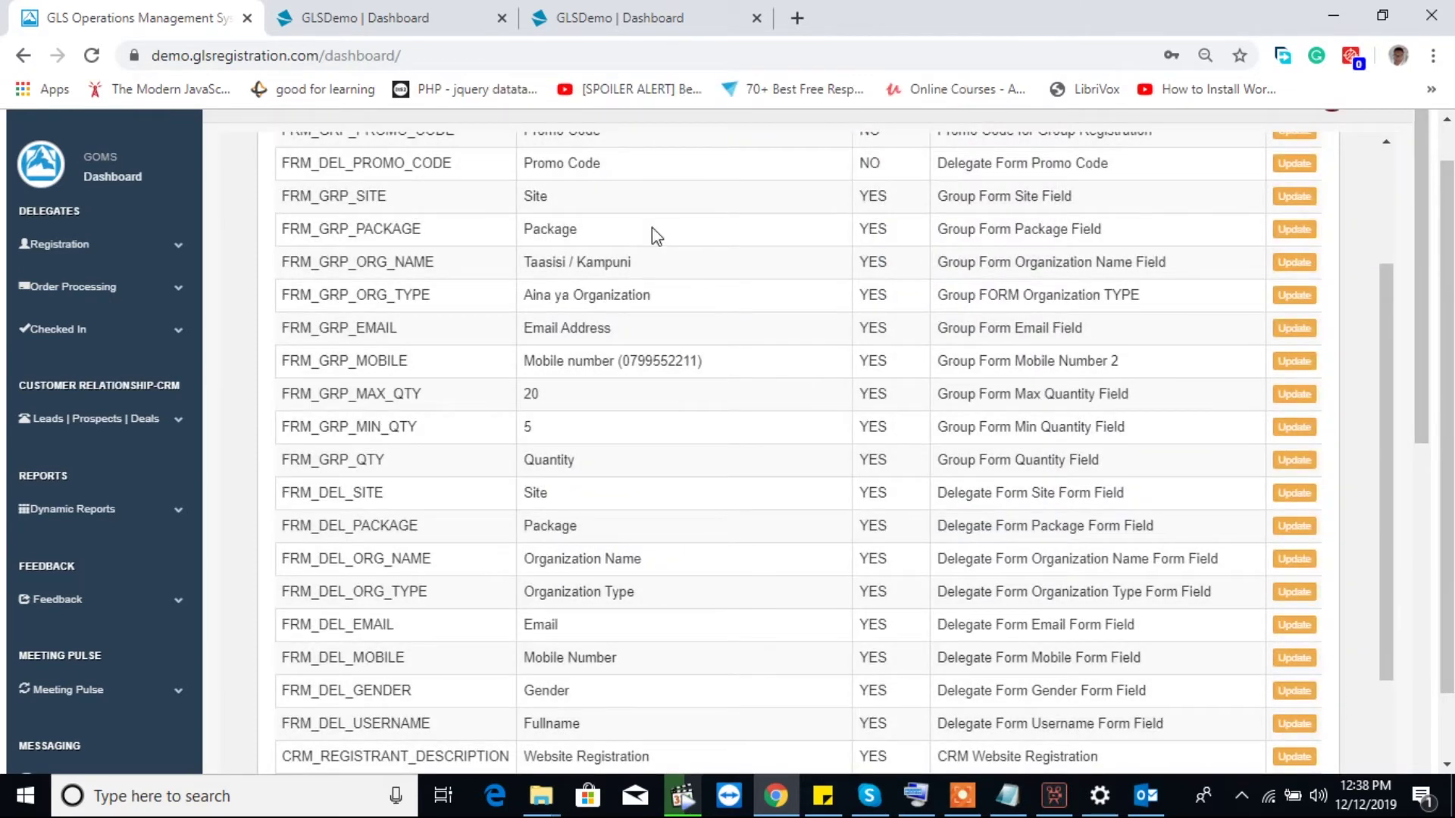
# - Go back to the group registration form and look through the Quantity options before reloading it
pyautogui.click(667, 17)
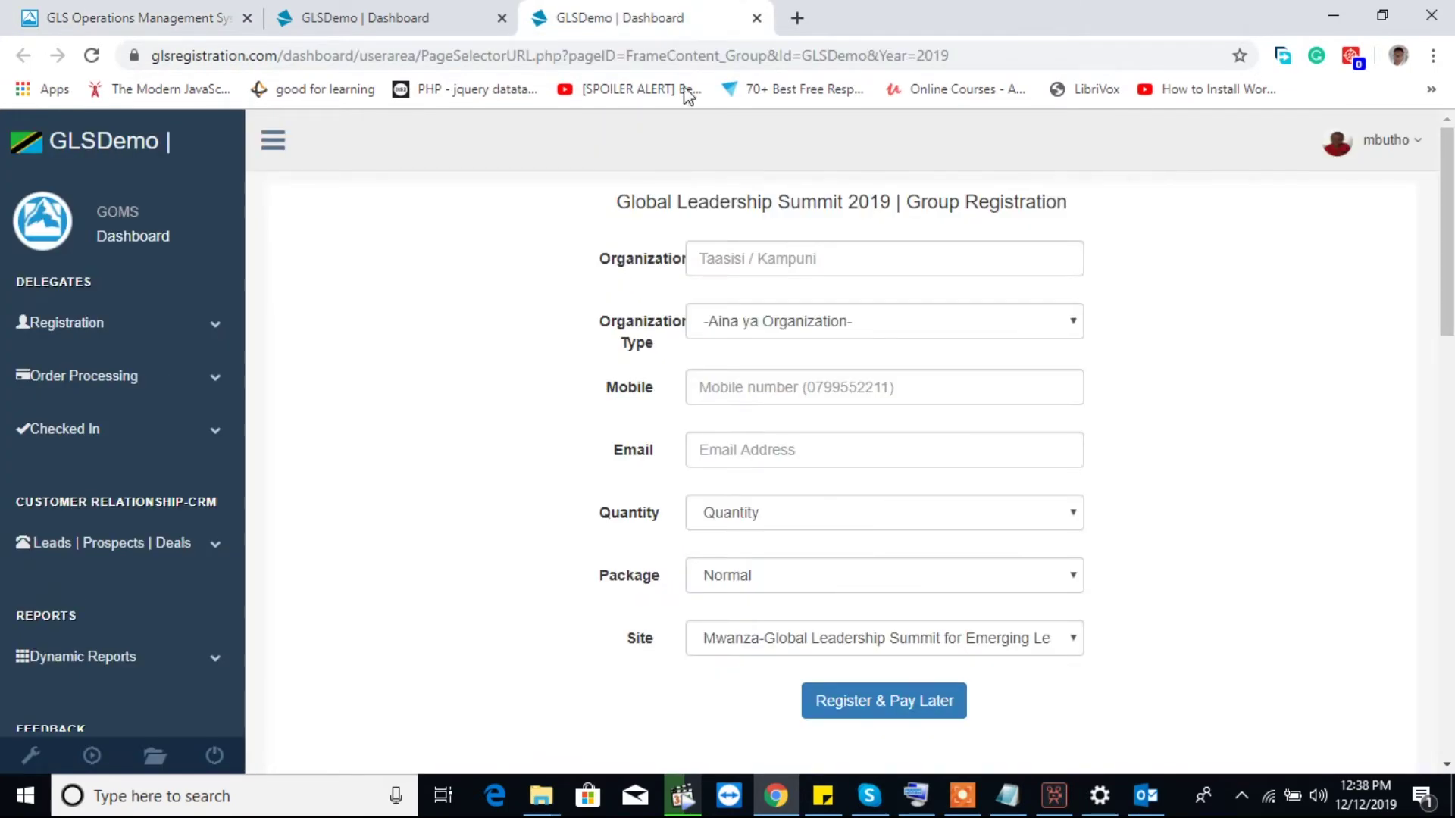
pyautogui.click(748, 513)
pyautogui.scroll(-4, 785, 205)
pyautogui.scroll(4, 783, 195)
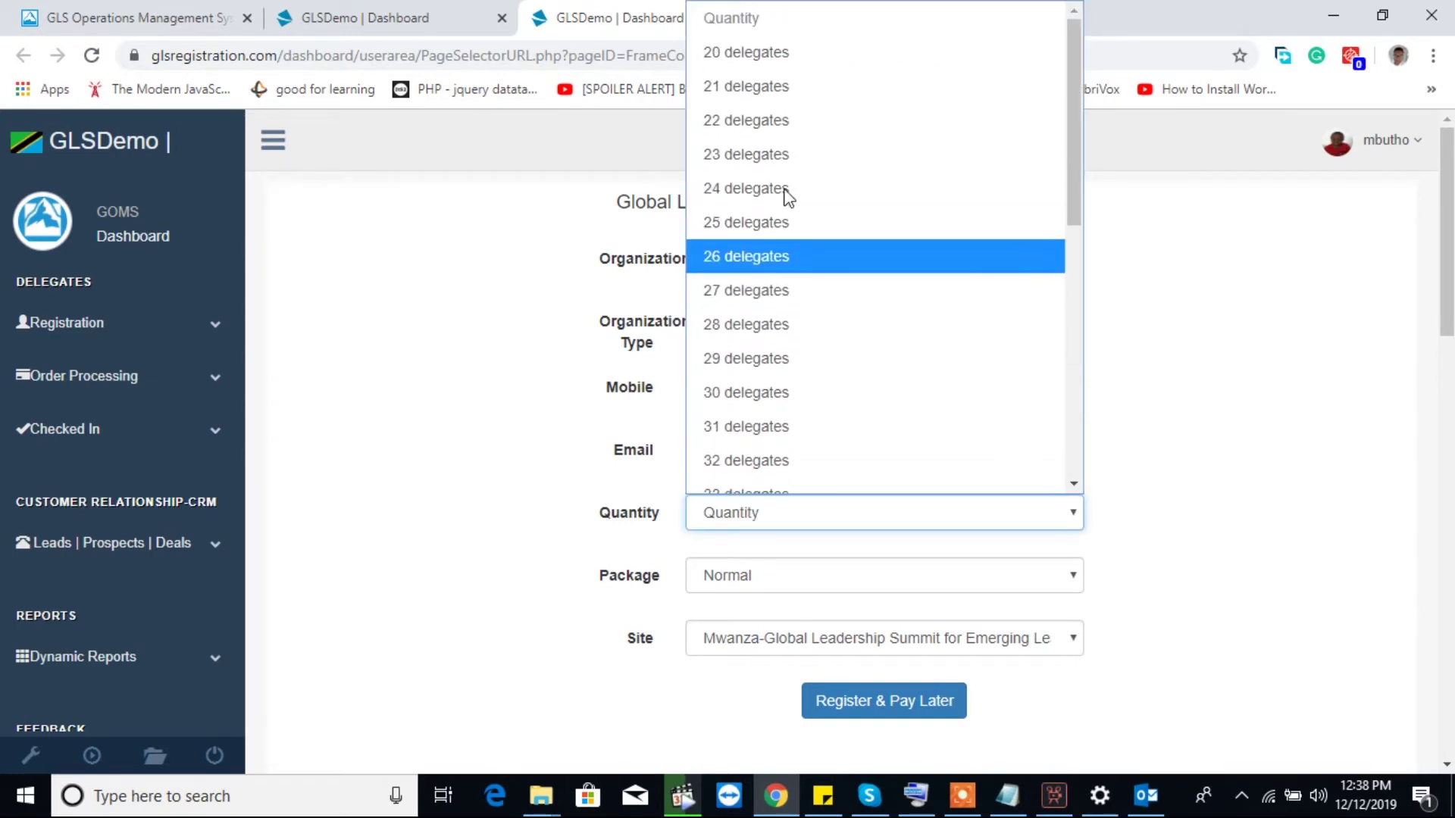
pyautogui.click(540, 378)
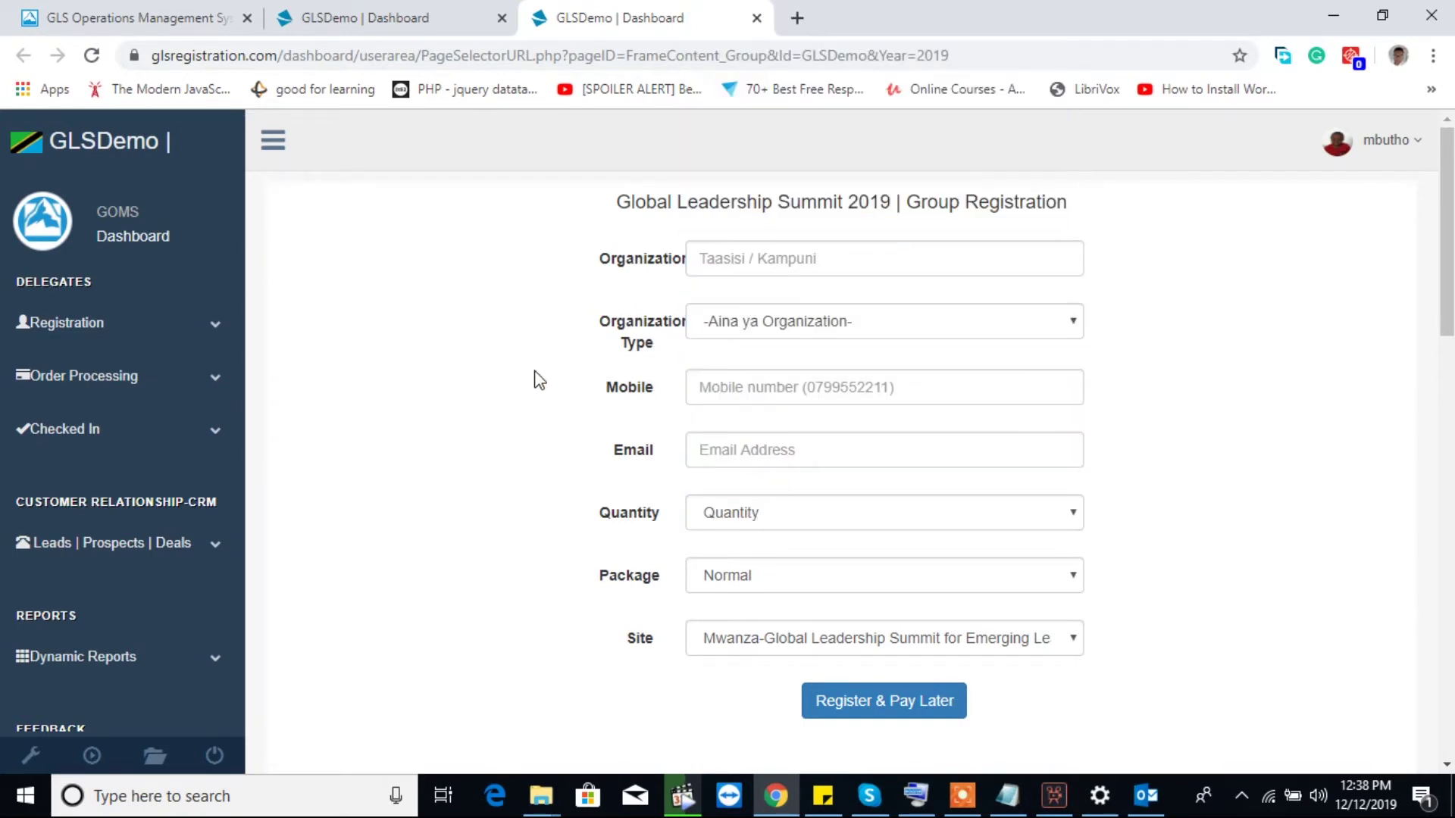
# - Reload the group registration form and check the smallest and largest delegate numbers in the Quantity field
pyautogui.click(104, 324)
pyautogui.click(135, 409)
pyautogui.click(732, 524)
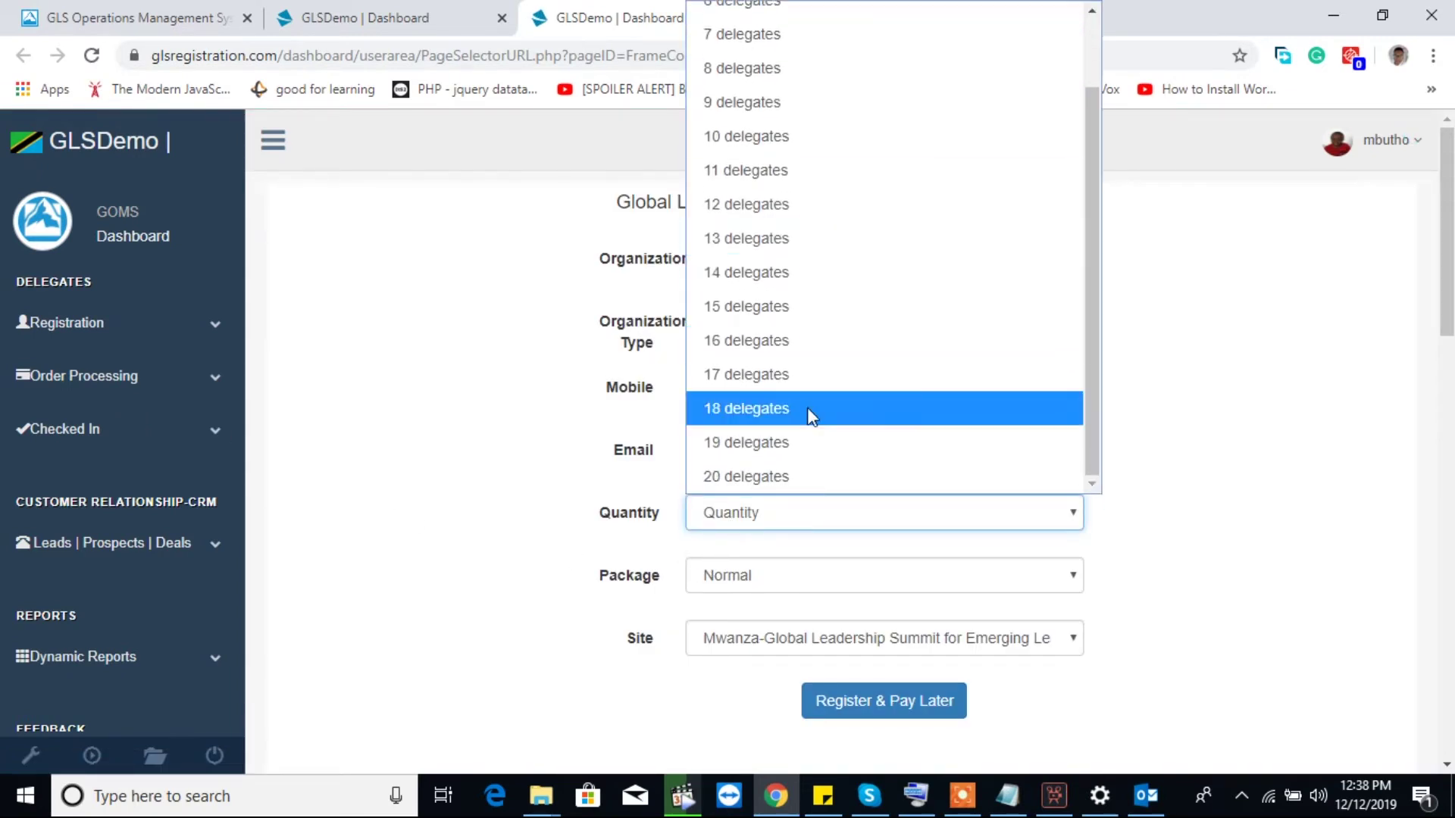
pyautogui.click(526, 452)
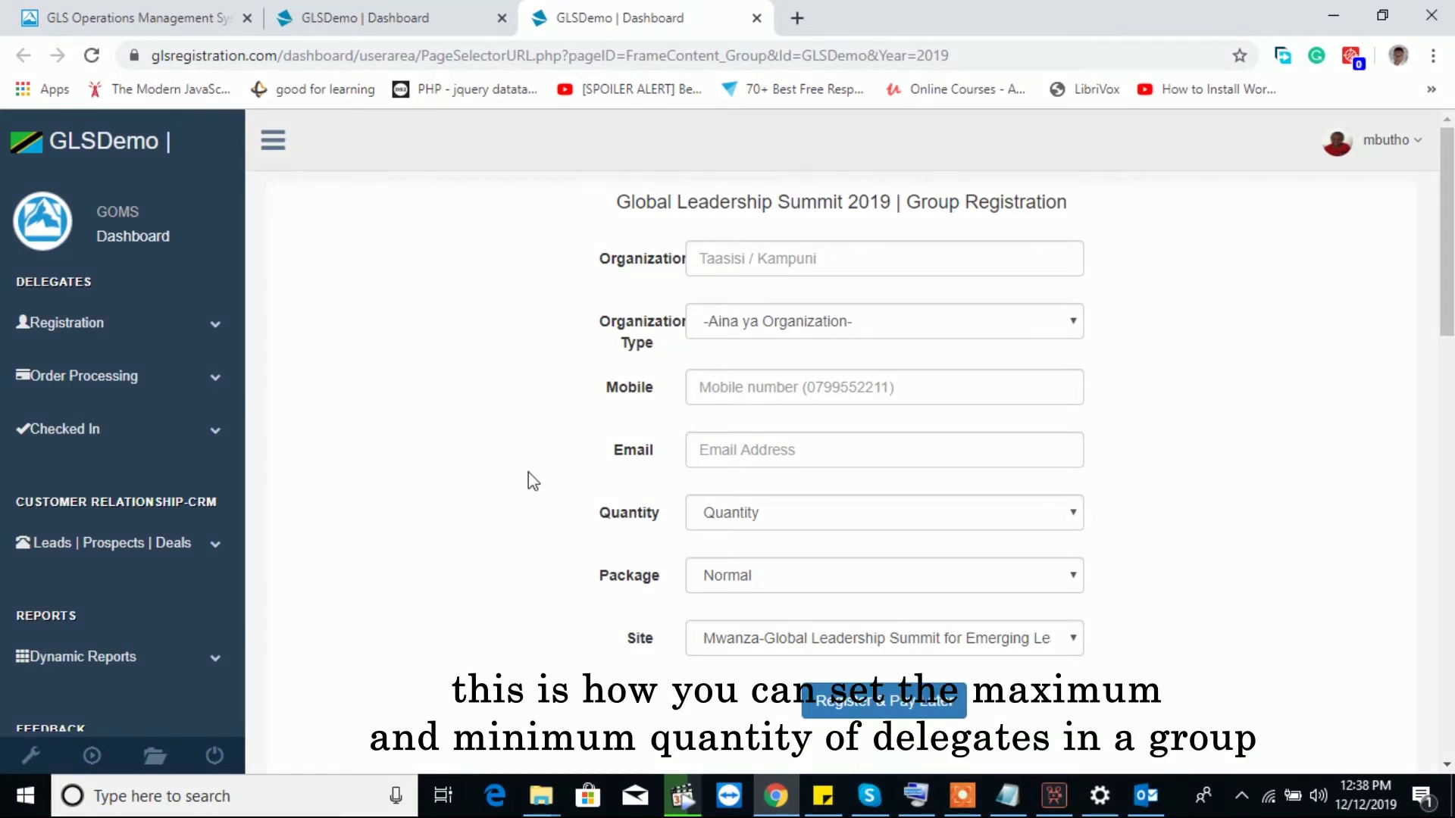
# - Look over the fields of the individual and group registration forms for ones that could be disabled
pyautogui.click(358, 12)
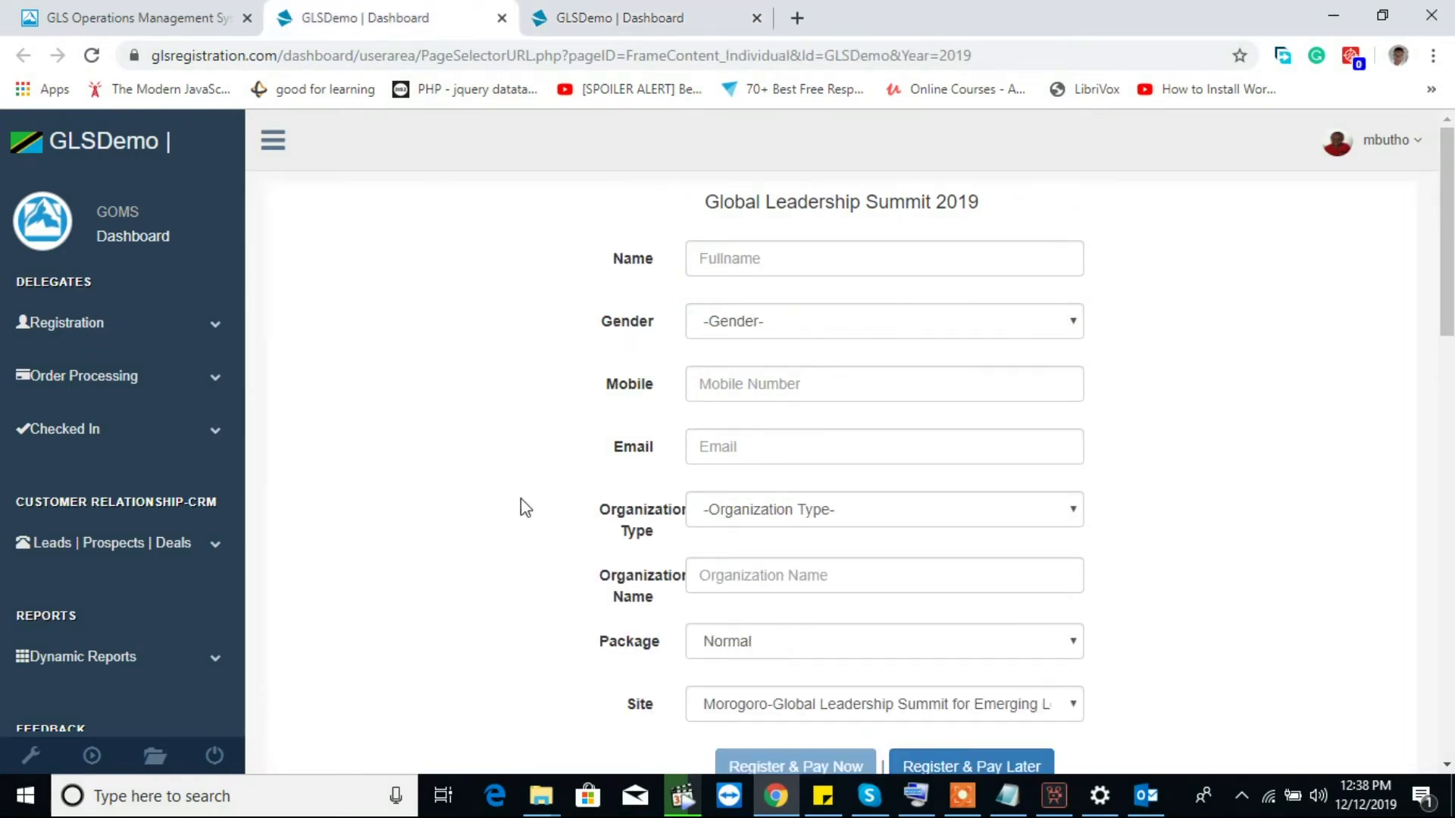
pyautogui.scroll(-2, 521, 500)
pyautogui.scroll(3, 520, 498)
pyautogui.click(627, 9)
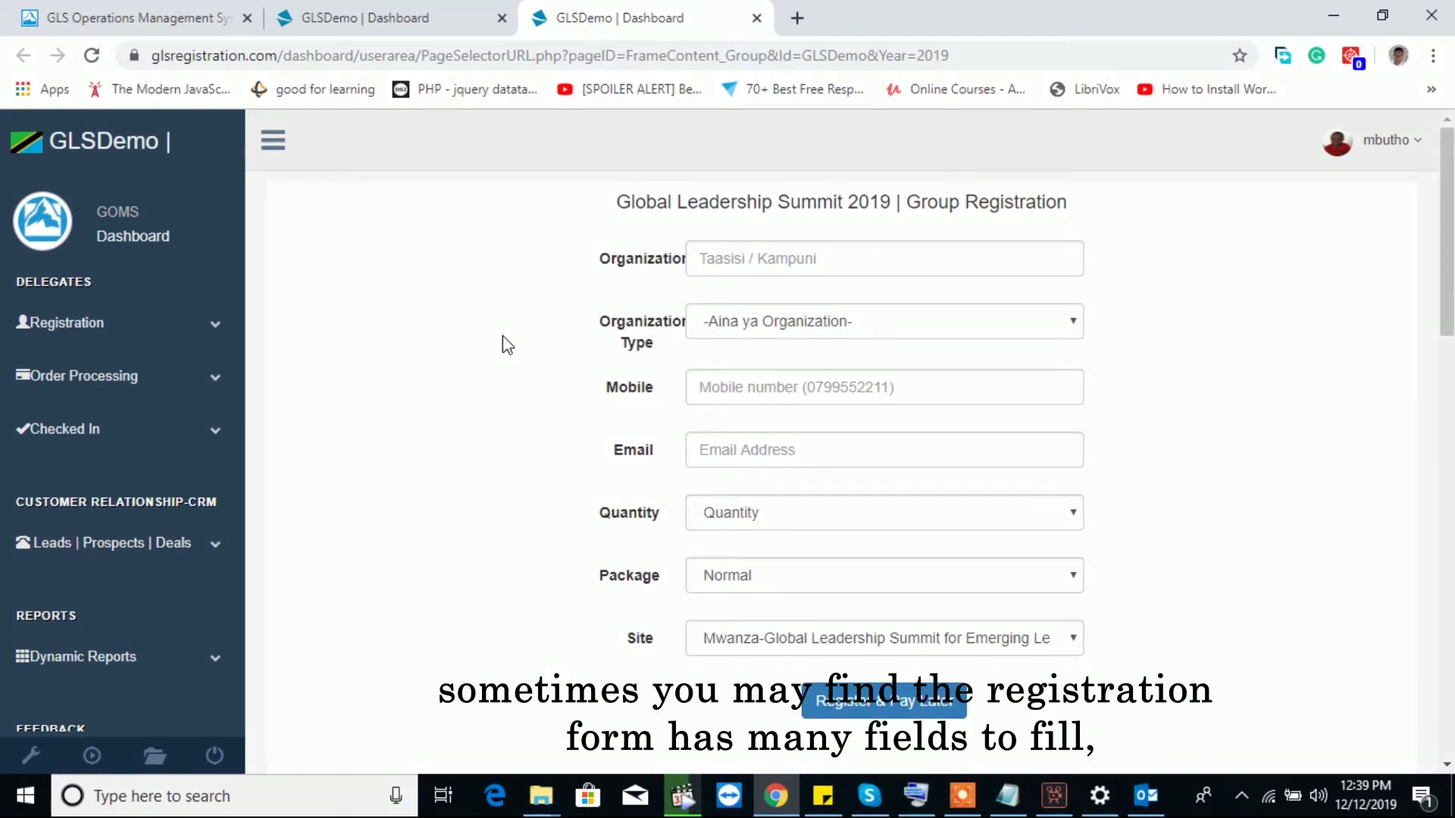
pyautogui.click(394, 4)
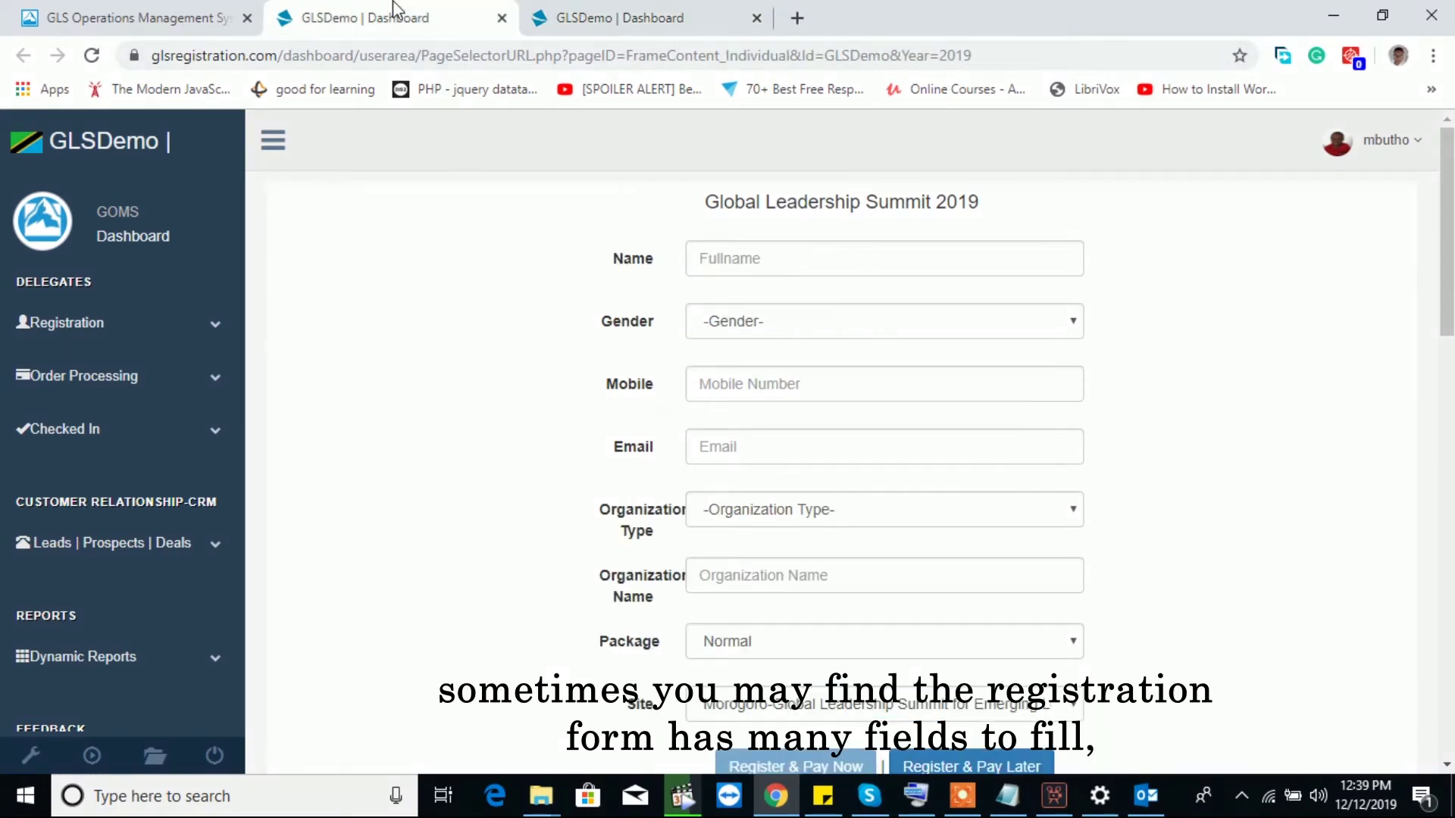
pyautogui.scroll(-2, 494, 463)
pyautogui.scroll(2, 501, 454)
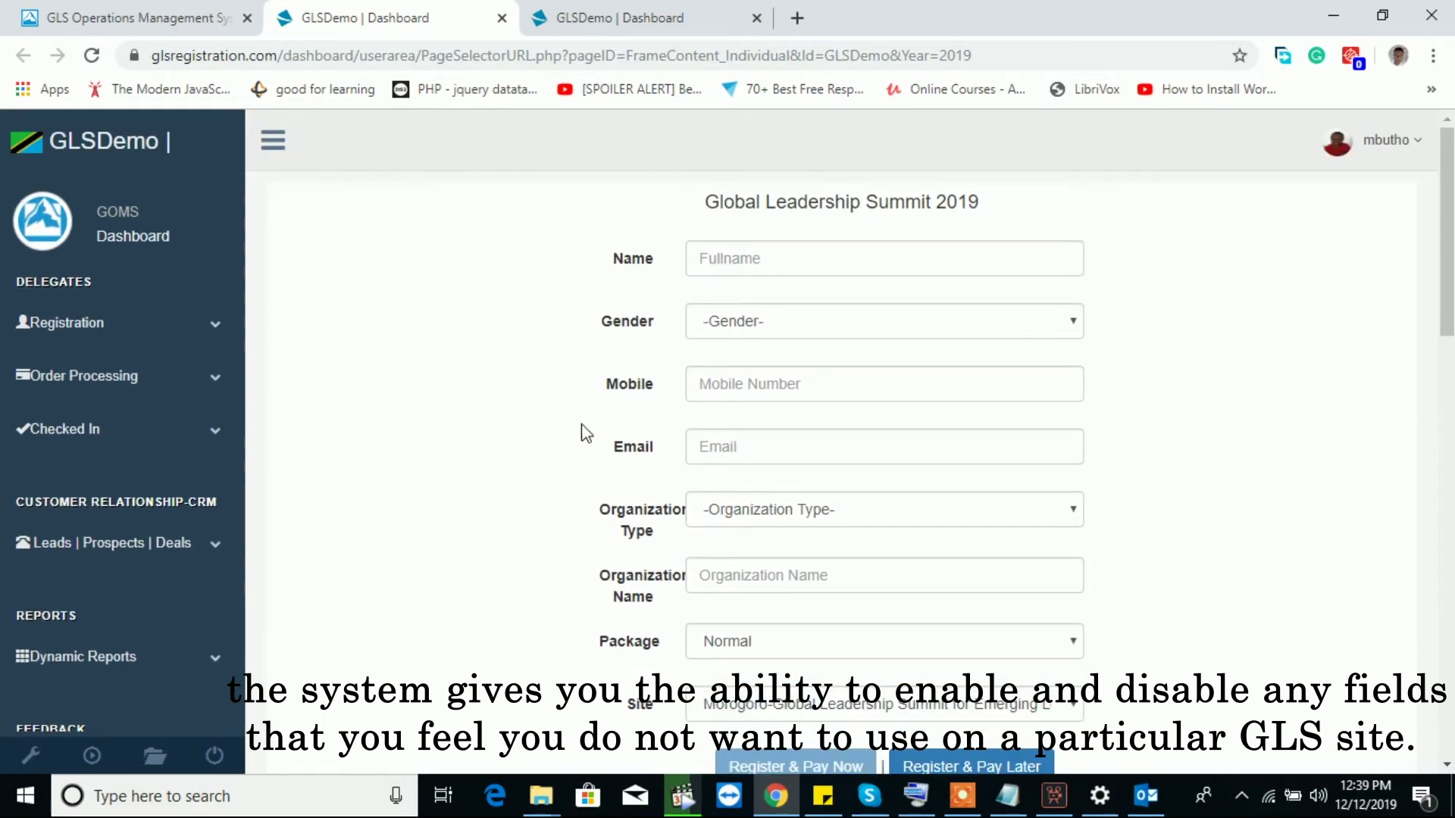
pyautogui.scroll(-2, 586, 433)
pyautogui.scroll(2, 586, 433)
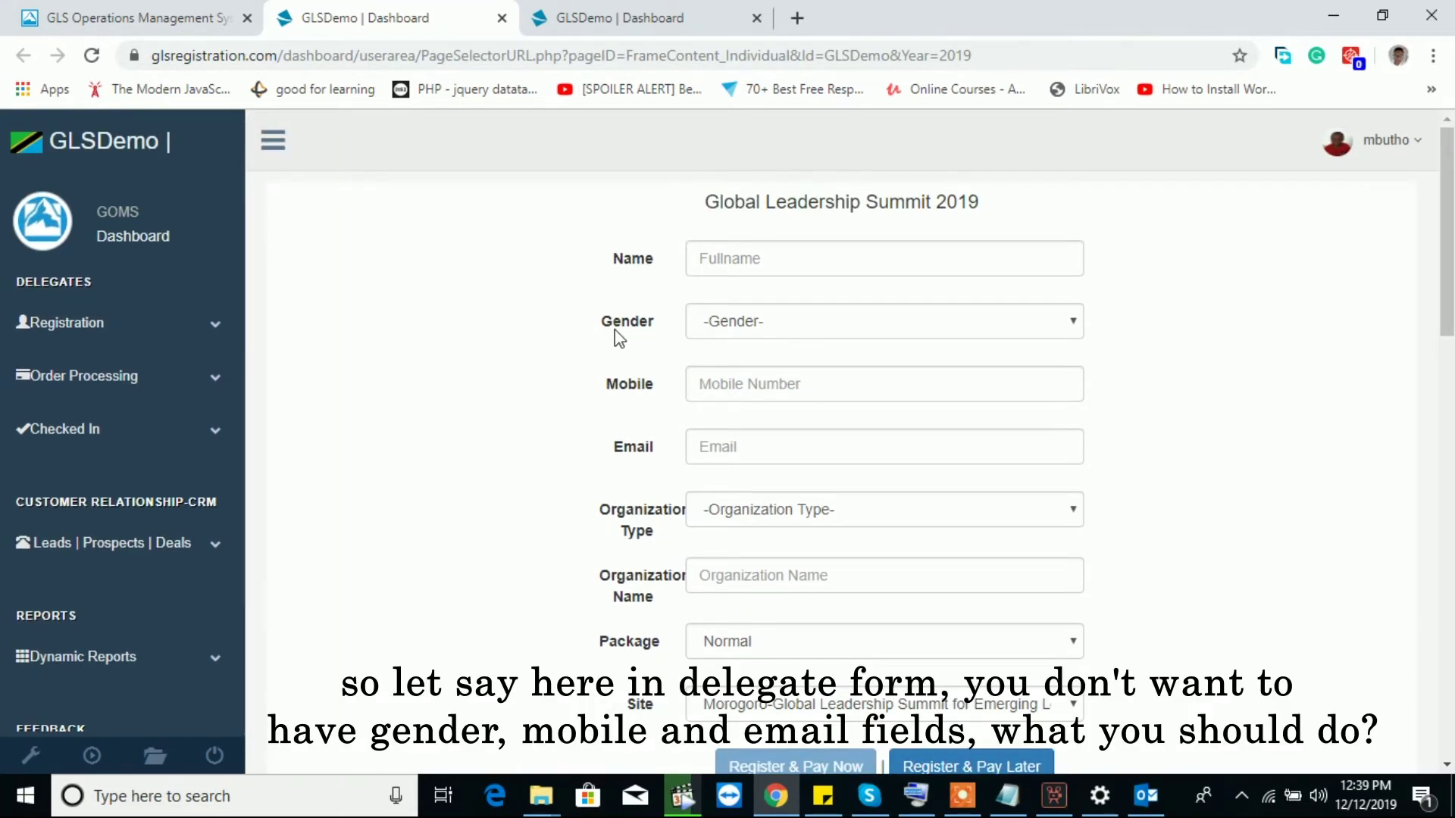
# - Highlight the Gender, Mobile and Email labels of the individual registration form as the fields to remove
pyautogui.moveTo(602, 326); pyautogui.dragTo(650, 325)
pyautogui.moveTo(594, 397); pyautogui.dragTo(650, 405)
pyautogui.moveTo(607, 448); pyautogui.dragTo(649, 460)
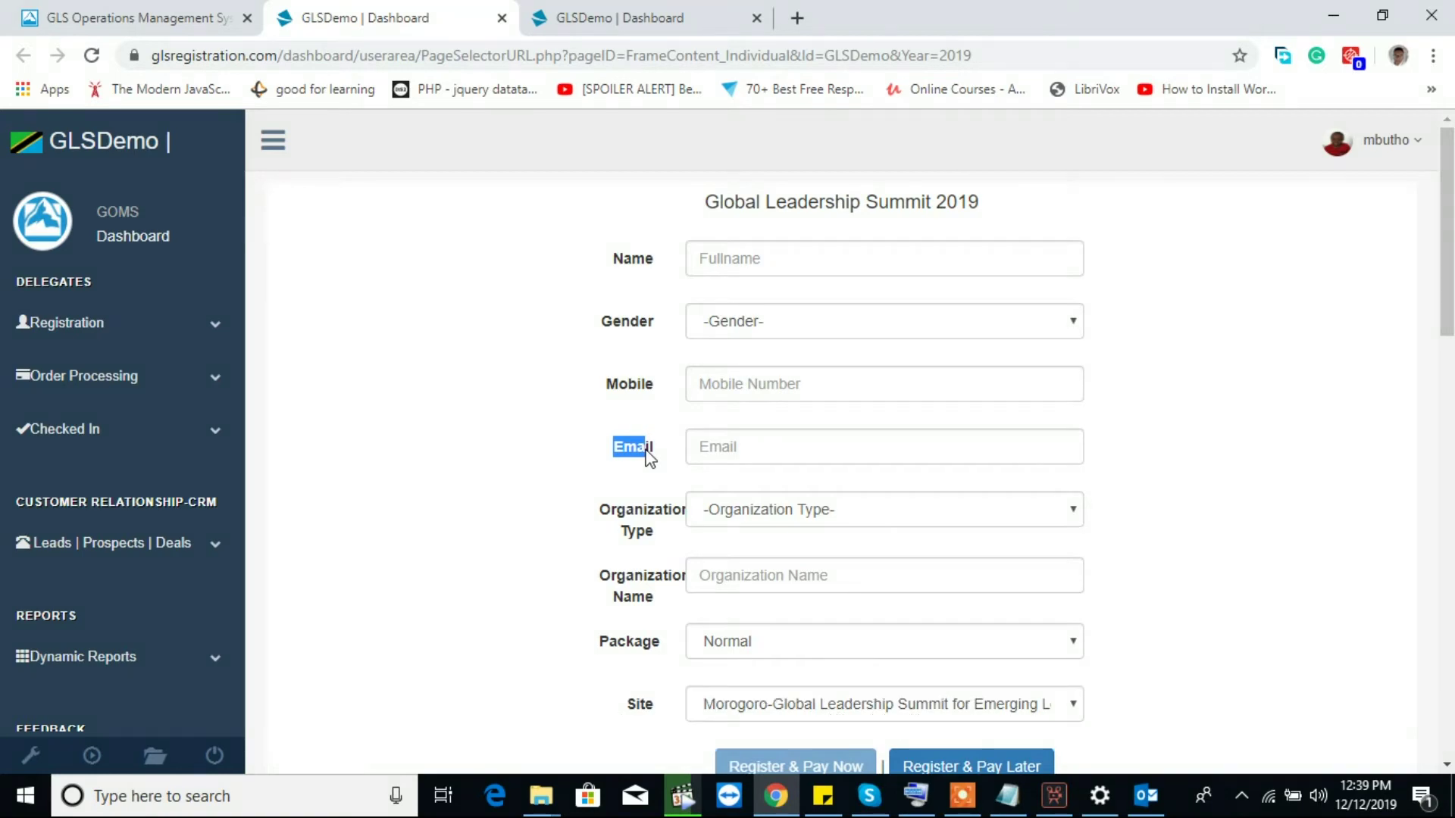
pyautogui.click(648, 456)
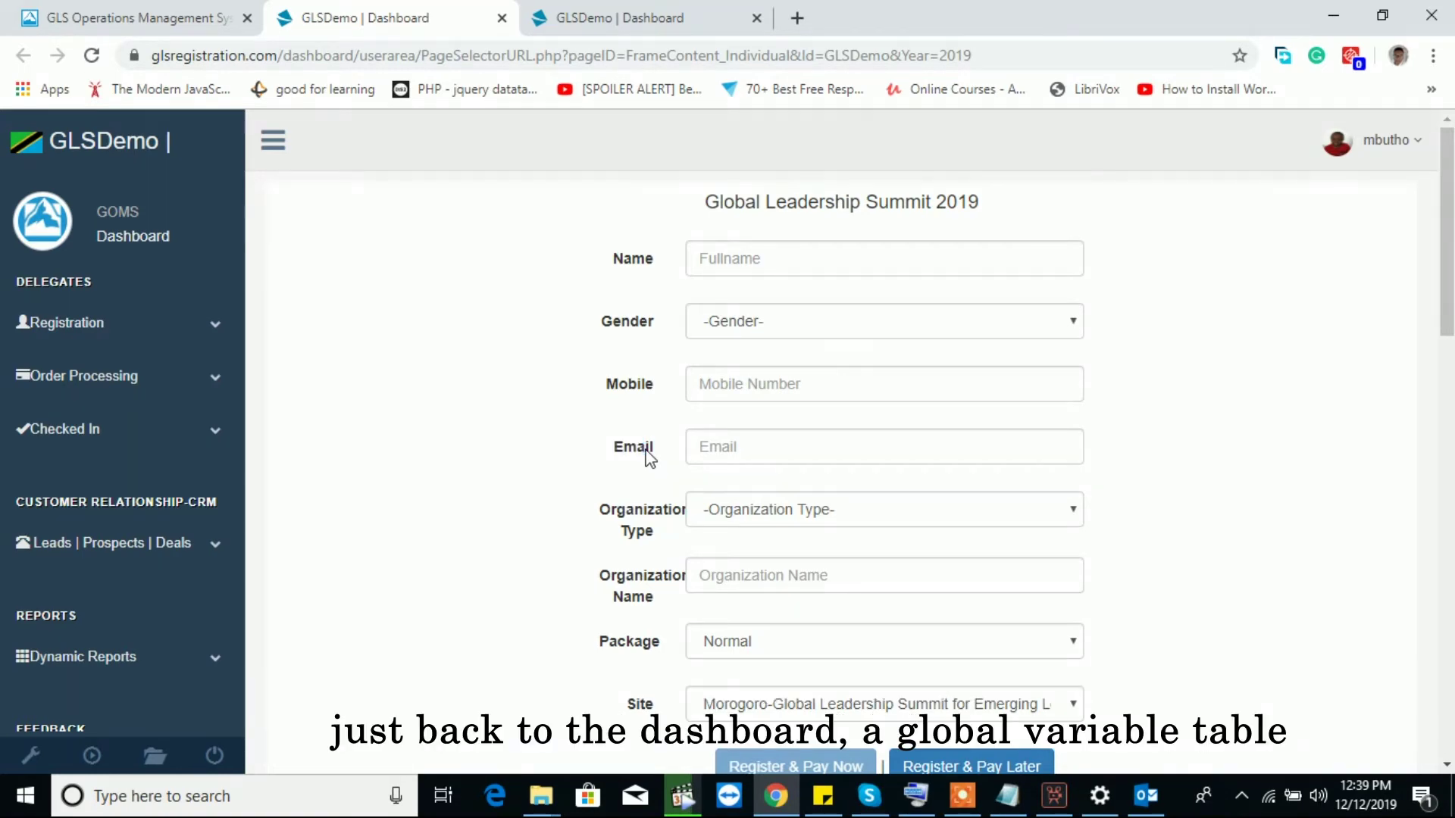
# - In the Global Variables table, set the FRM_DEL_EMAIL toggle to No to disable the delegate form's Email field, and check its entry
pyautogui.click(154, 9)
pyautogui.scroll(3, 623, 369)
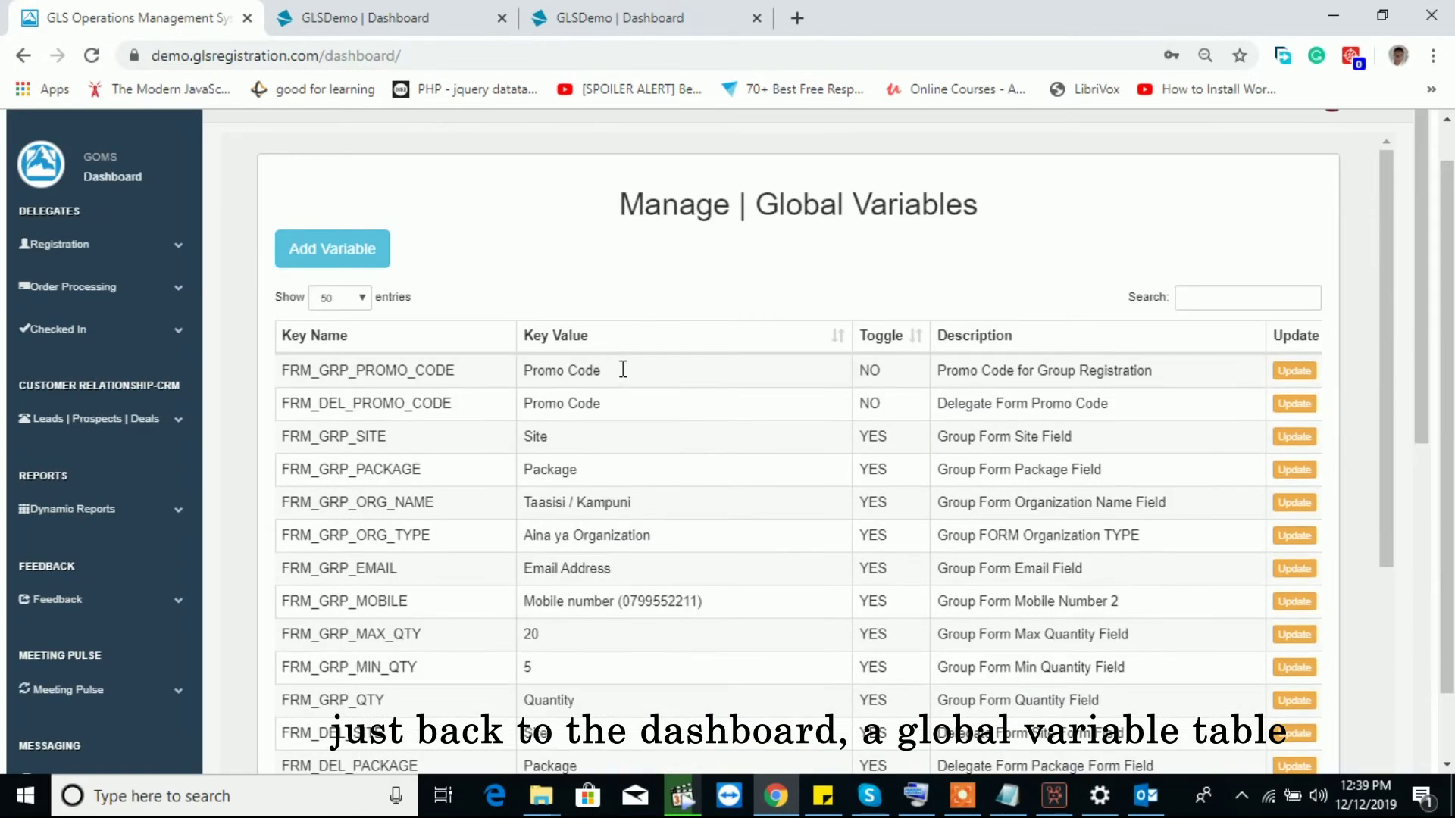
pyautogui.scroll(-5, 541, 639)
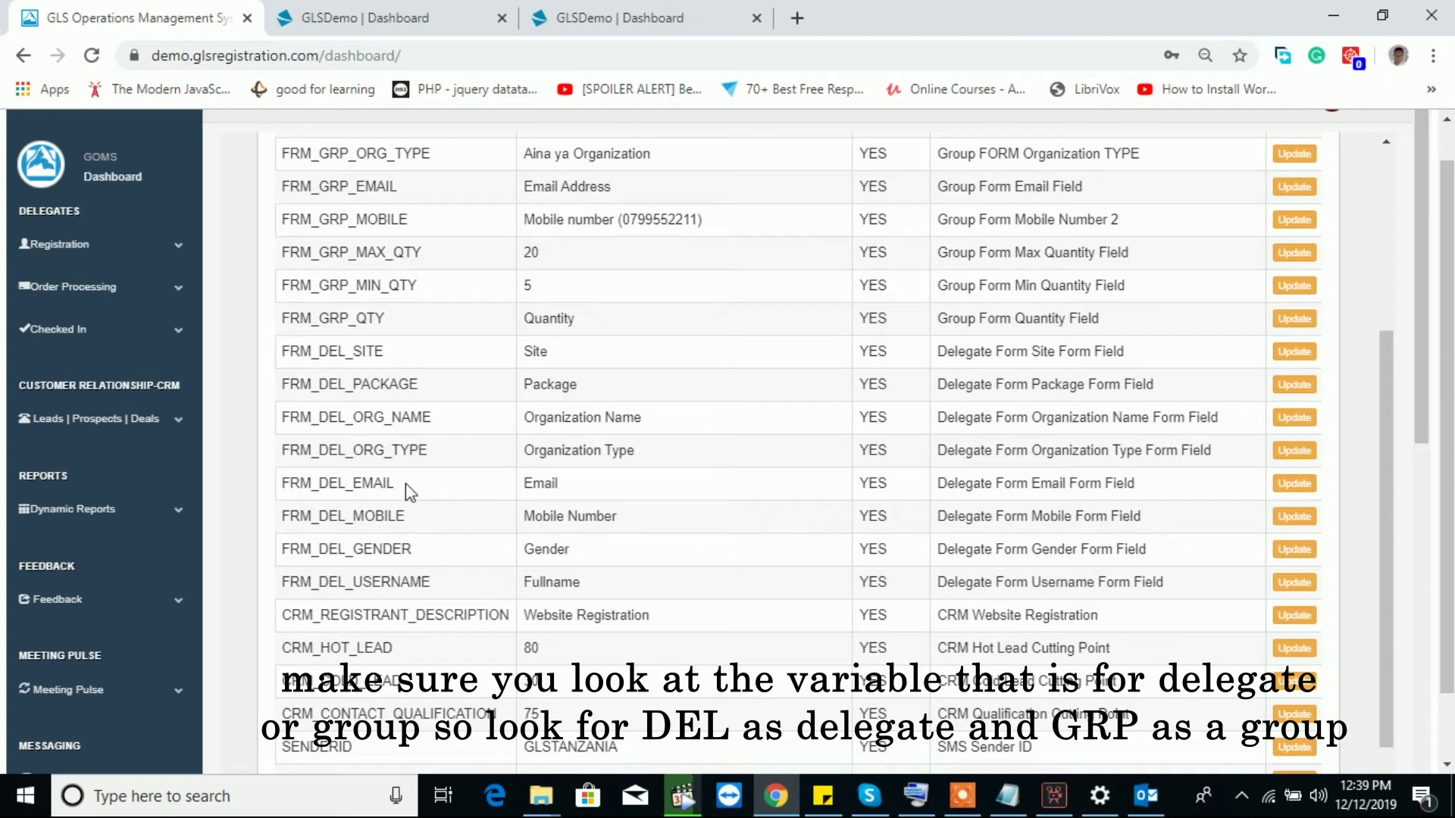
pyautogui.click(1296, 485)
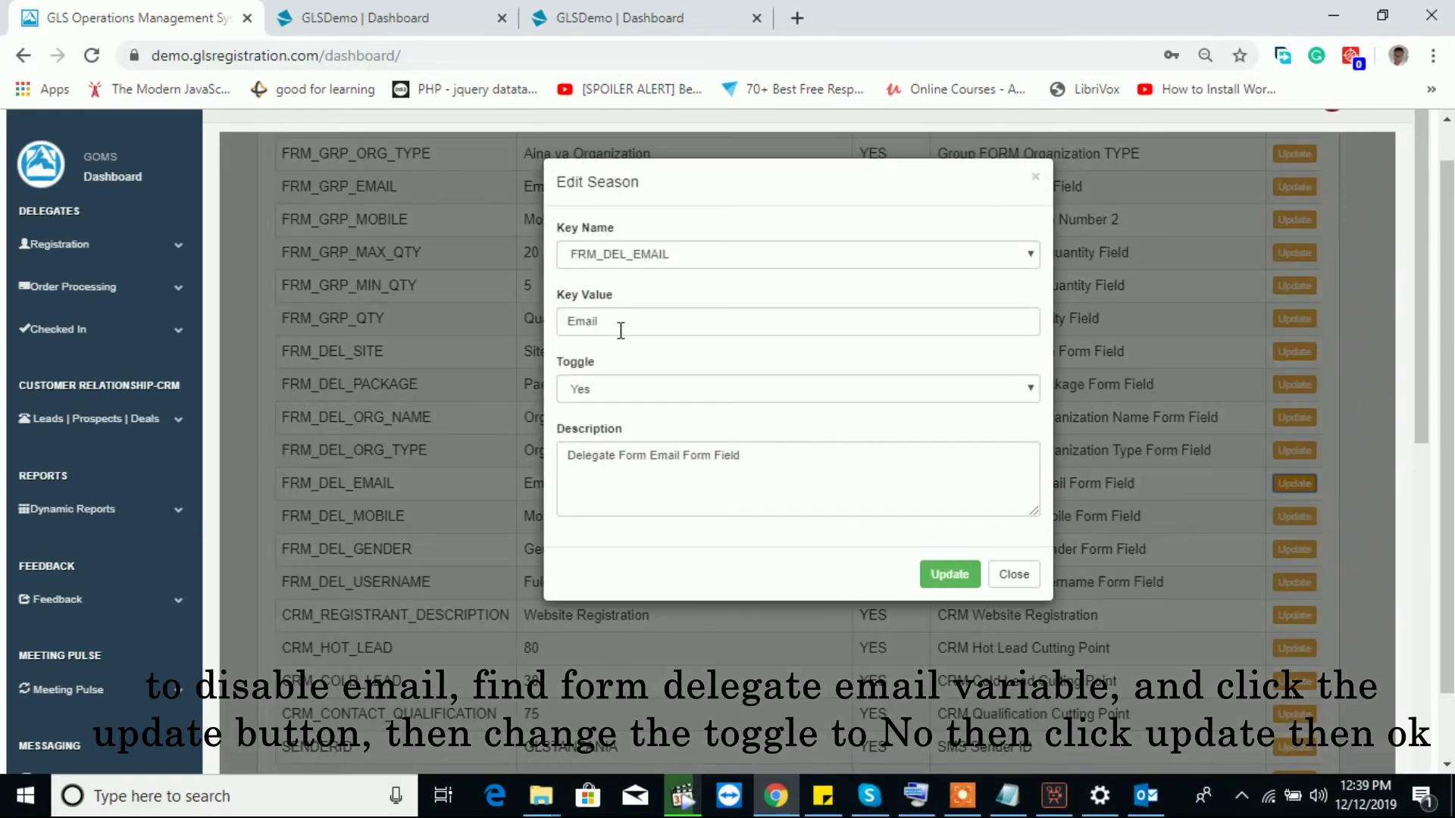
pyautogui.click(633, 392)
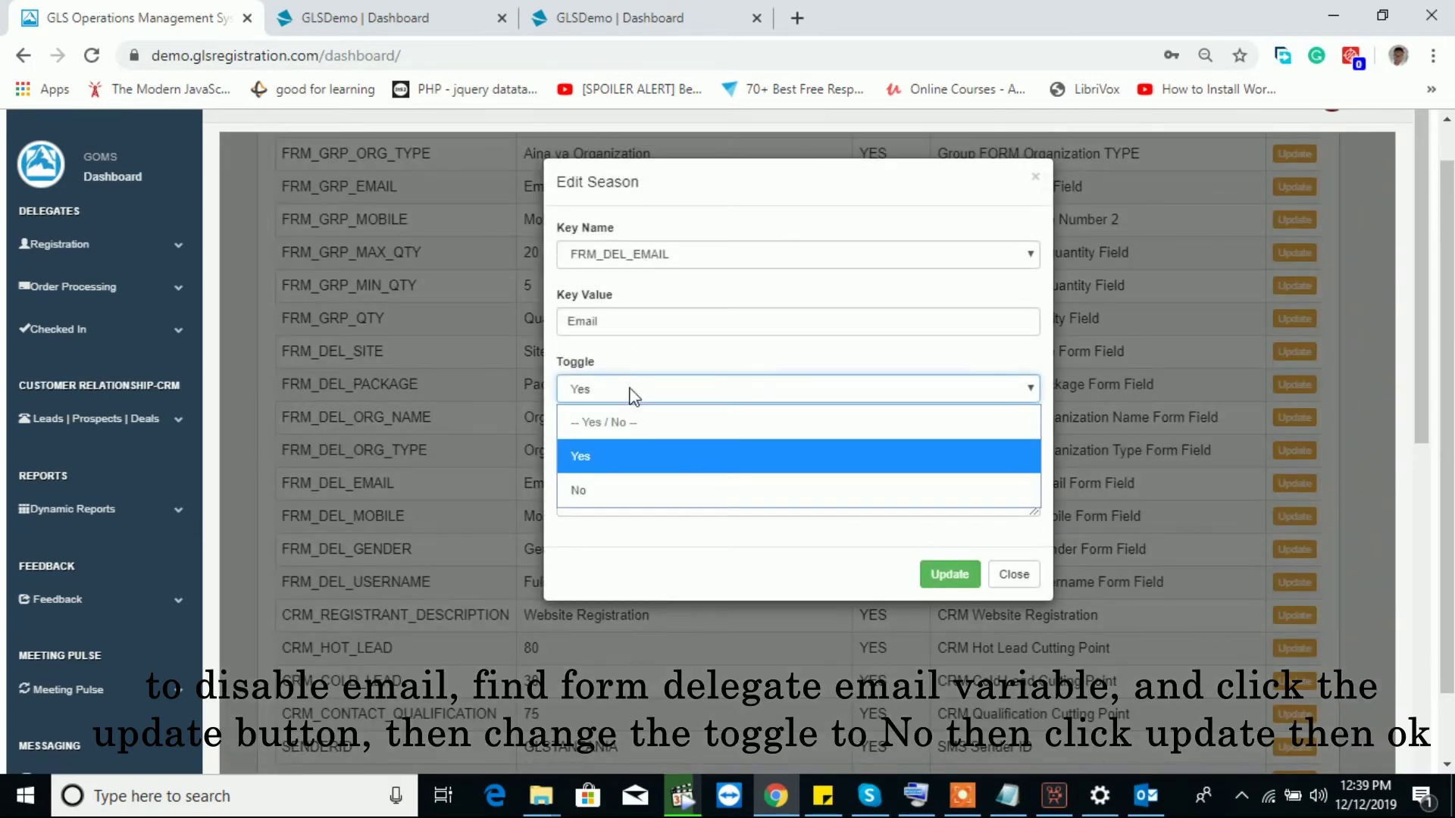
pyautogui.click(616, 492)
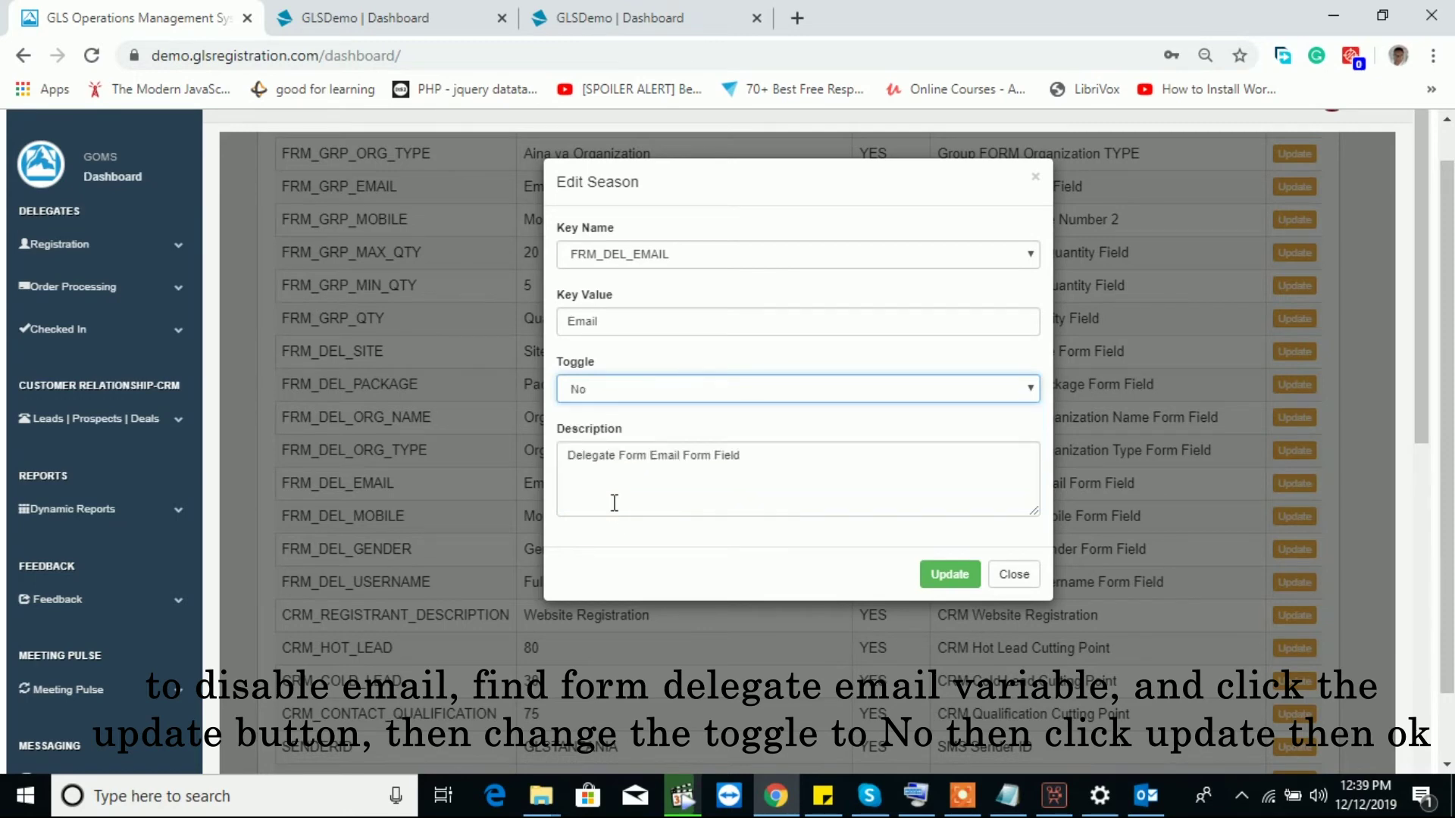
pyautogui.click(955, 579)
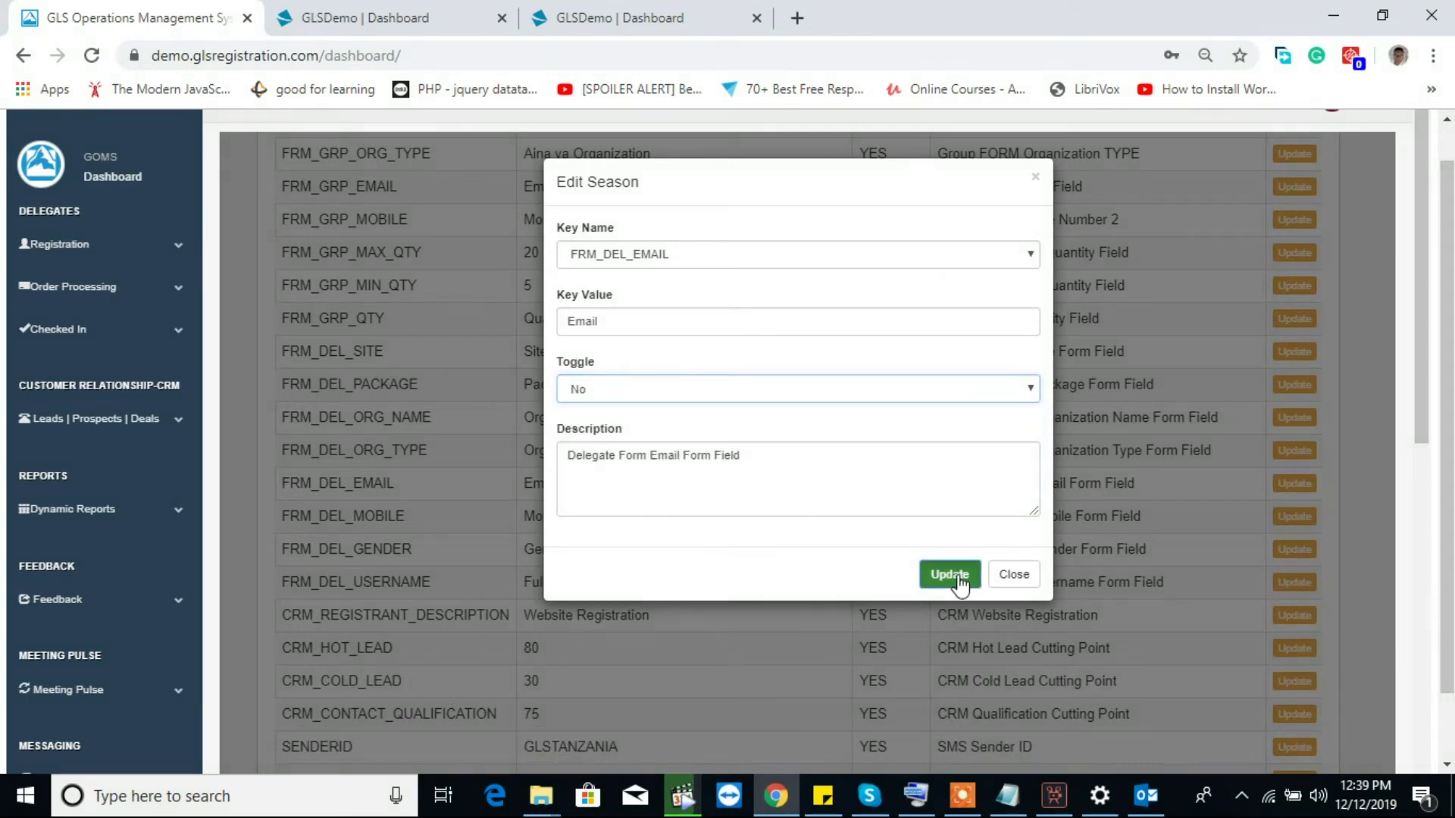
pyautogui.click(915, 256)
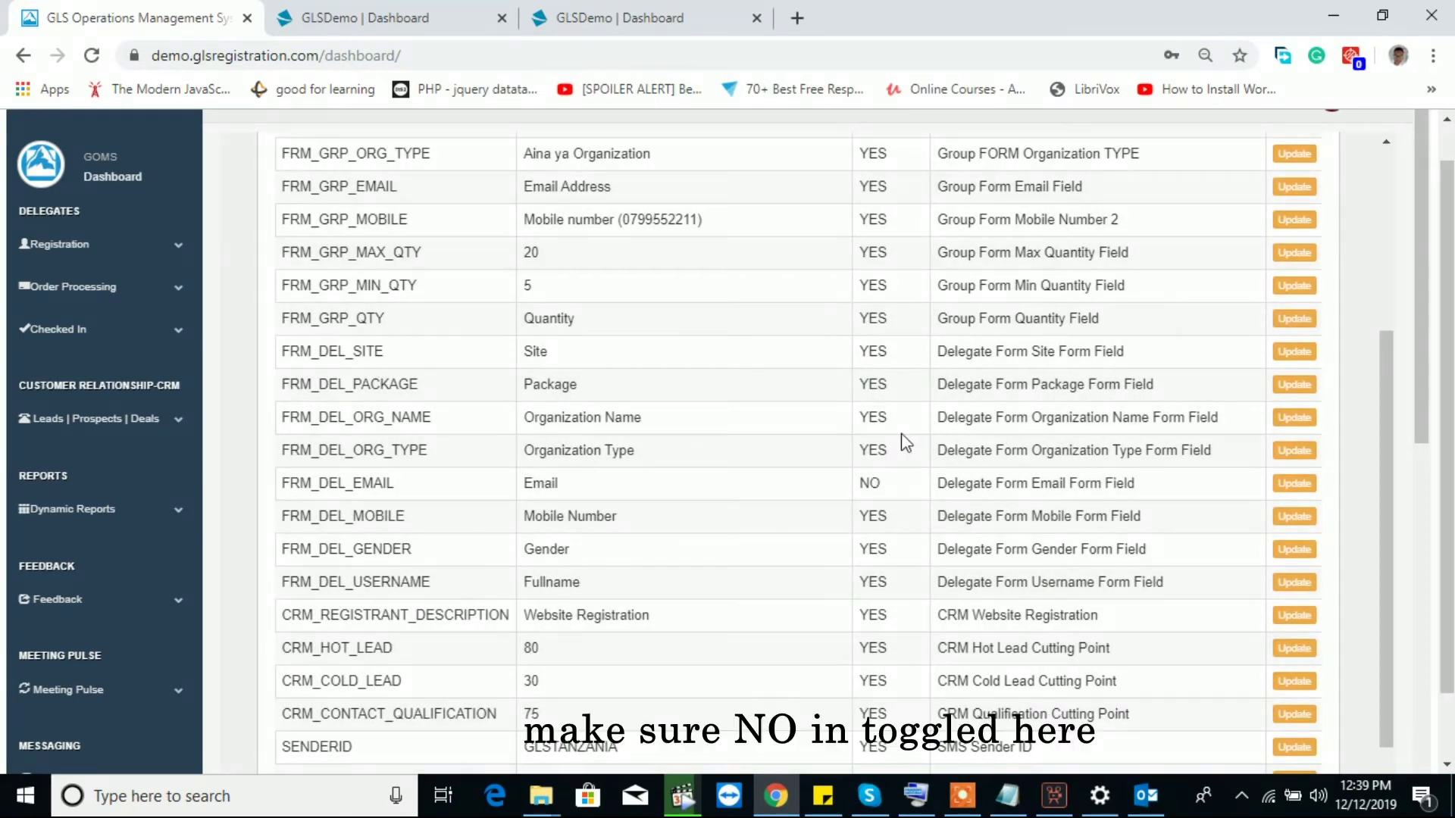
pyautogui.moveTo(879, 485); pyautogui.dragTo(865, 489)
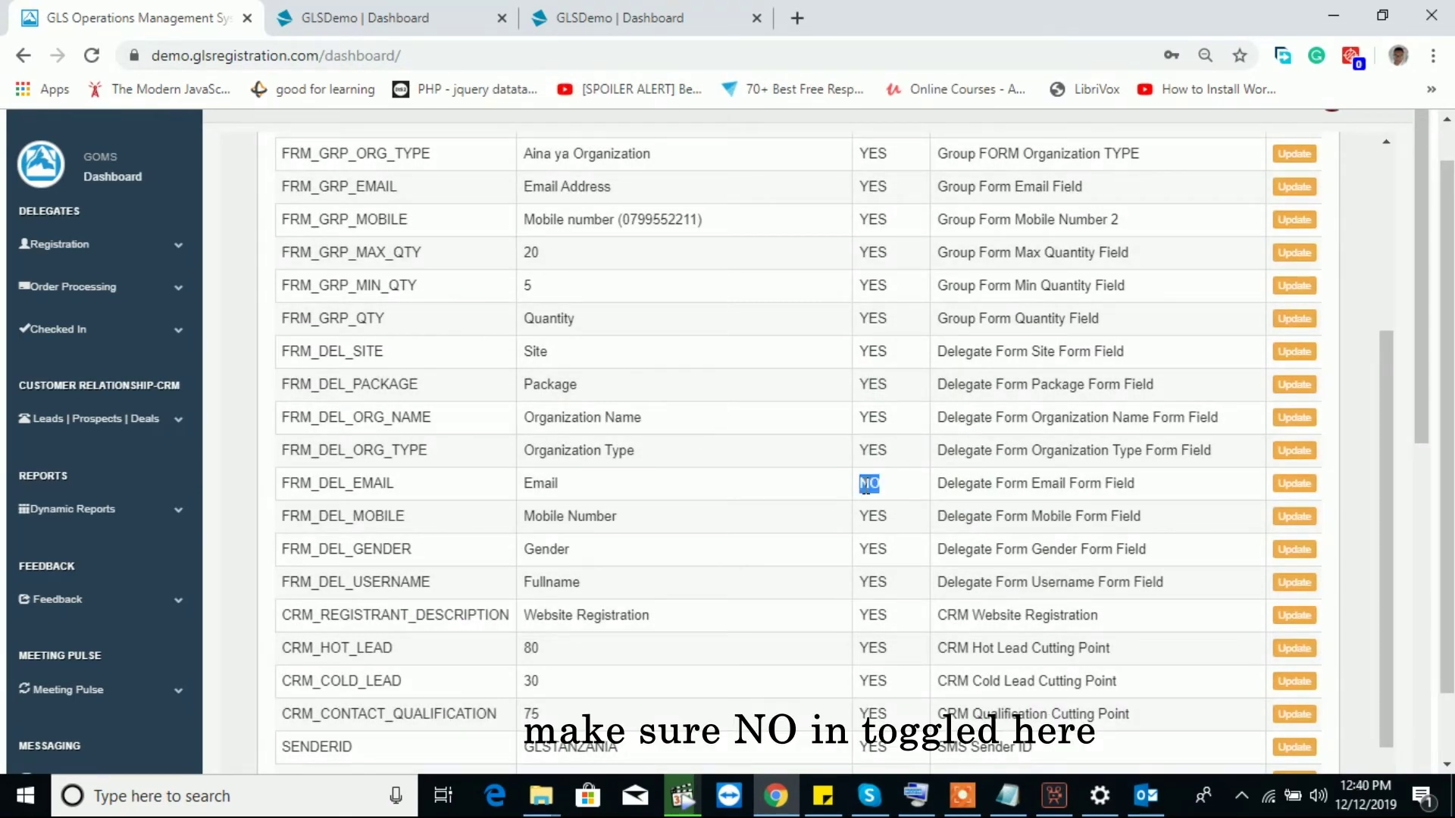
pyautogui.click(830, 490)
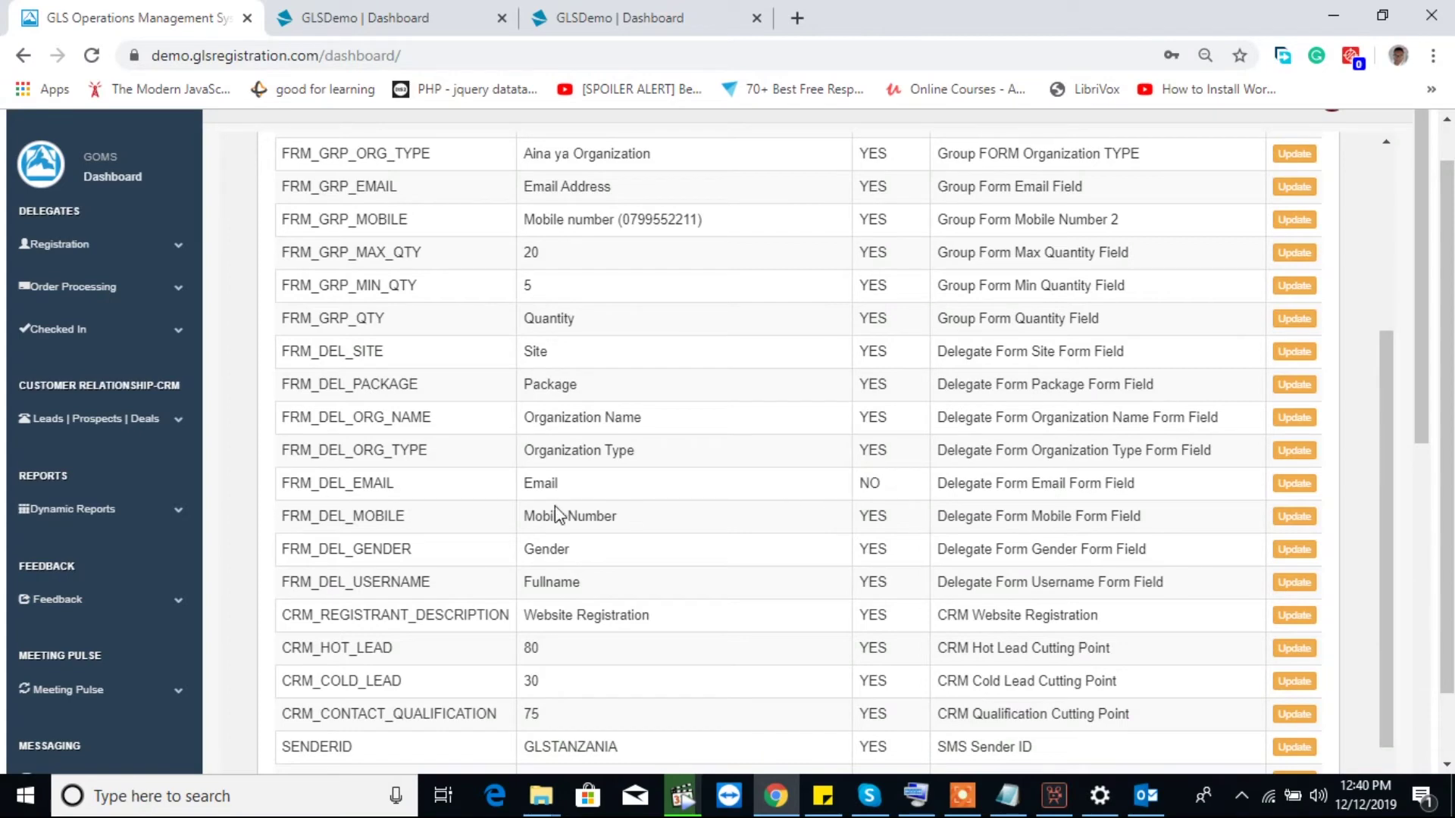
# - Disable the delegate form's Mobile field by setting the FRM_DEL_MOBILE toggle to No and saving the update
pyautogui.click(1302, 518)
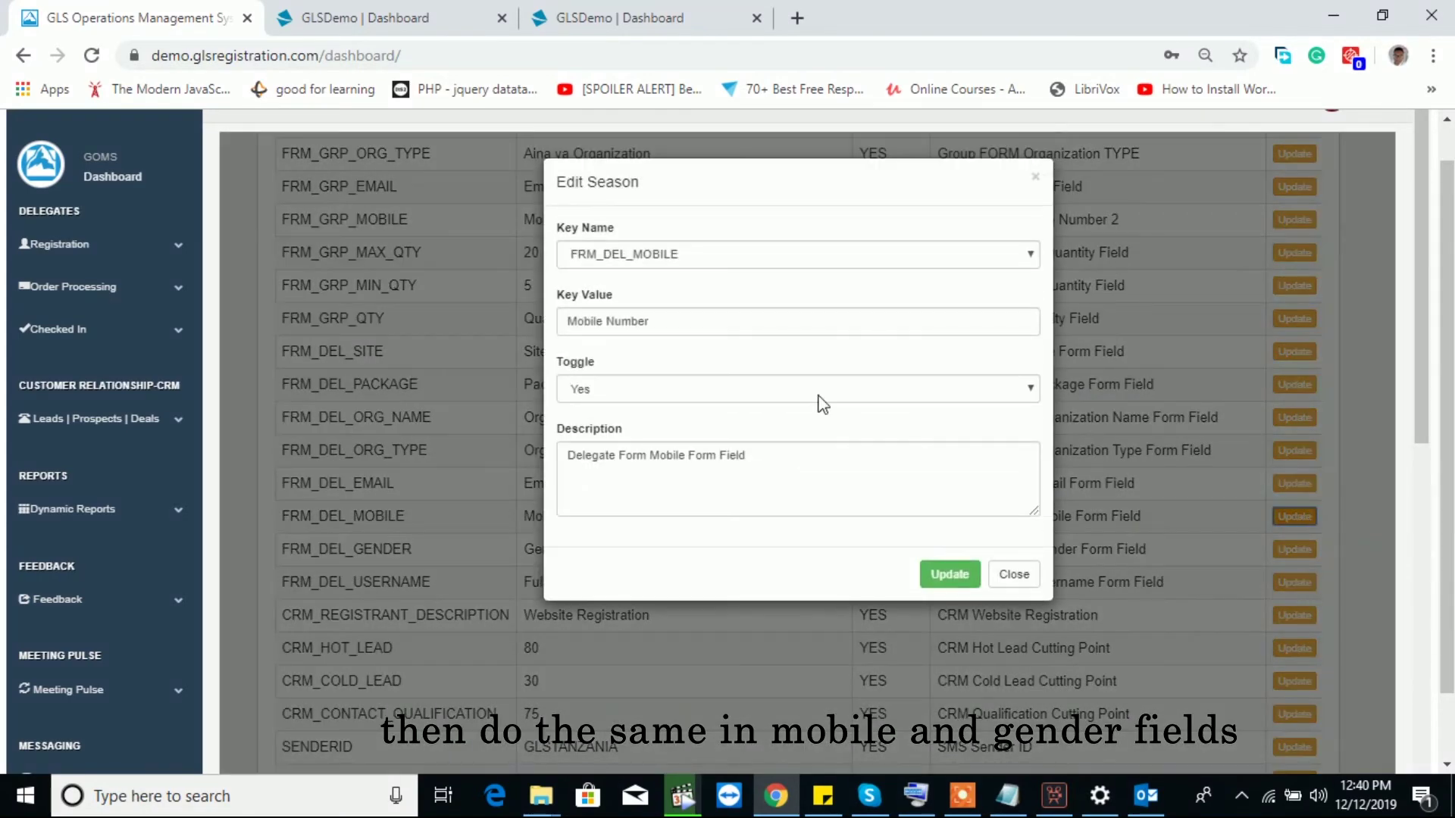
pyautogui.click(727, 389)
pyautogui.click(658, 490)
pyautogui.click(939, 577)
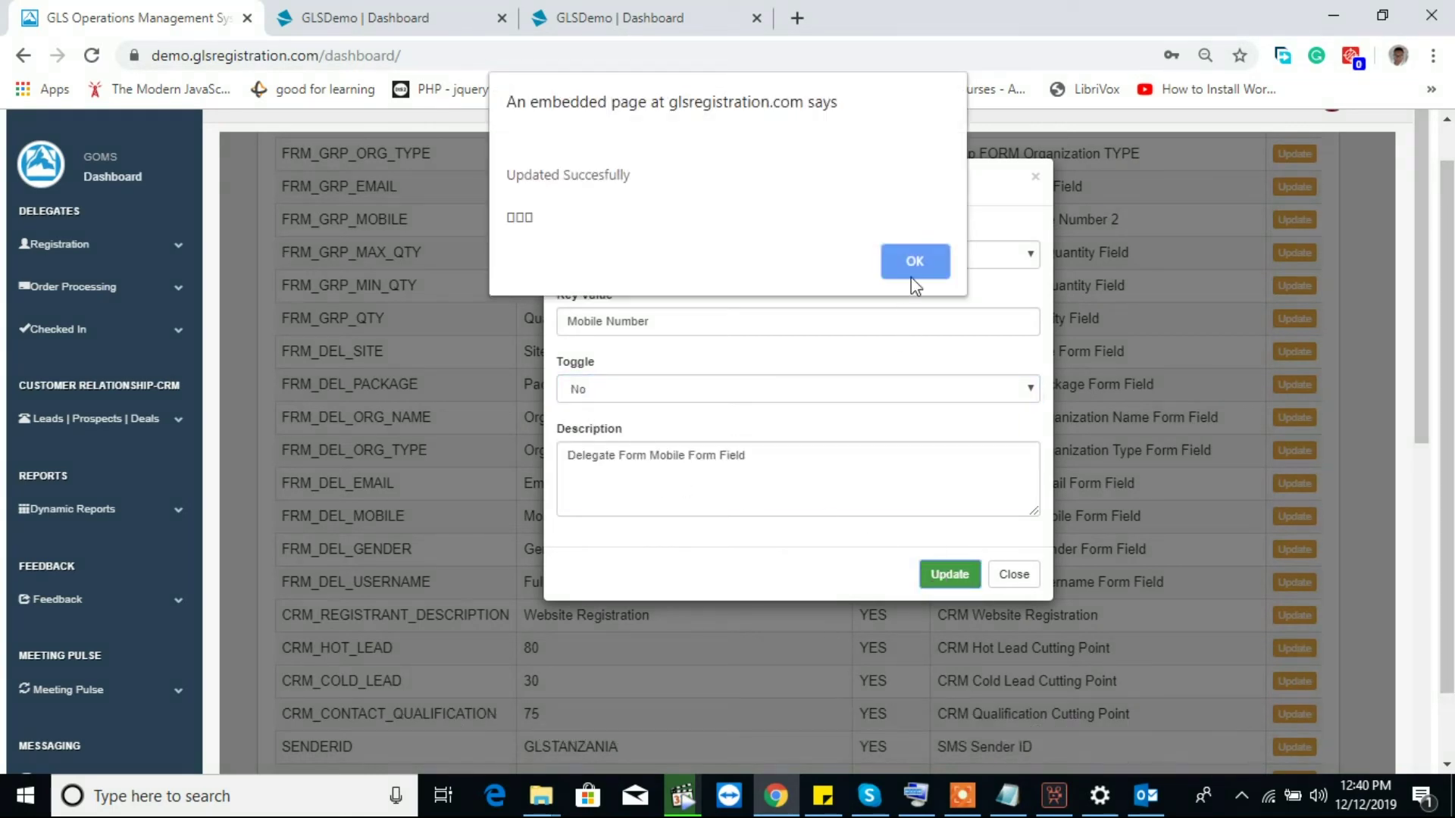
pyautogui.click(913, 266)
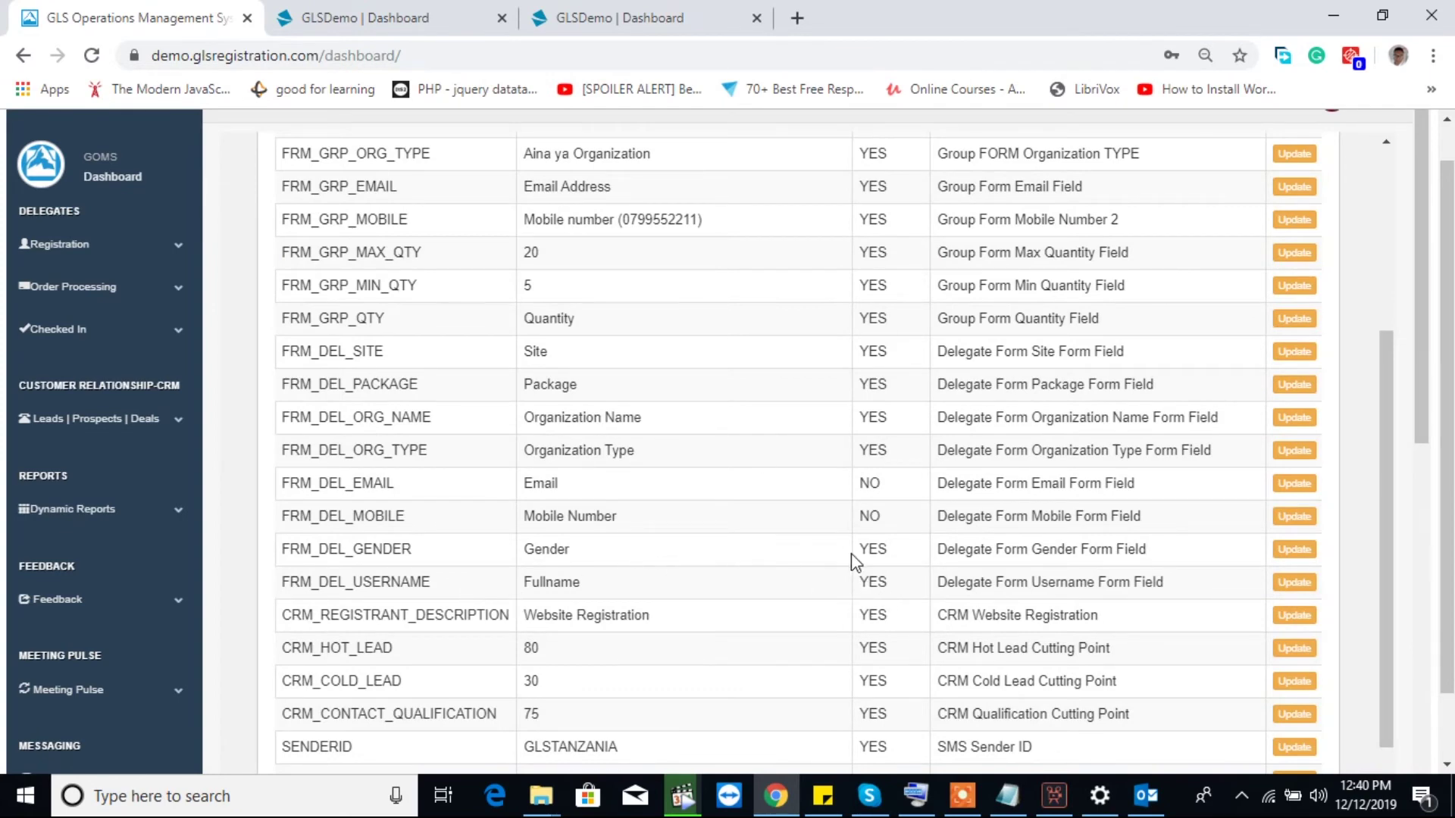
# - Disable the delegate form's Gender field by setting the FRM_DEL_GENDER toggle to No and saving the update
pyautogui.click(1276, 553)
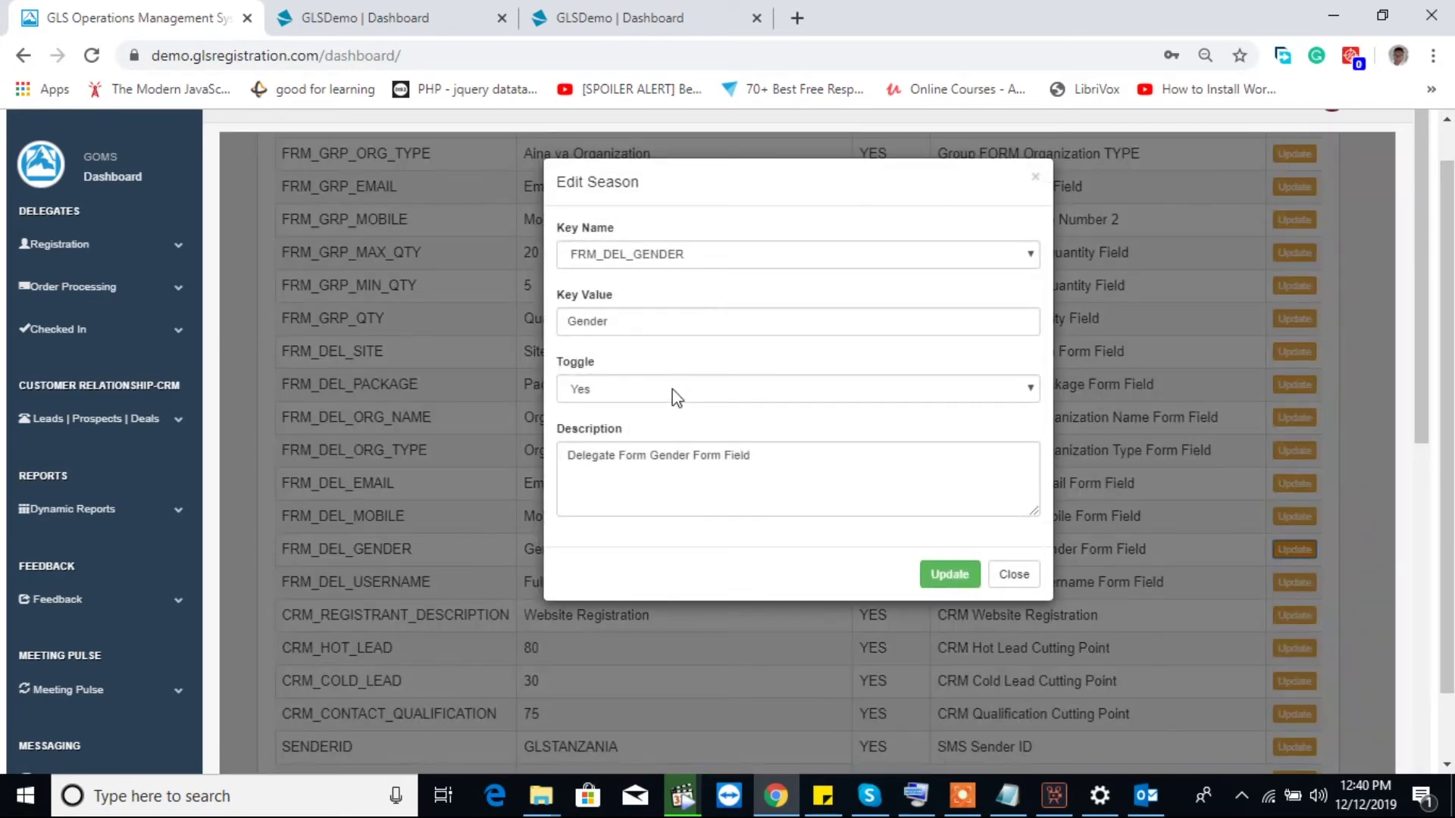
pyautogui.click(677, 396)
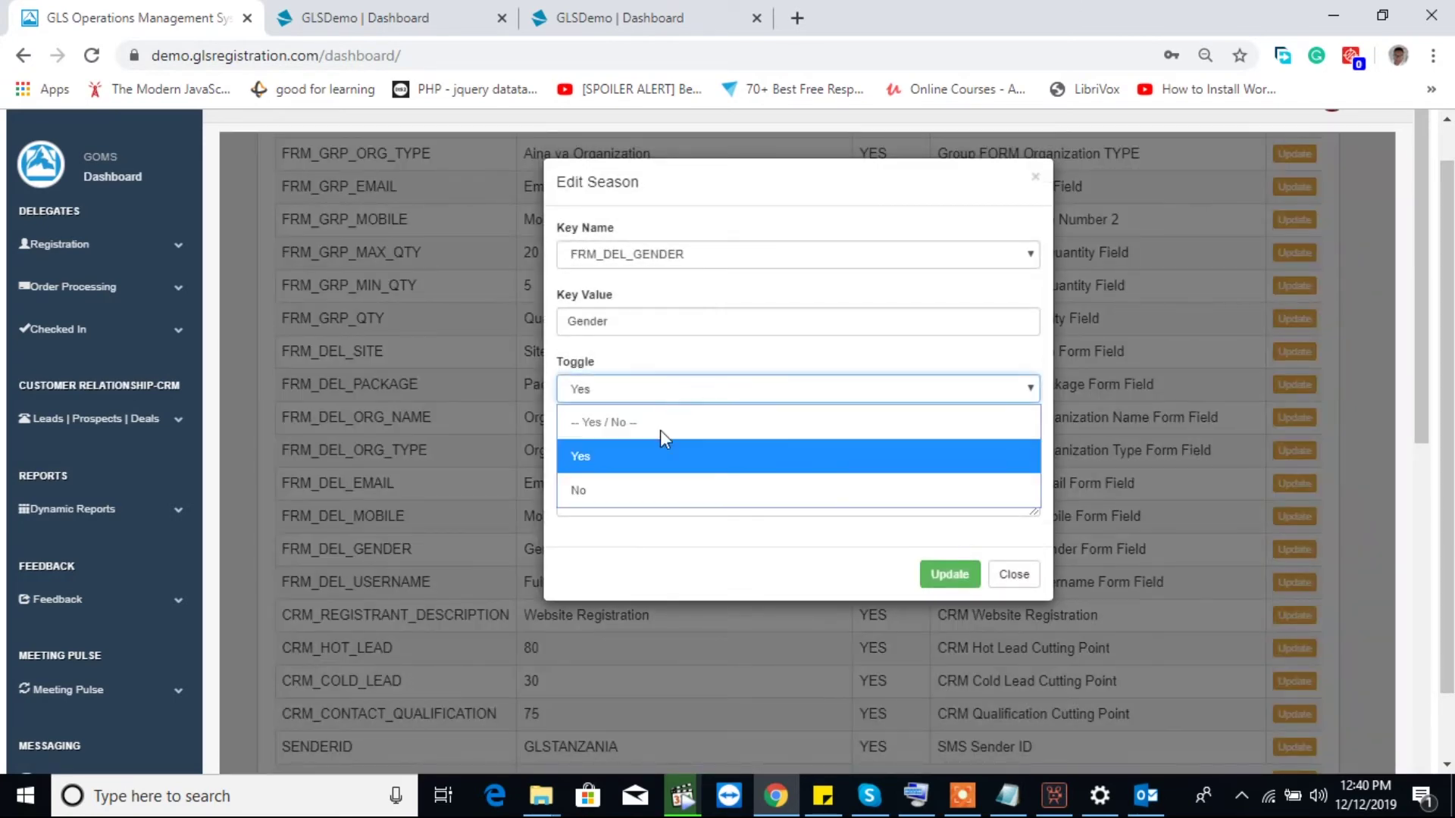
pyautogui.click(643, 488)
pyautogui.click(938, 573)
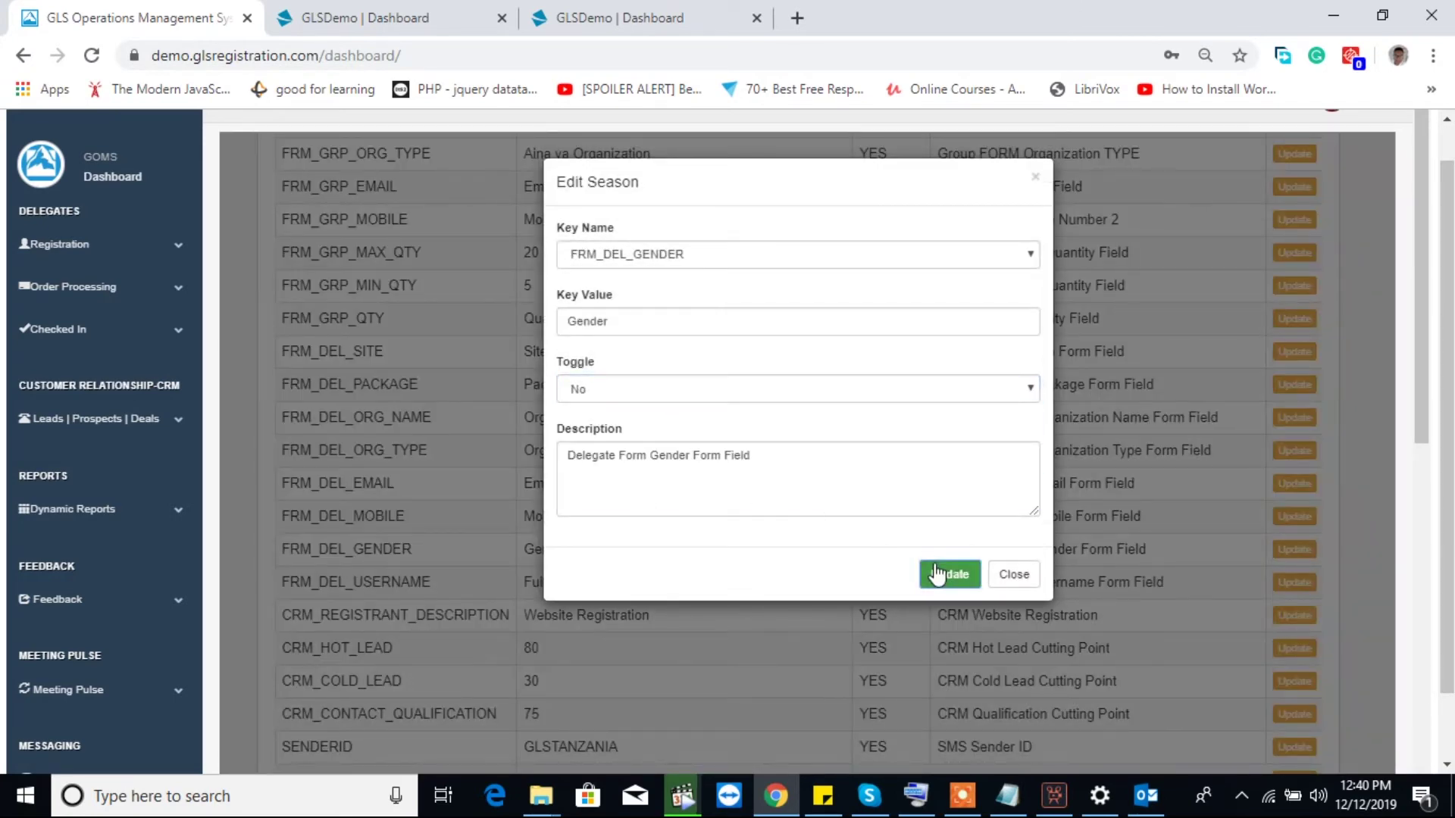
pyautogui.click(920, 257)
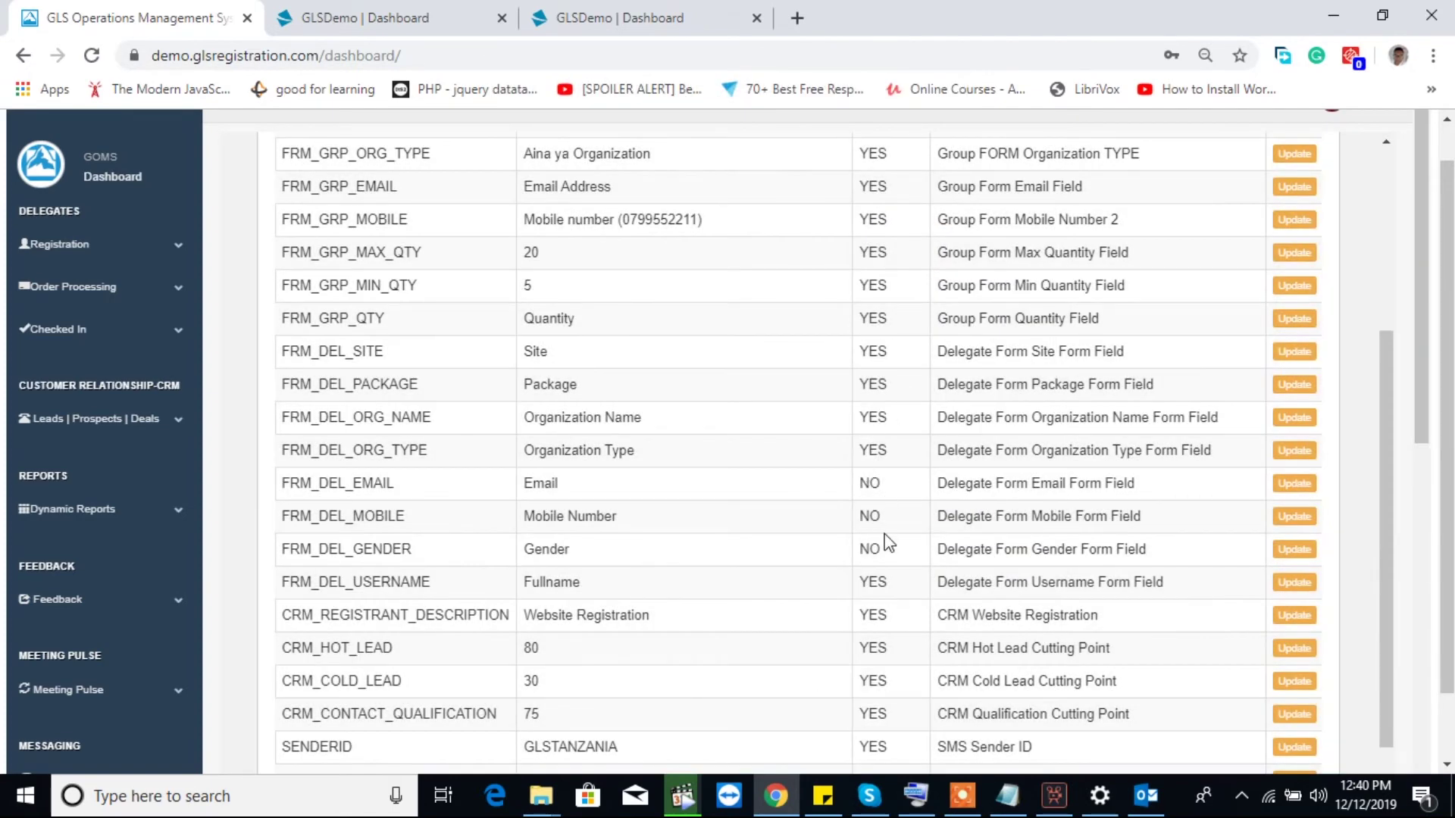
# - Reload the individual online-payment registration form and check whether Gender, Mobile and Email are still offered
pyautogui.click(379, 2)
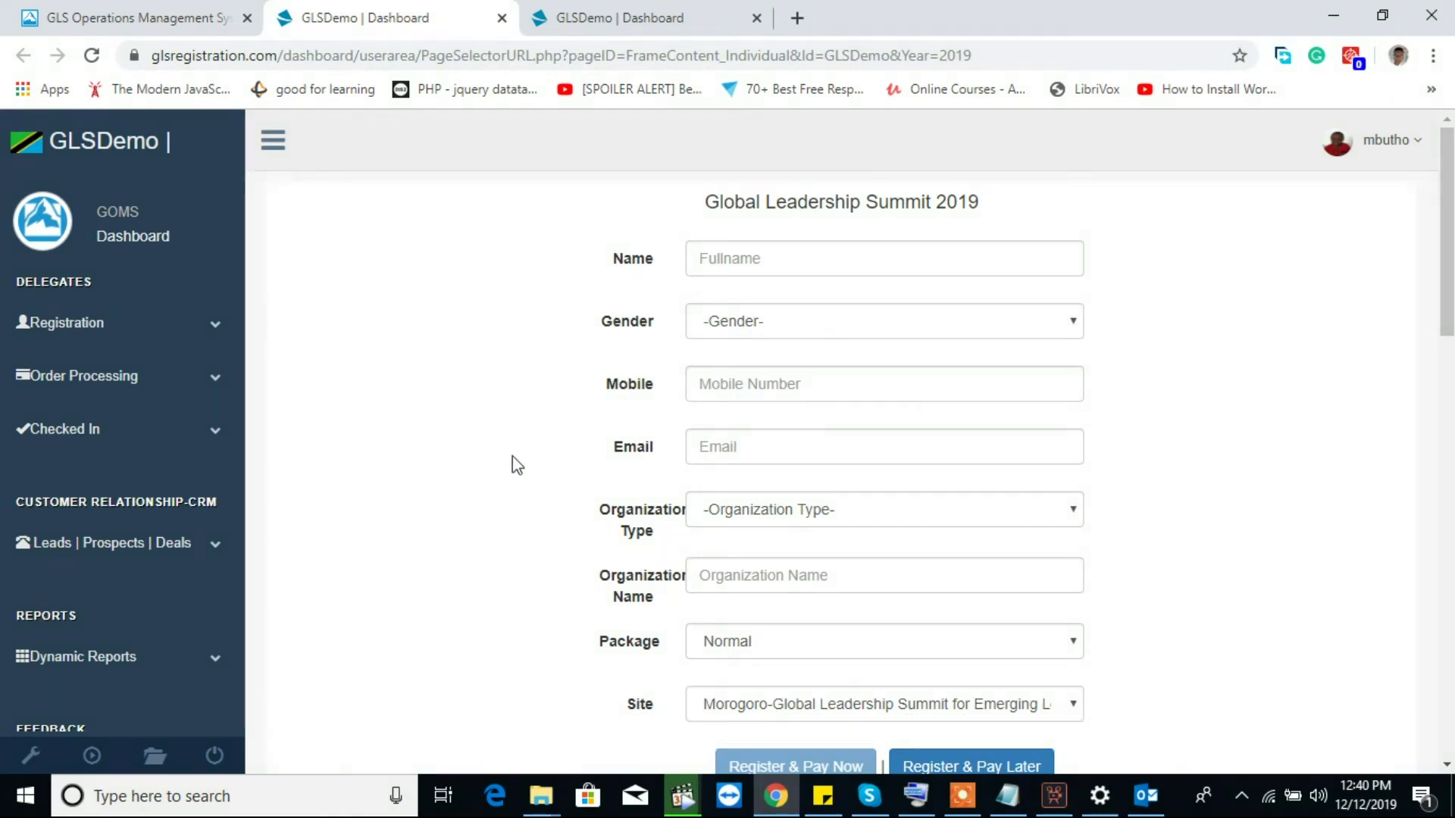
pyautogui.click(99, 325)
pyautogui.click(144, 371)
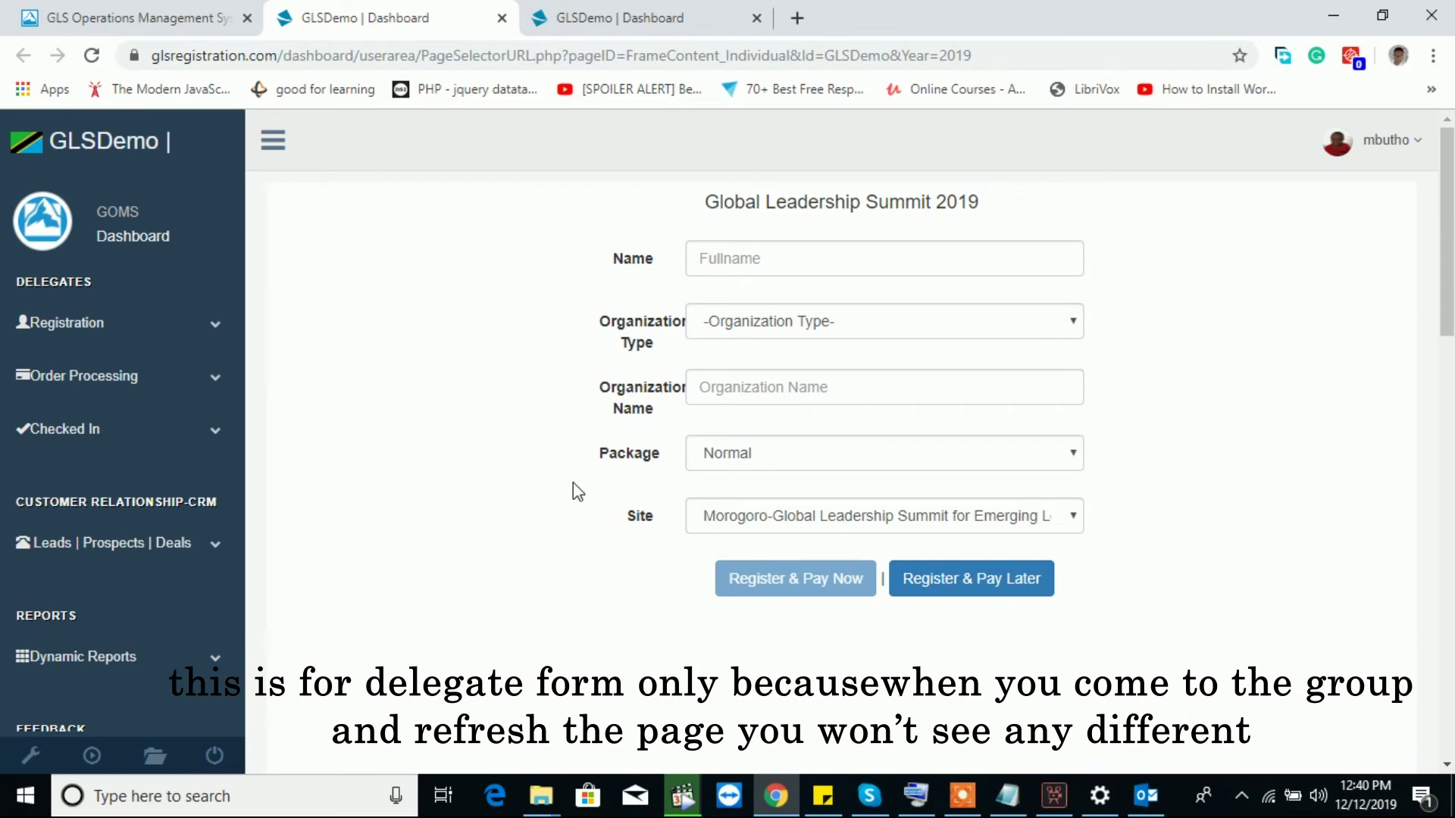
# - Reload the group registration form and compare its fields with those of the individual form and the global variables
pyautogui.click(627, 15)
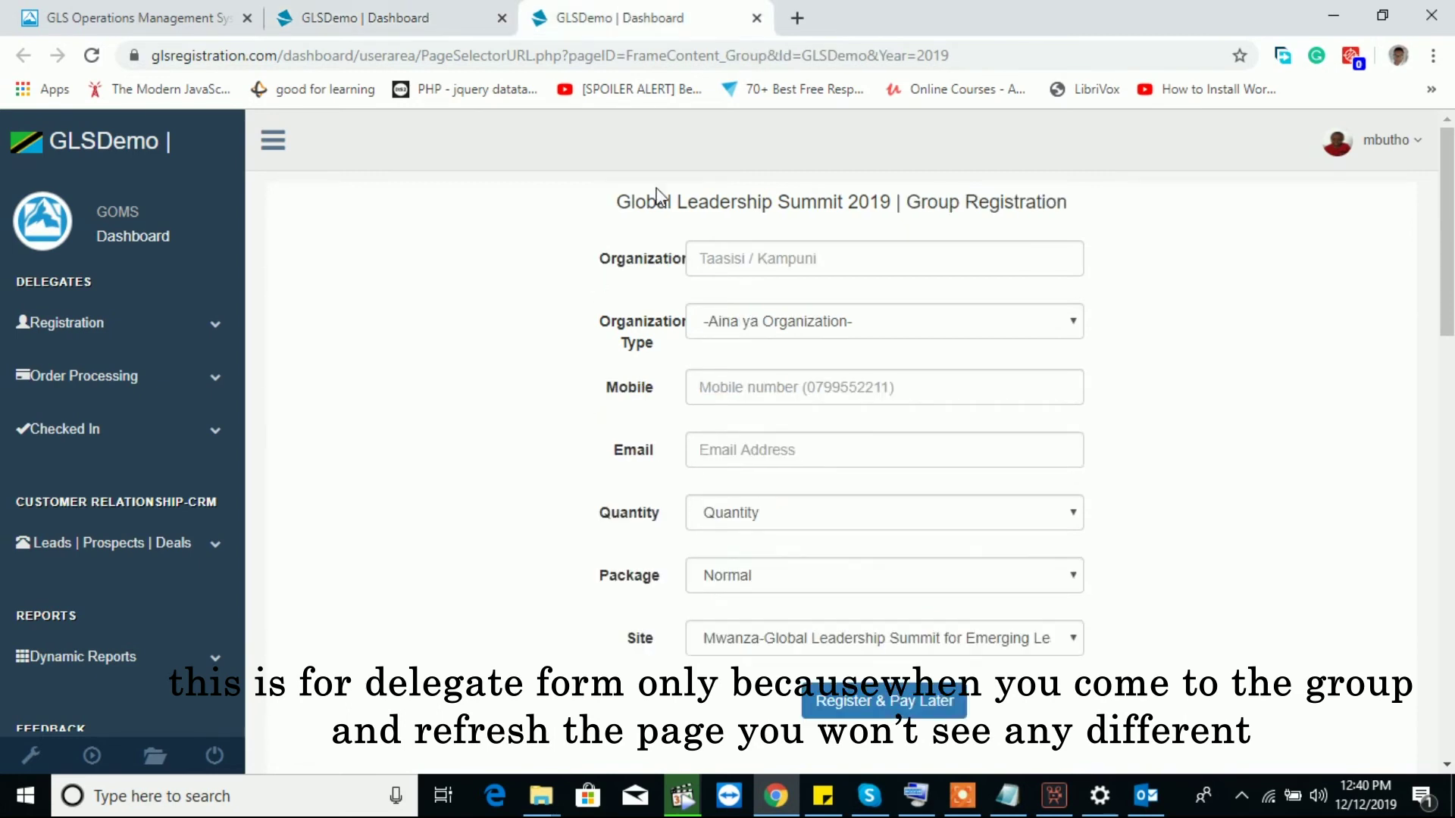
pyautogui.click(80, 324)
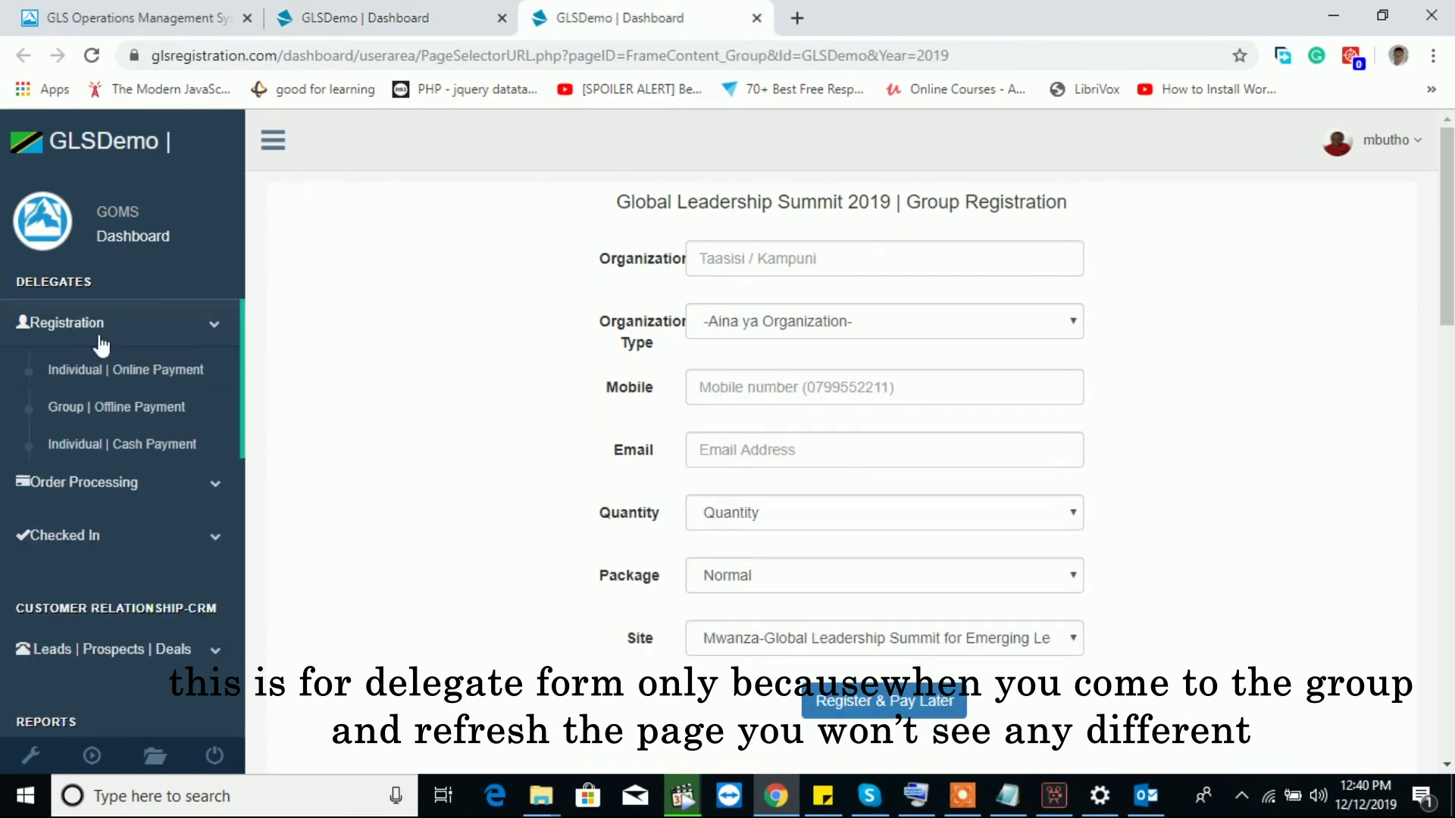
pyautogui.click(143, 409)
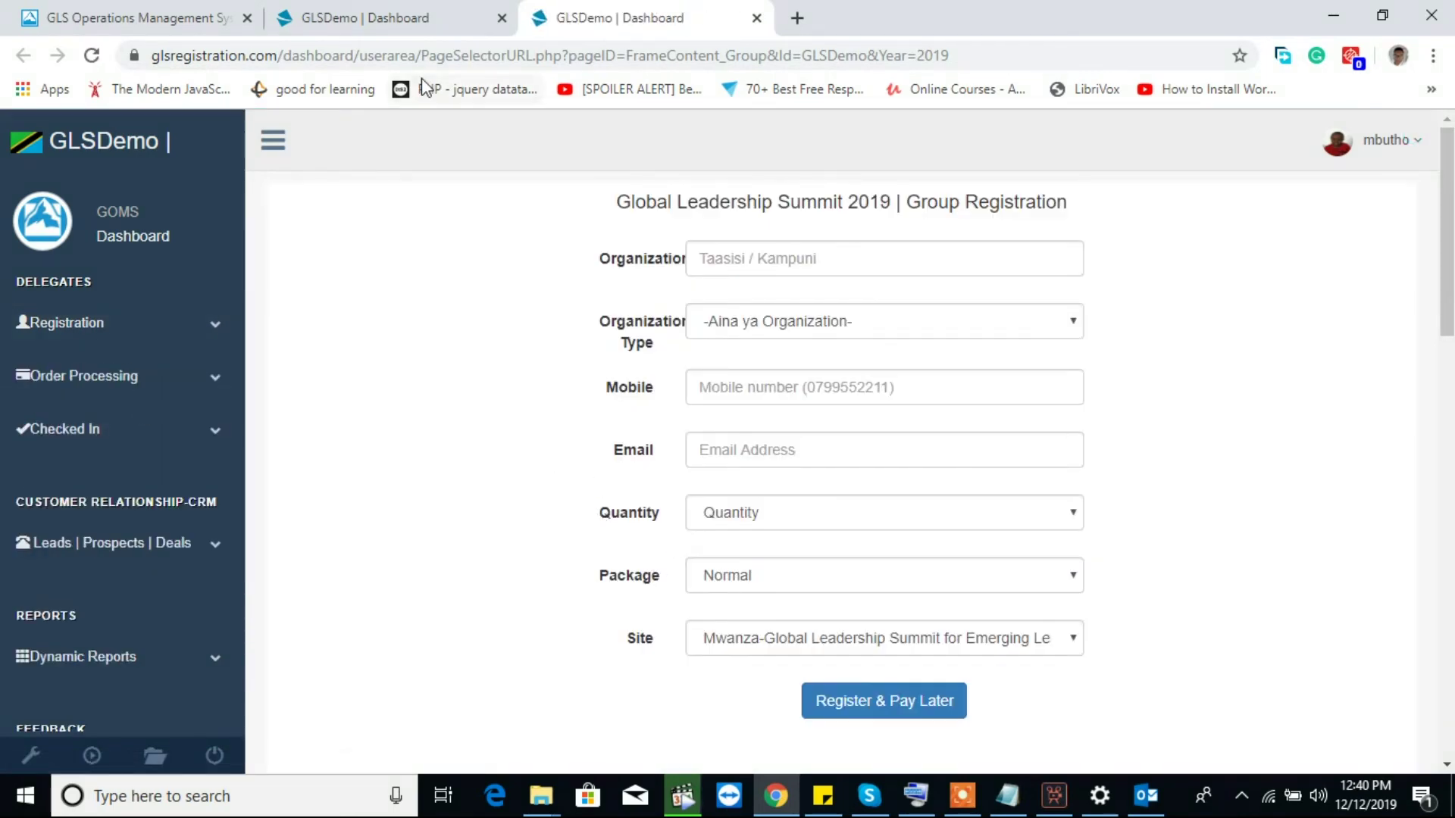
pyautogui.click(360, 9)
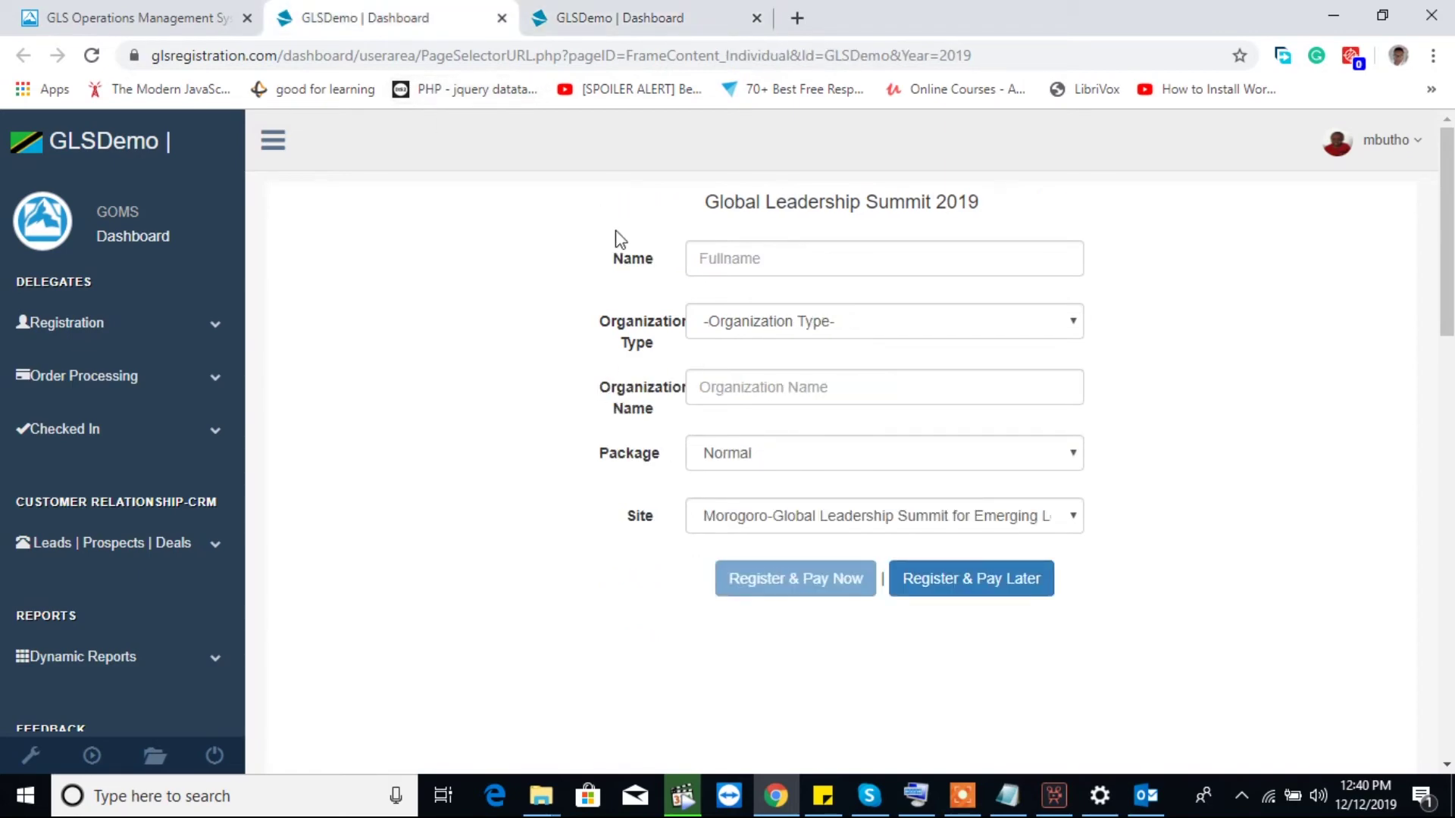
pyautogui.click(161, 15)
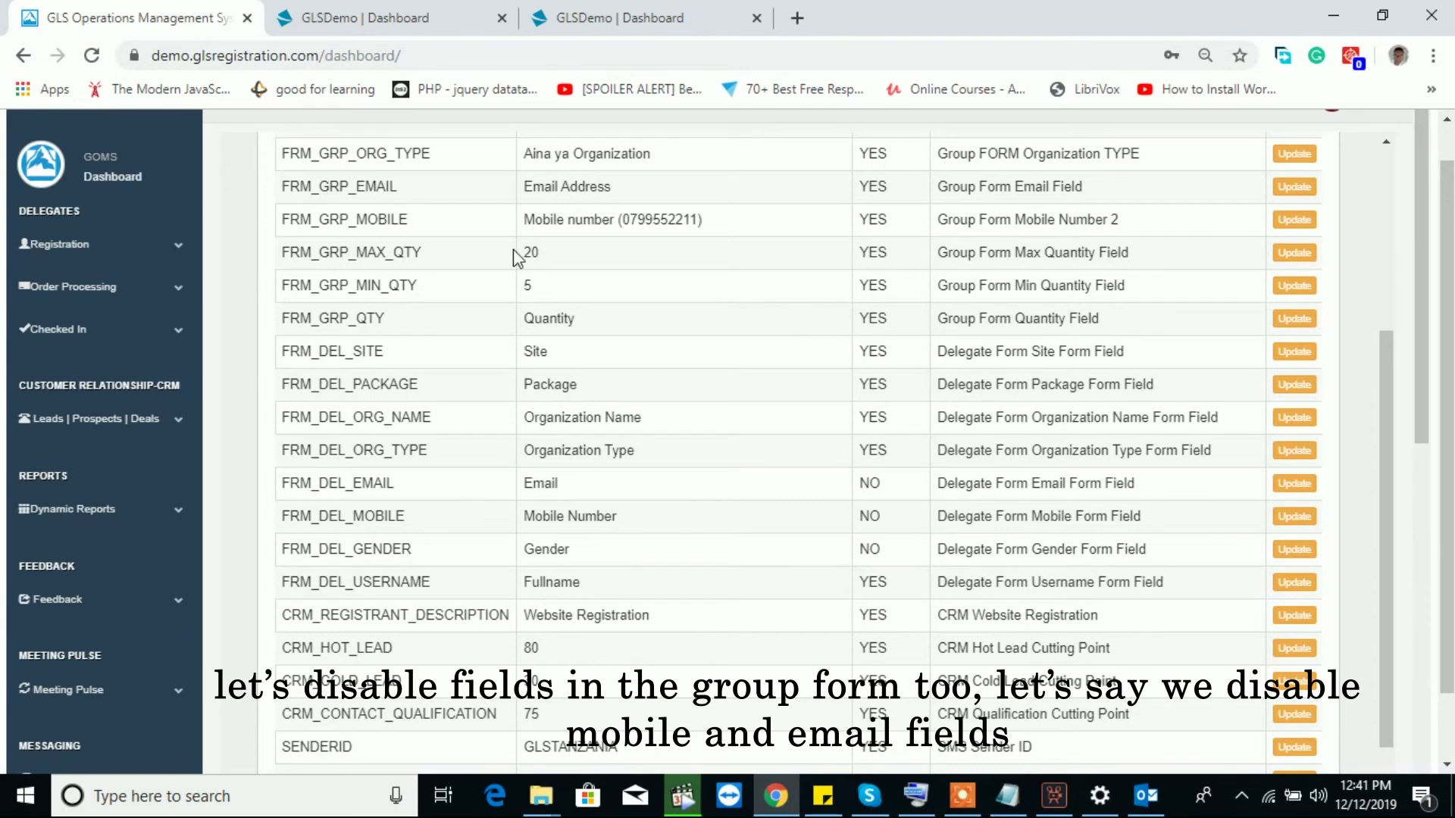
pyautogui.click(617, 17)
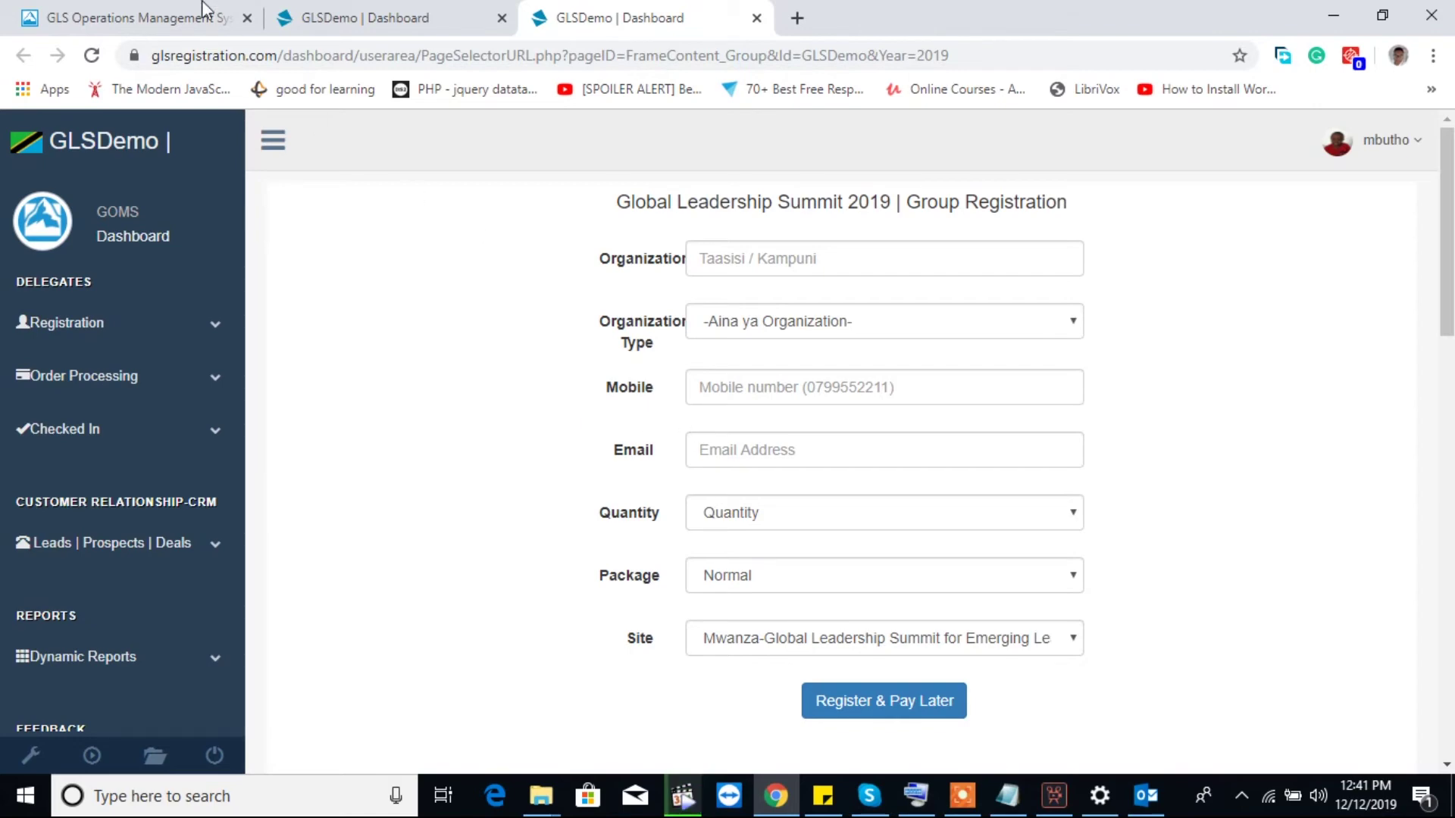
# - Return to the Global Variables table and disable the group form's Email field by setting the FRM_GRP_EMAIL toggle to No
pyautogui.click(159, 17)
pyautogui.scroll(3, 425, 413)
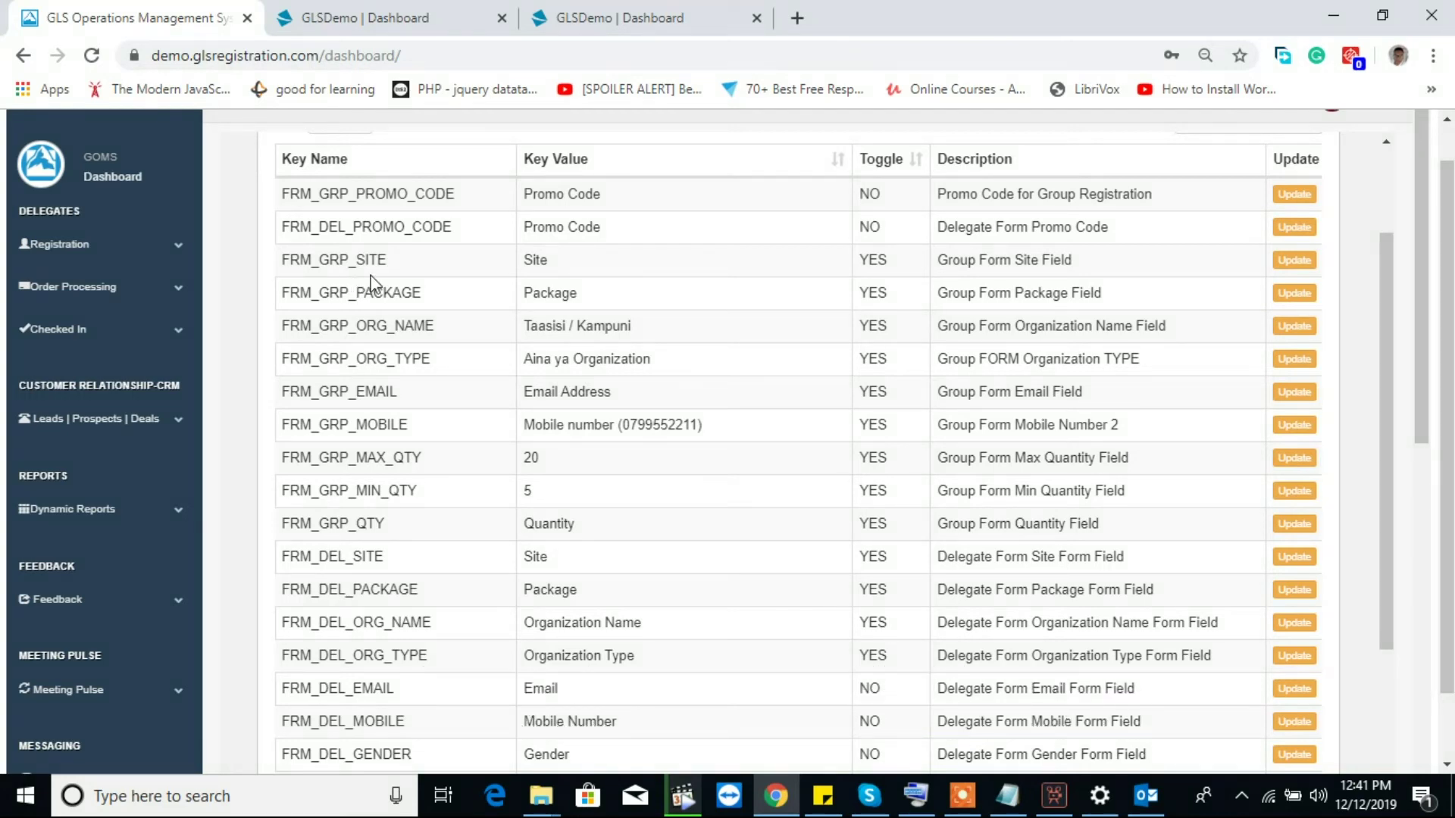
pyautogui.scroll(1, 372, 288)
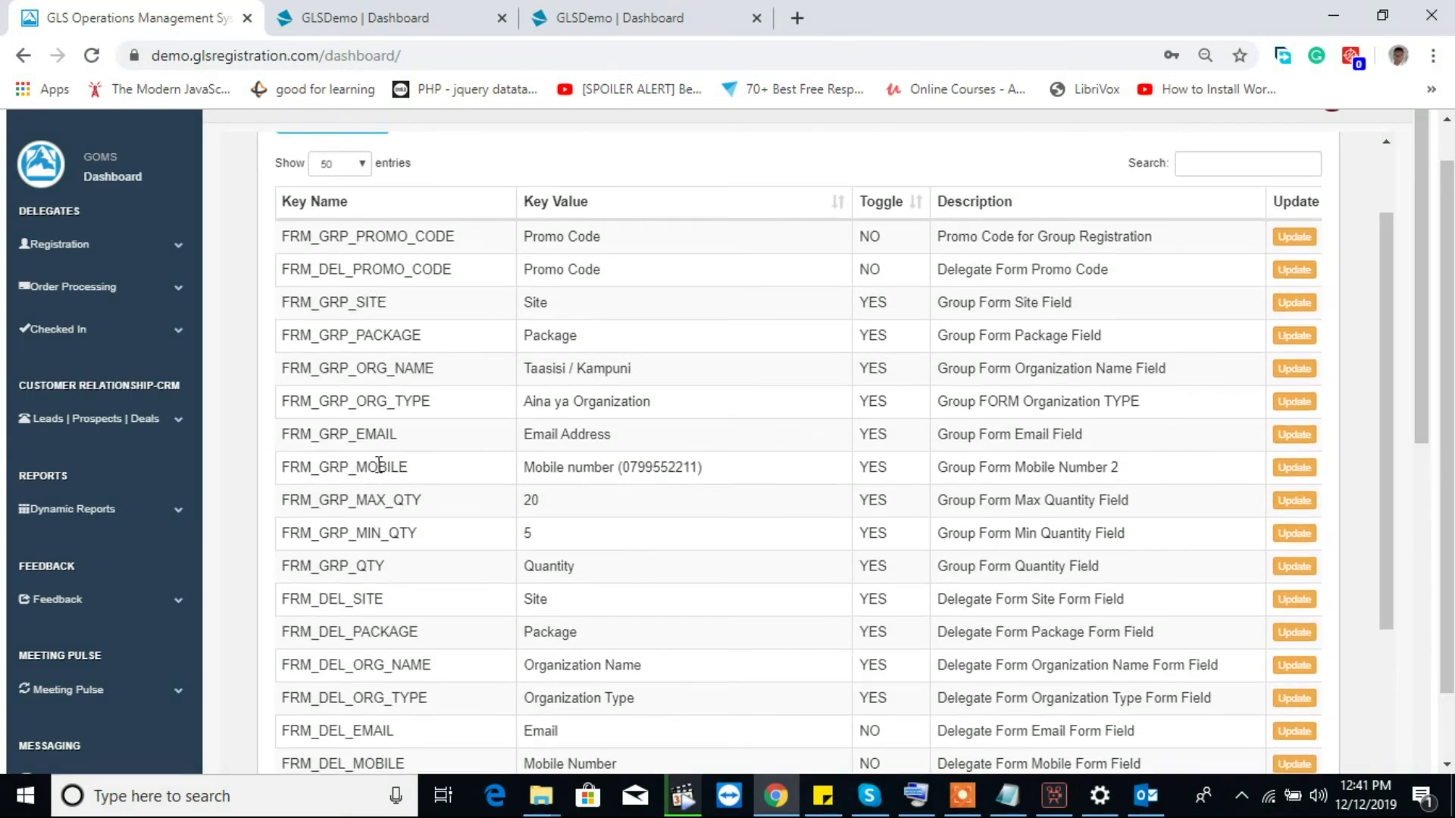
pyautogui.click(1288, 436)
pyautogui.click(685, 383)
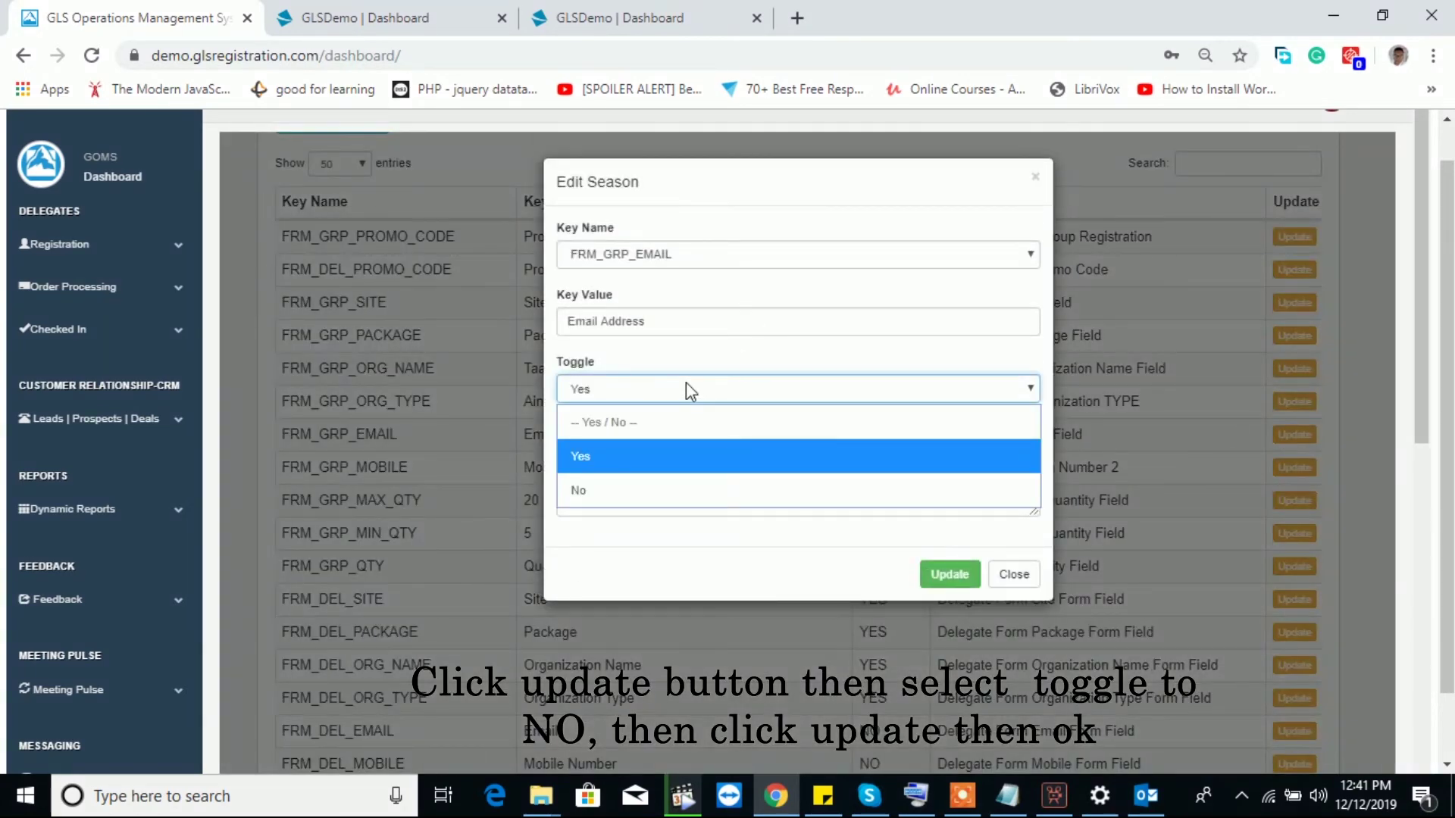
pyautogui.click(639, 489)
pyautogui.click(950, 576)
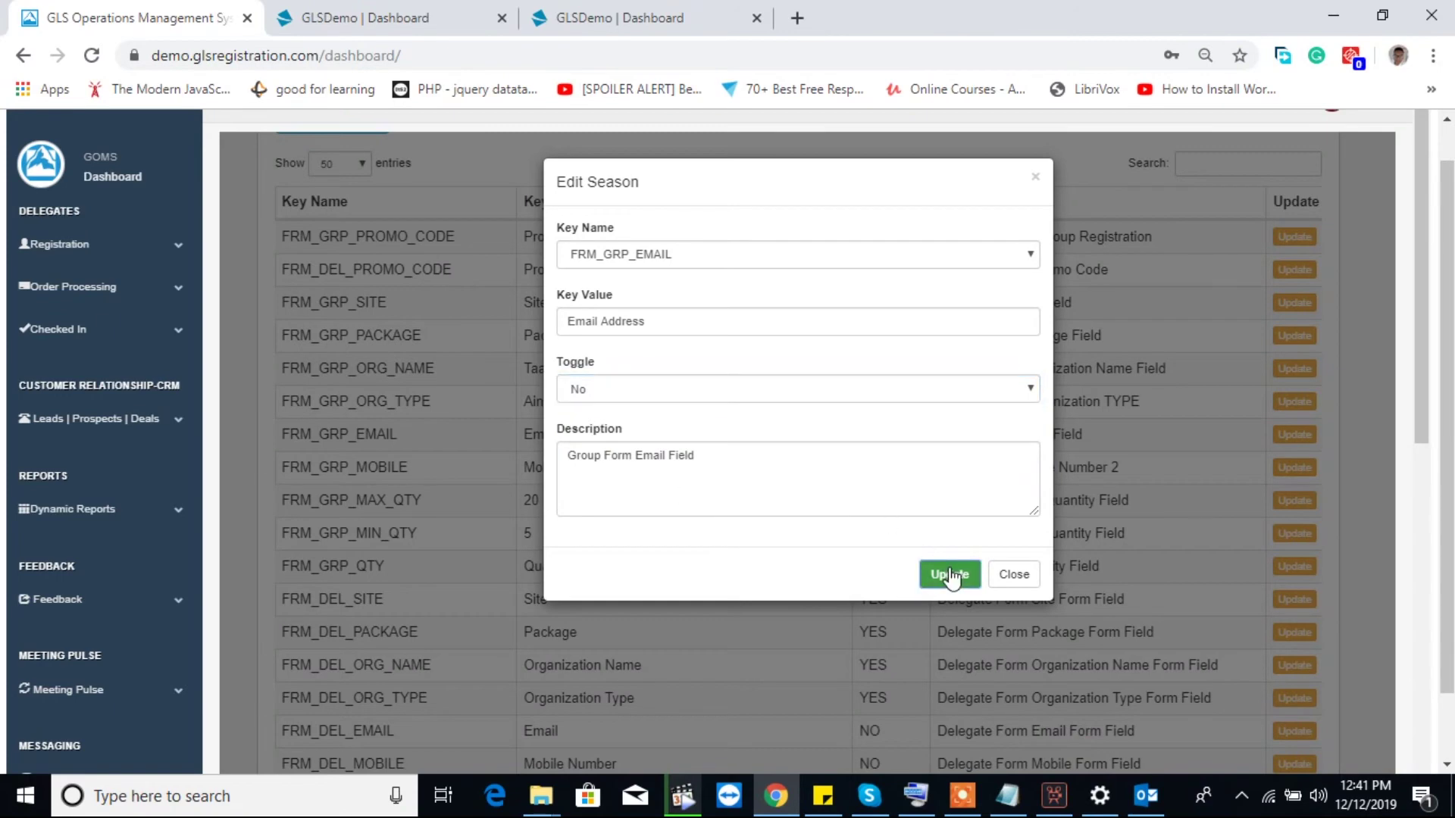
pyautogui.click(912, 260)
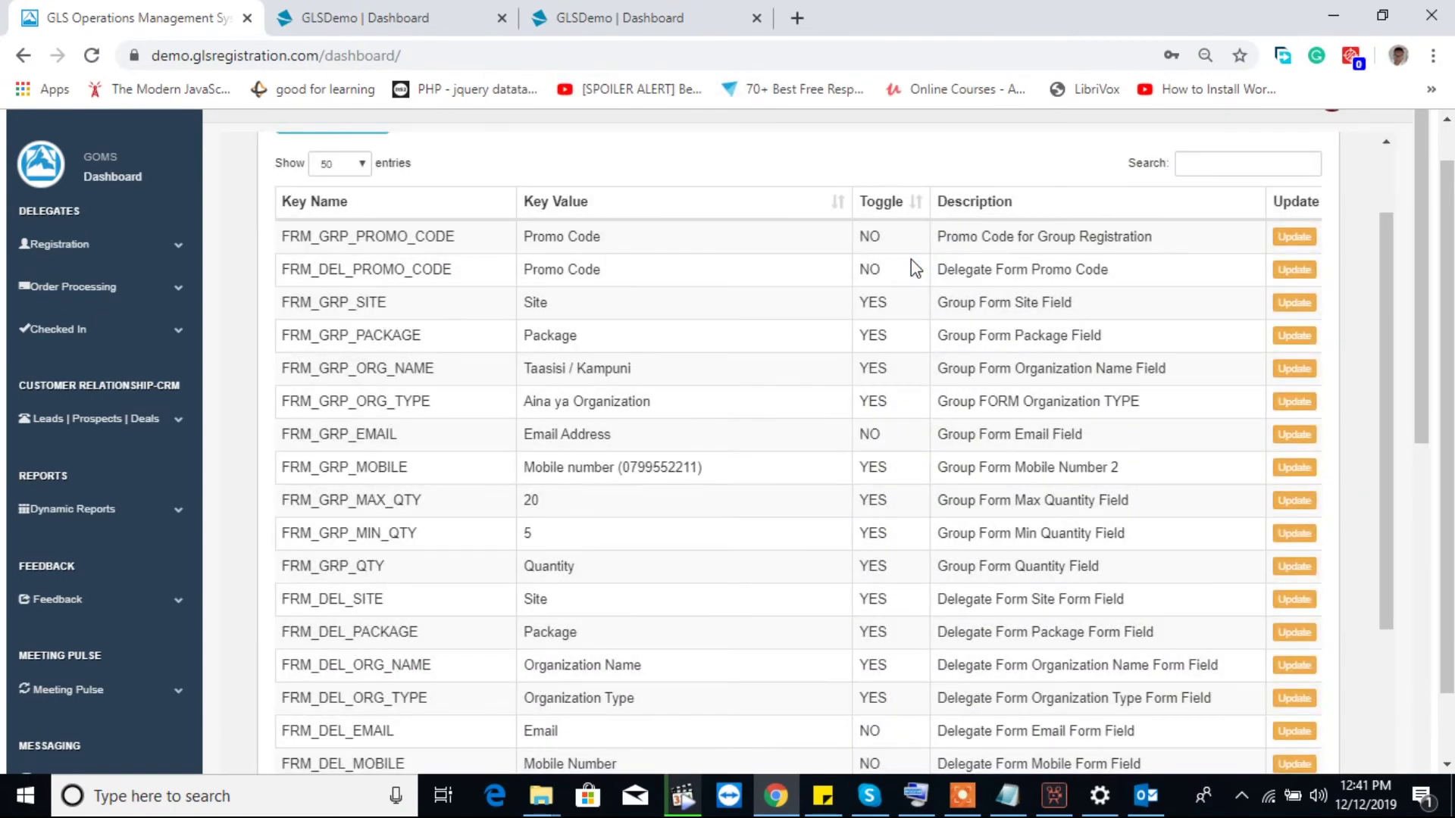
pyautogui.moveTo(890, 437); pyautogui.dragTo(850, 436)
# - Disable the group form's Mobile field by setting the FRM_GRP_MOBILE toggle to No and saving the update
pyautogui.click(1297, 468)
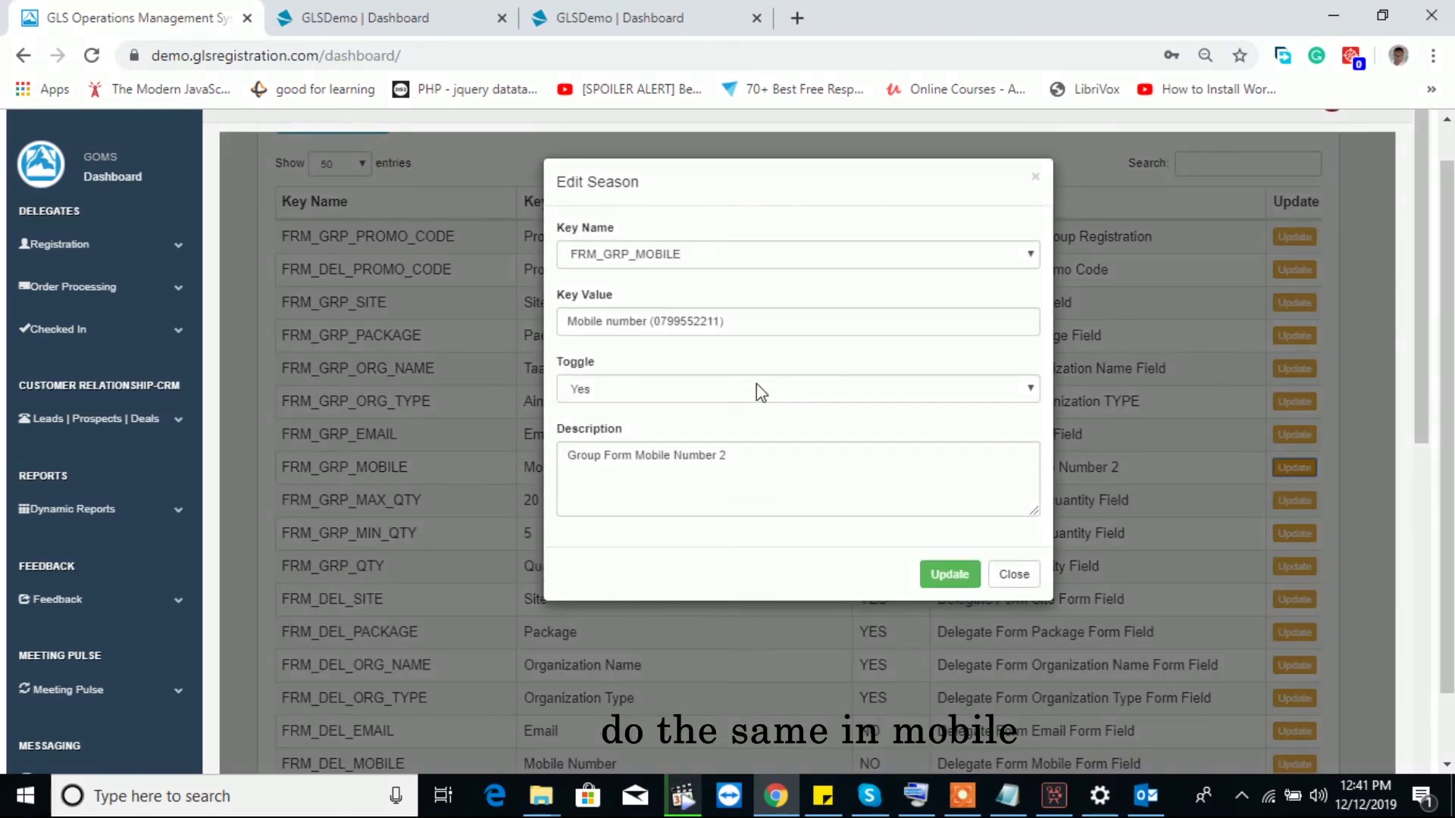
pyautogui.click(756, 389)
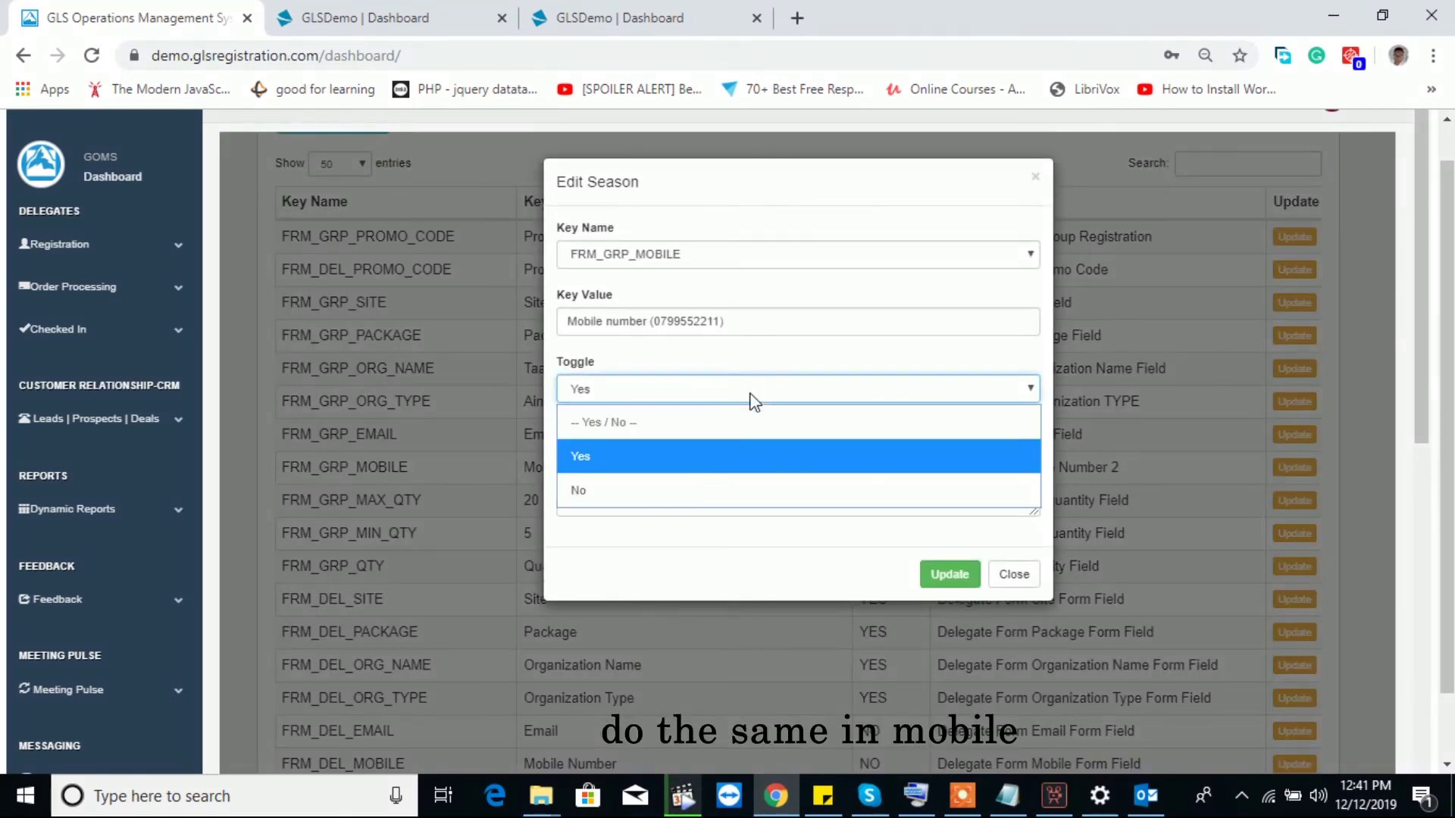
pyautogui.click(664, 489)
pyautogui.click(938, 577)
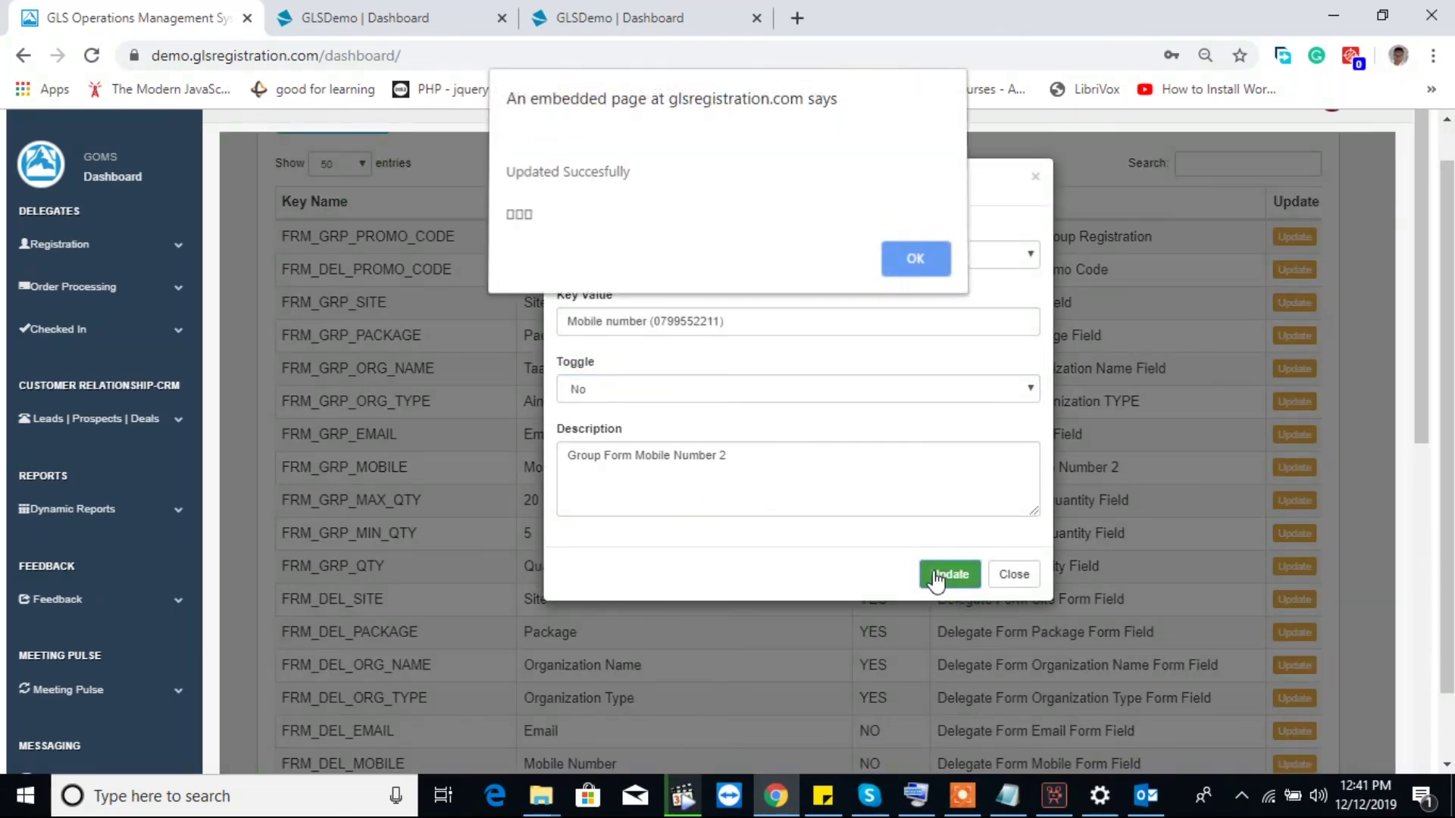
pyautogui.click(915, 261)
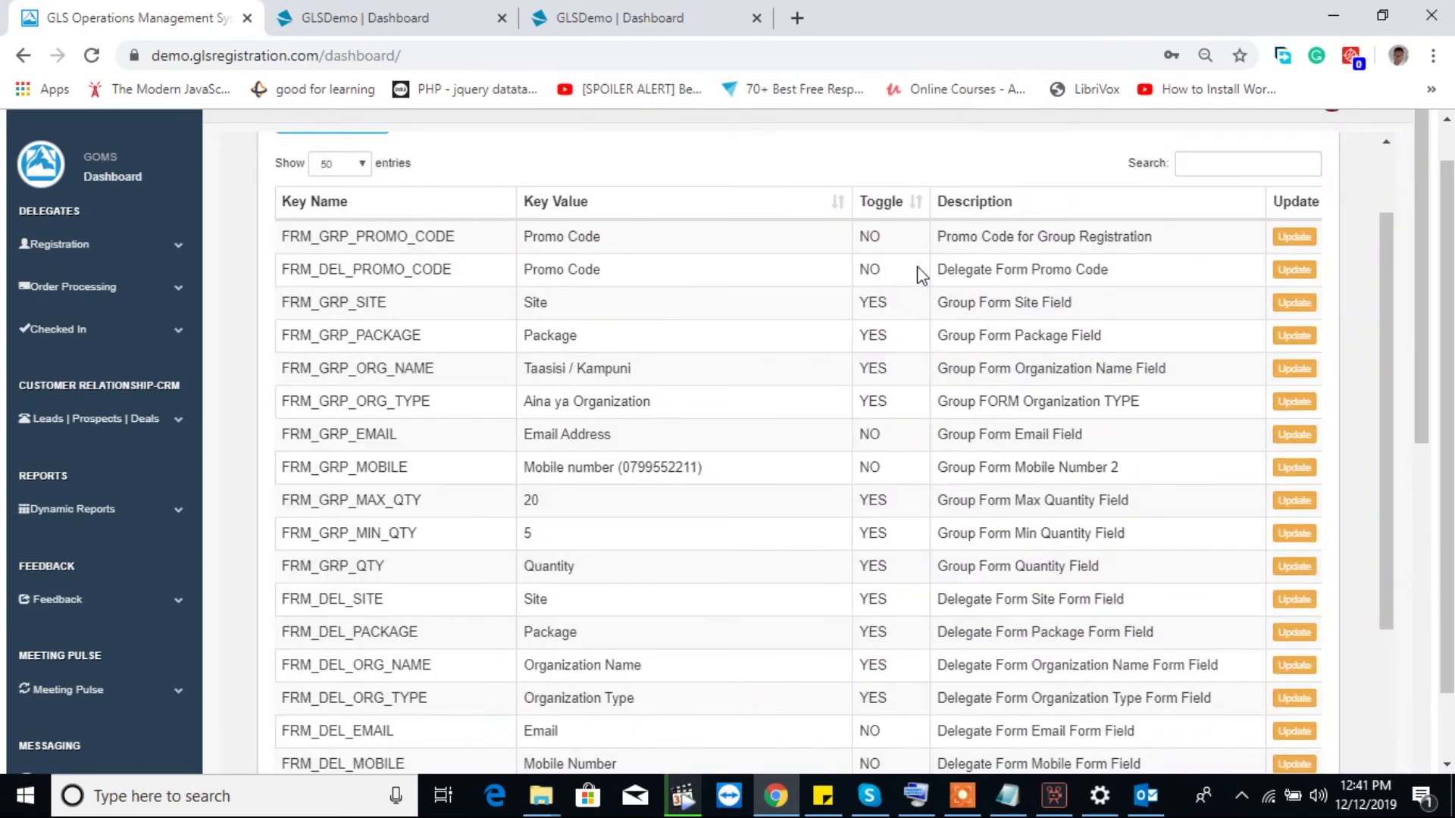
# - Reload the group offline-payment registration form and check whether its Mobile and Email fields are still offered
pyautogui.click(636, 18)
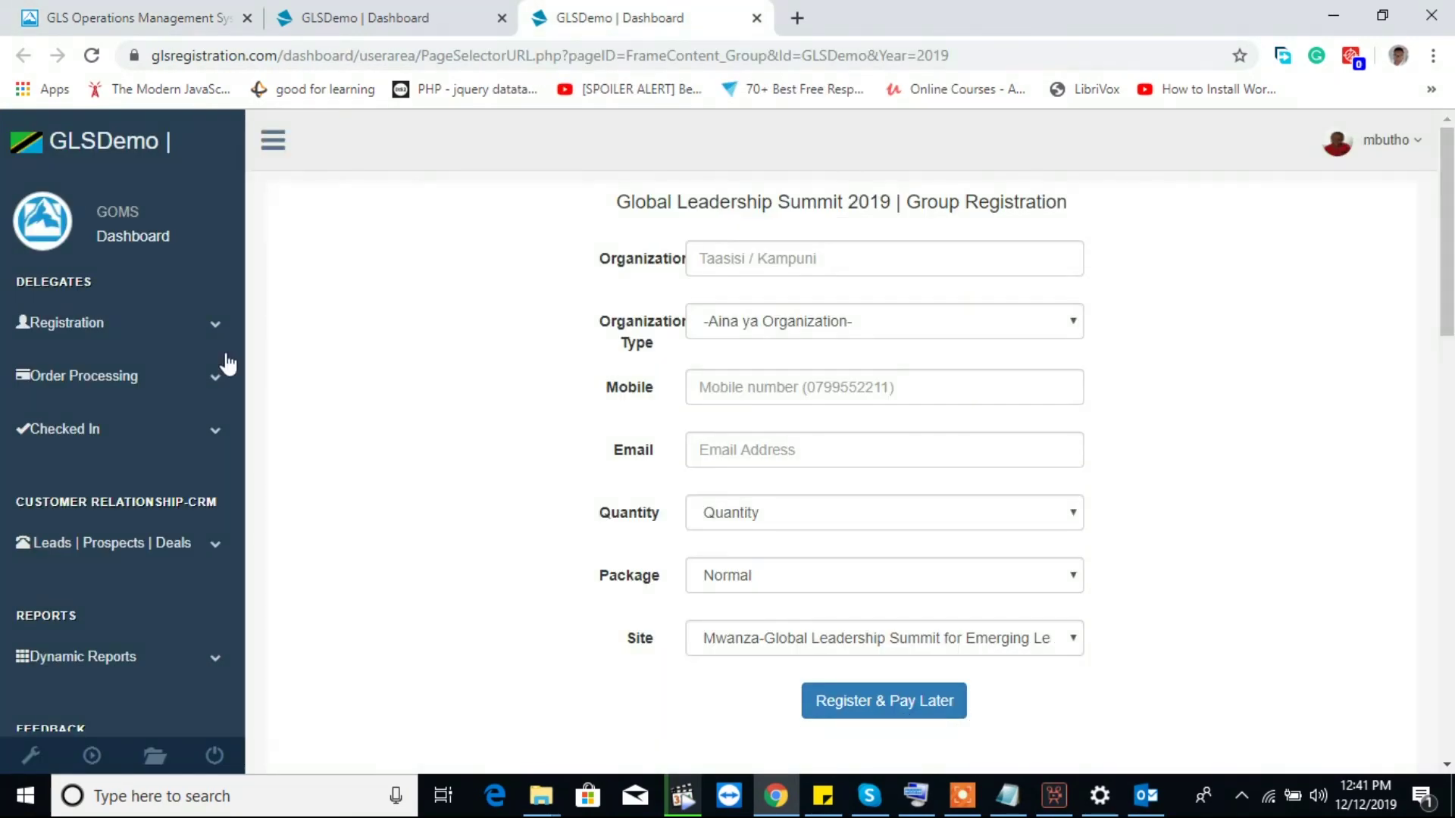
pyautogui.click(118, 333)
pyautogui.click(161, 410)
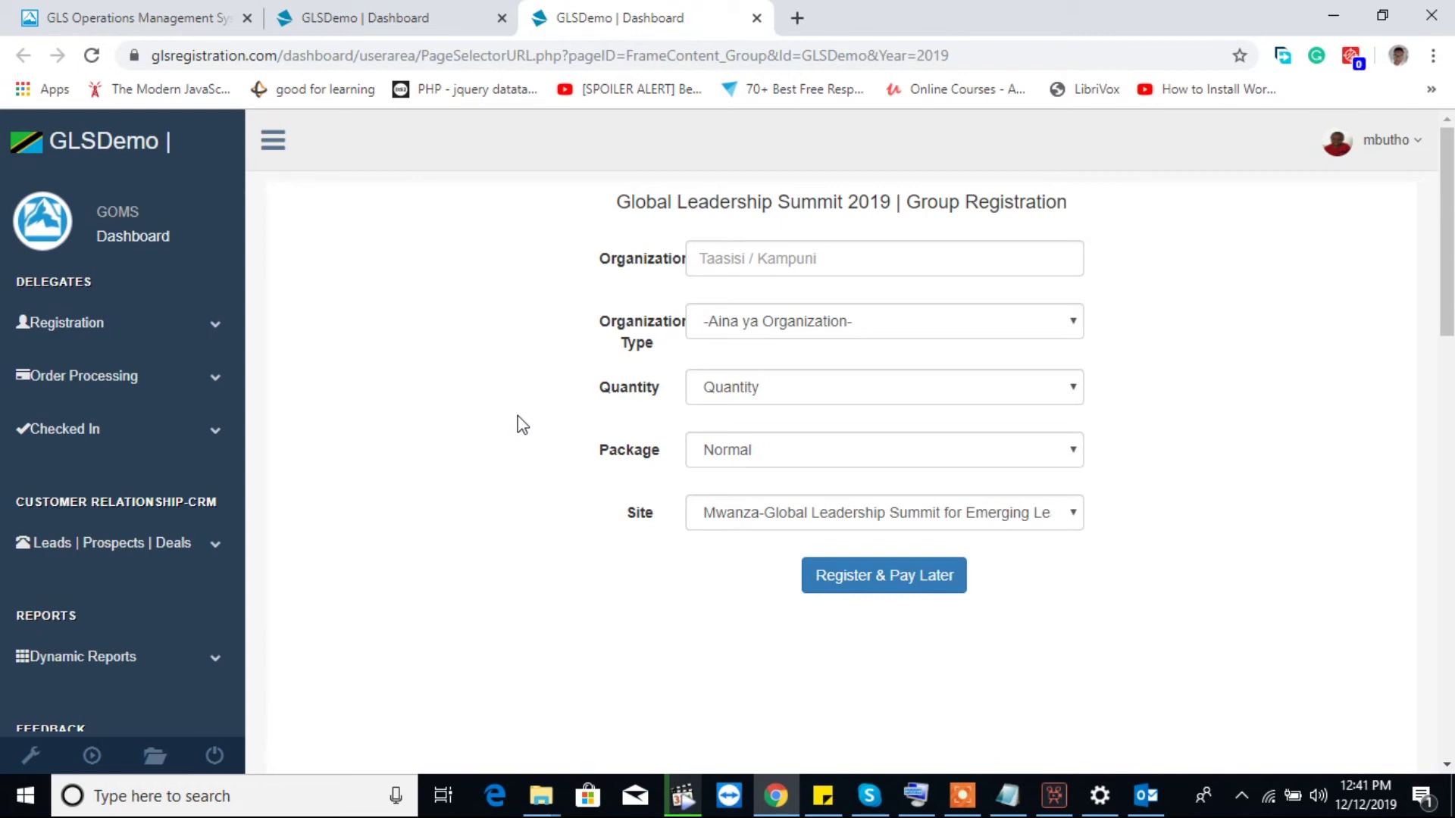
# - Compare the fields offered on the individual registration form with those on the group registration form
pyautogui.click(394, 15)
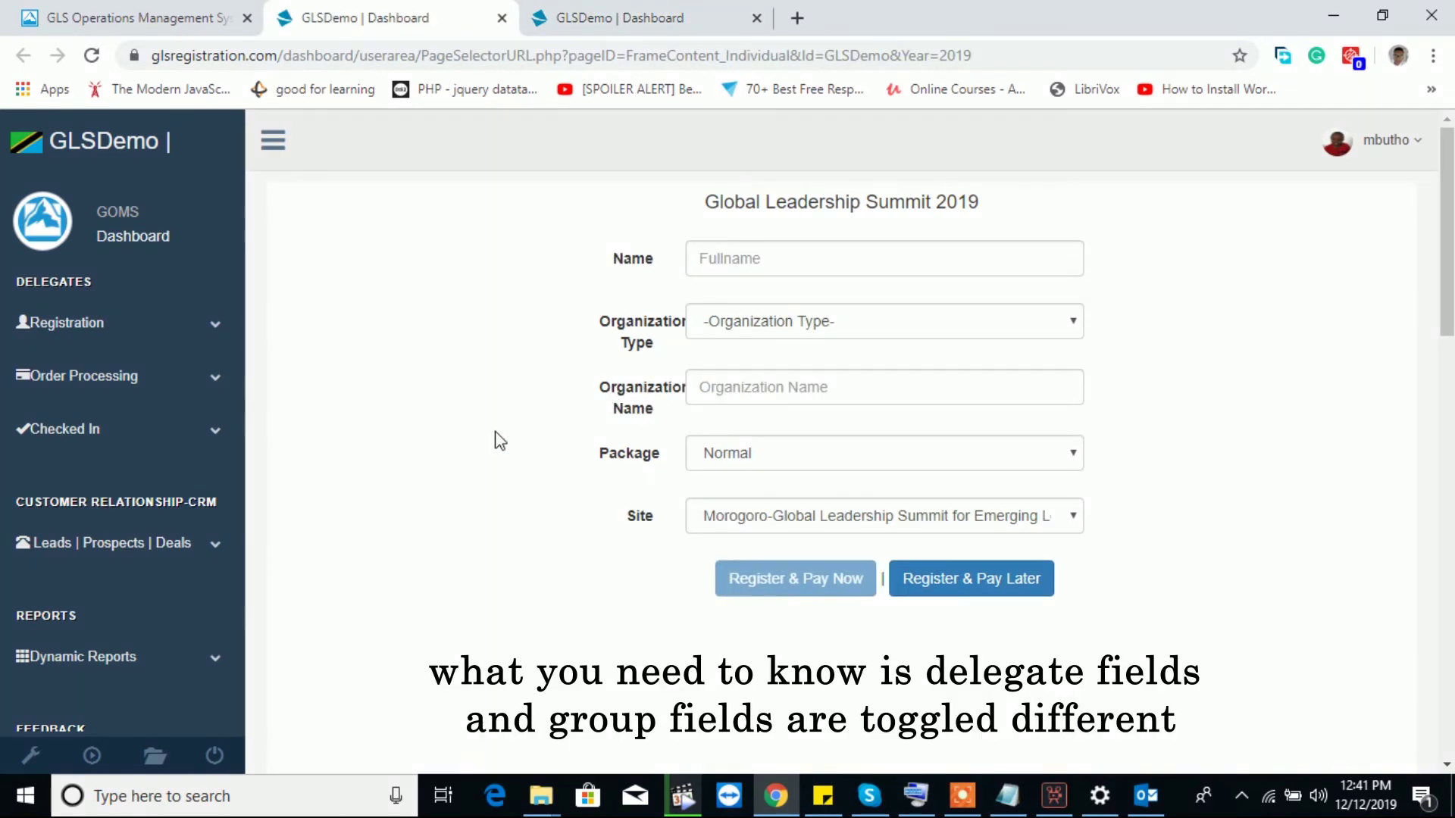
pyautogui.click(665, 11)
pyautogui.click(407, 9)
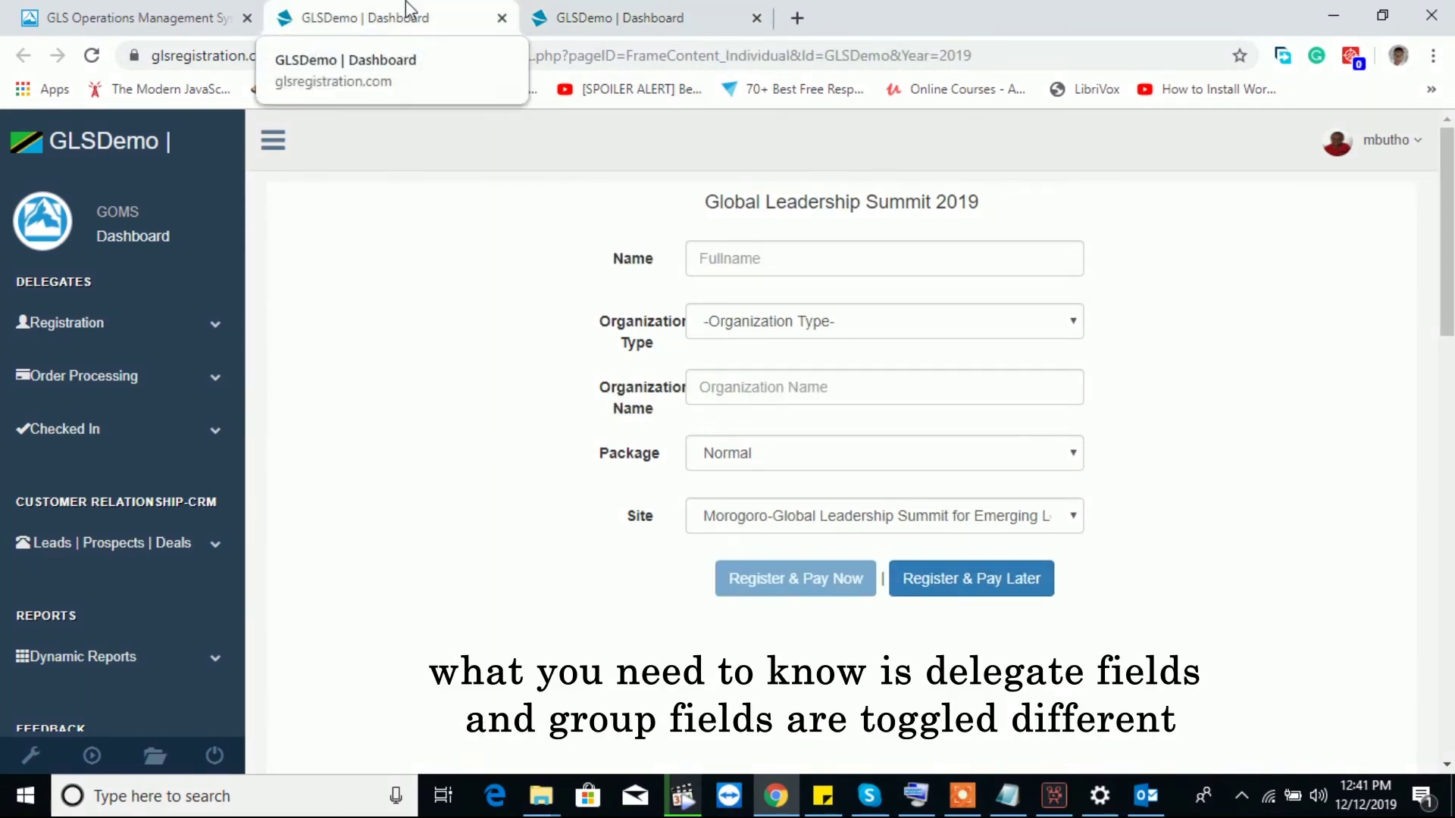
pyautogui.click(585, 11)
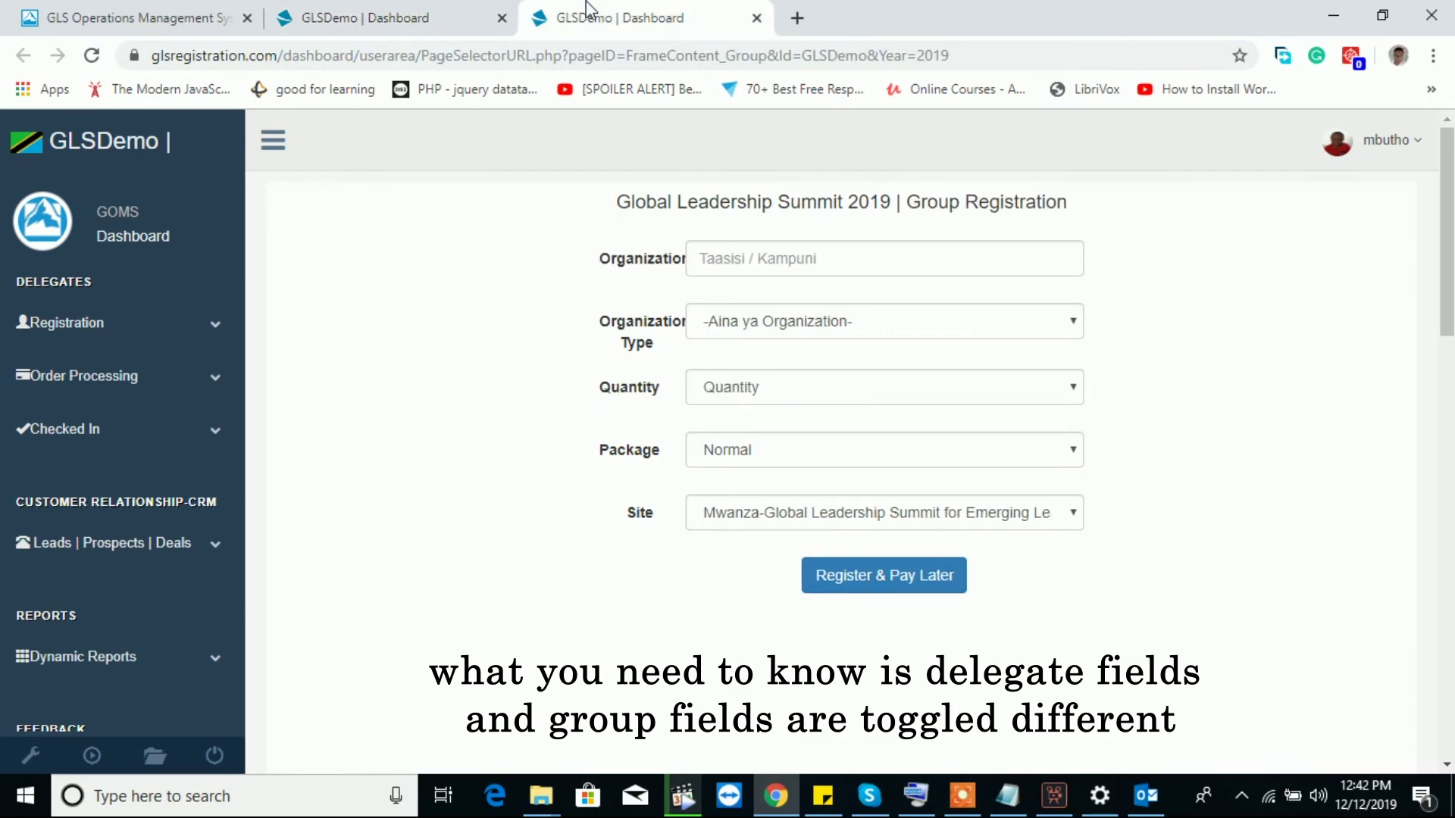
pyautogui.click(441, 9)
# - Return to the Global Variables table and re-enable the group form's Email field by setting the FRM_GRP_EMAIL toggle to Yes
pyautogui.click(167, 3)
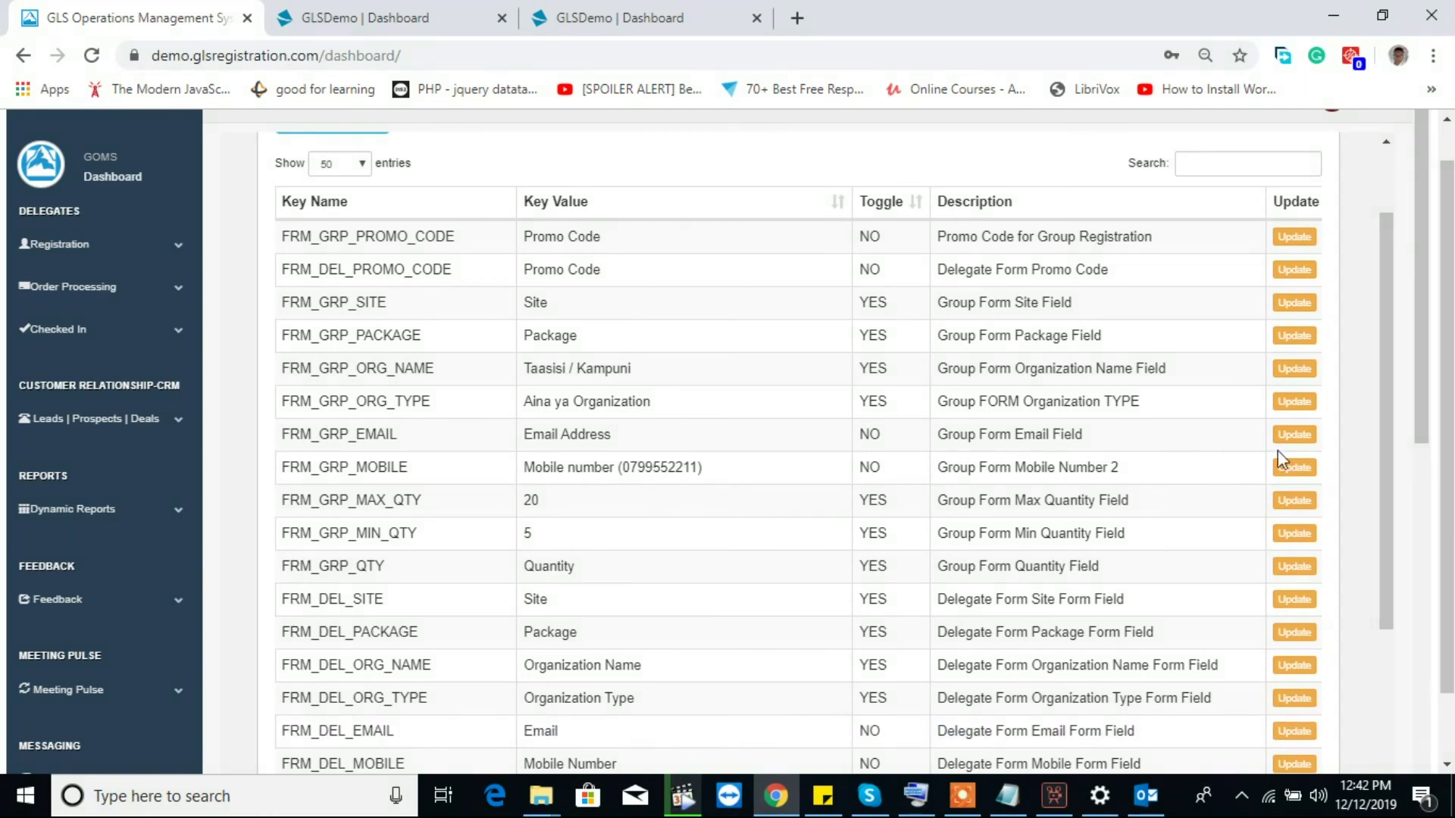
pyautogui.click(1291, 437)
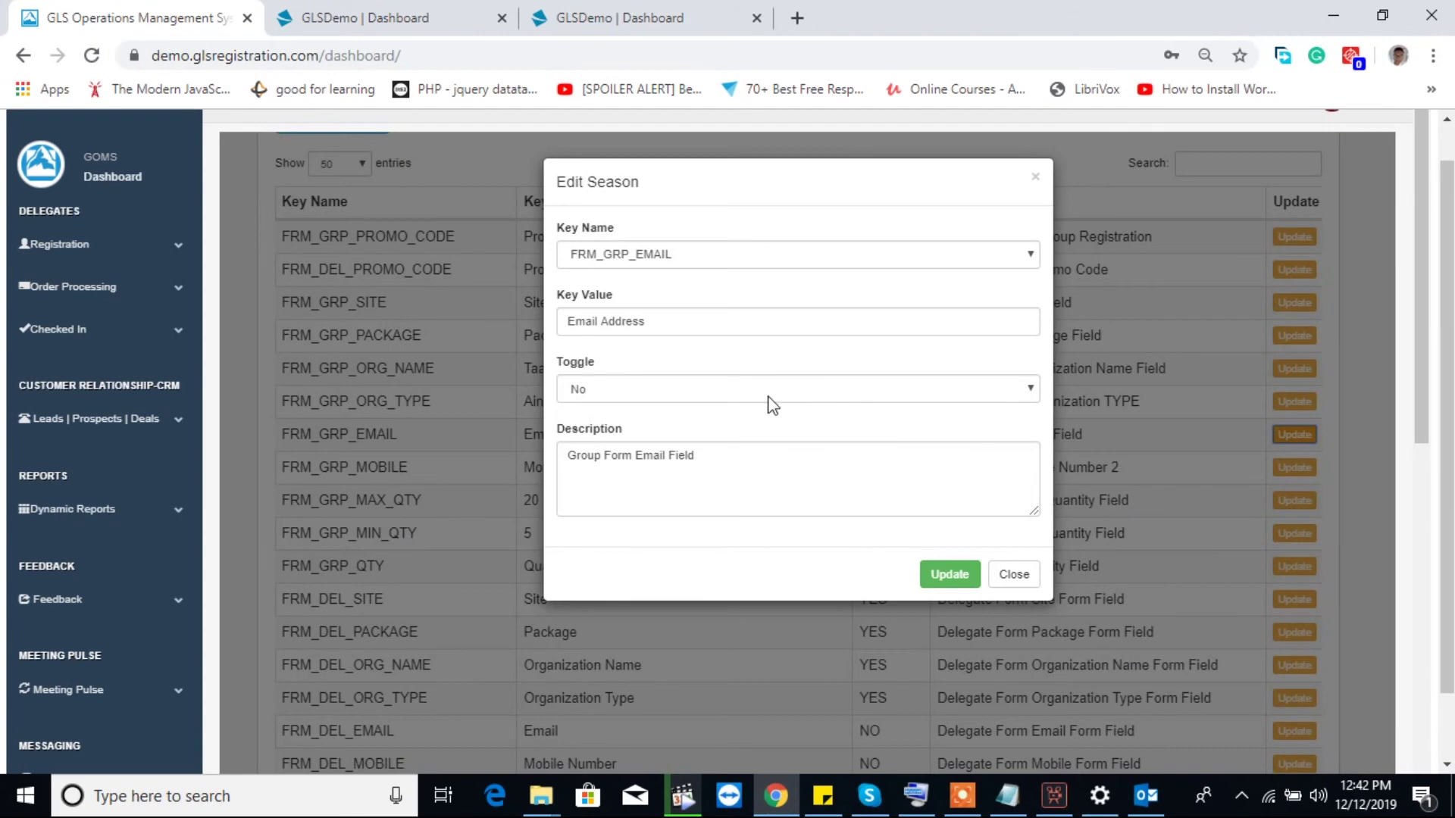
pyautogui.click(770, 400)
pyautogui.click(706, 470)
pyautogui.click(940, 582)
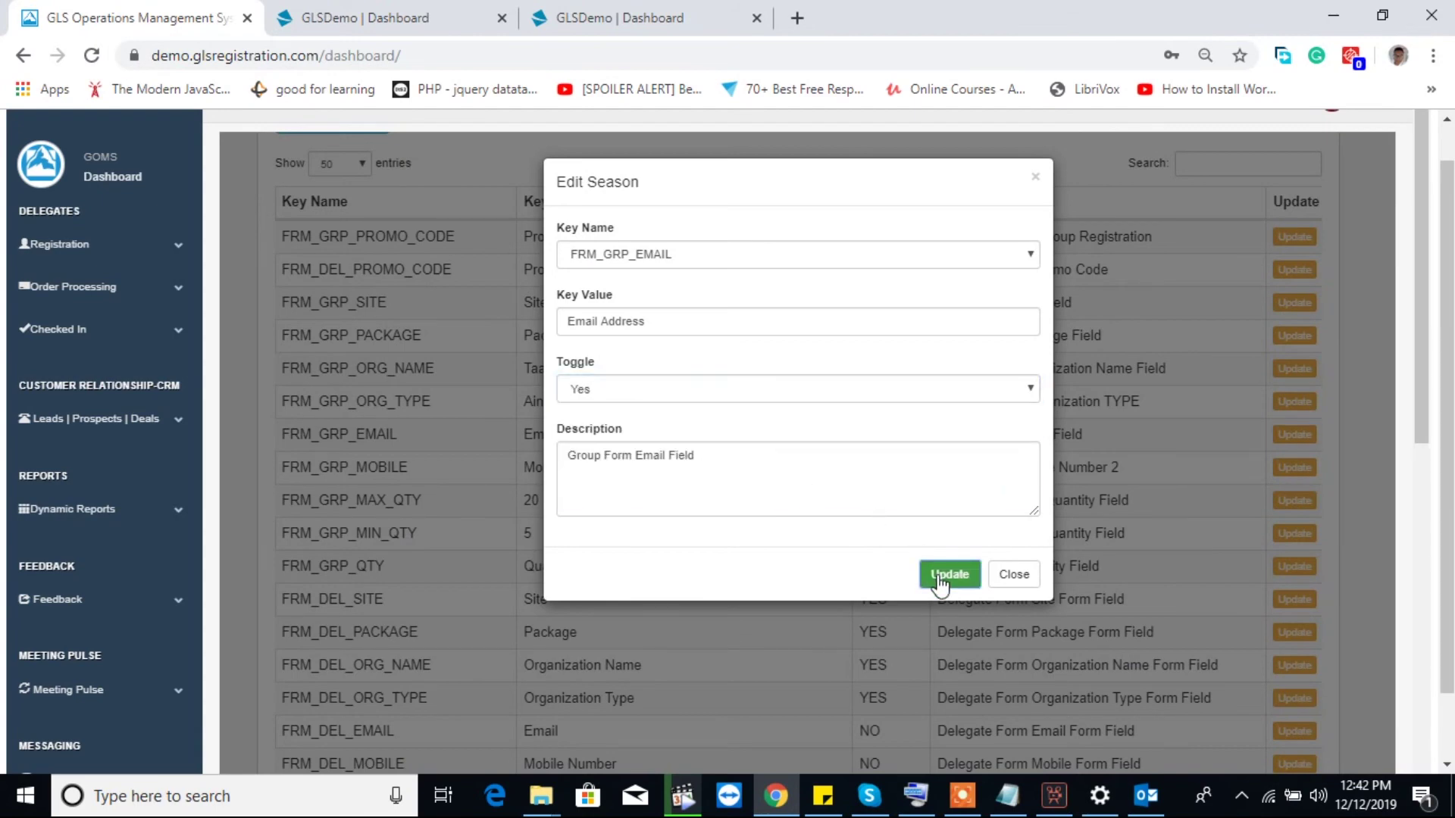
pyautogui.click(913, 259)
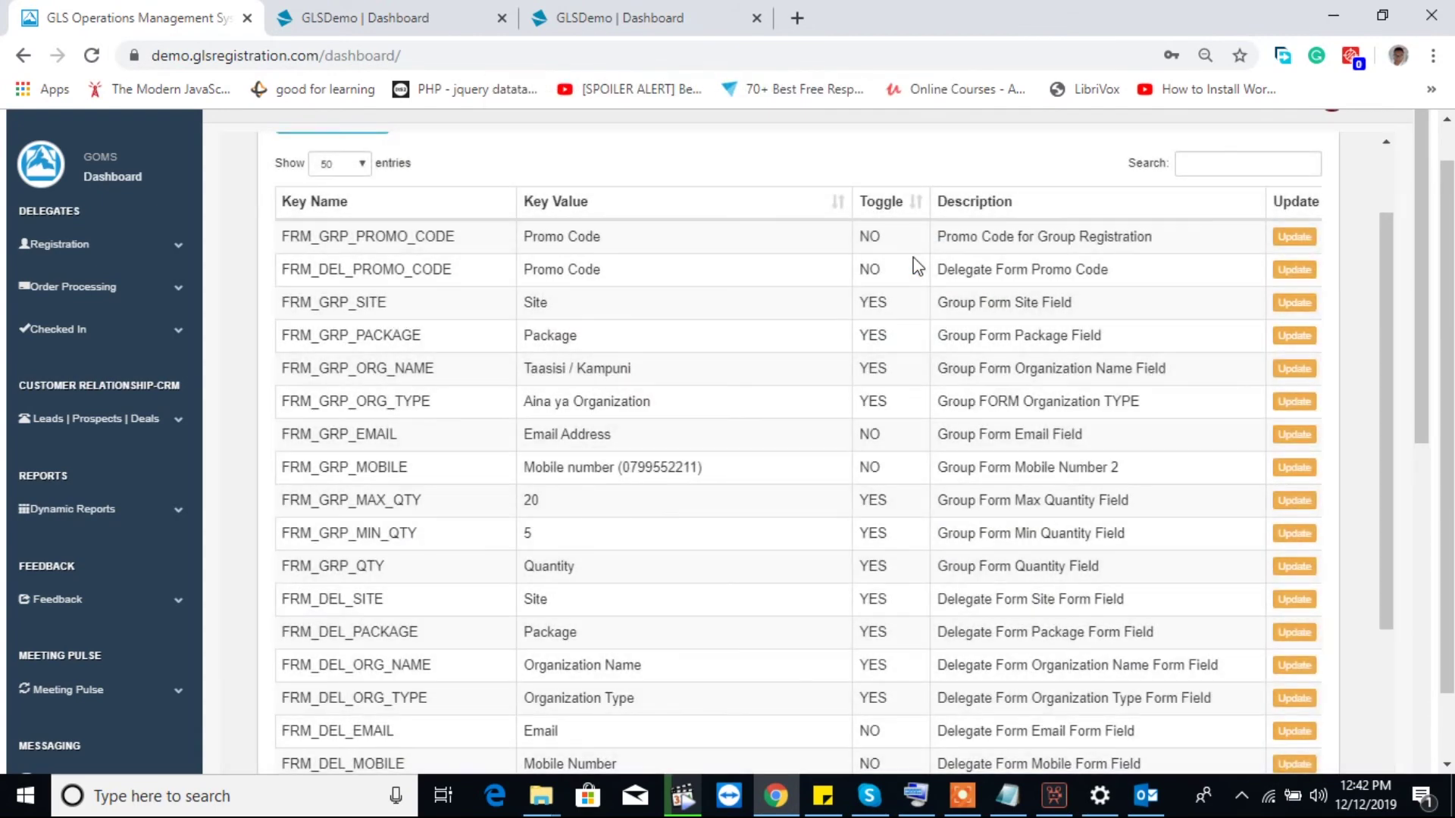
# - Re-enable the group form's Mobile field by setting the FRM_GRP_MOBILE toggle to Yes and saving the update
pyautogui.click(1288, 466)
pyautogui.click(708, 394)
pyautogui.click(698, 454)
pyautogui.click(940, 582)
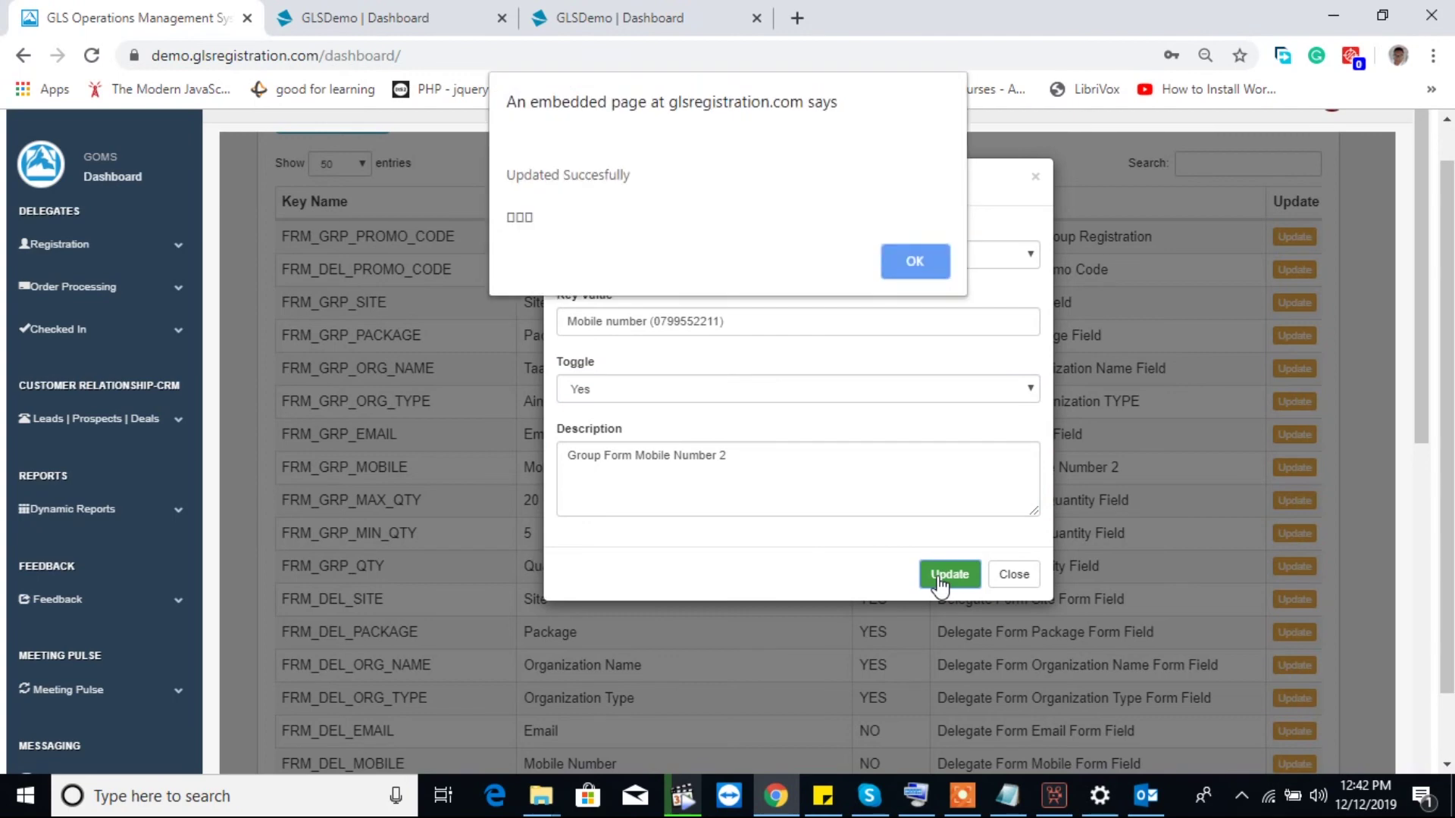
pyautogui.click(926, 269)
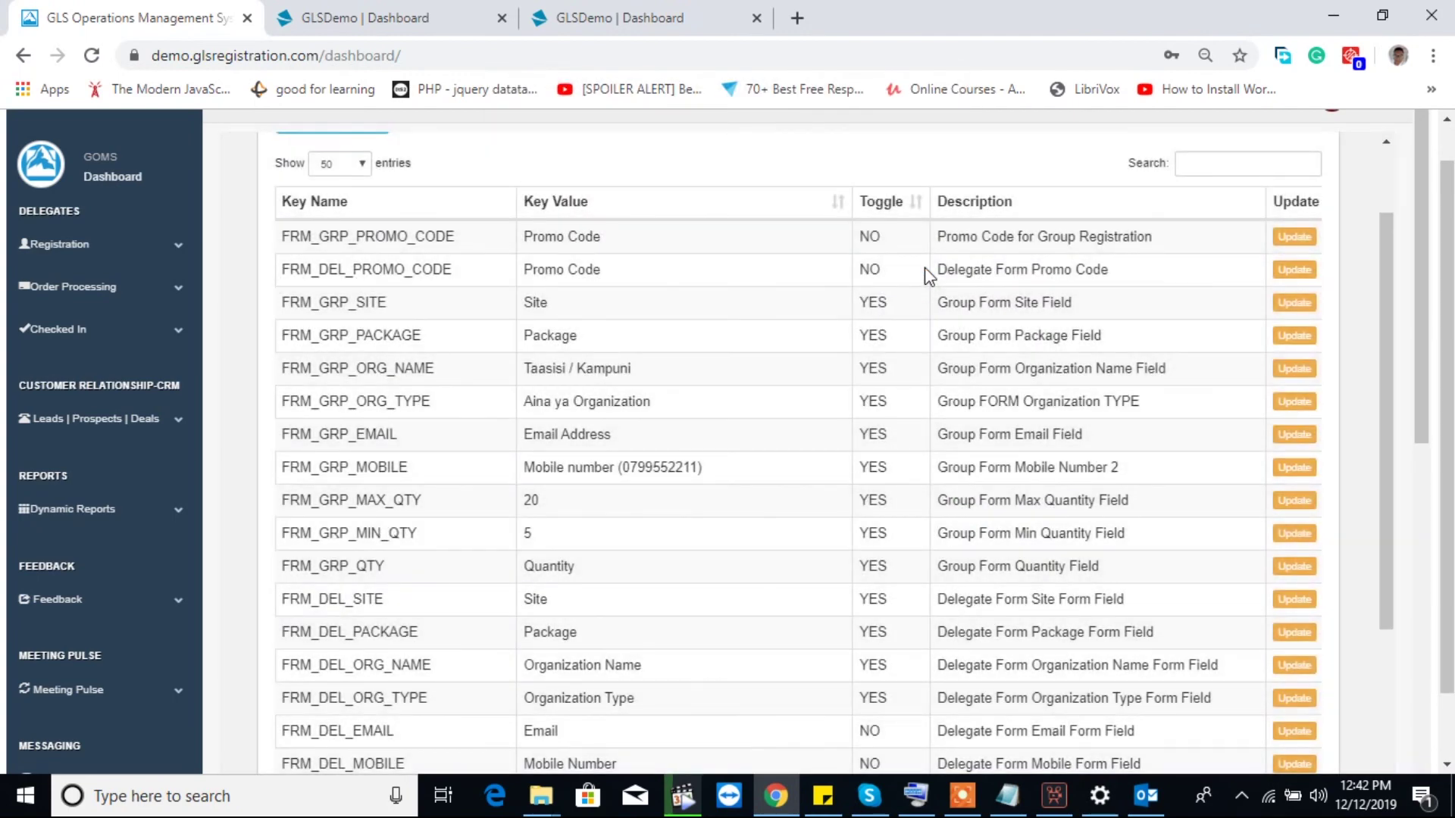
# - Reload the group offline-payment registration form and check its Mobile and Email fields
pyautogui.click(545, 18)
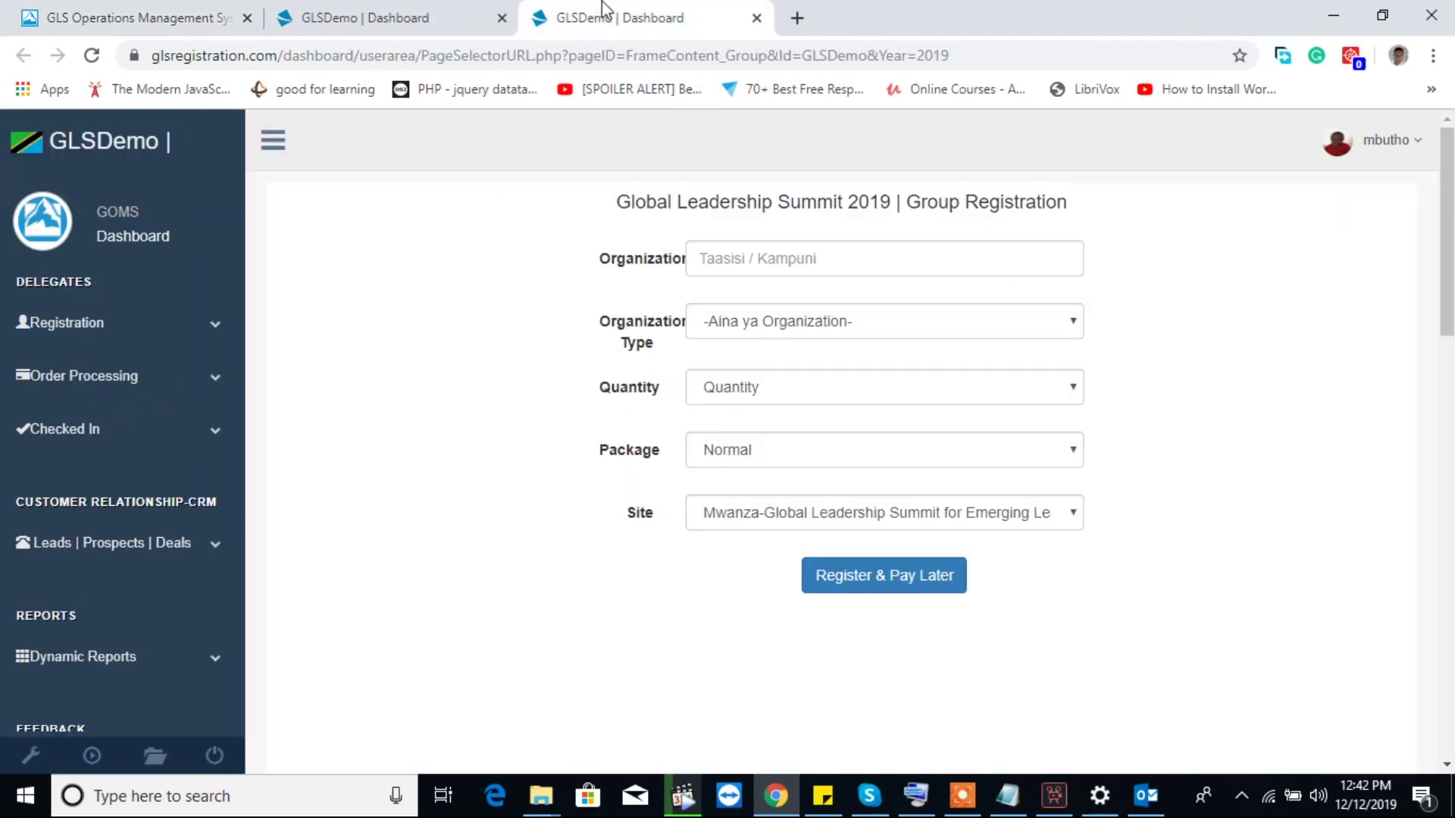
pyautogui.click(107, 325)
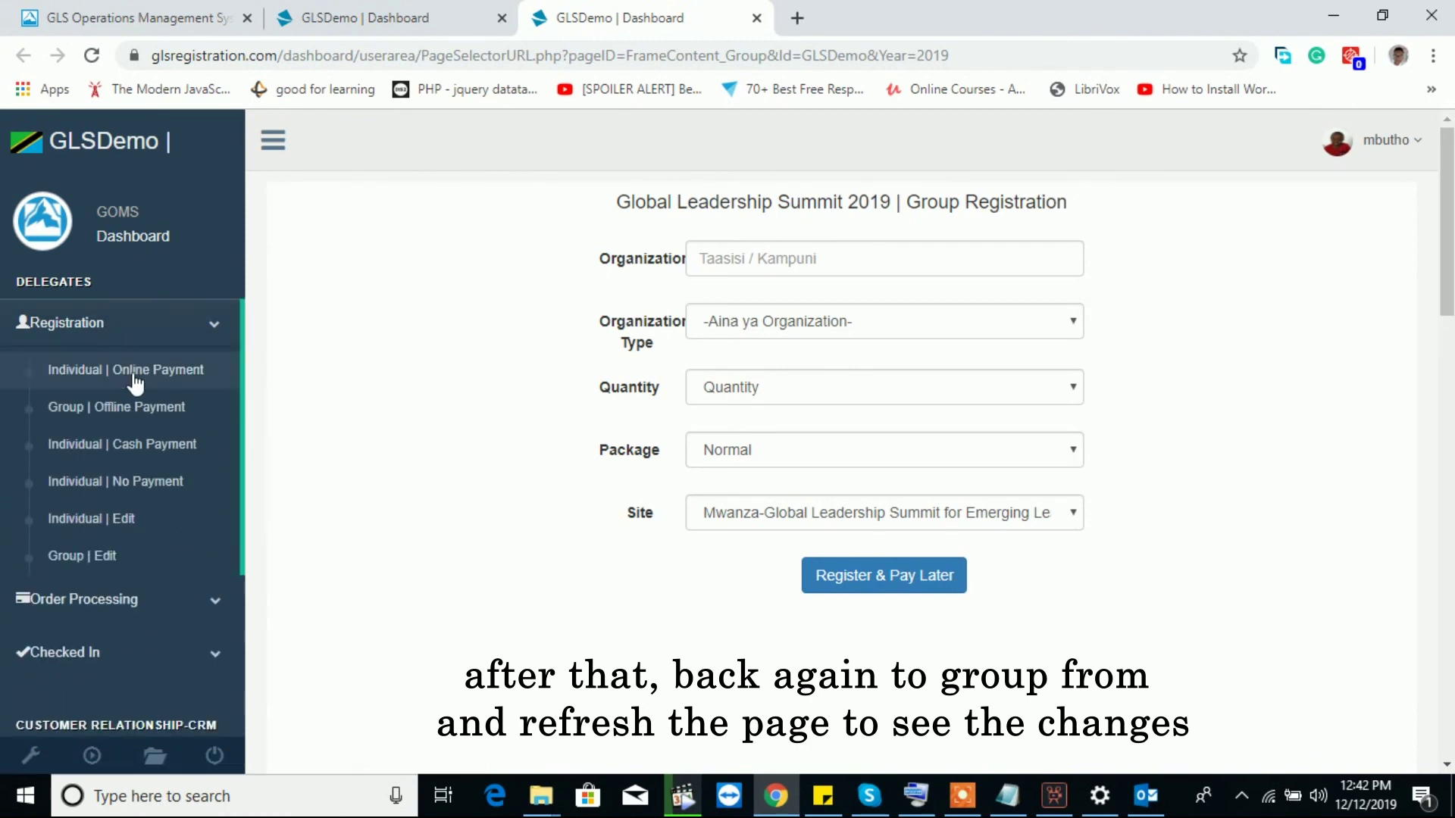
pyautogui.click(134, 371)
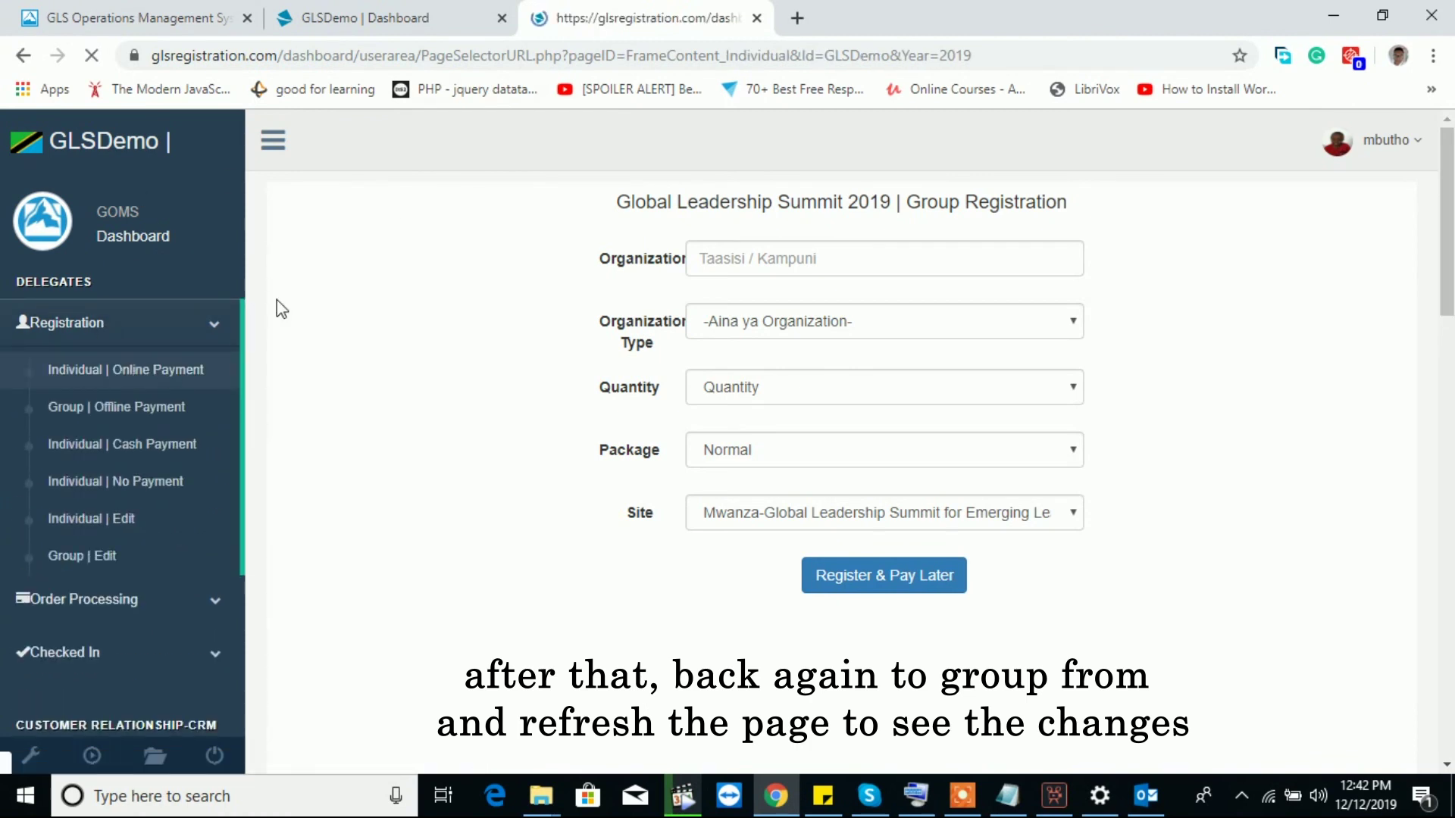
pyautogui.click(112, 332)
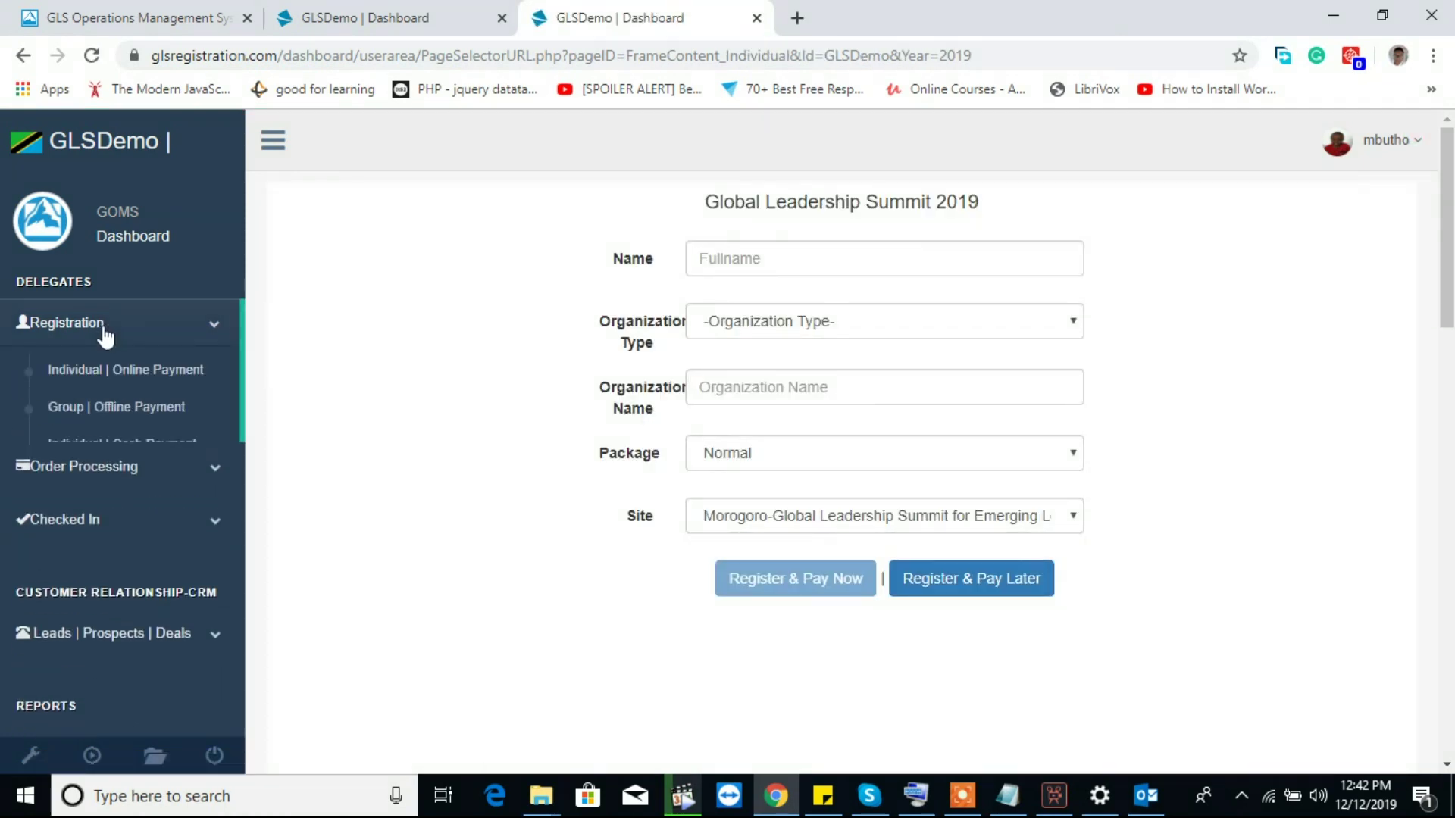
pyautogui.click(129, 409)
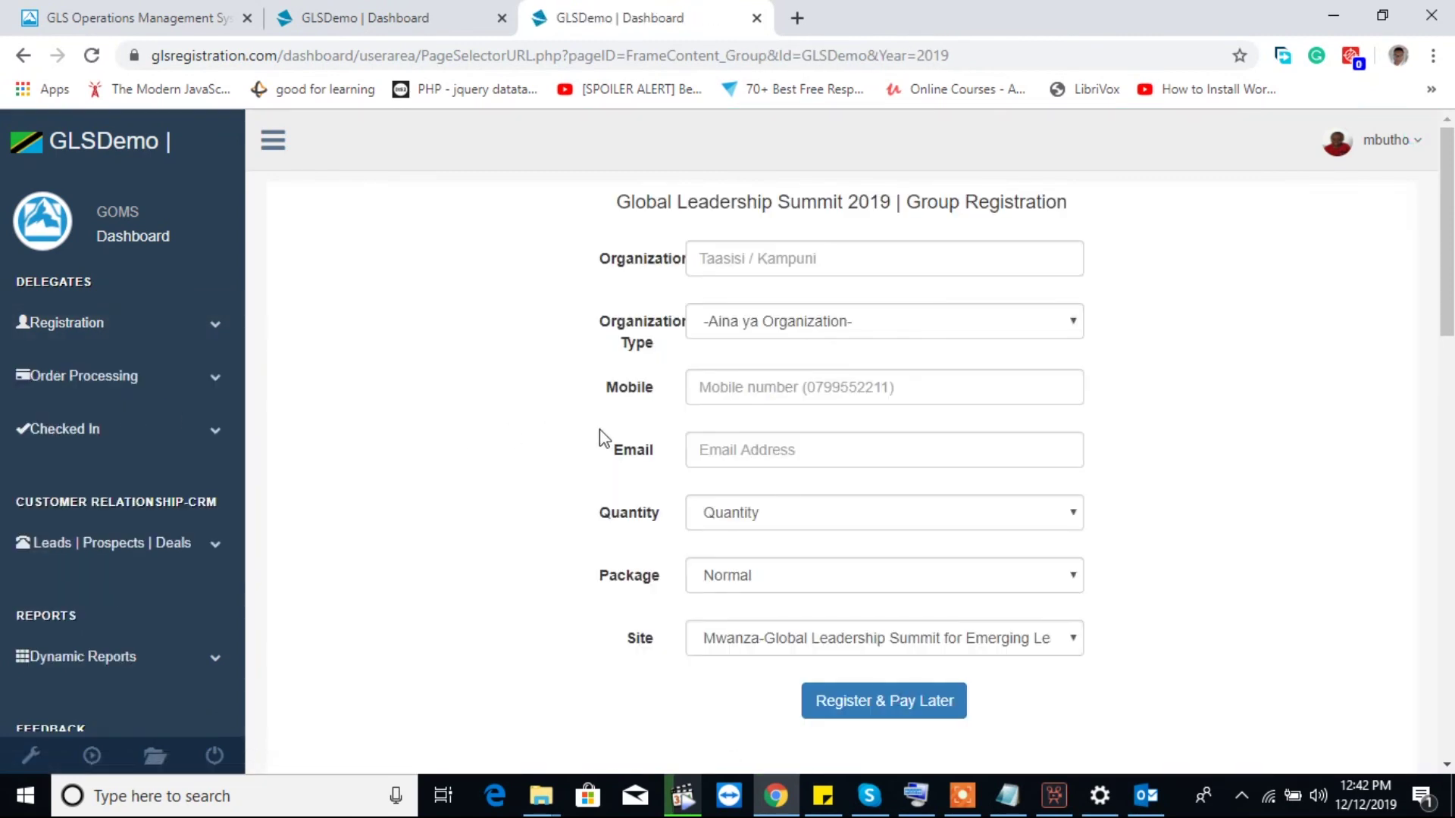
# - Return to the Global Variables table and re-enable the delegate form's Email field by setting the FRM_DEL_EMAIL toggle to Yes
pyautogui.click(413, 12)
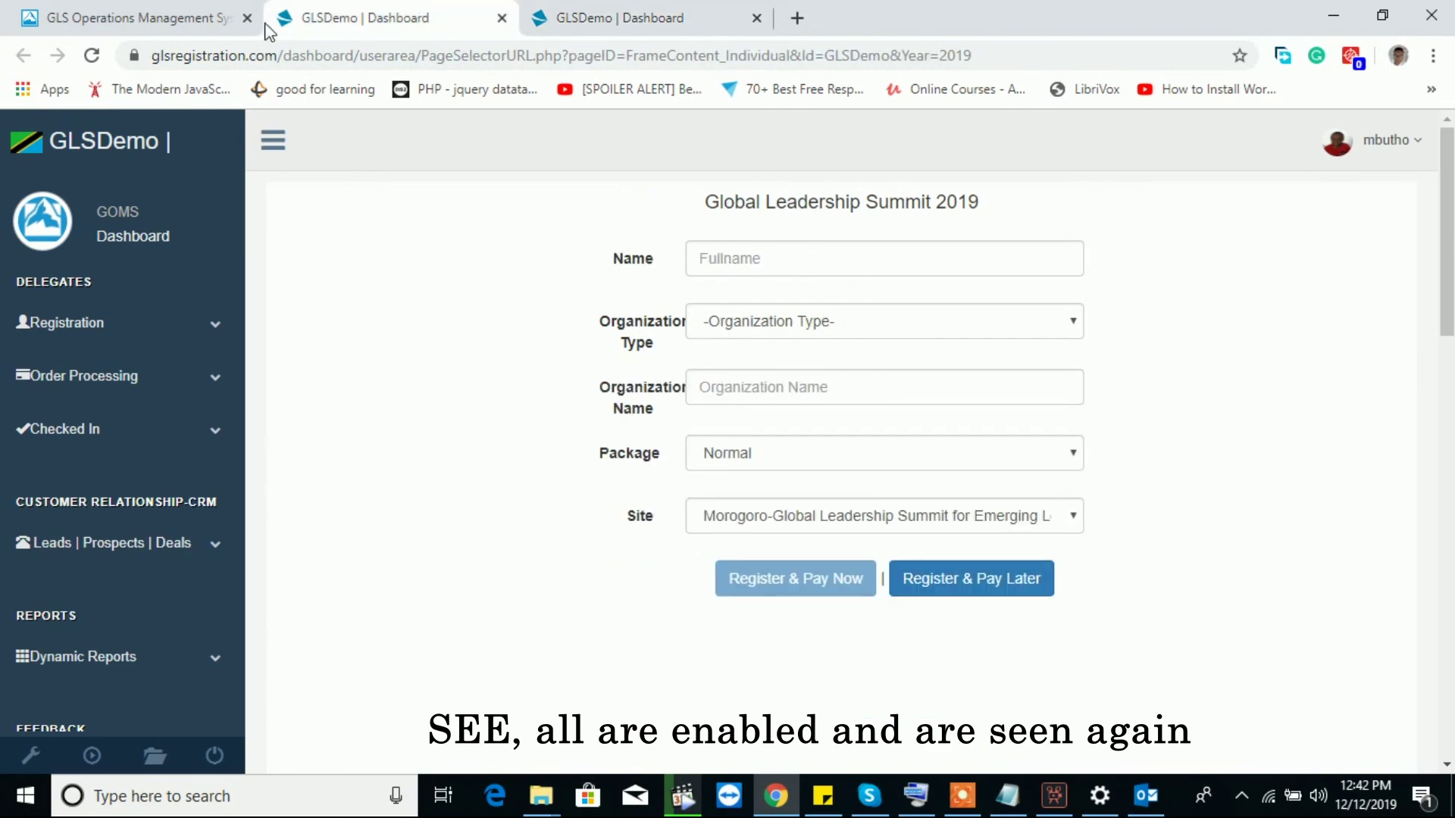
pyautogui.click(195, 16)
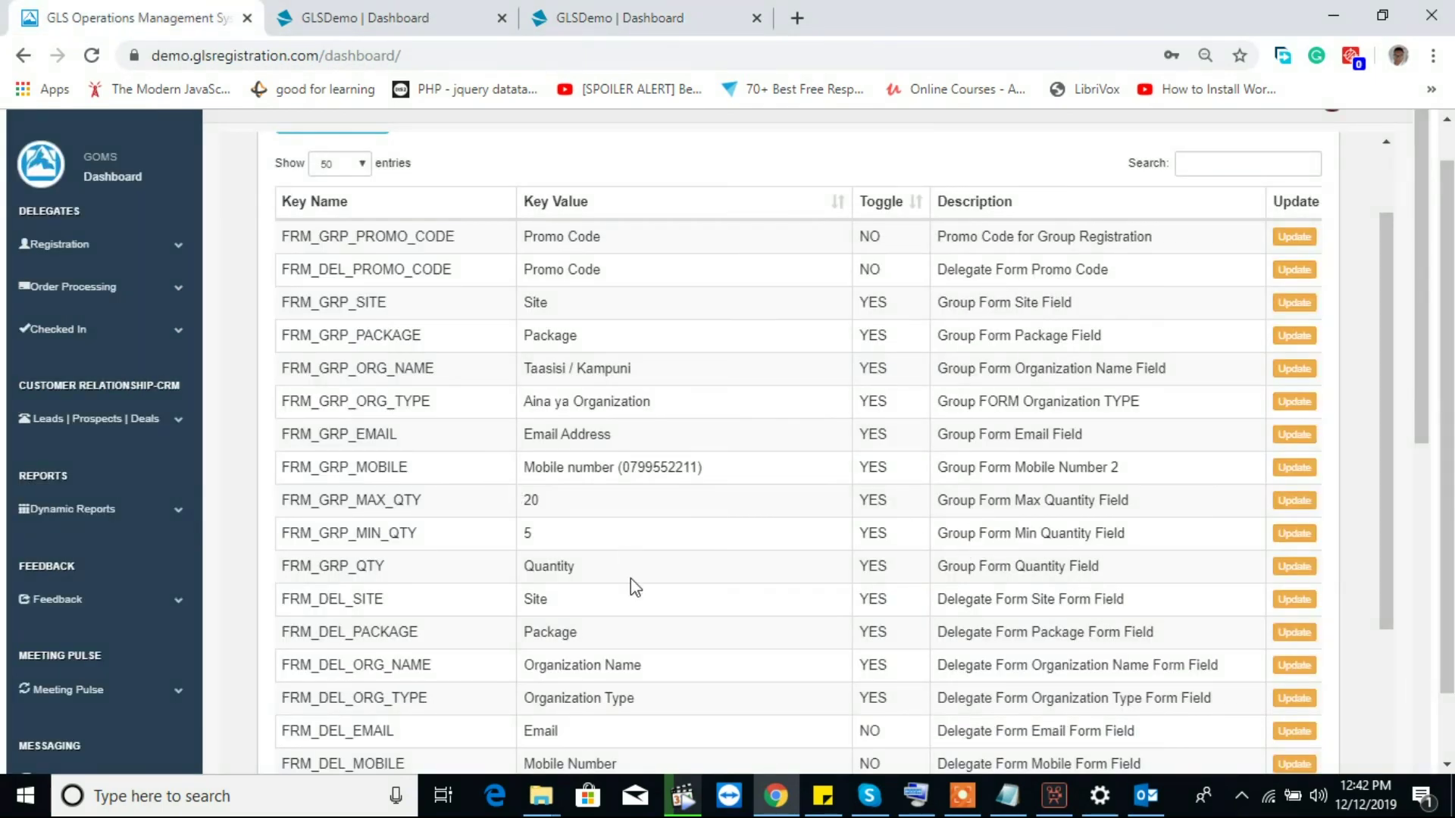
pyautogui.scroll(-4, 631, 584)
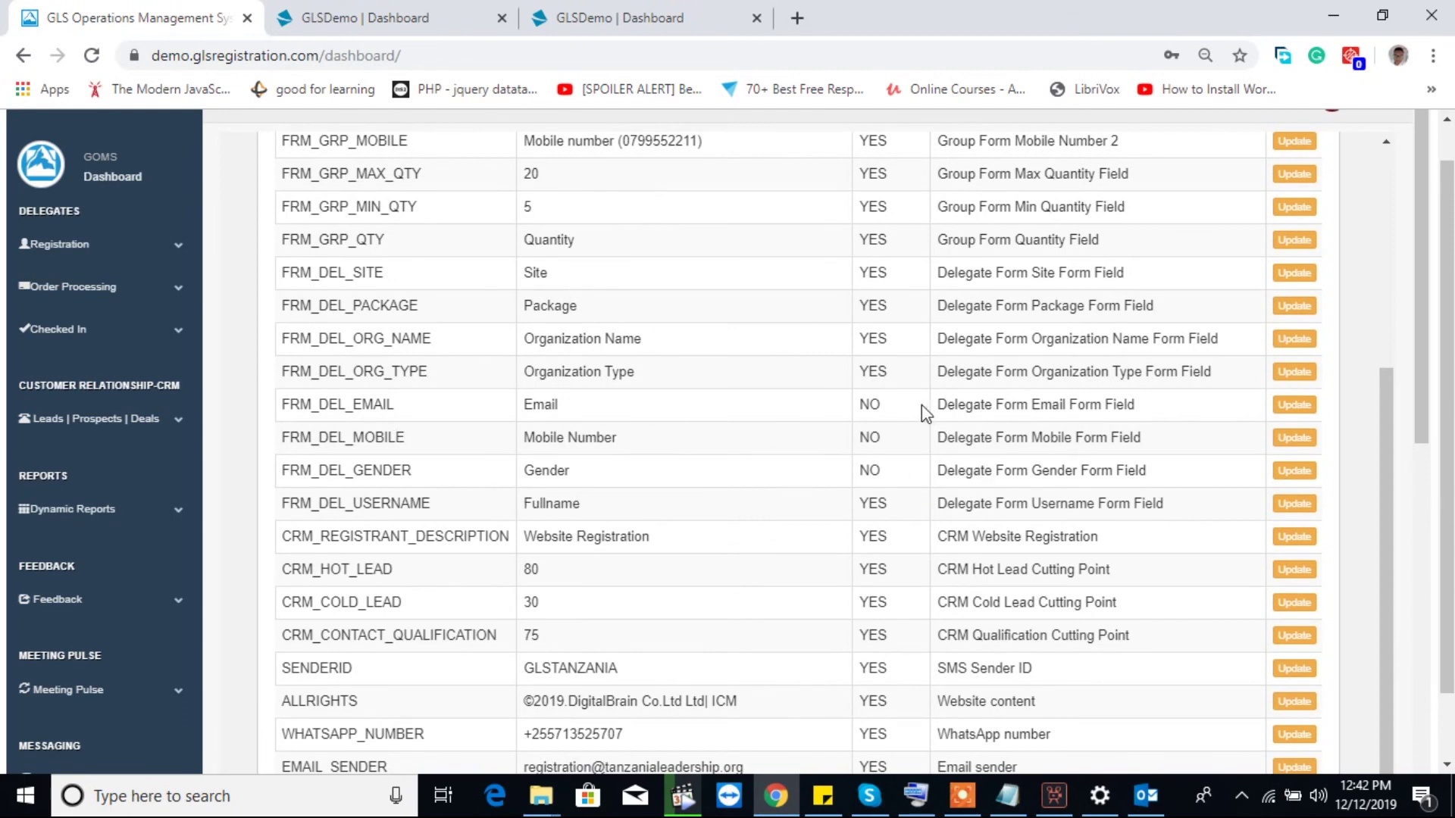
pyautogui.click(1290, 409)
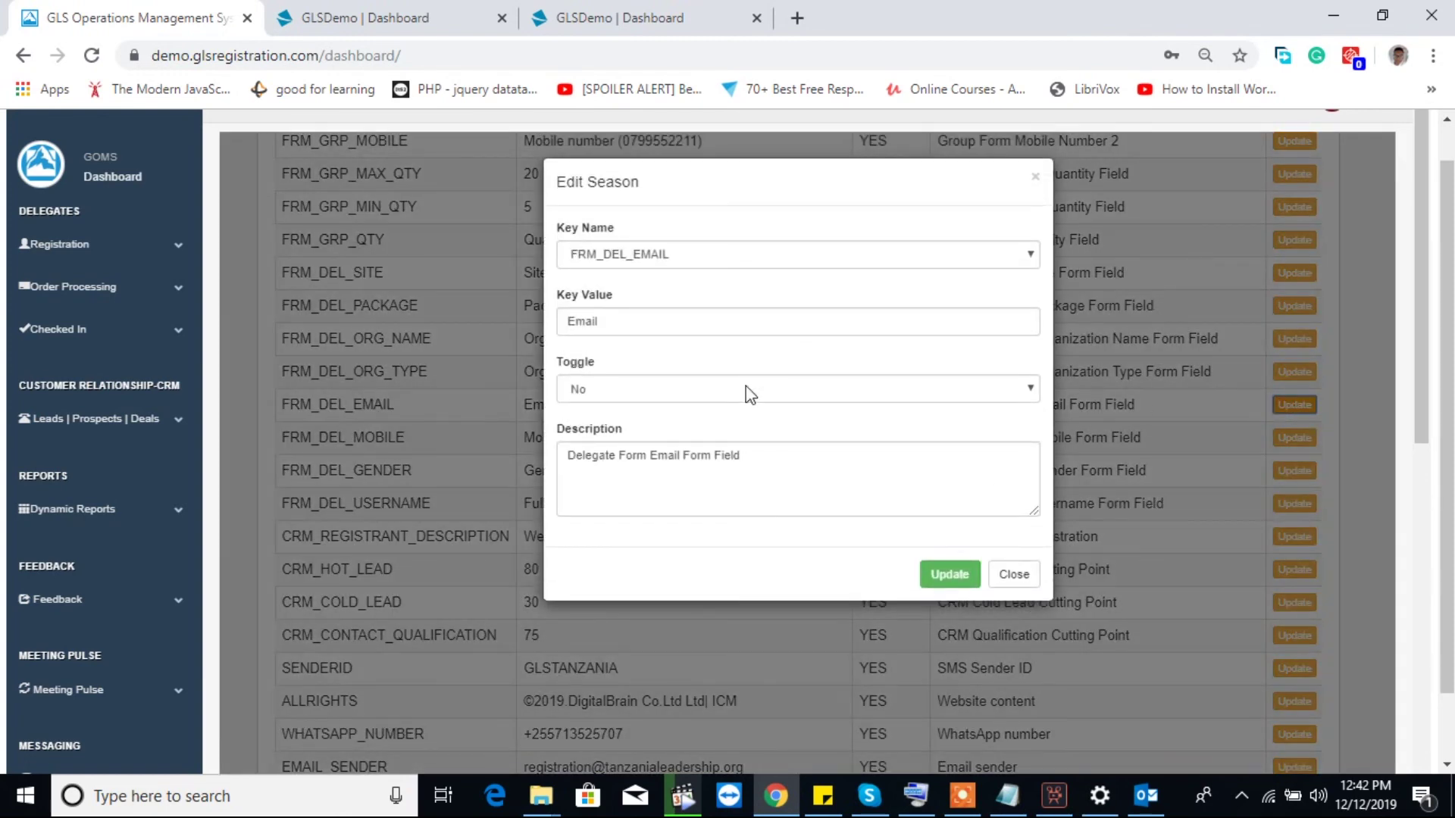
pyautogui.click(745, 388)
pyautogui.click(697, 455)
pyautogui.click(919, 570)
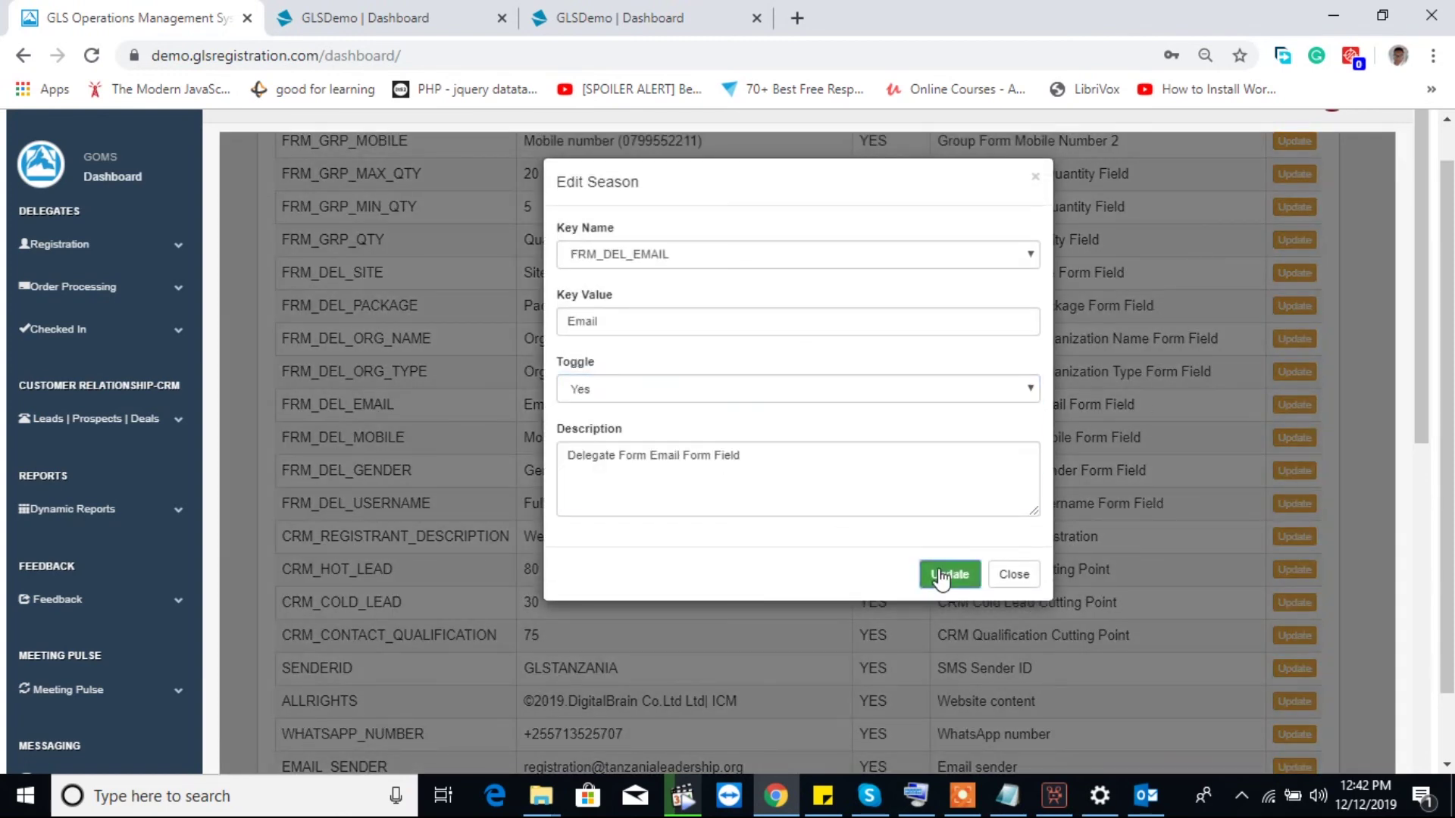
pyautogui.click(913, 260)
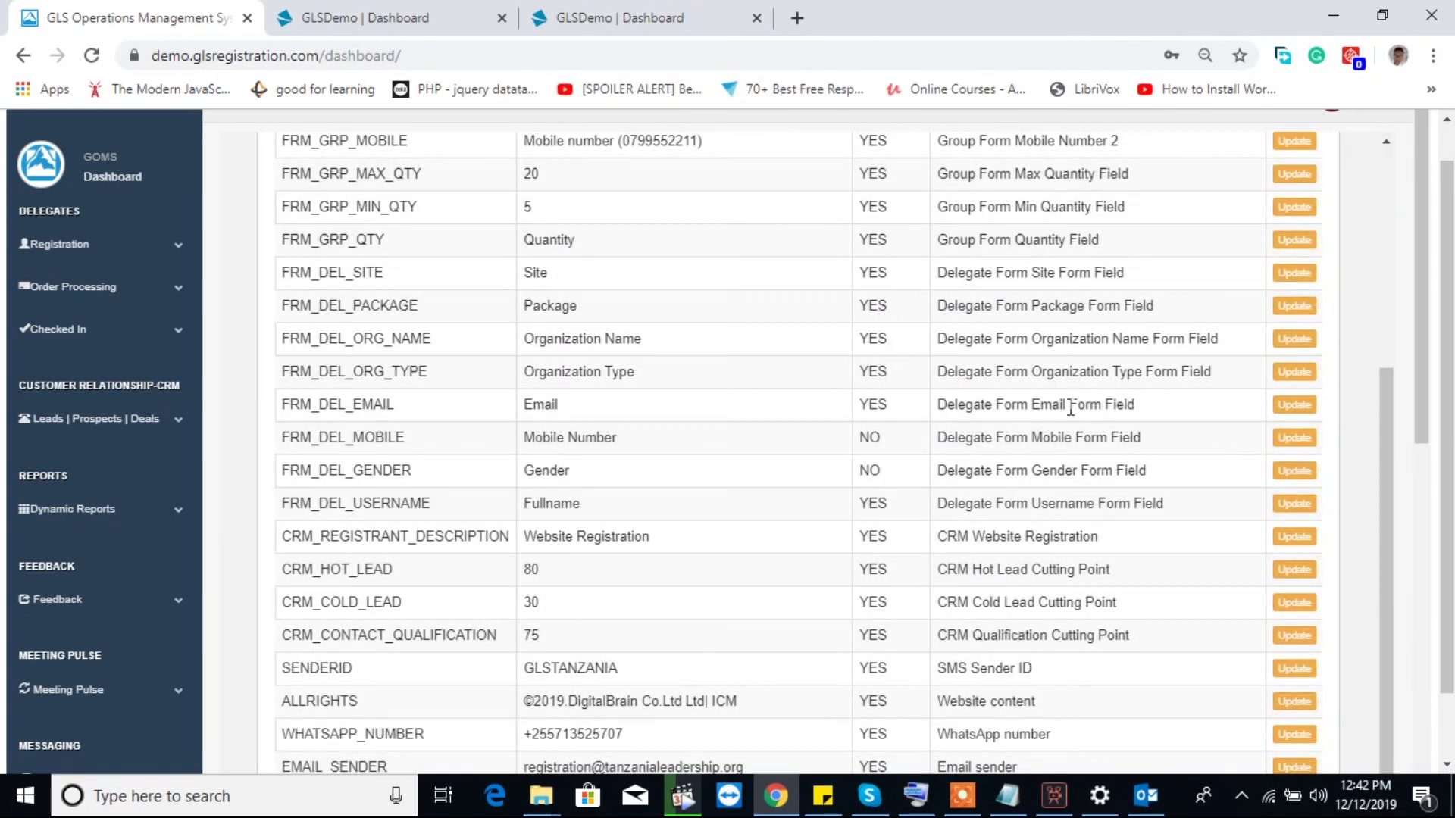
# - Re-enable the delegate form's Mobile field by setting the FRM_DEL_MOBILE toggle to Yes and saving the update
pyautogui.click(1266, 433)
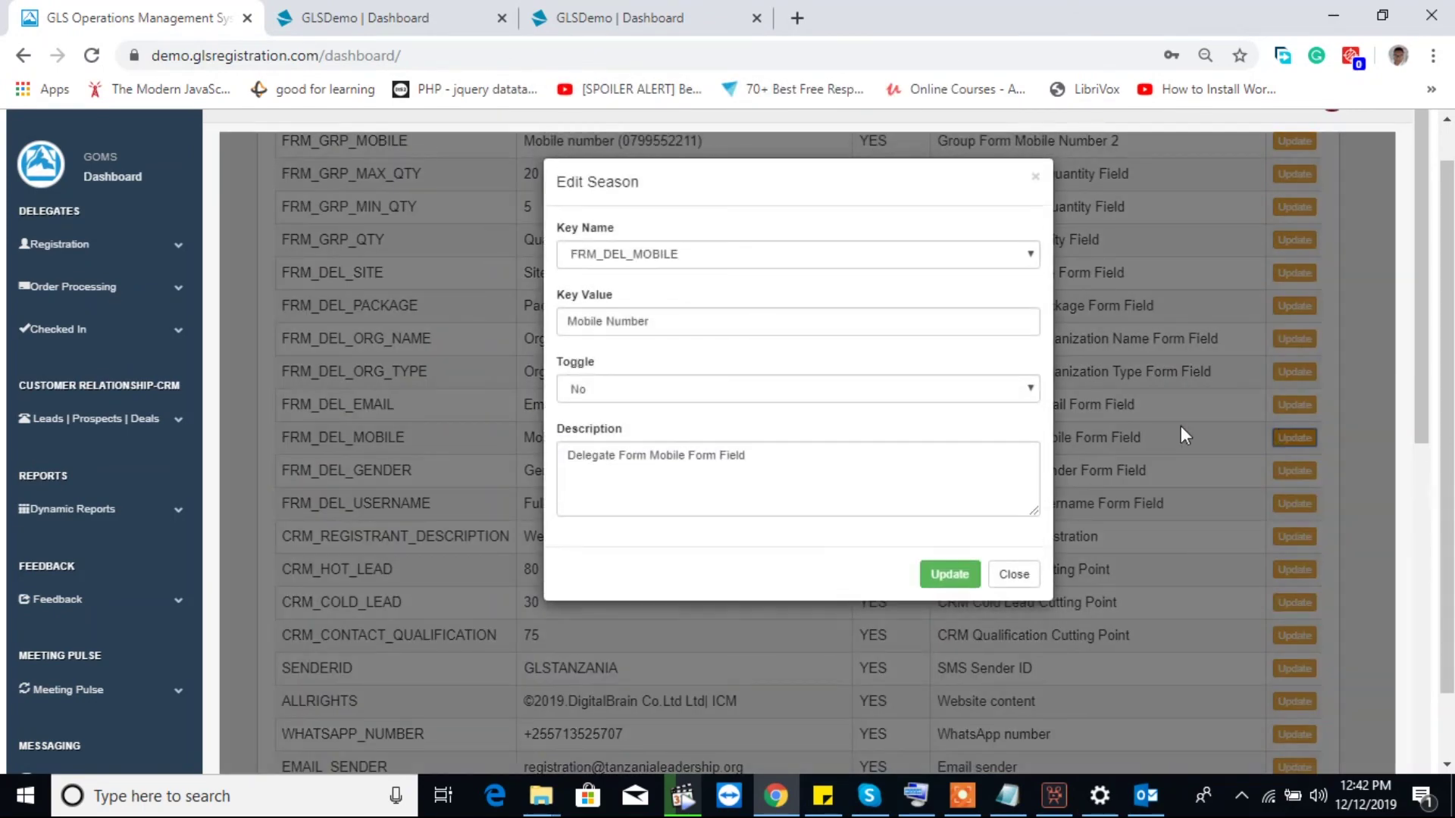
pyautogui.click(792, 393)
pyautogui.click(736, 450)
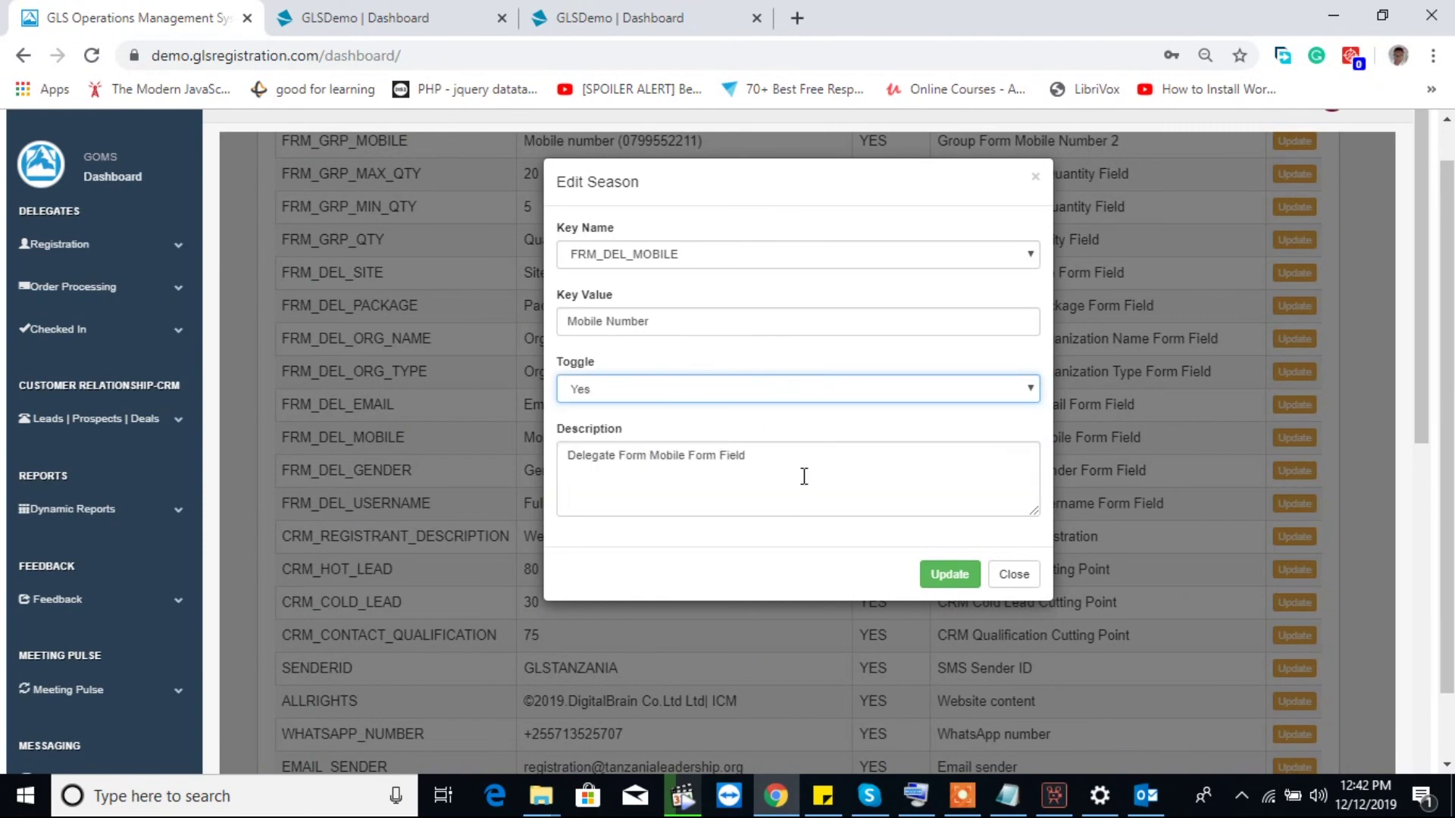
pyautogui.click(952, 575)
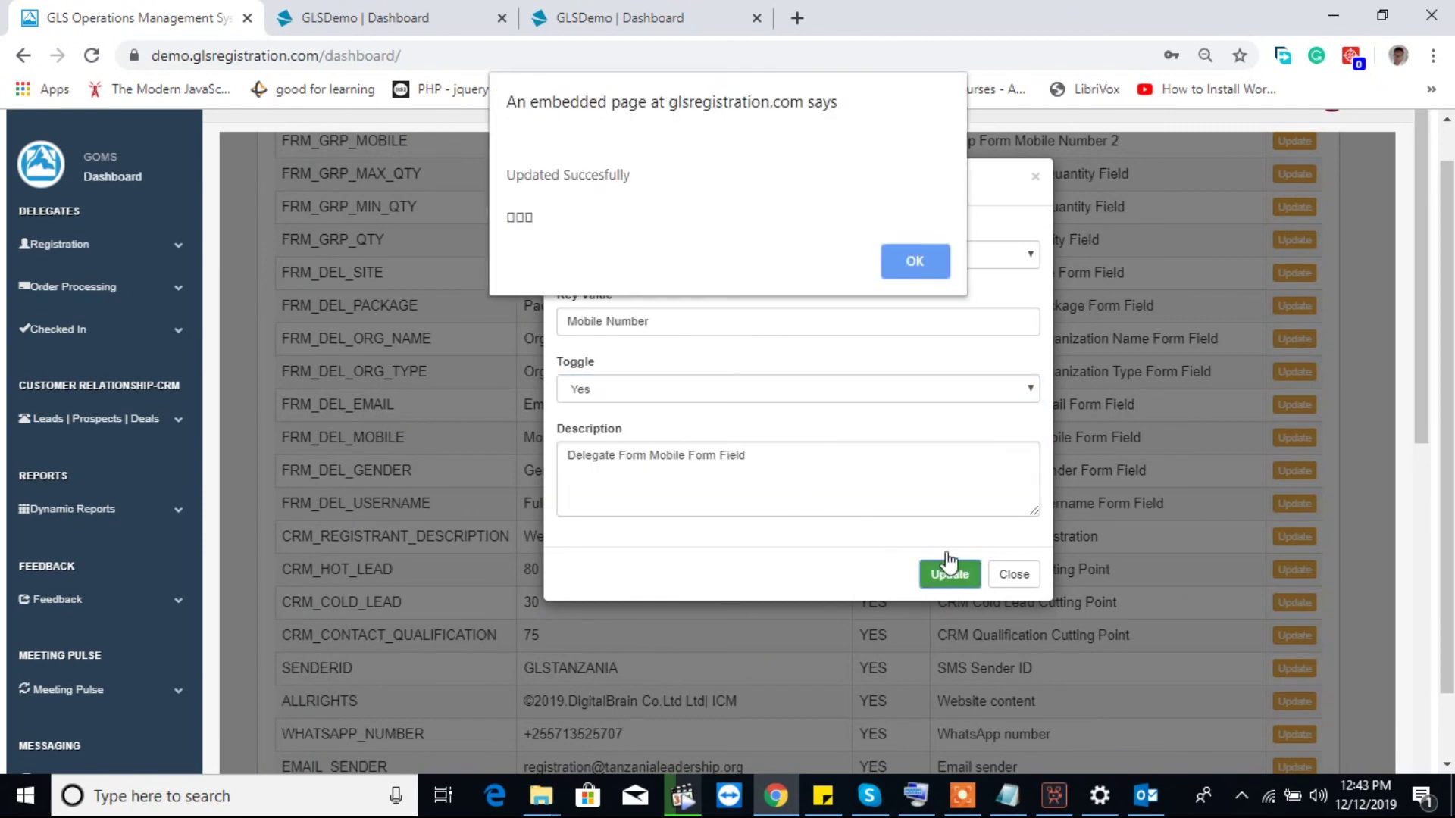
pyautogui.click(888, 256)
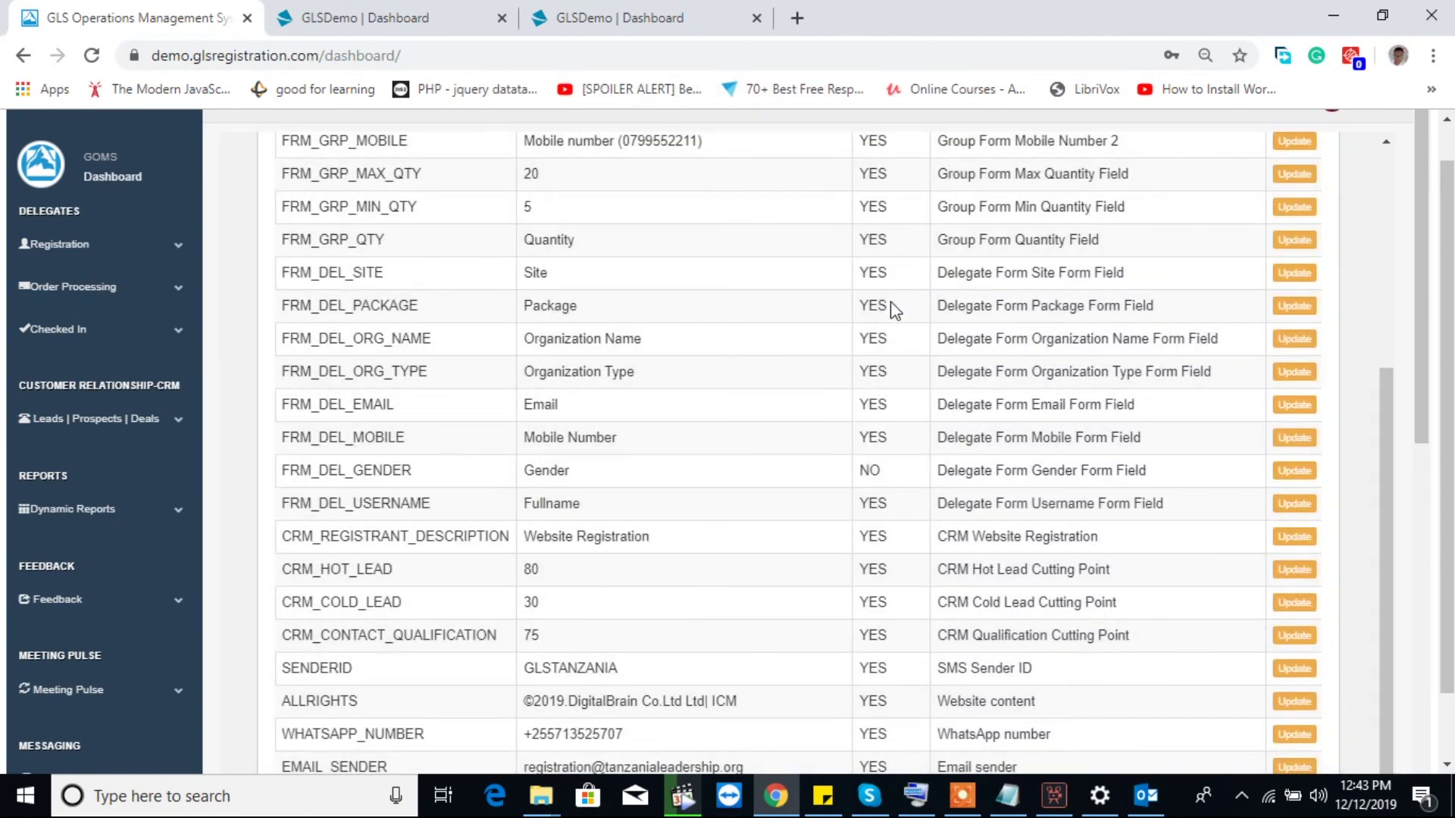
# - Re-enable the delegate form's Gender field by setting the FRM_DEL_GENDER toggle to Yes and saving the update
pyautogui.click(1294, 470)
pyautogui.click(739, 397)
pyautogui.click(681, 453)
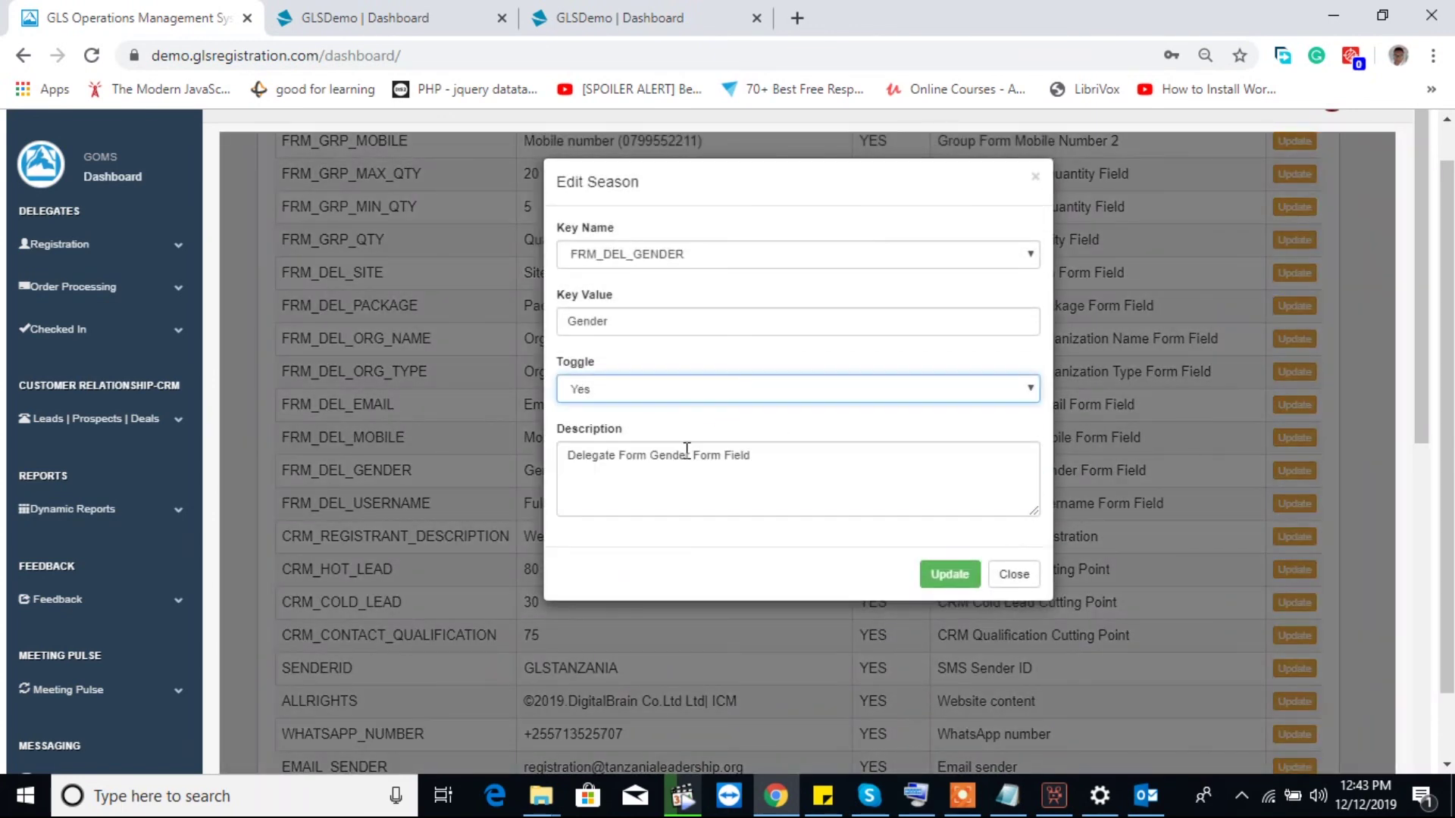
pyautogui.click(938, 578)
pyautogui.click(915, 261)
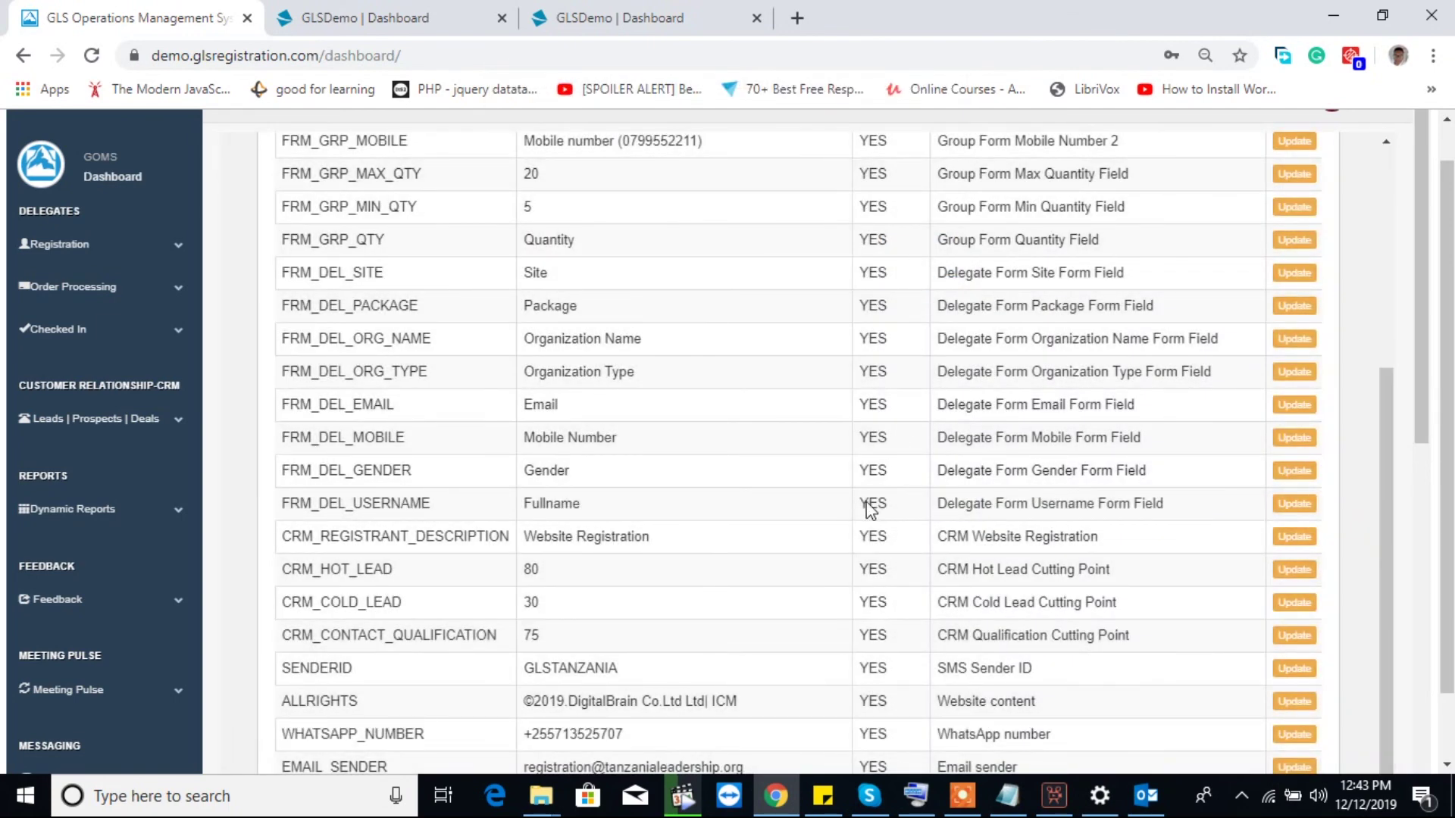
# - Reload the individual online-payment registration form, check its Gender, Mobile and Email fields, and compare it with the group form
pyautogui.click(326, 16)
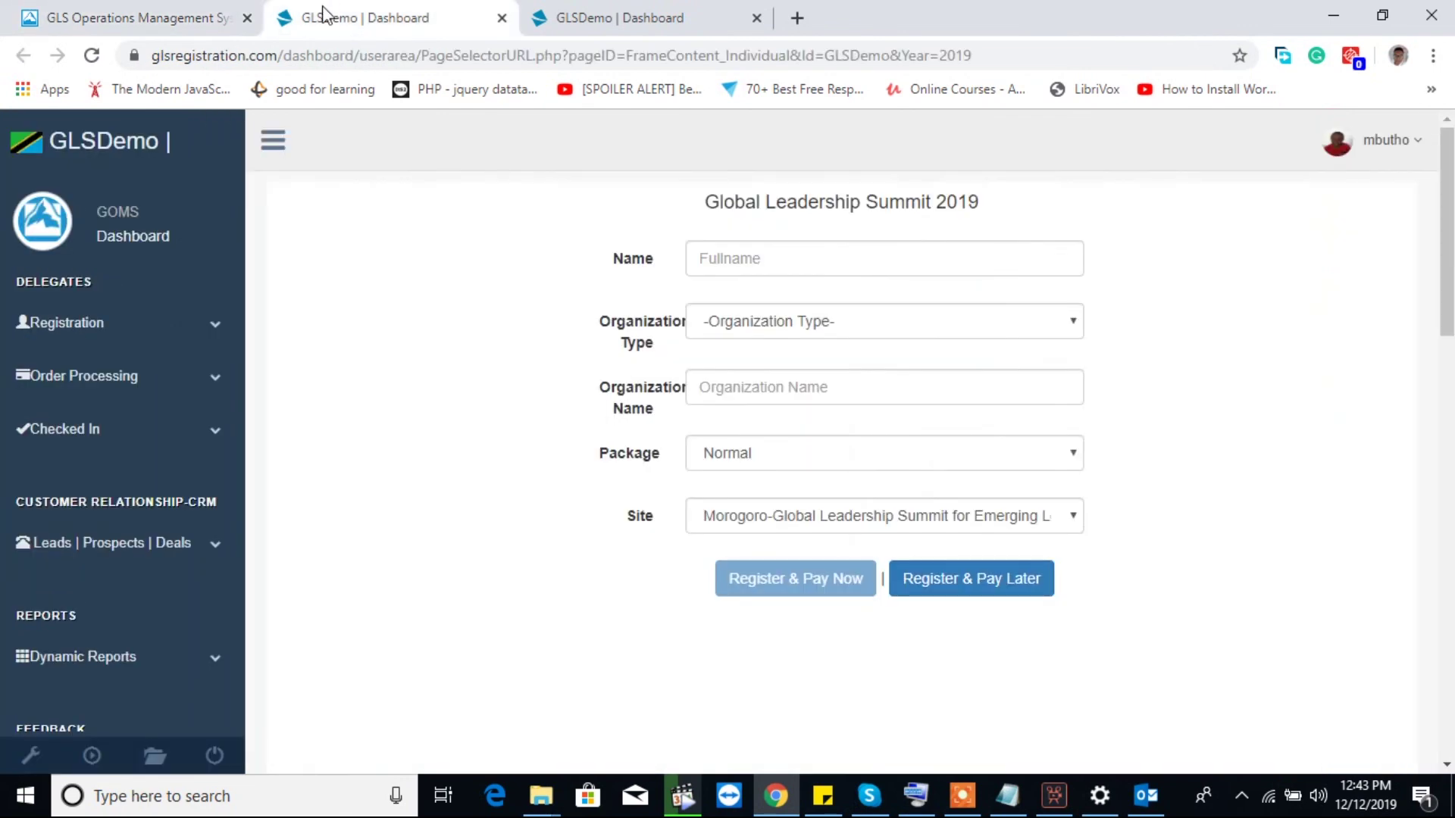
pyautogui.click(43, 318)
pyautogui.click(168, 375)
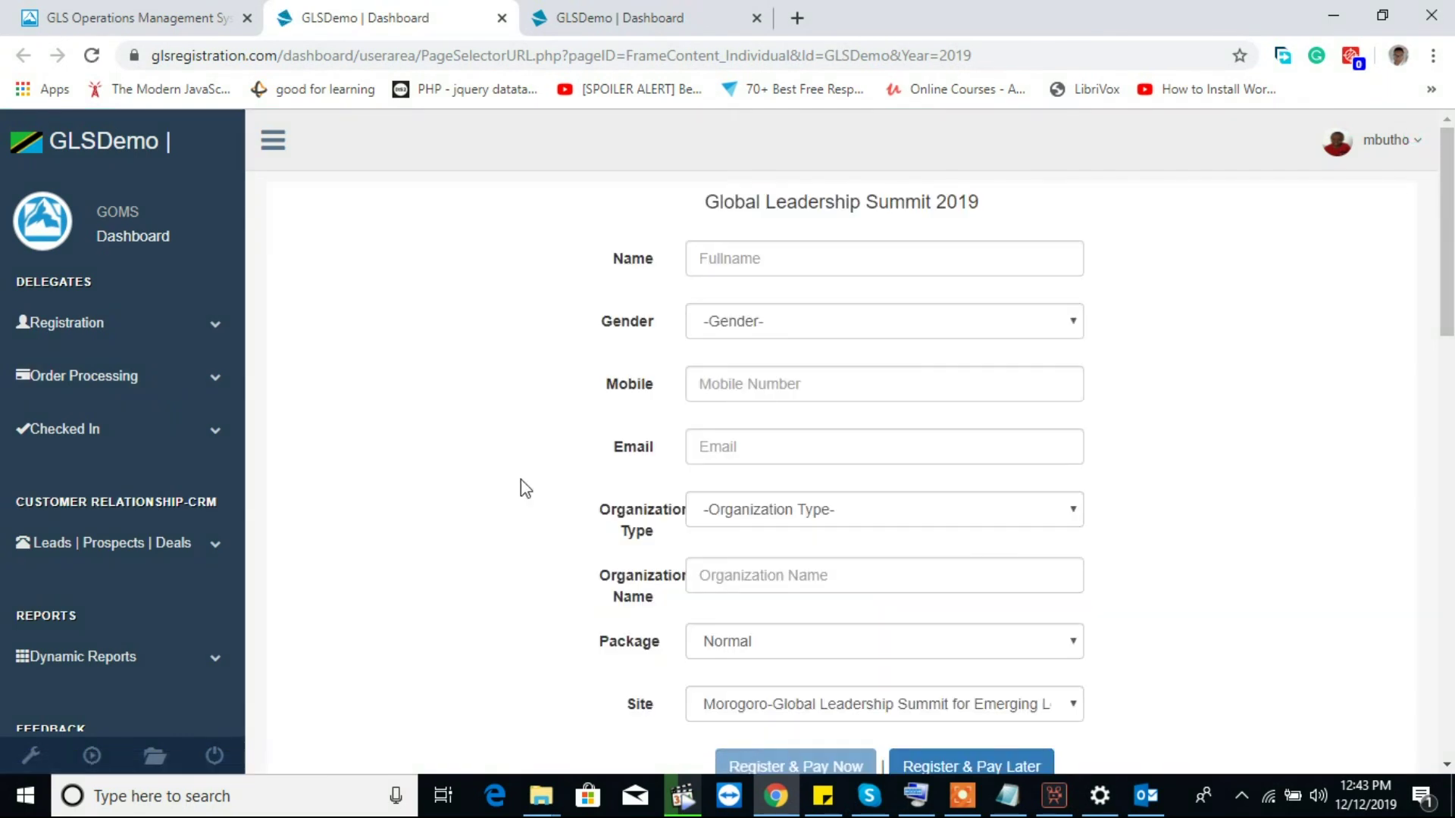
pyautogui.scroll(-2, 523, 487)
pyautogui.scroll(2, 523, 487)
pyautogui.scroll(-2, 522, 487)
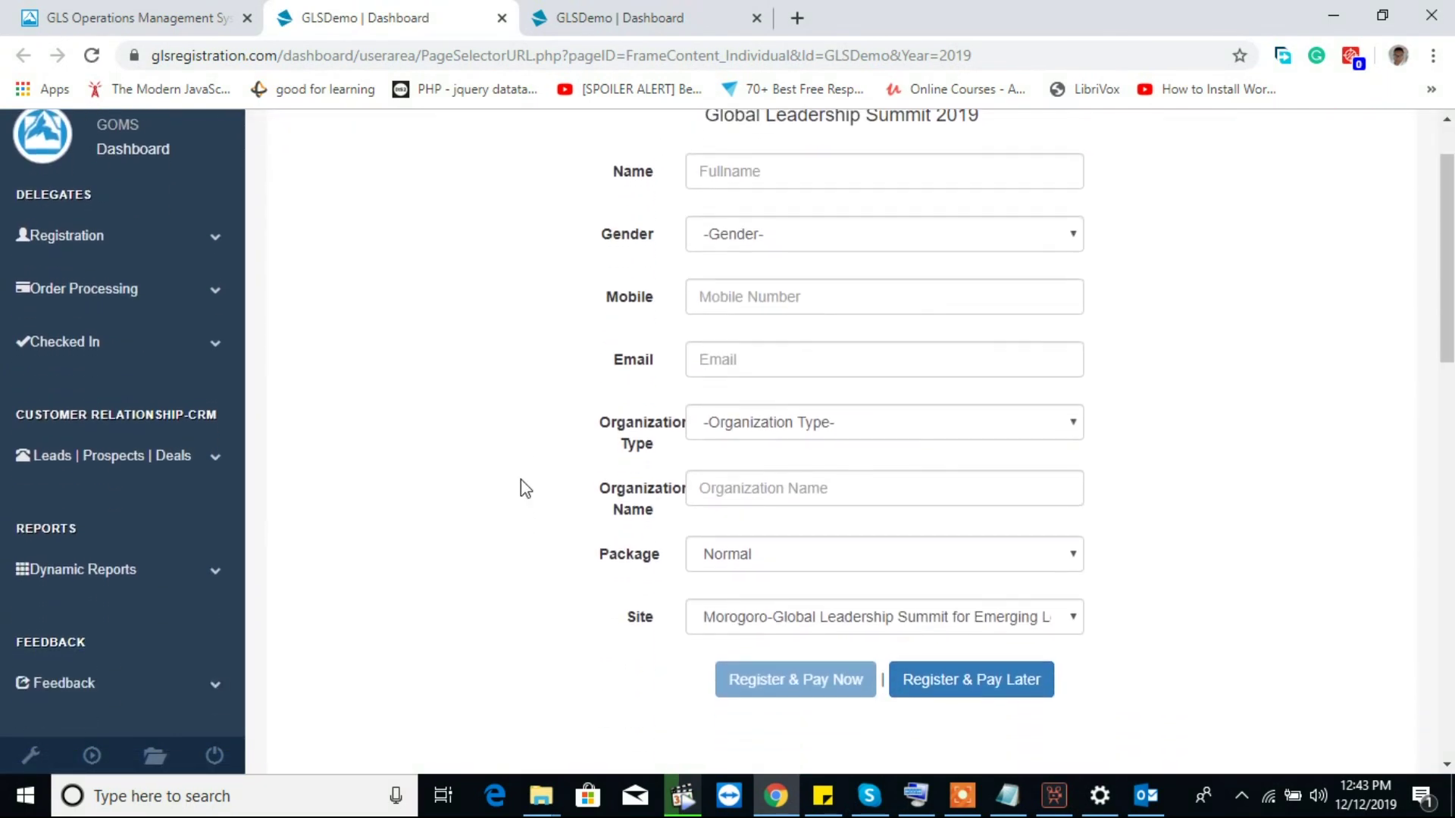
pyautogui.scroll(1, 521, 486)
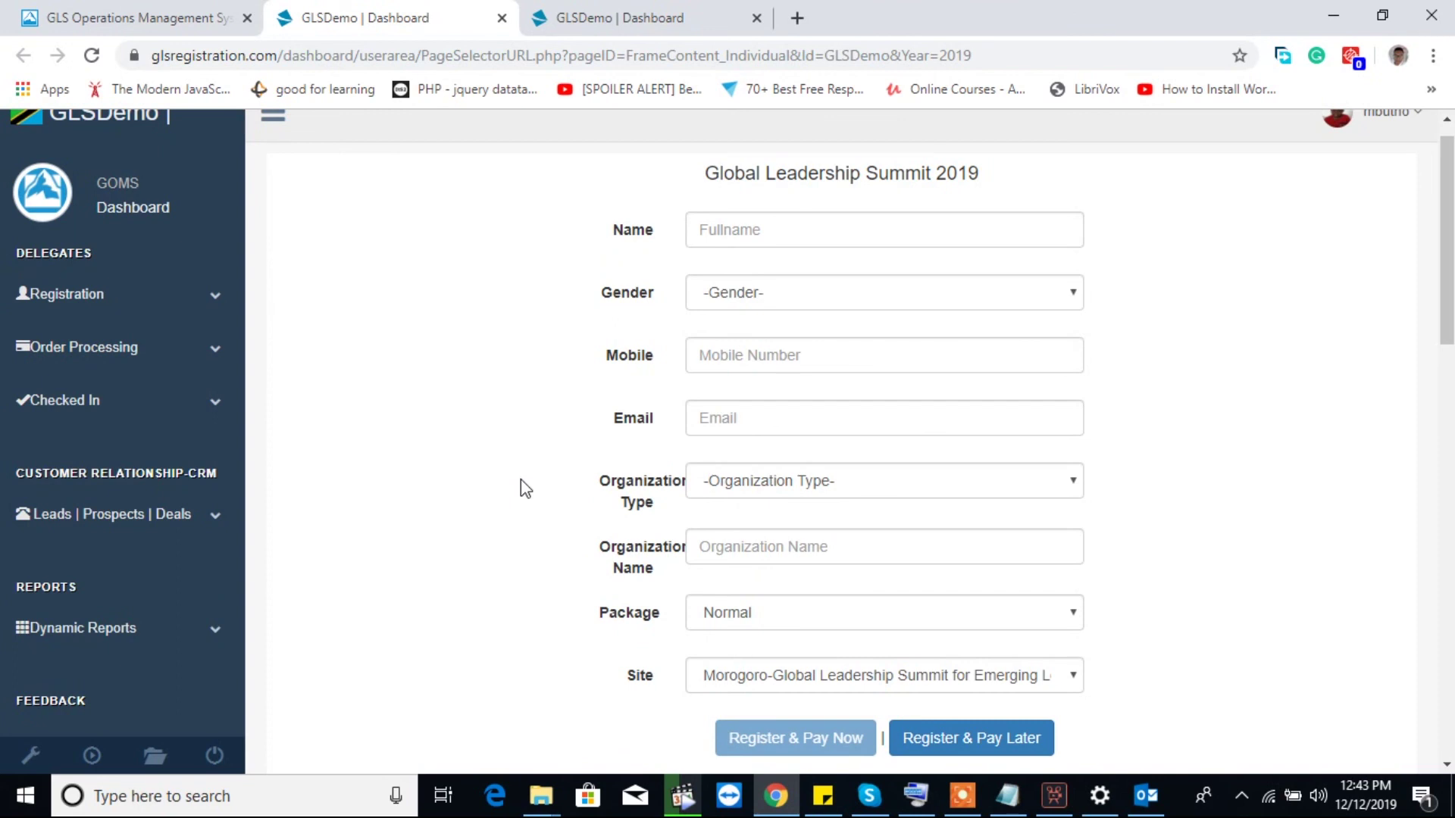
pyautogui.scroll(1, 520, 479)
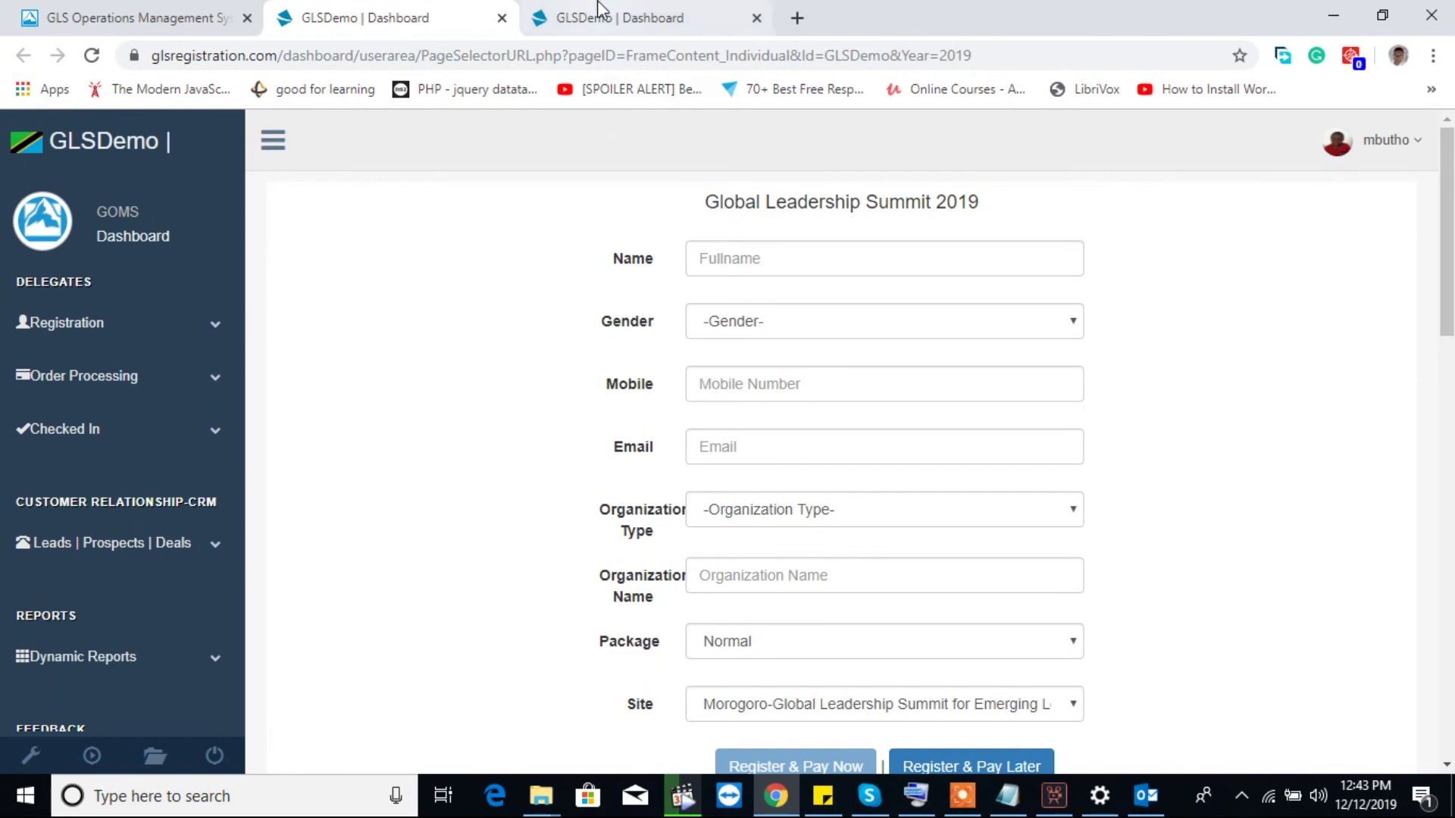
pyautogui.click(599, 9)
pyautogui.click(395, 9)
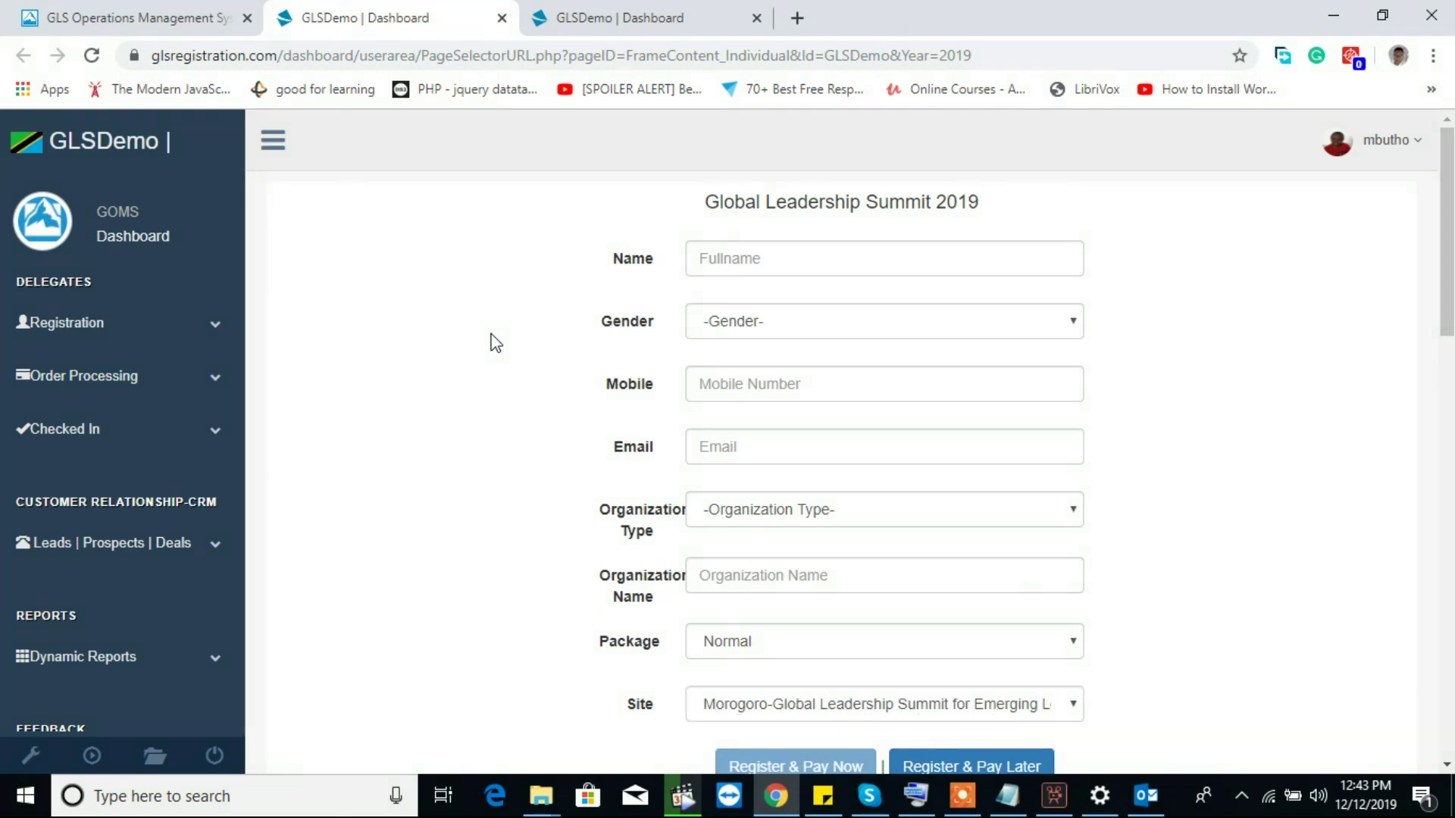
# - Return to the Global Variables table and review the toggles of the group and delegate form fields
pyautogui.click(138, 14)
pyautogui.scroll(2, 485, 375)
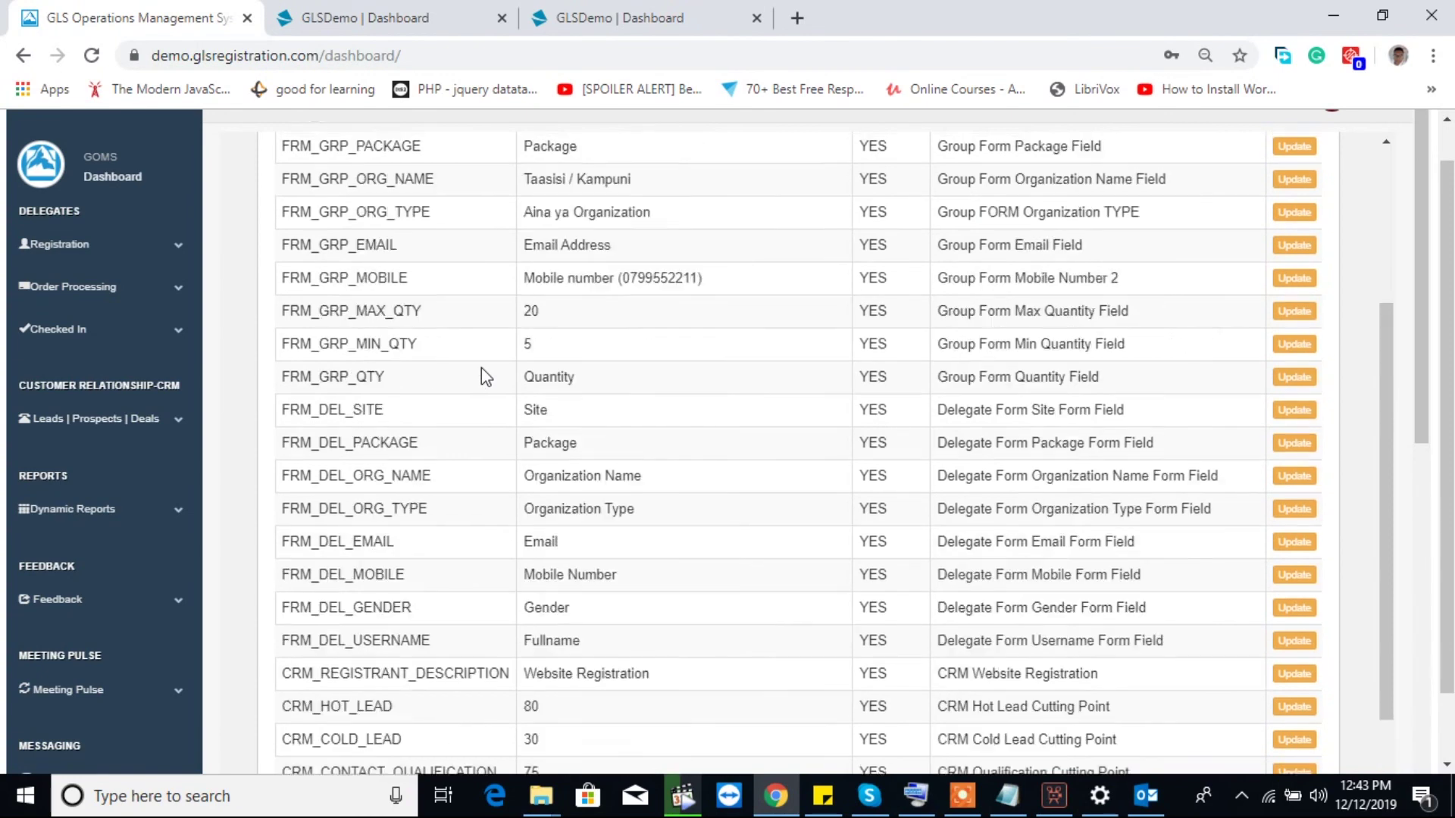
pyautogui.scroll(3, 485, 376)
pyautogui.scroll(-10, 97, 644)
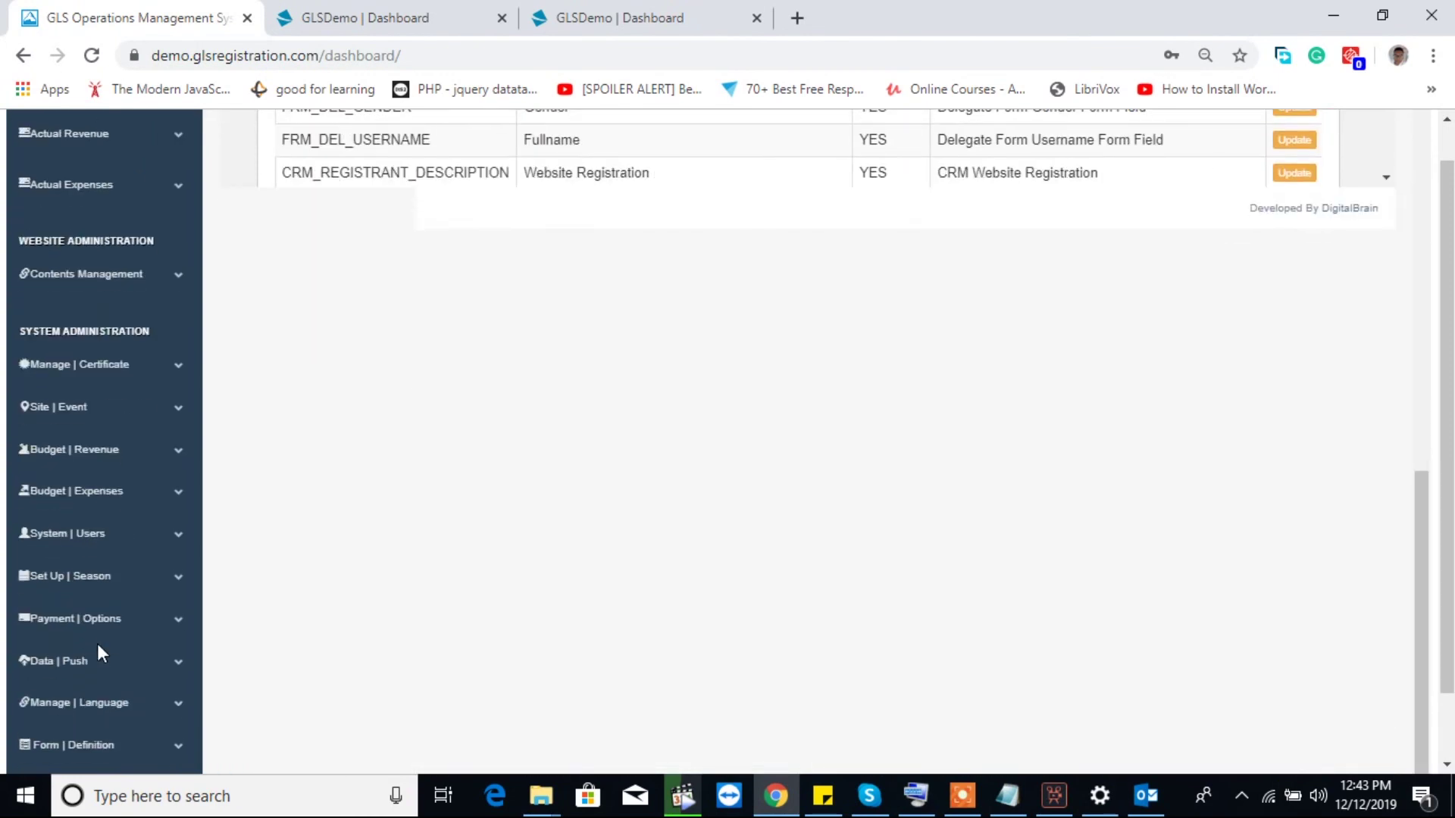
# - Leave the Global Variables page for the main dashboard and log out of the account
pyautogui.click(107, 578)
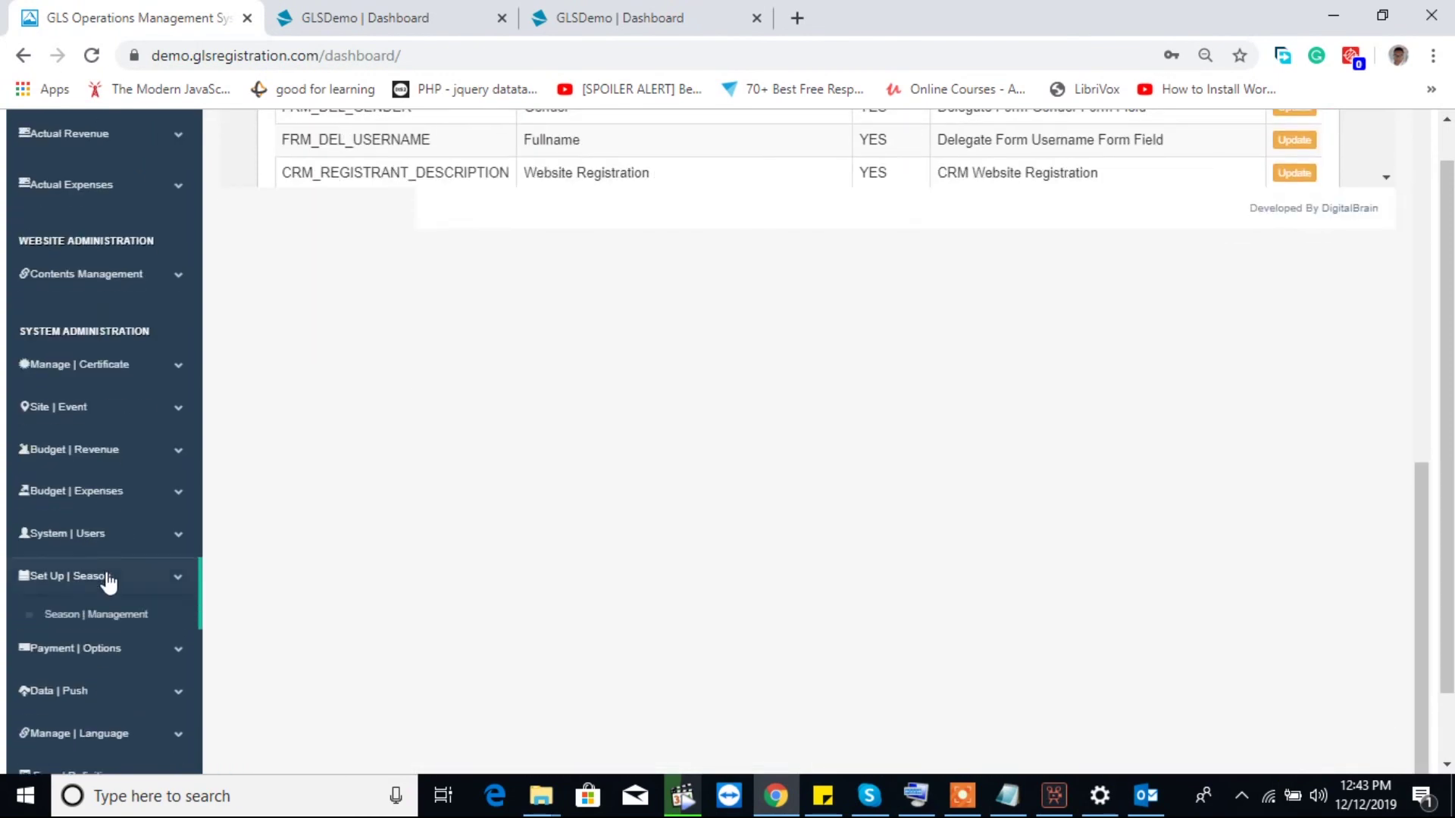
pyautogui.click(139, 675)
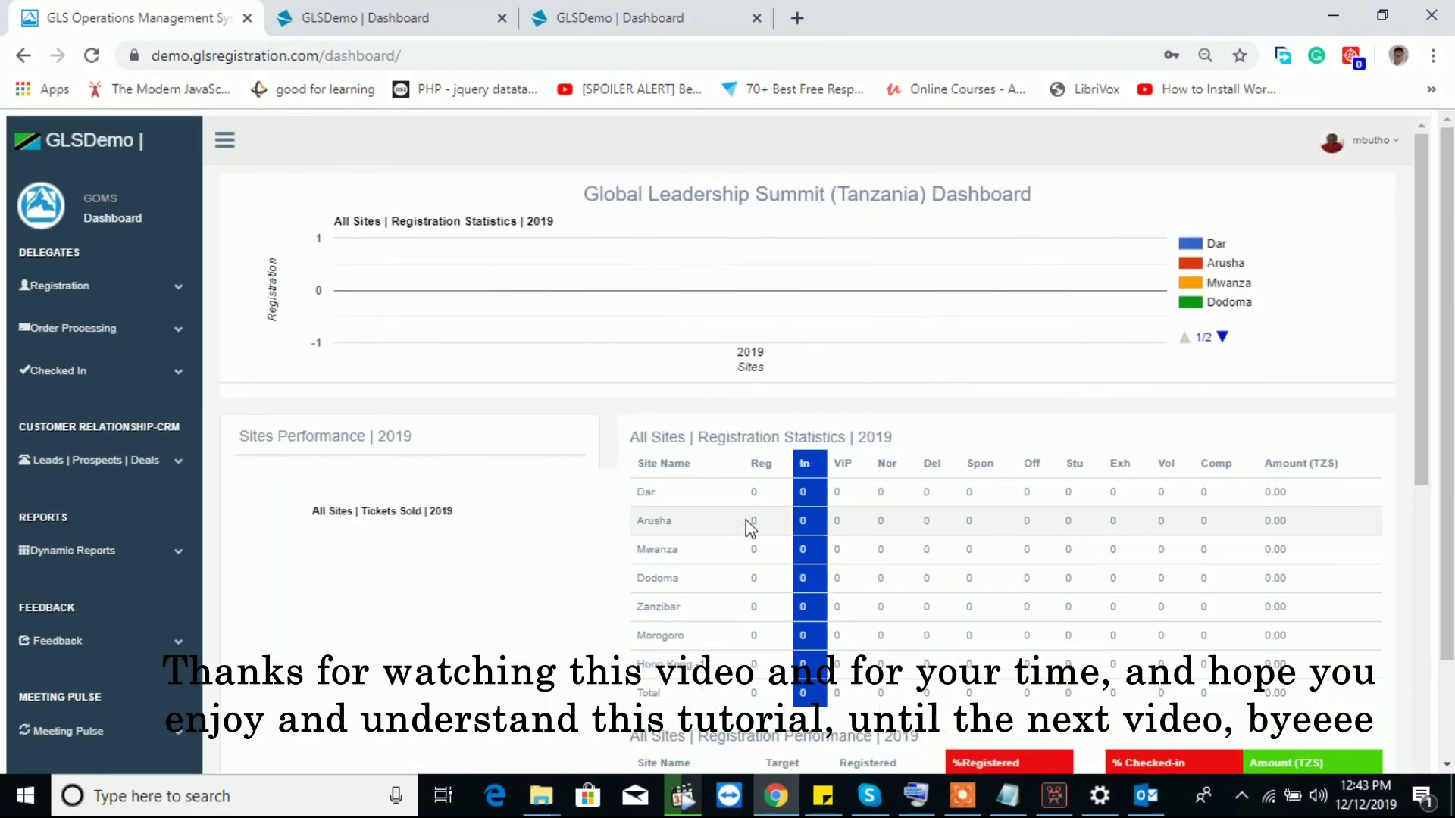
pyautogui.click(1354, 144)
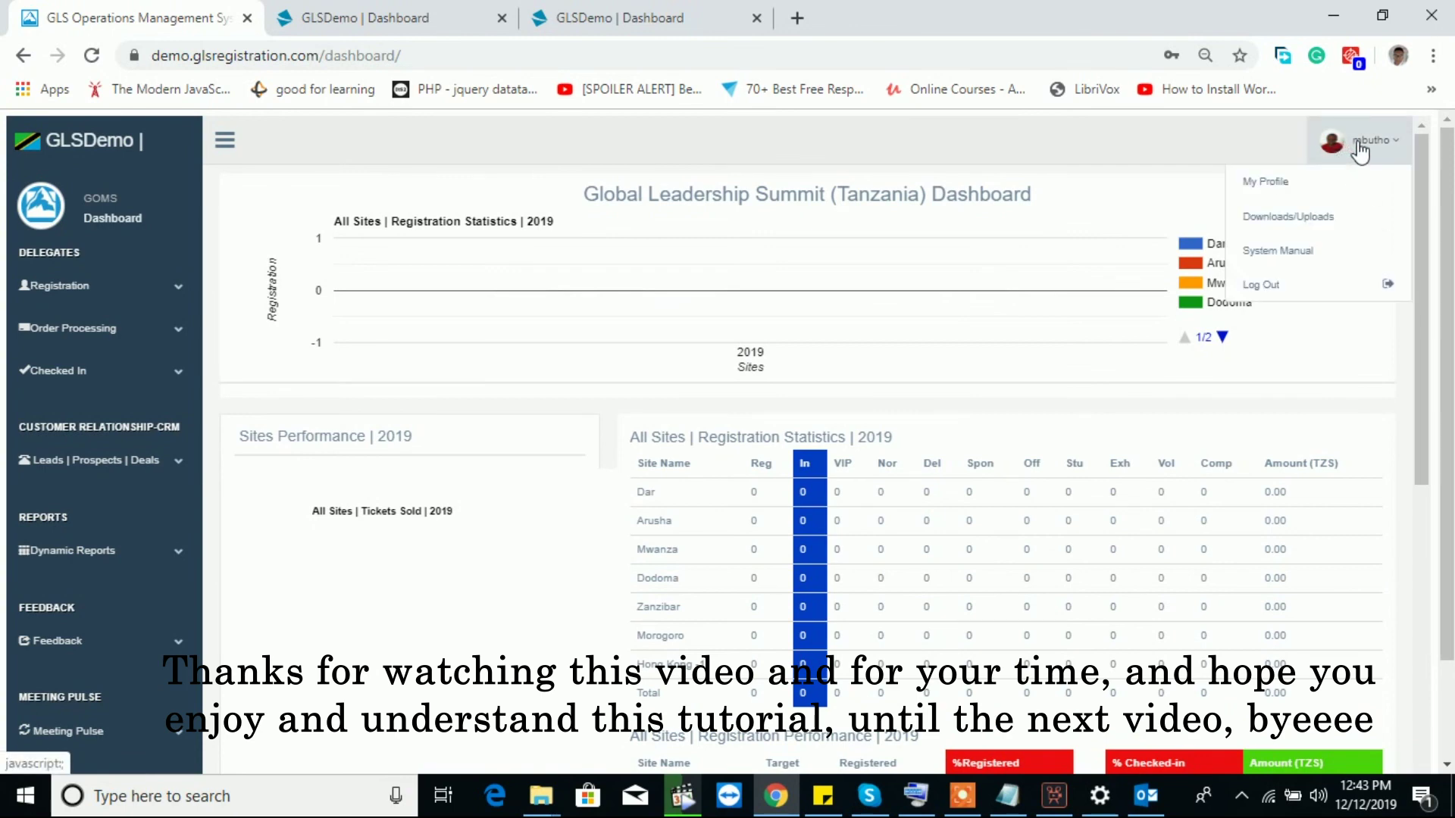
pyautogui.click(1289, 286)
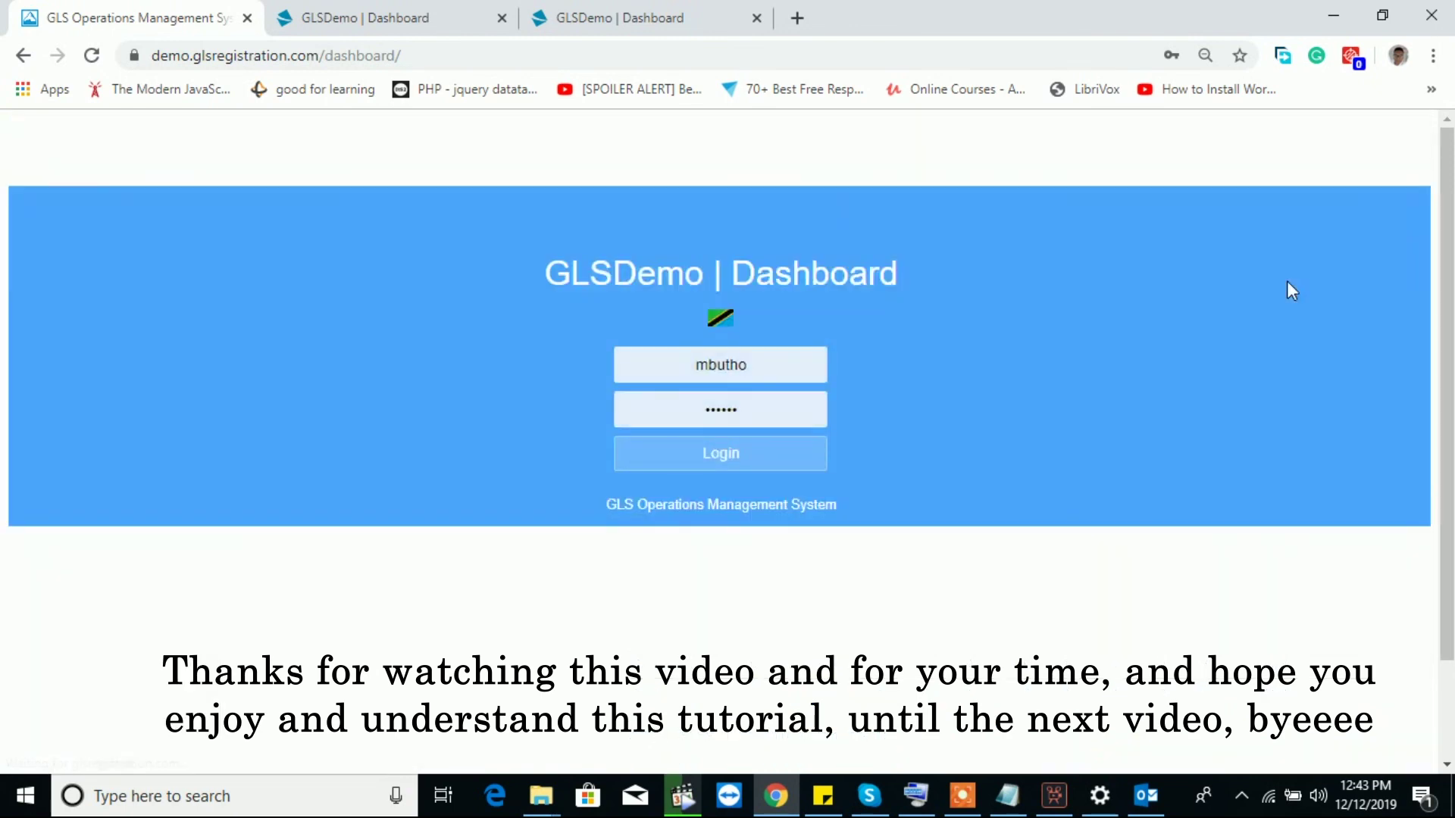